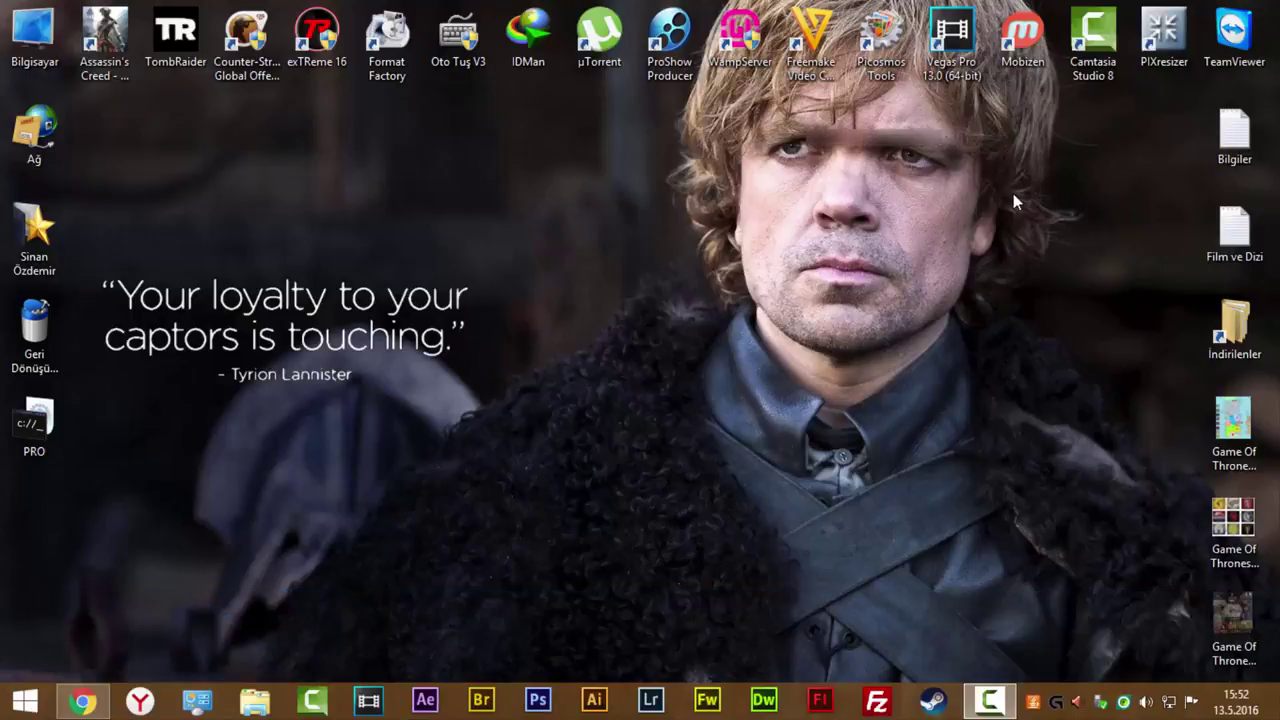
Search Google for 'hostinger' and open the Hostinger website.
click(83, 700)
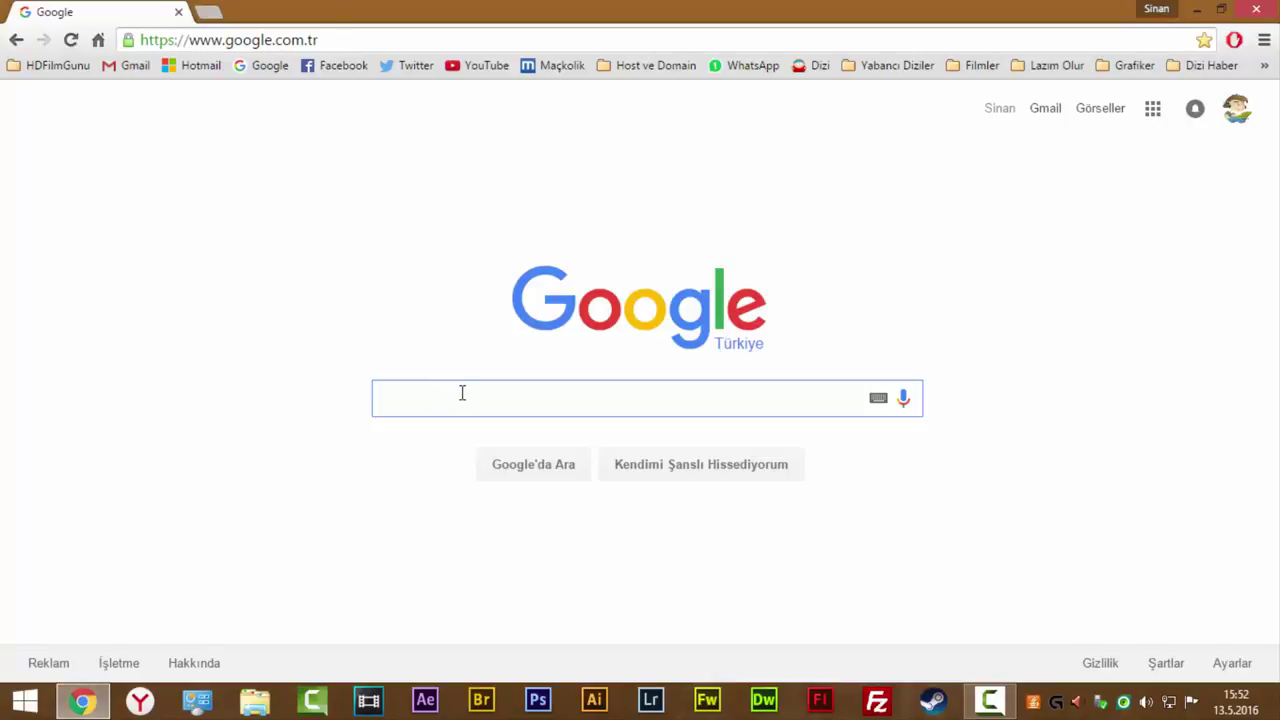
text(hostinger)
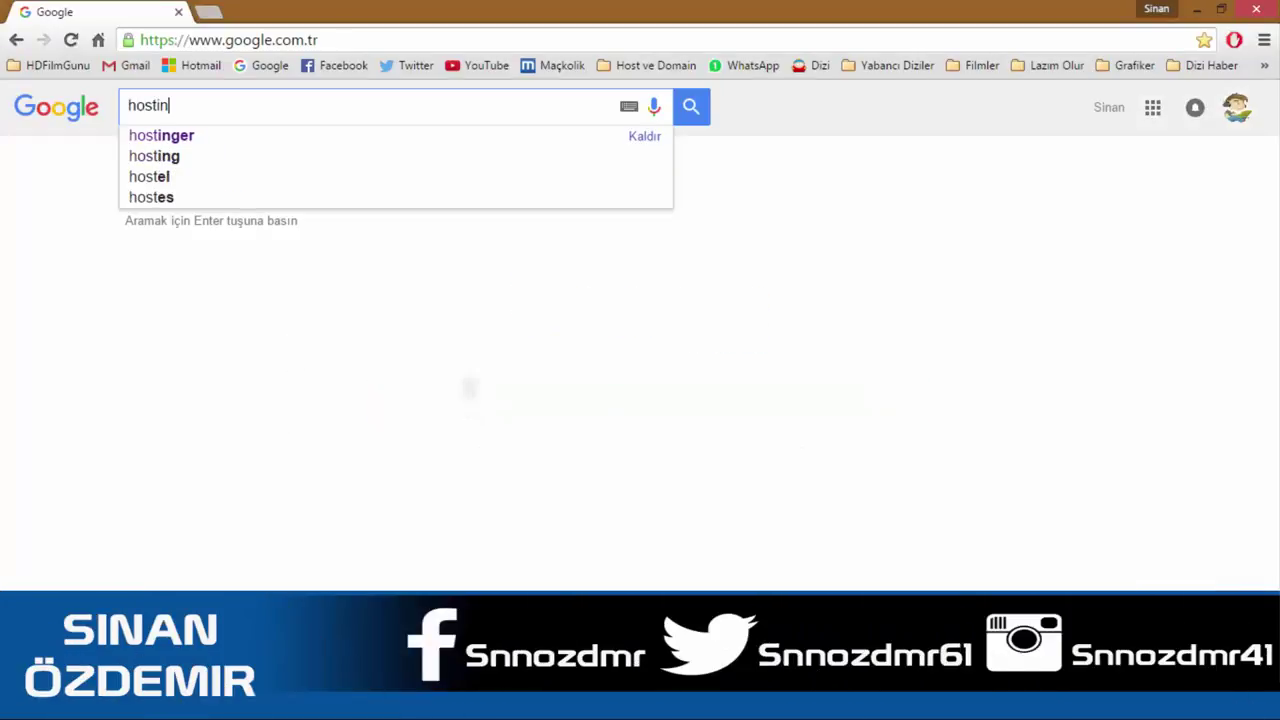
key(Return)
click(316, 254)
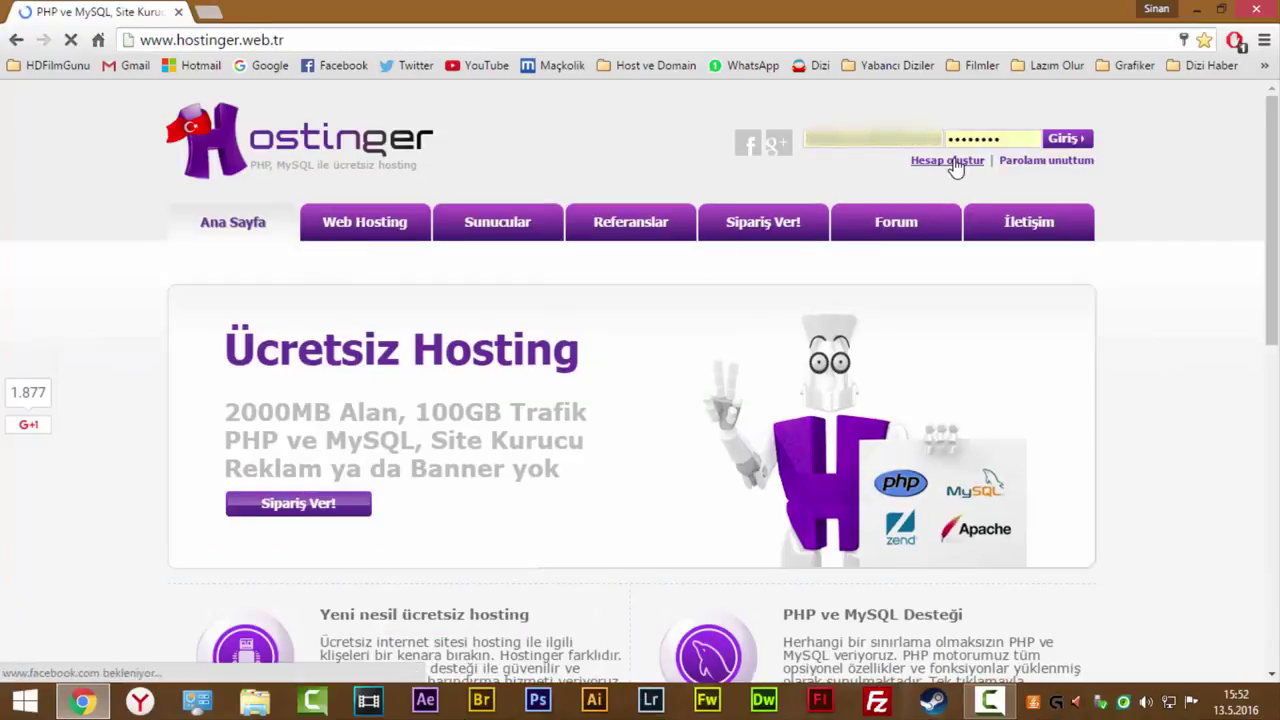
Go to the 'Hesap oluştur' account sign-up page and look over its registration form.
click(953, 162)
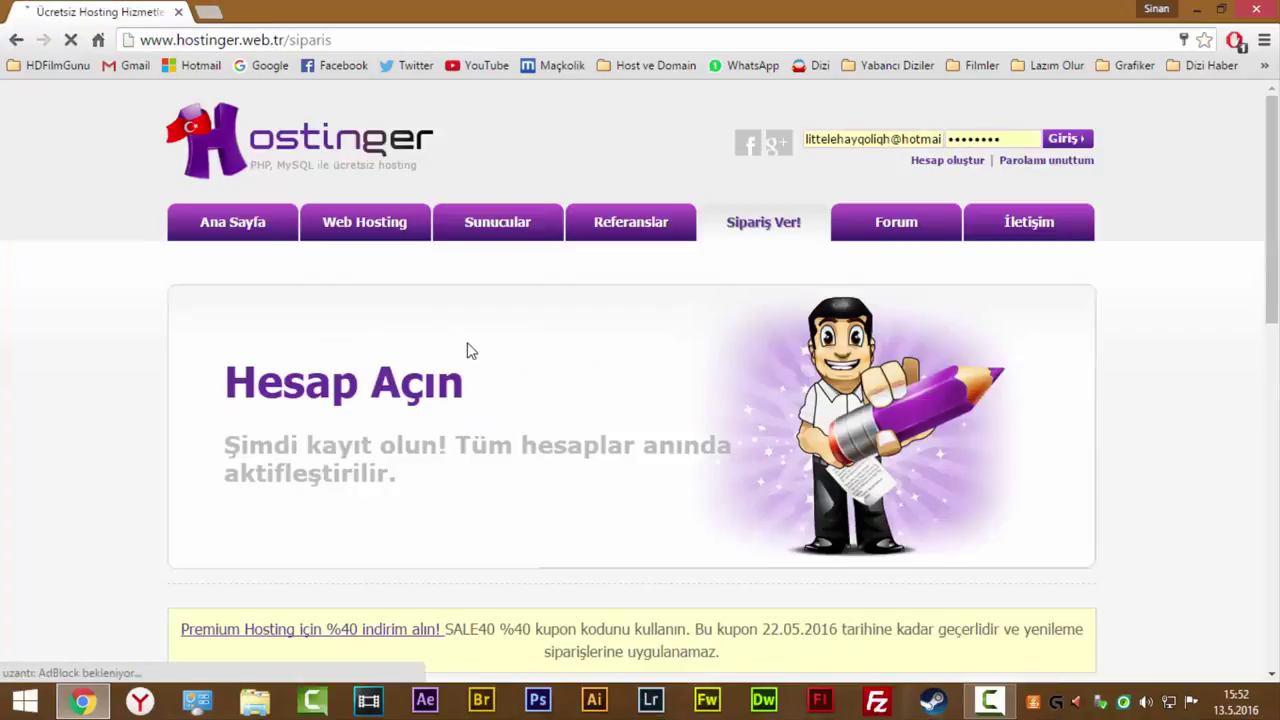
scroll(466, 348, down, 2)
scroll(467, 350, down, 6)
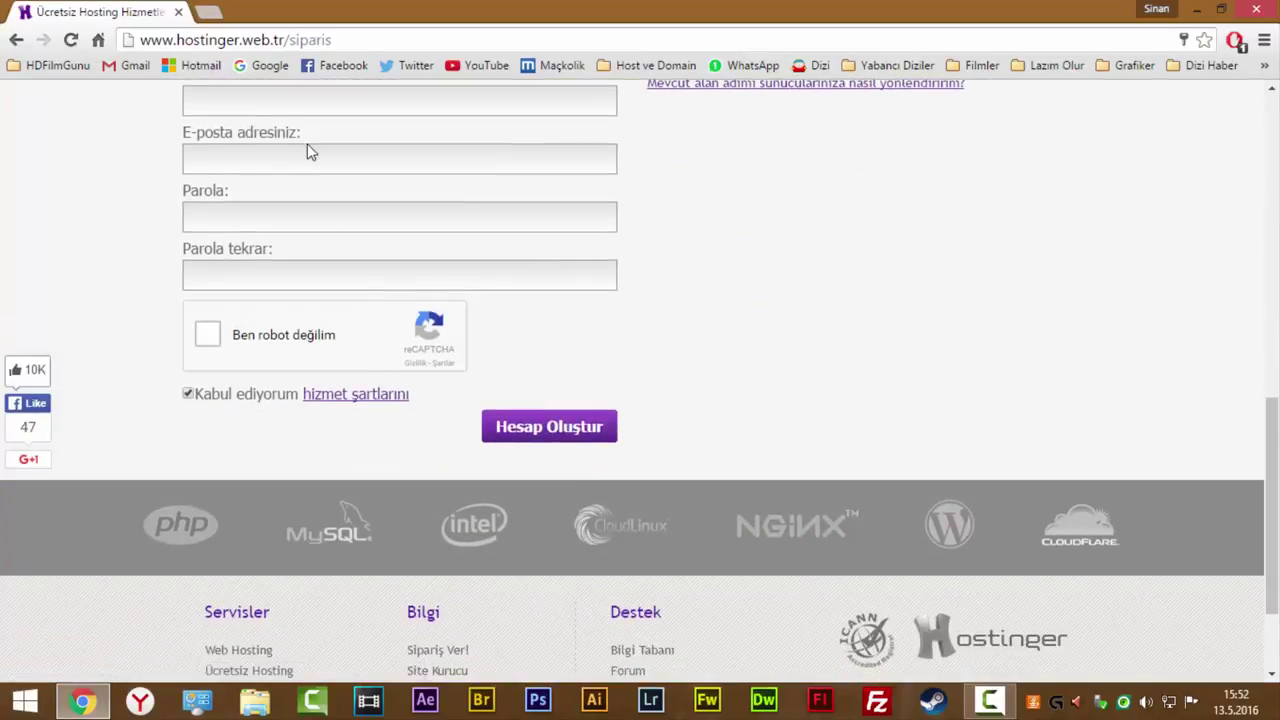
scroll(312, 270, up, 2)
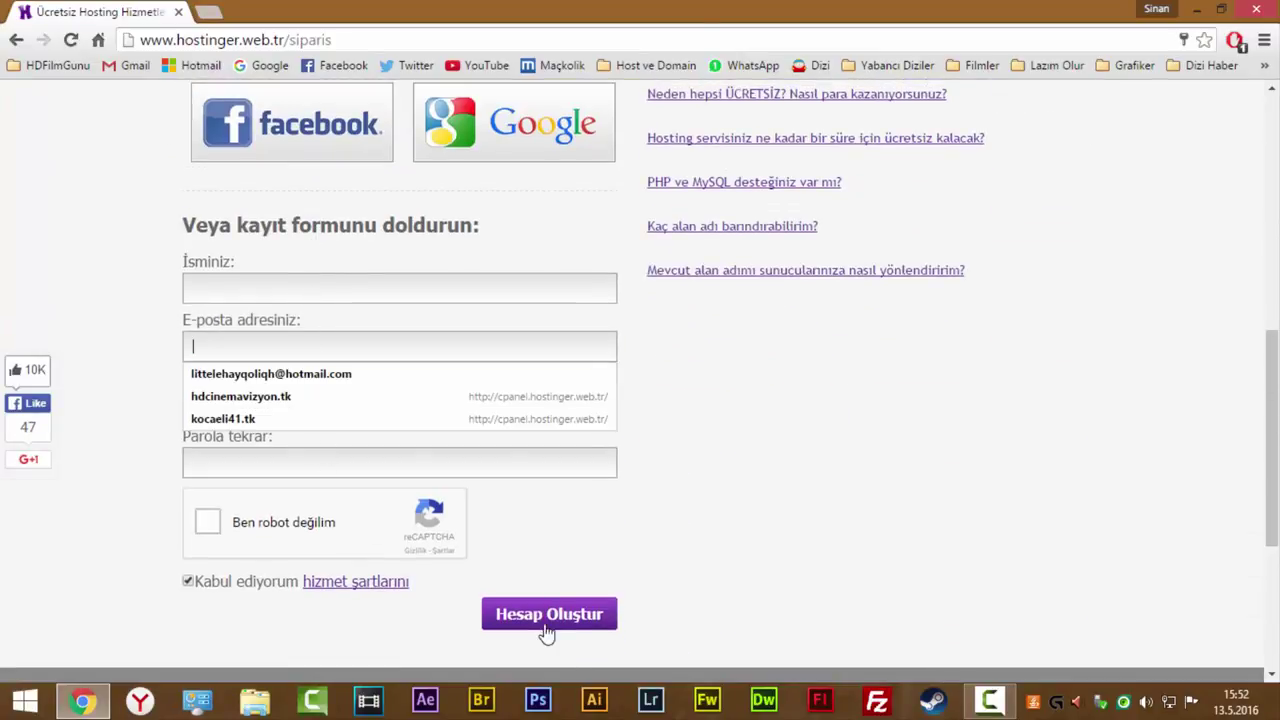
scroll(715, 330, up, 5)
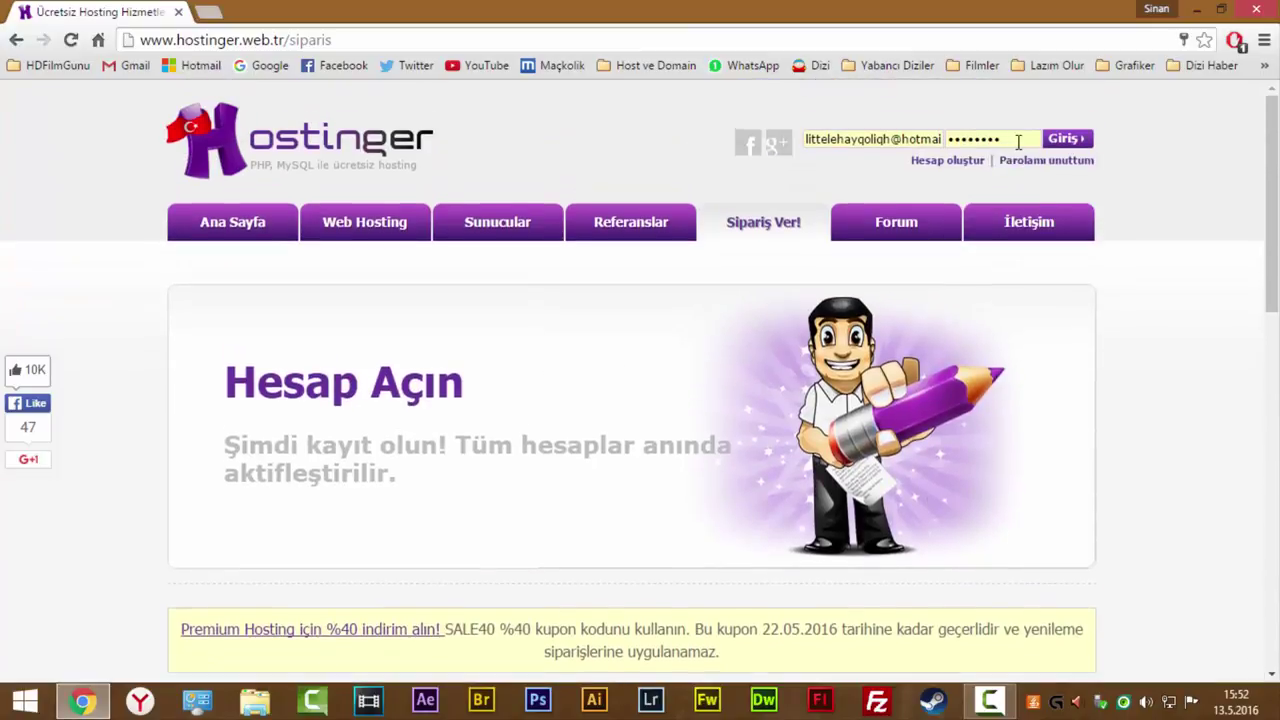
Log in, go to Hosting > Yeni Hosting and order the free Ücretsiz plan.
click(1064, 139)
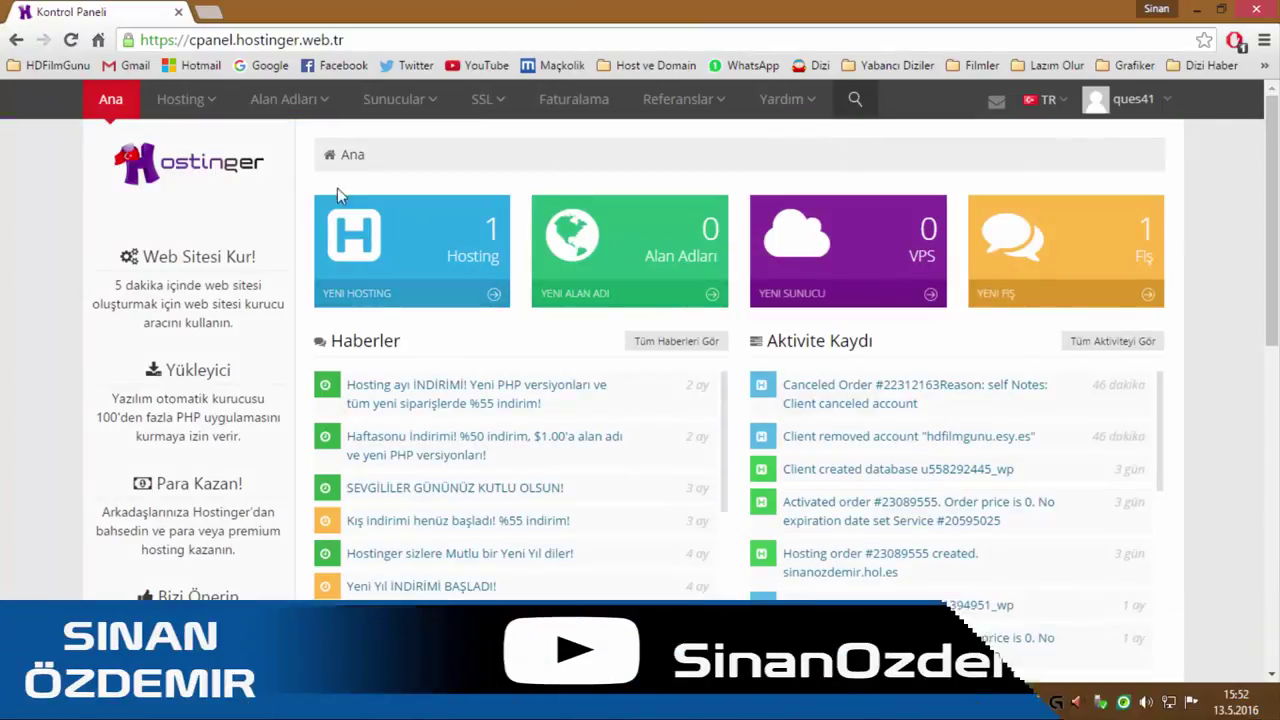
click(180, 99)
click(213, 166)
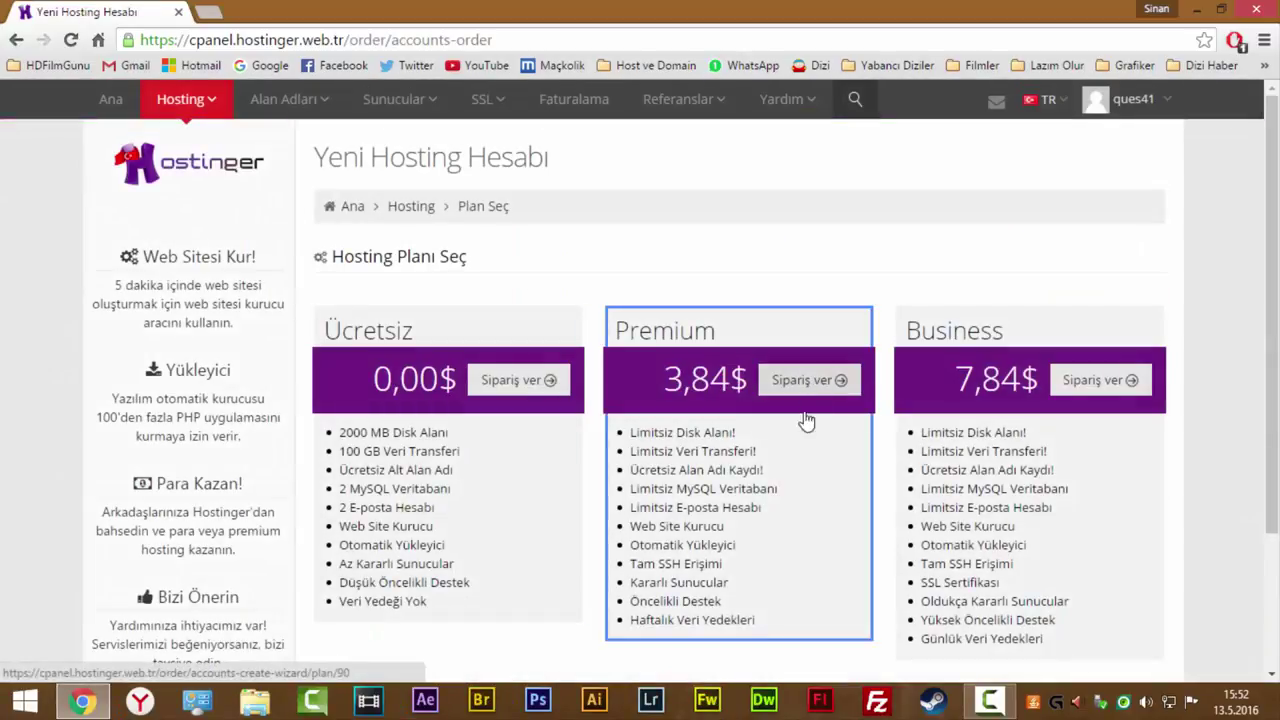
drag(643, 469, 696, 582)
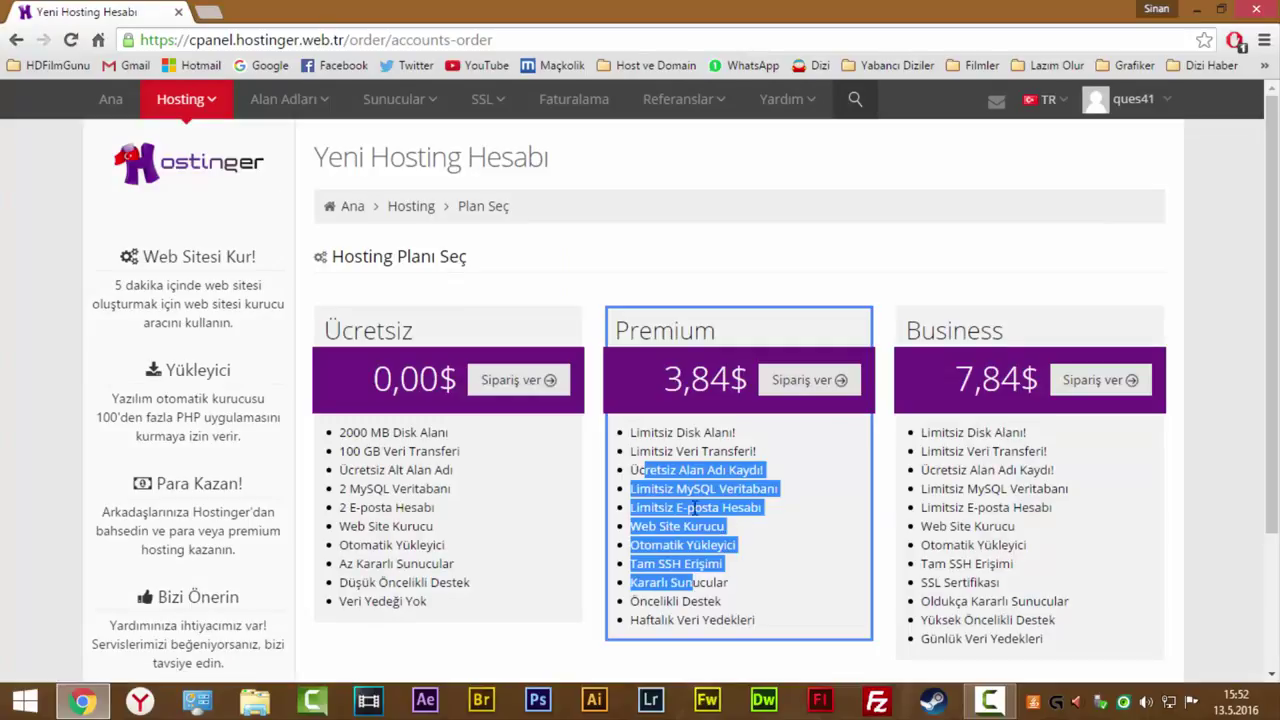
click(696, 508)
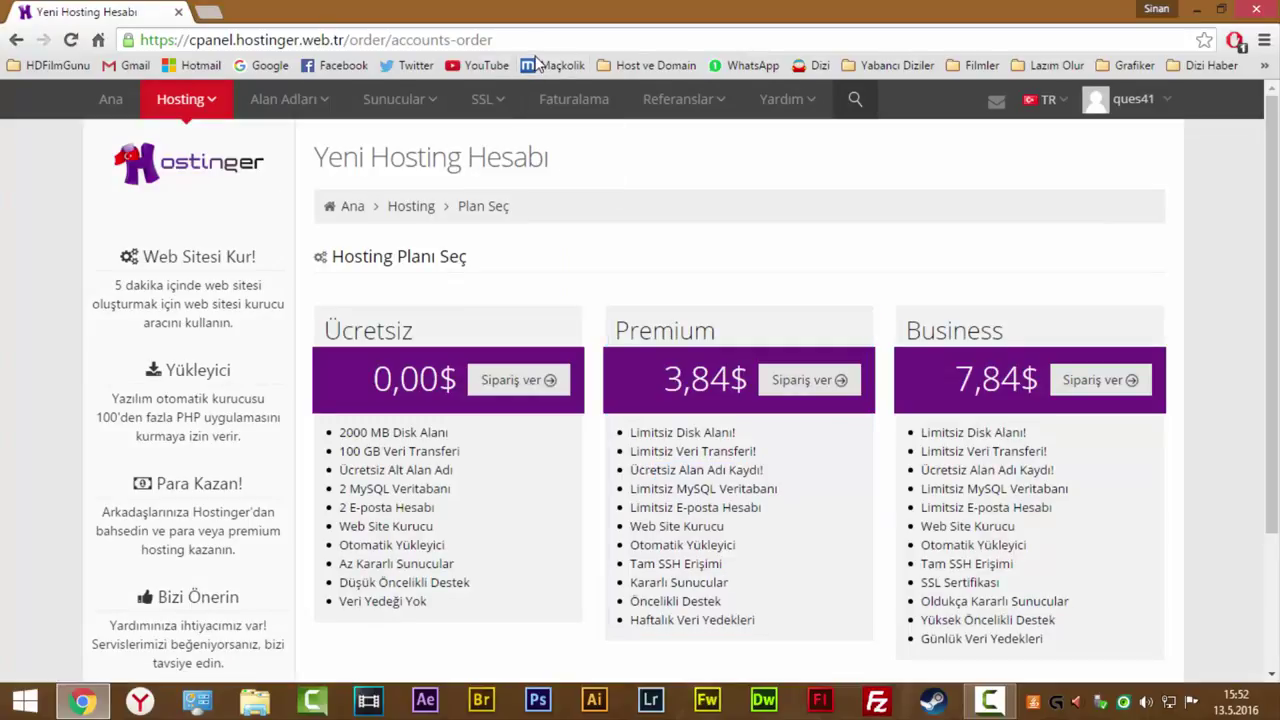
click(507, 386)
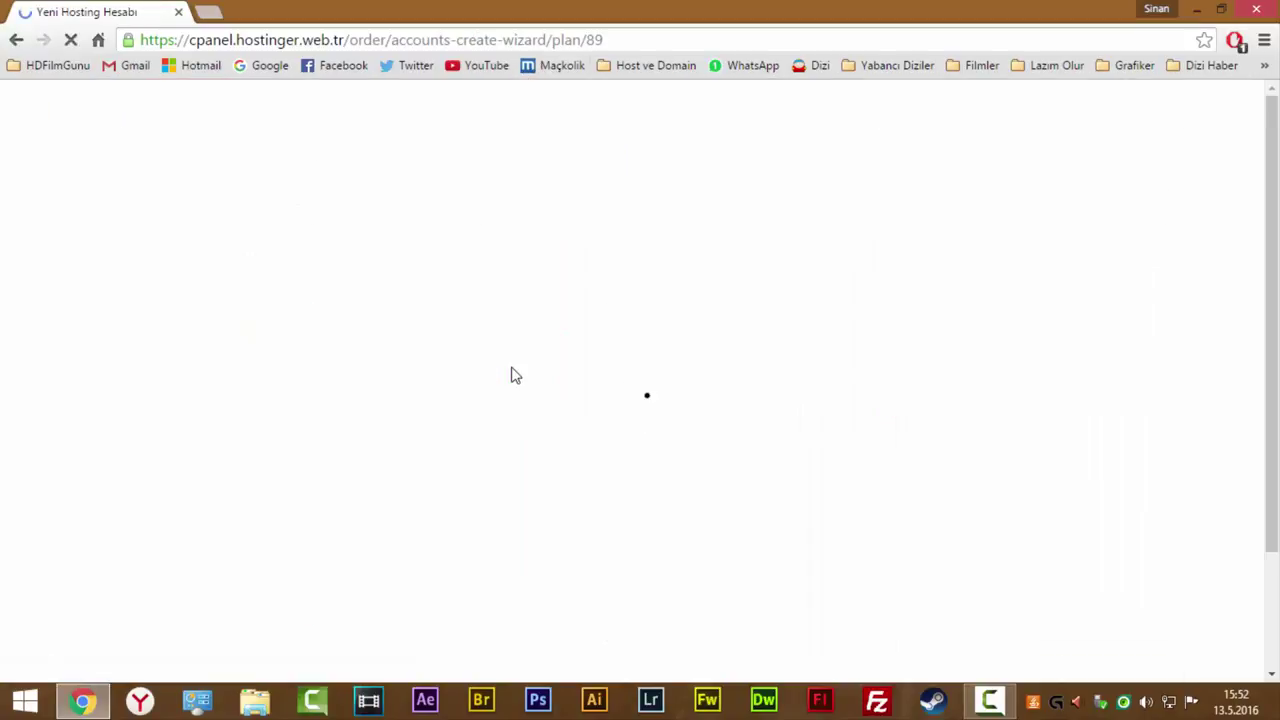
Try the full-domain option on the hosting setup form and check the example .com ending.
scroll(610, 466, down, 1)
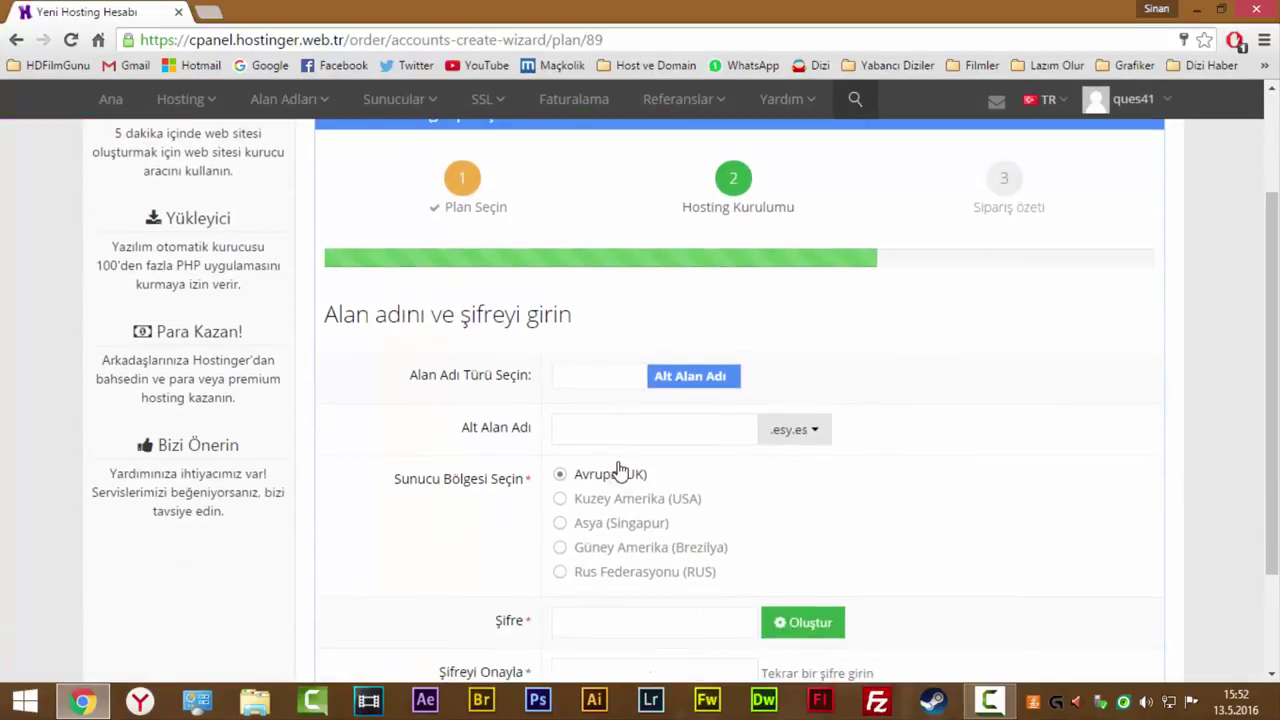
click(652, 379)
click(676, 385)
click(640, 389)
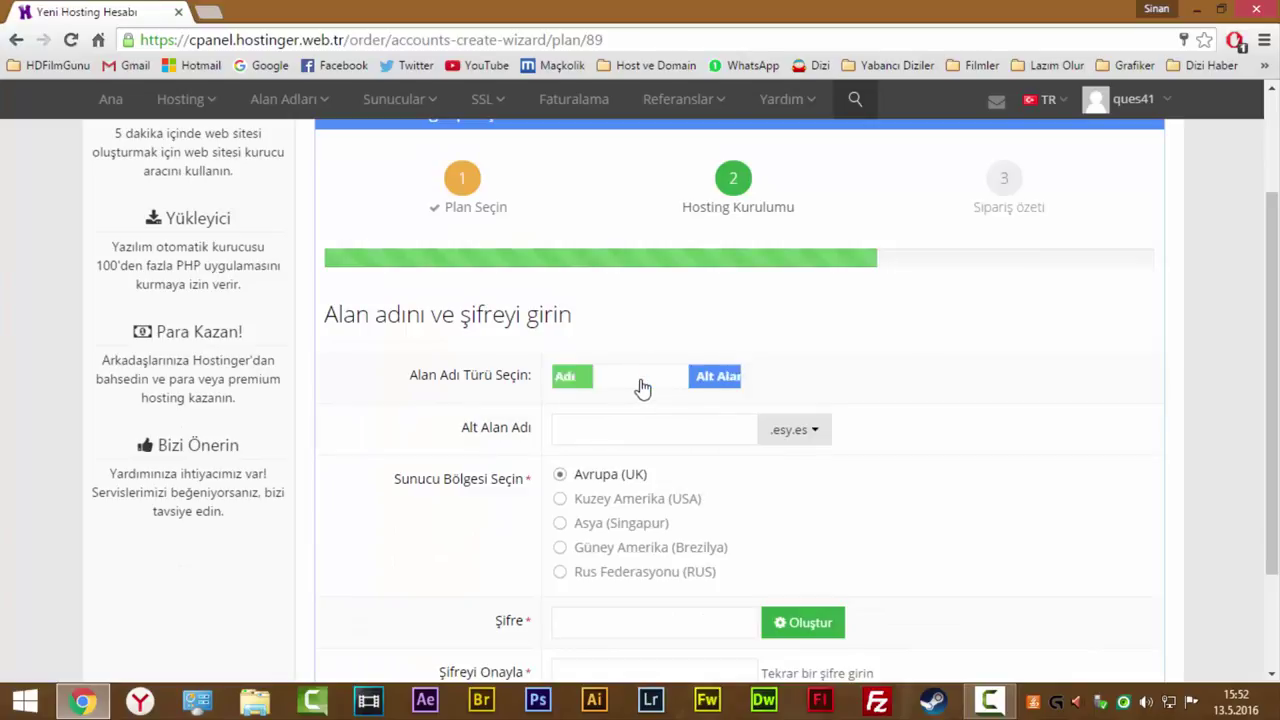
click(640, 386)
click(628, 385)
click(616, 384)
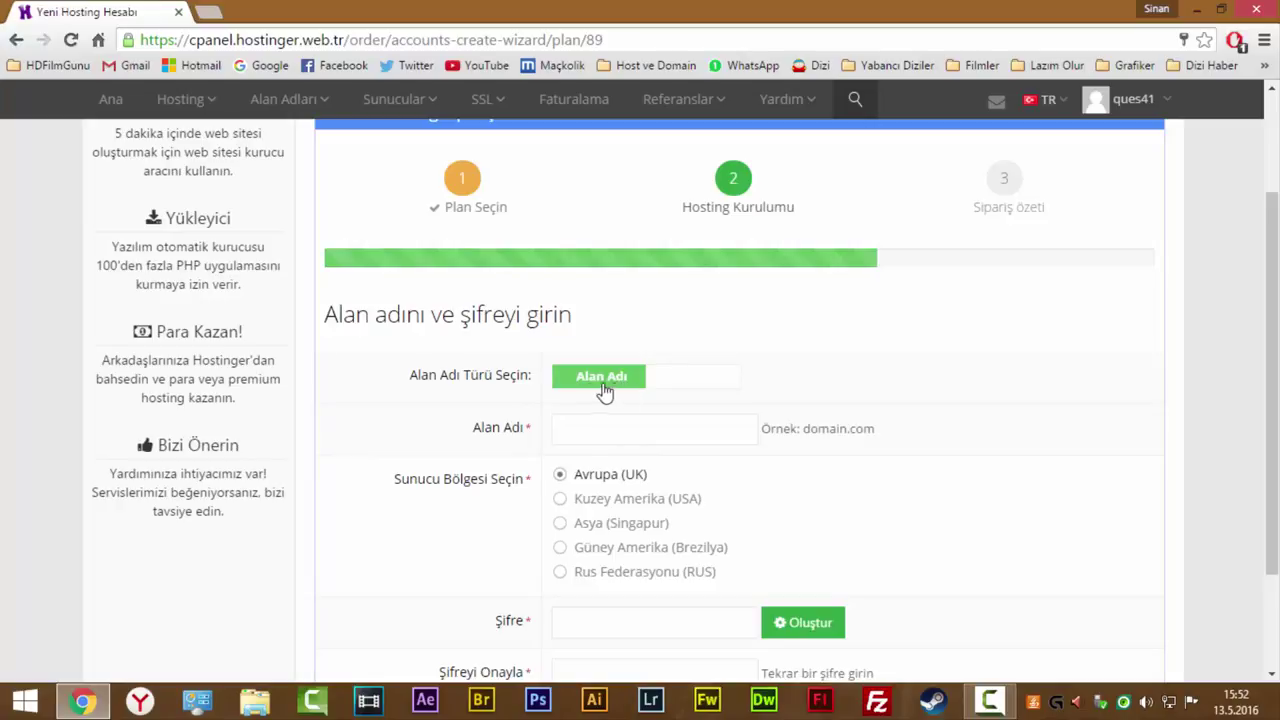
click(661, 421)
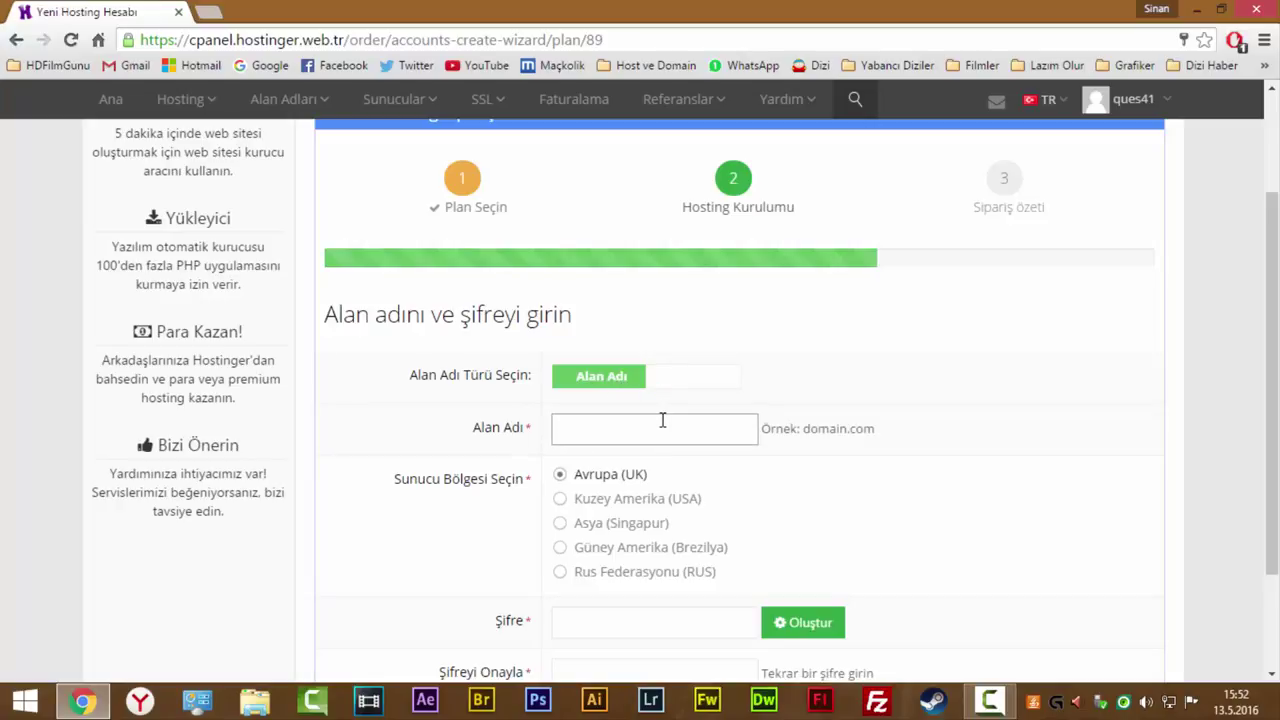
double_click(858, 428)
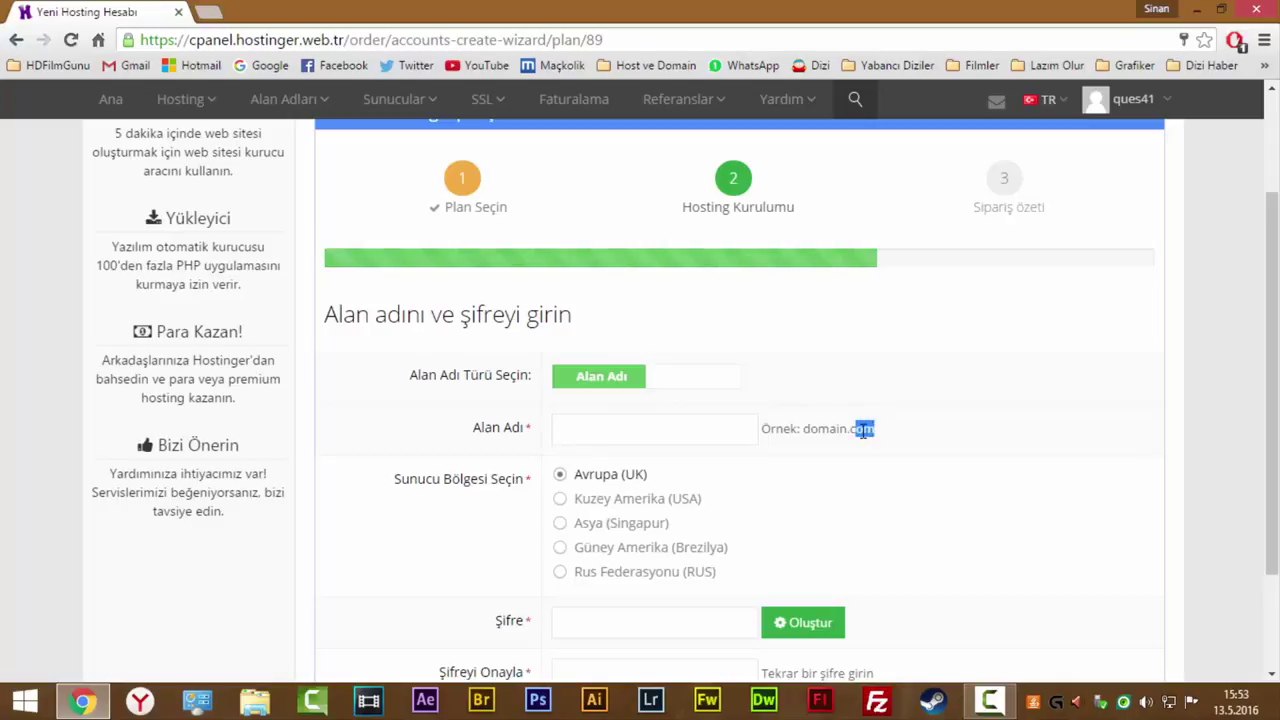
click(853, 429)
double_click(859, 429)
click(608, 422)
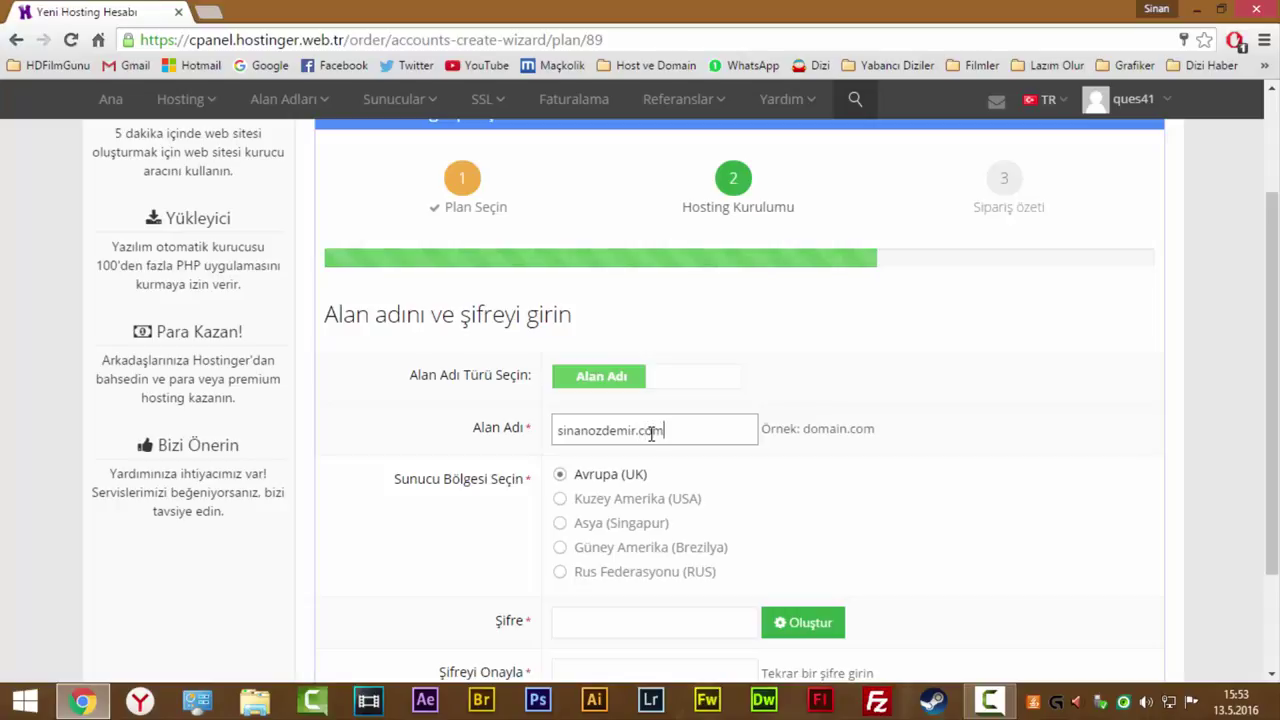
Switch to Alt Alan Adı, enter the subdomain and choose the .16mb.com ending.
click(617, 380)
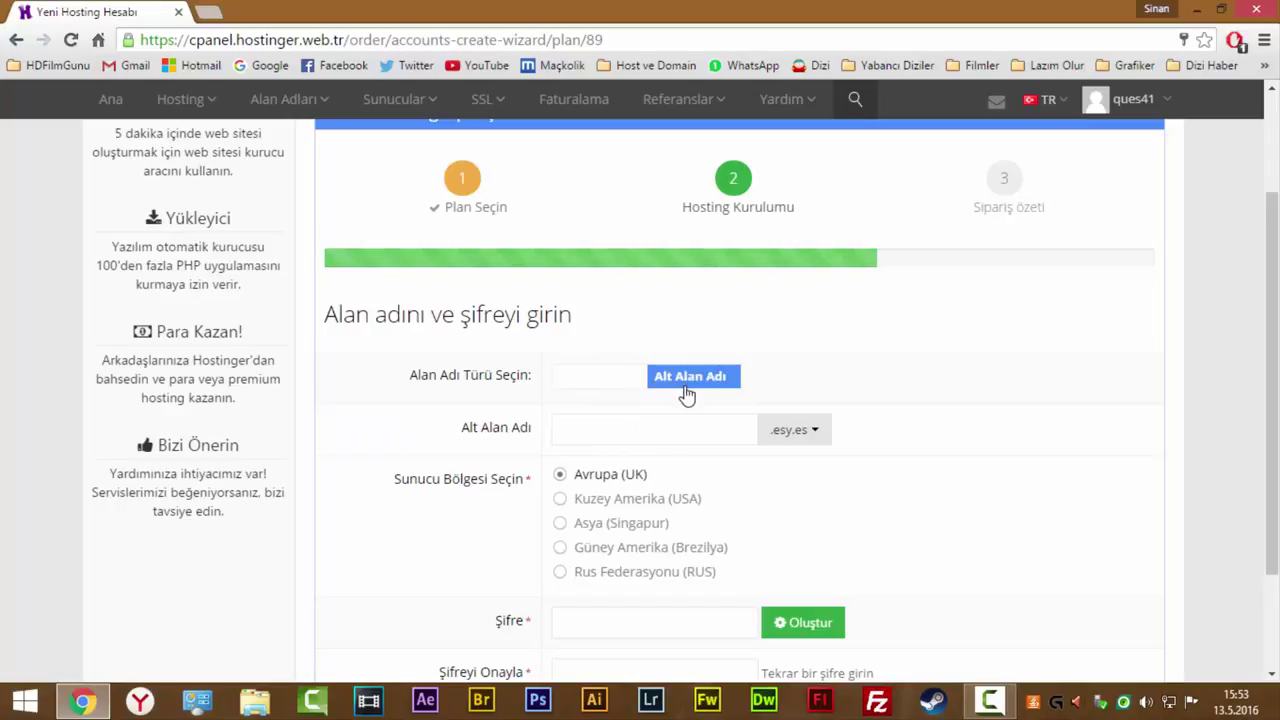
click(801, 440)
click(674, 428)
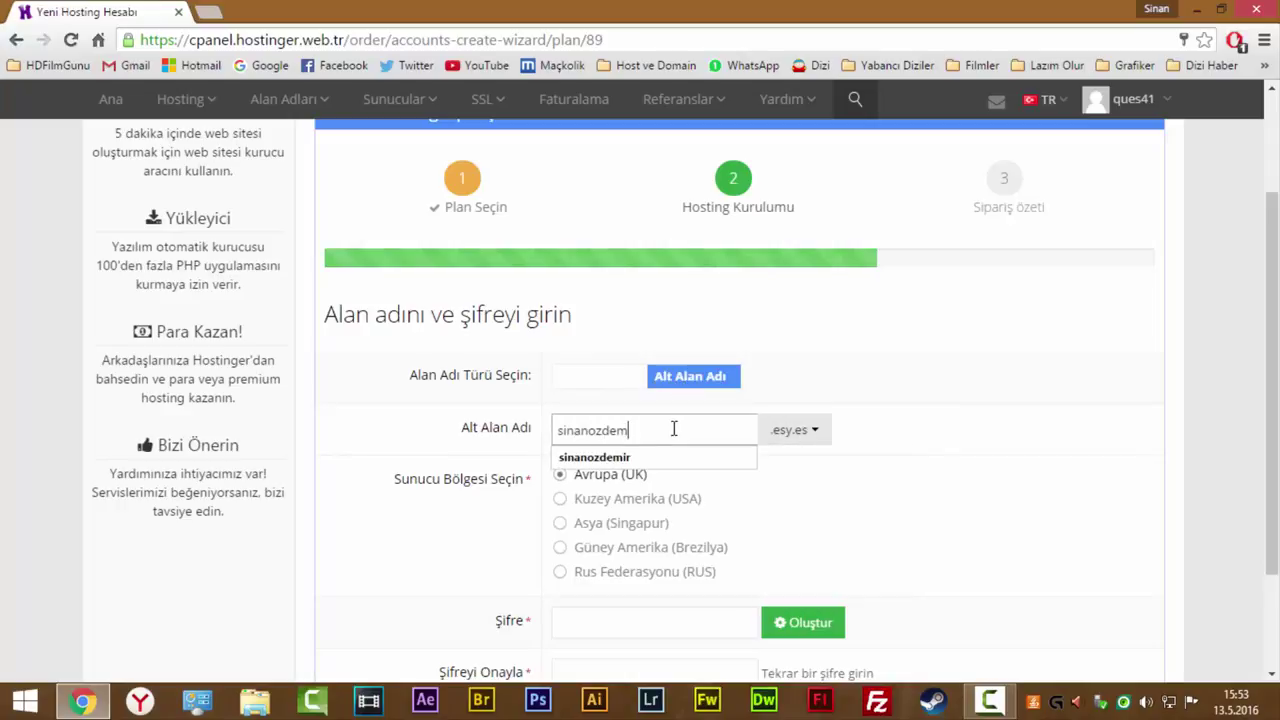
click(803, 430)
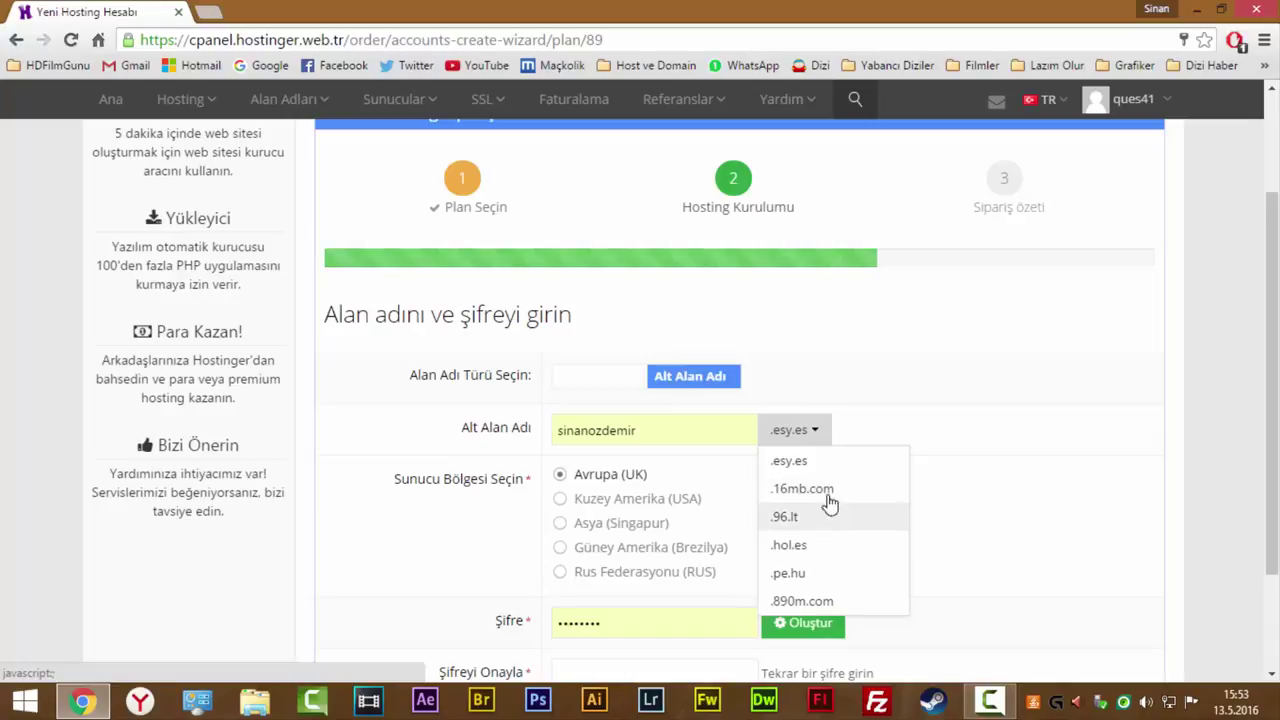
click(703, 431)
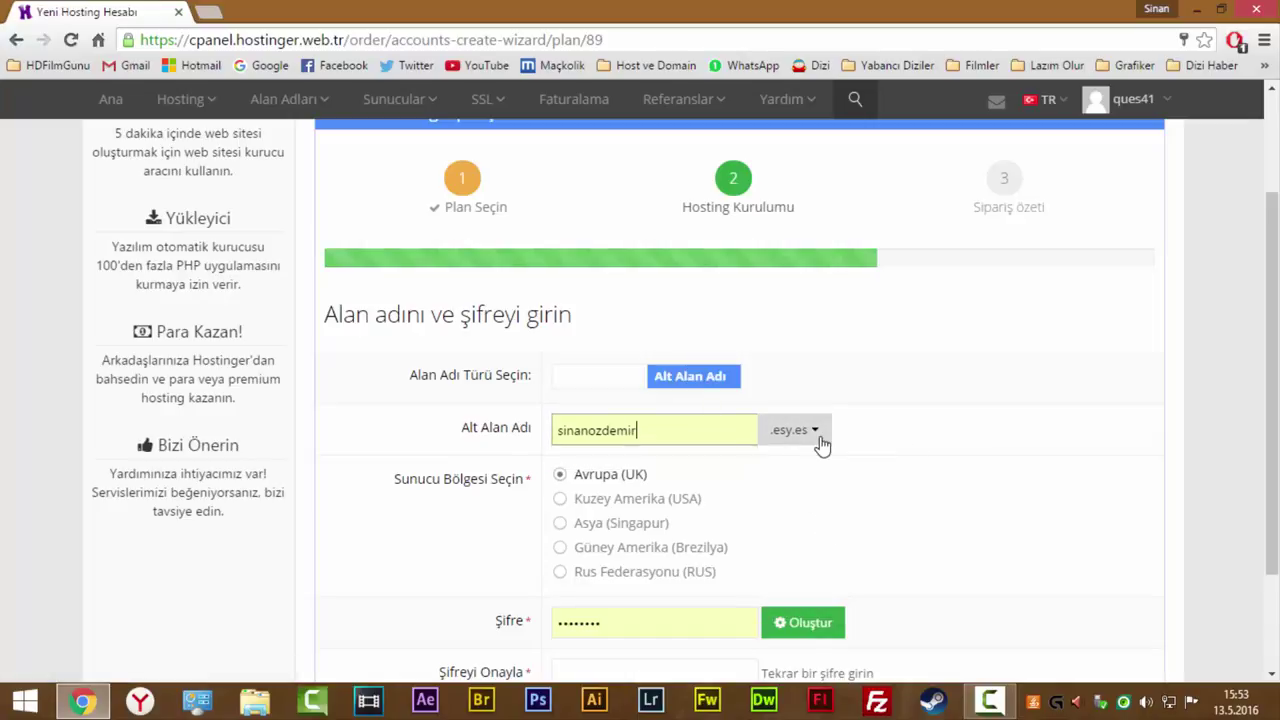
click(810, 430)
mouse_move(193, 105)
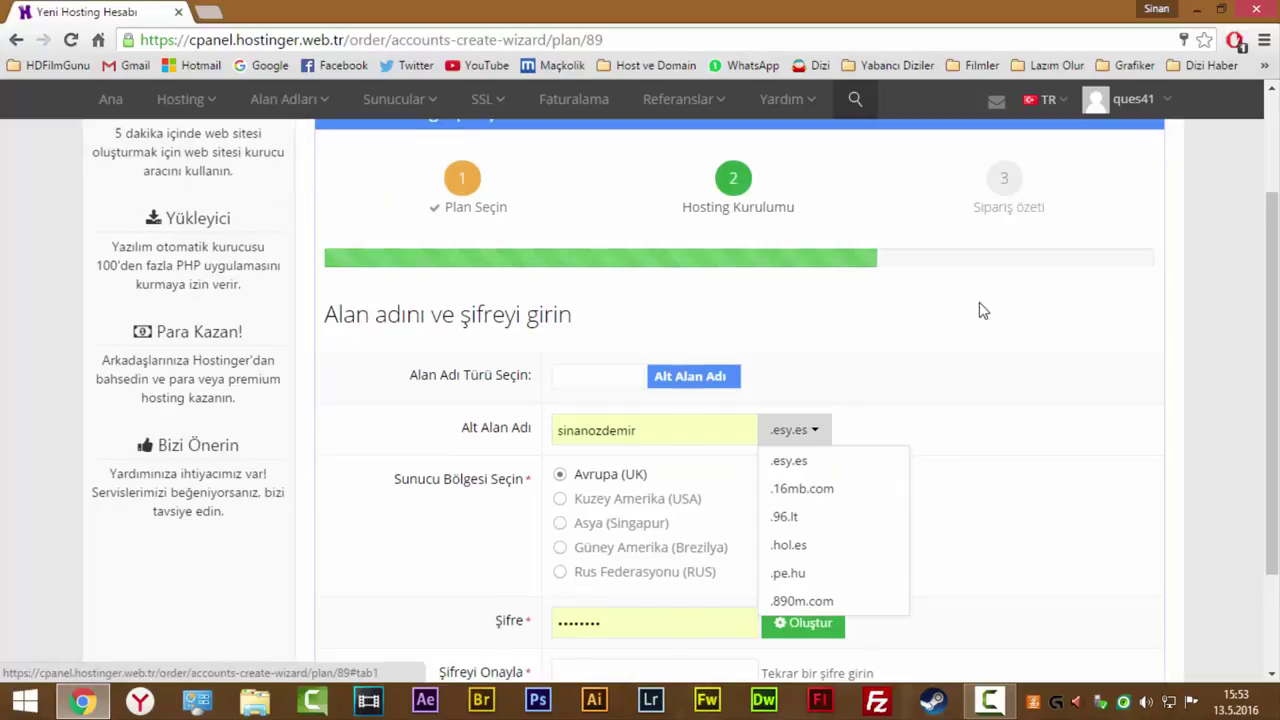
scroll(963, 340, down, 2)
click(963, 340)
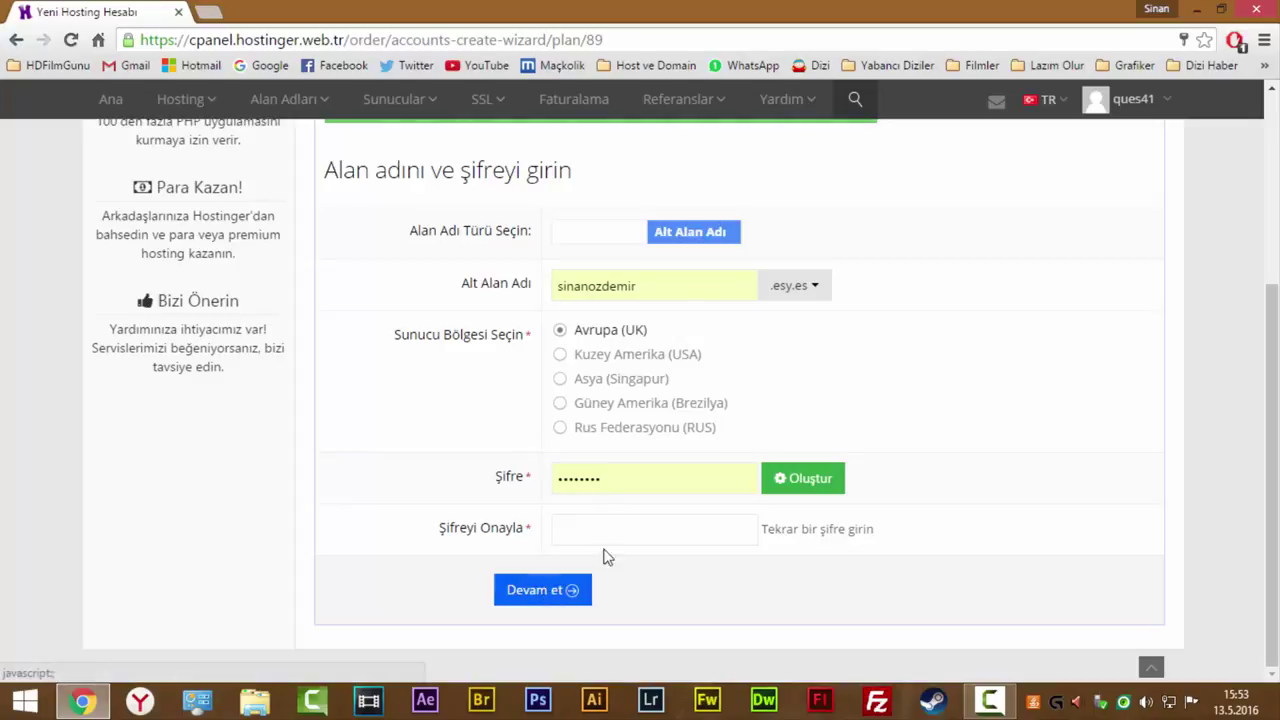
click(790, 289)
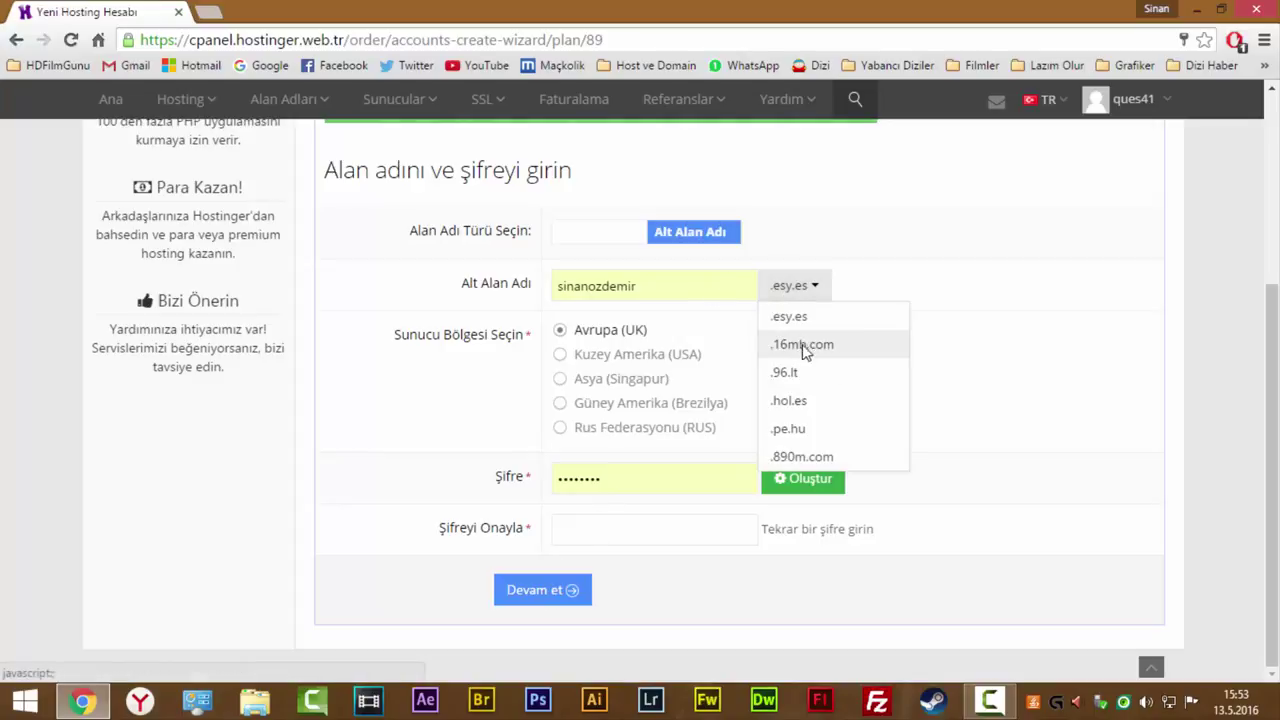
click(805, 347)
Fill in Şifre and Şifreyi Onayla, then continue to the order confirmation.
click(614, 529)
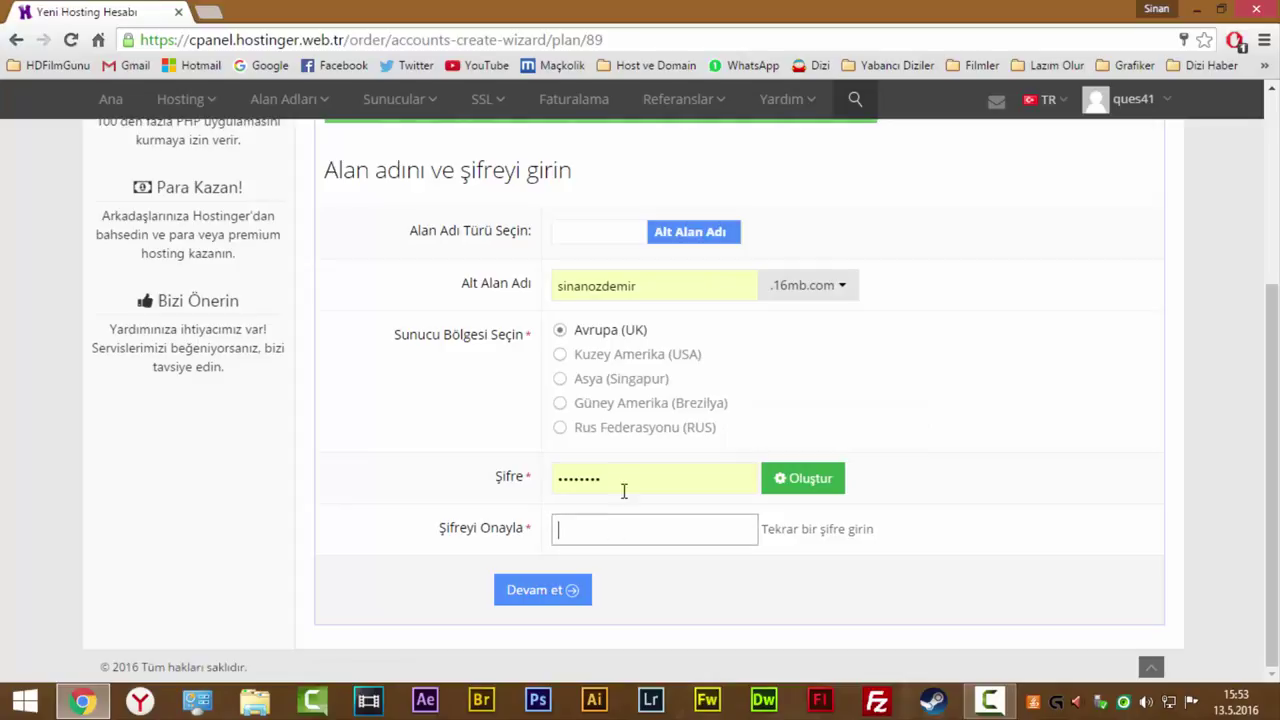
click(623, 480)
drag(623, 480, 457, 480)
text(•••)
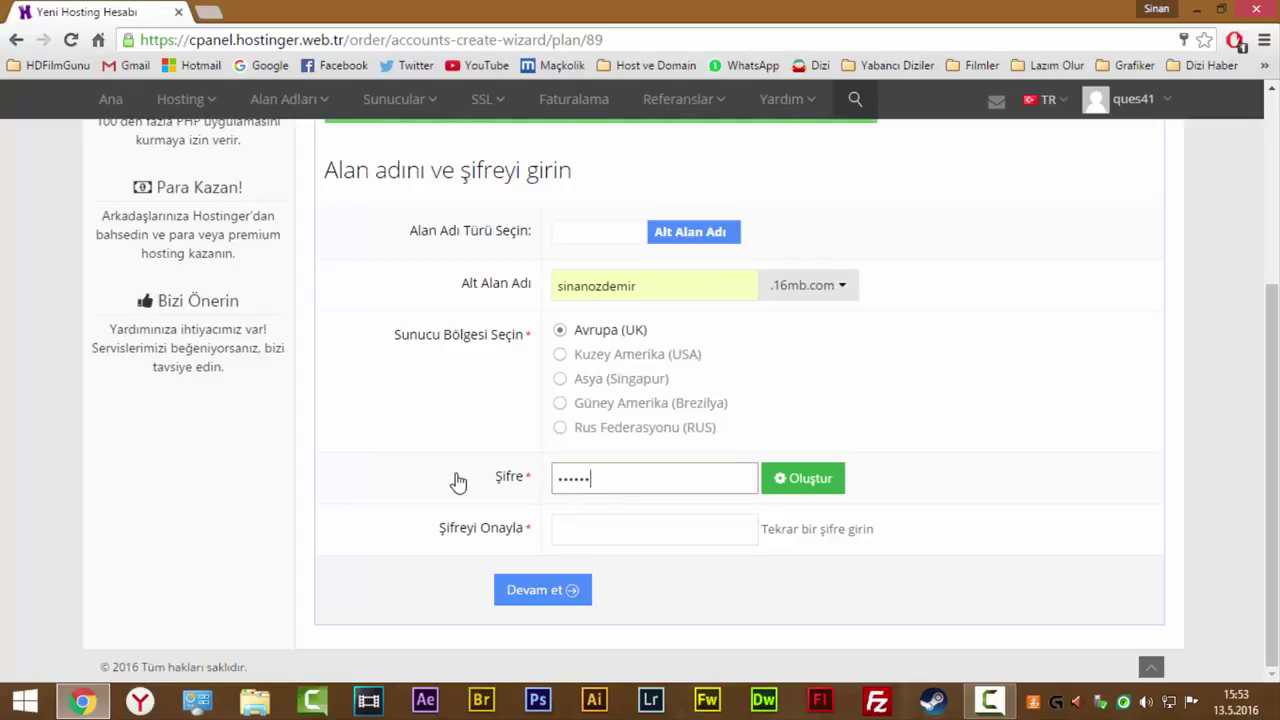
text(••••)
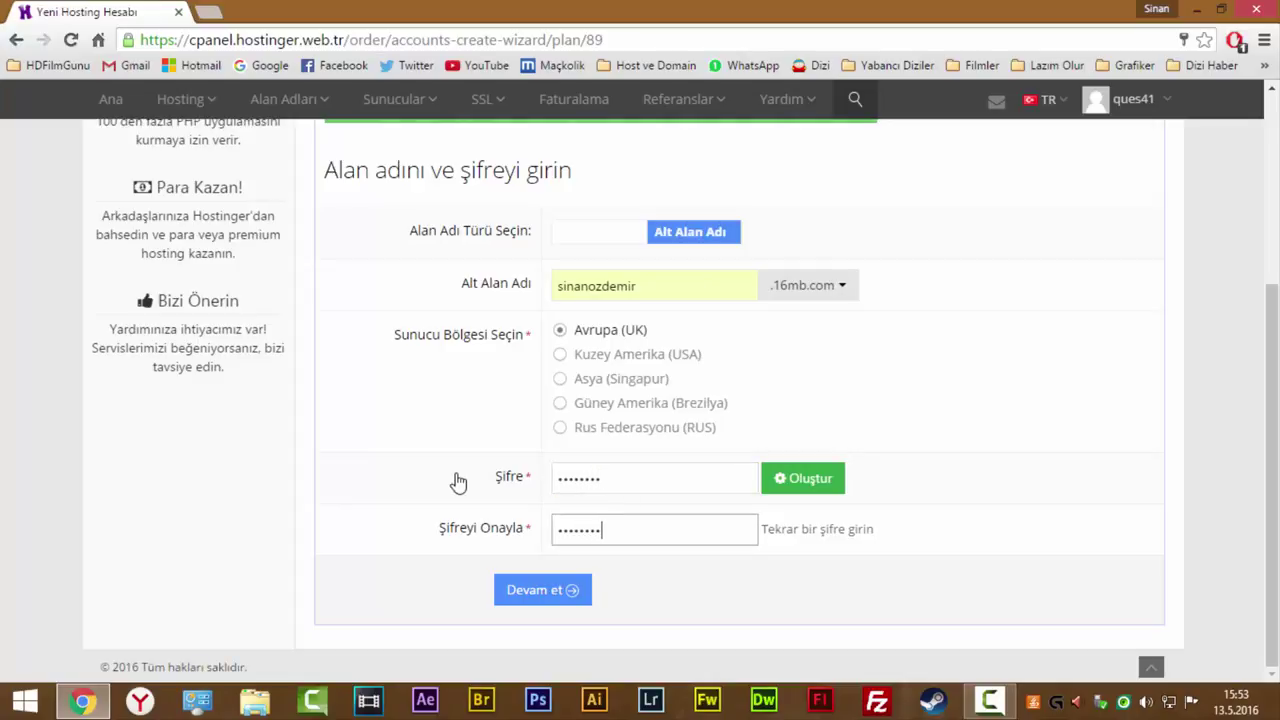
click(497, 584)
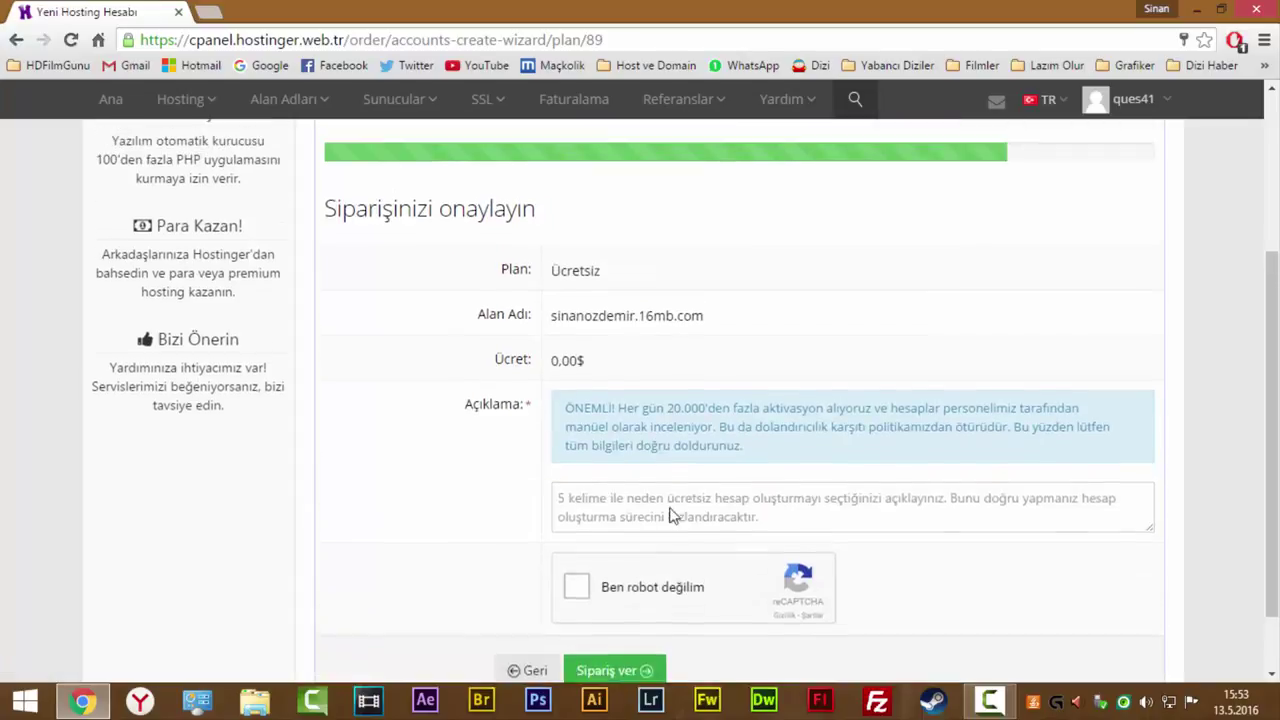
Enter 'ücretsiz oldugu ıcın denemek ıstıyorum' as the reason, tick 'Ben robot değilim' and submit the order.
scroll(680, 480, down, 2)
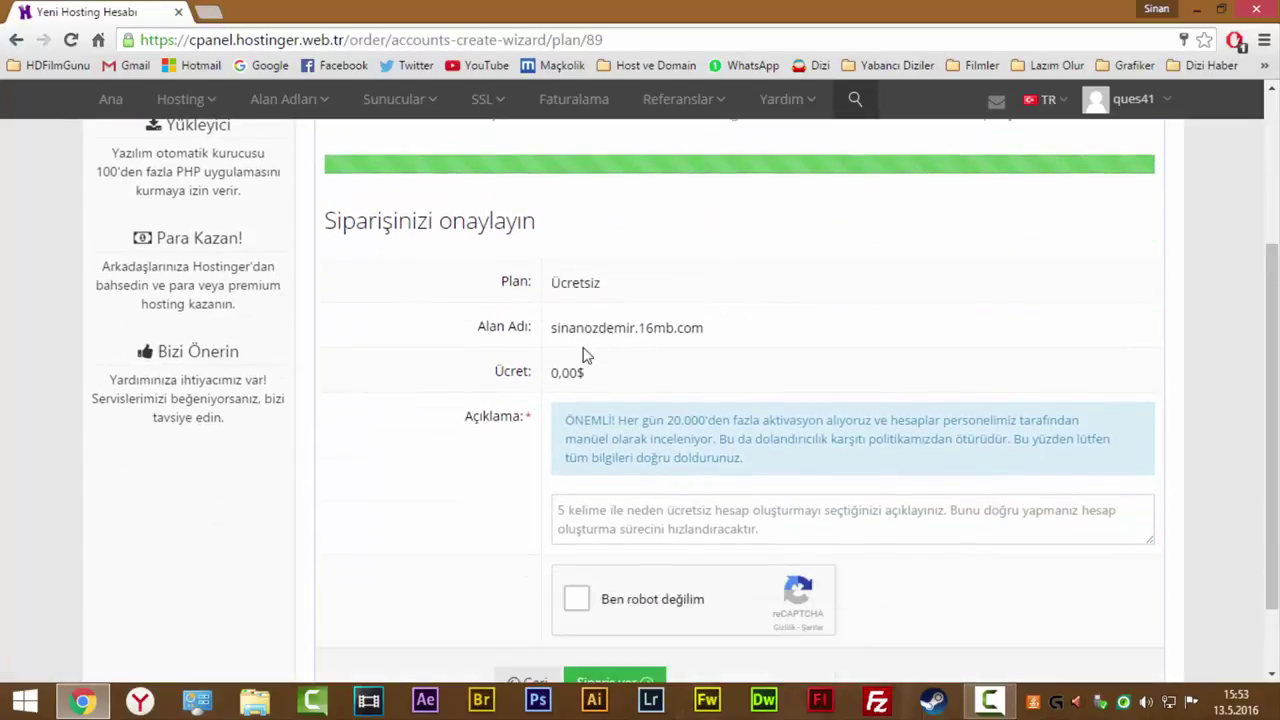
mouse_move(586, 377)
mouse_down()
mouse_move(531, 383)
mouse_move(571, 372)
mouse_up()
scroll(572, 465, down, 1)
drag(567, 328, 667, 388)
click(640, 436)
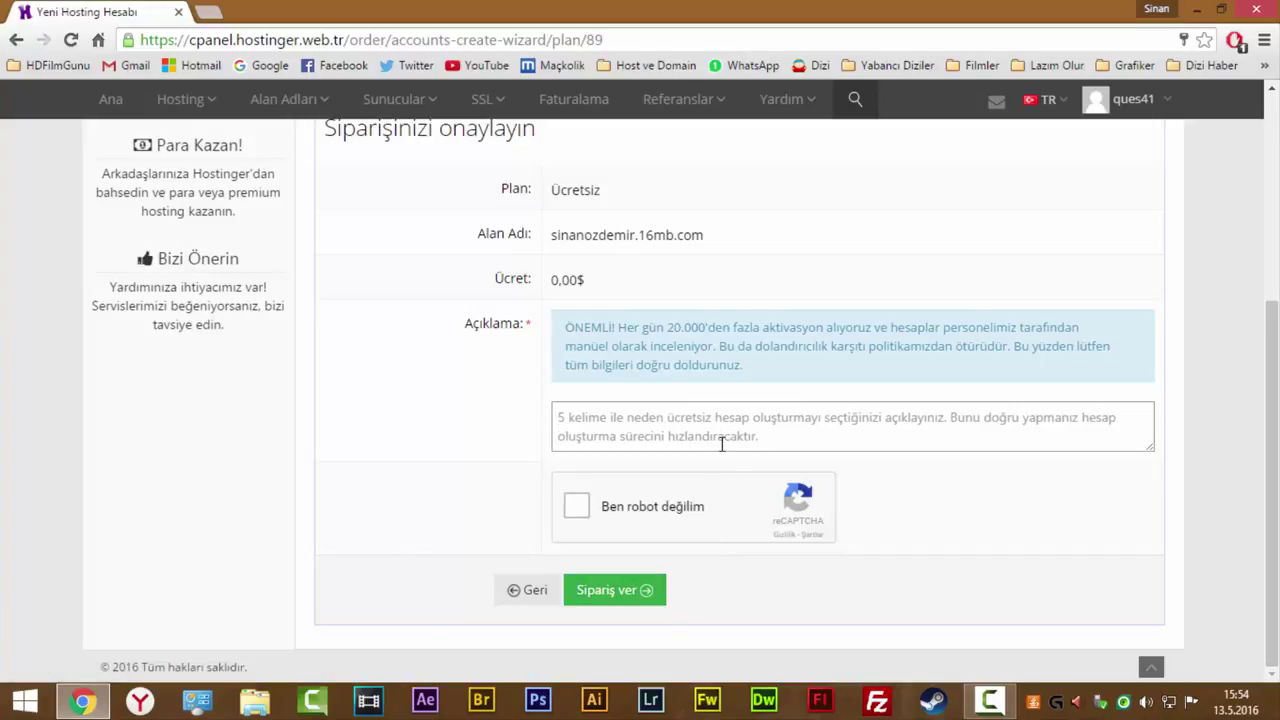
text(ücret)
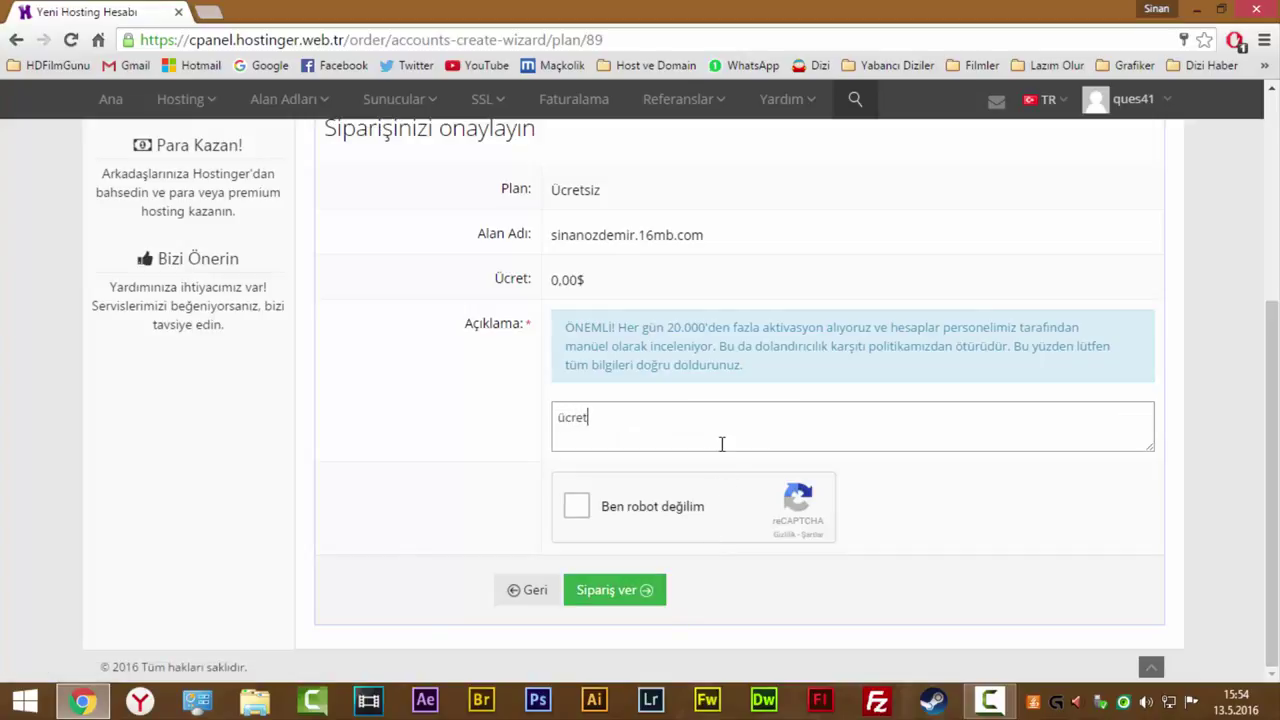
text(siz oldugu ıcın denemek ı)
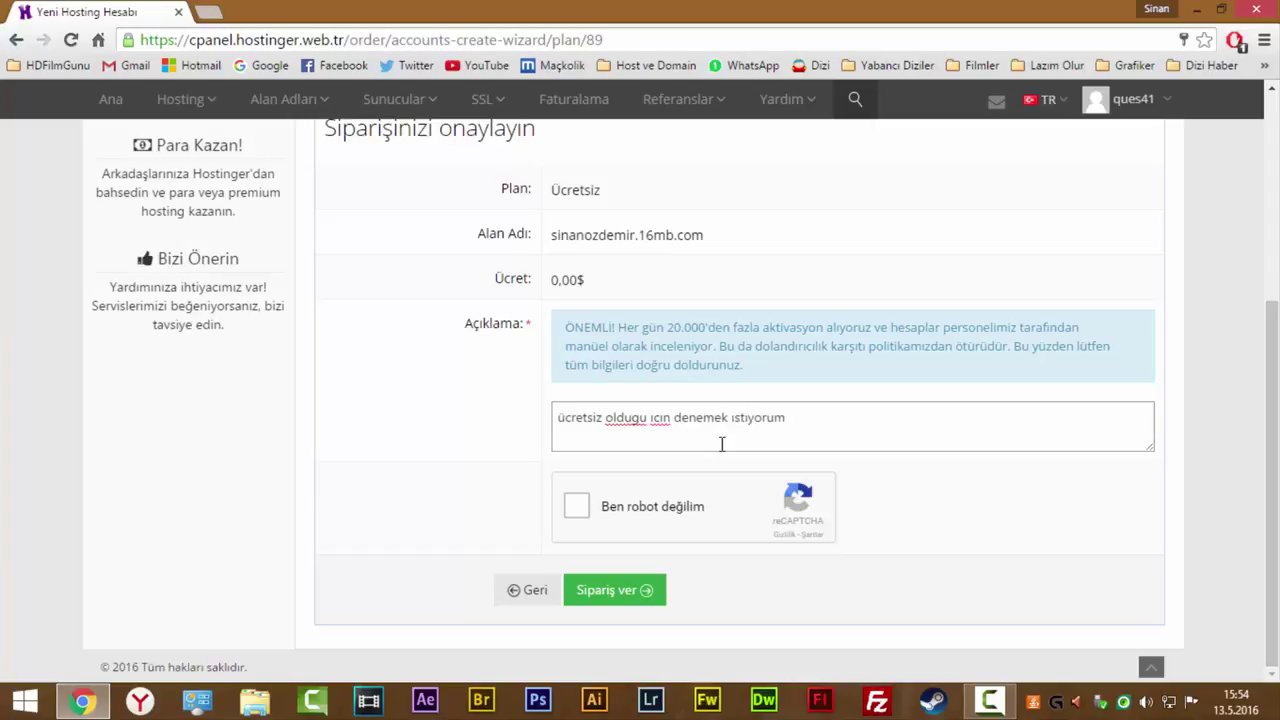
text(stıyorum)
click(577, 507)
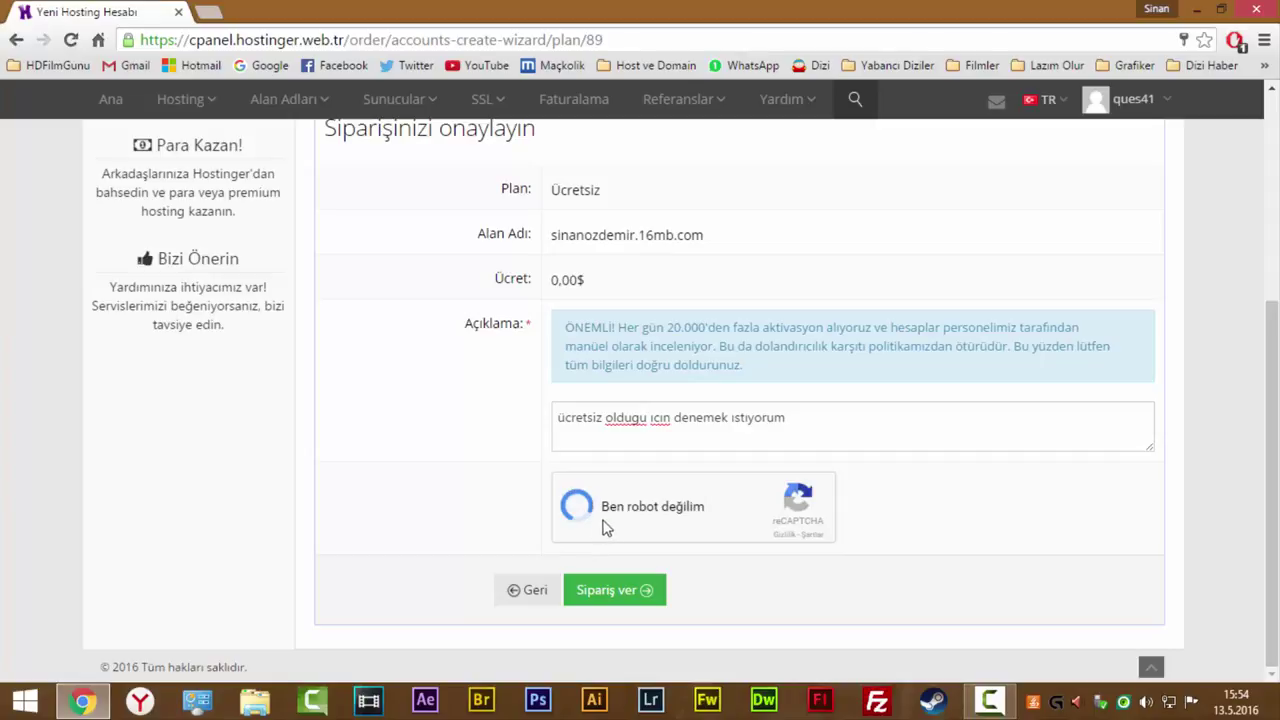
click(619, 591)
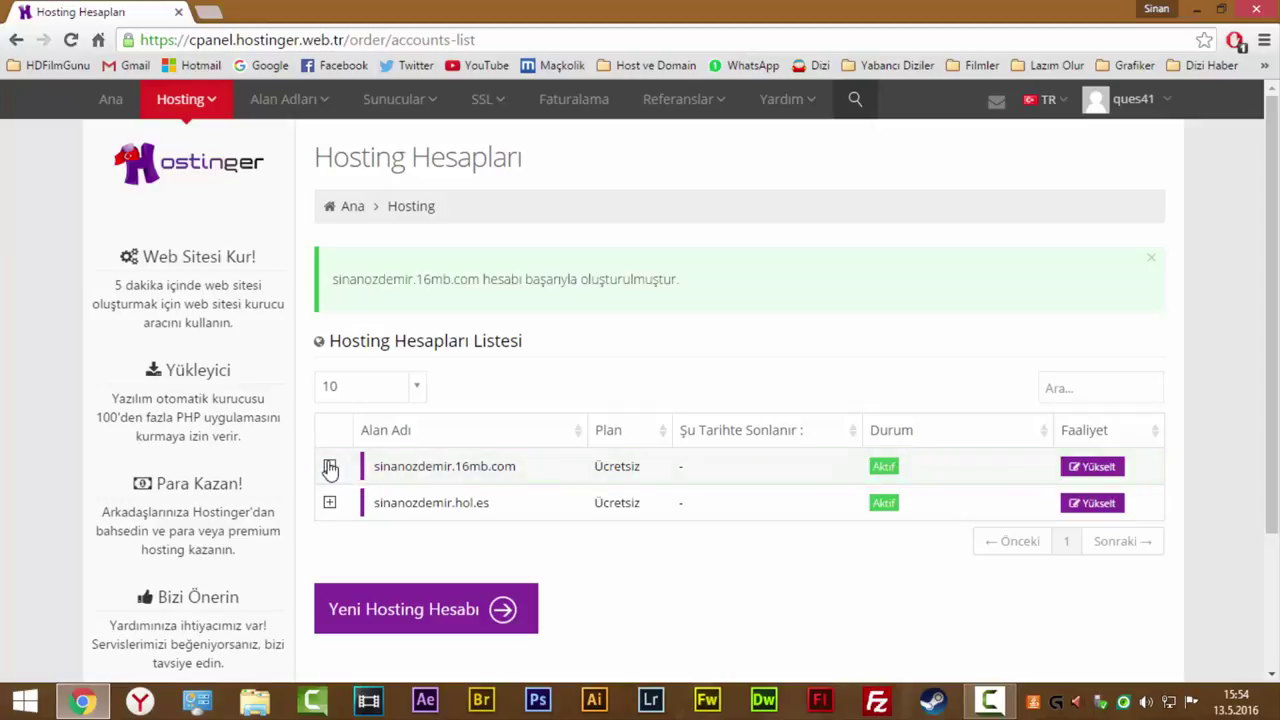
Open the Yönet control panel for the sinanozdemir.16mb.com account.
click(330, 468)
click(521, 535)
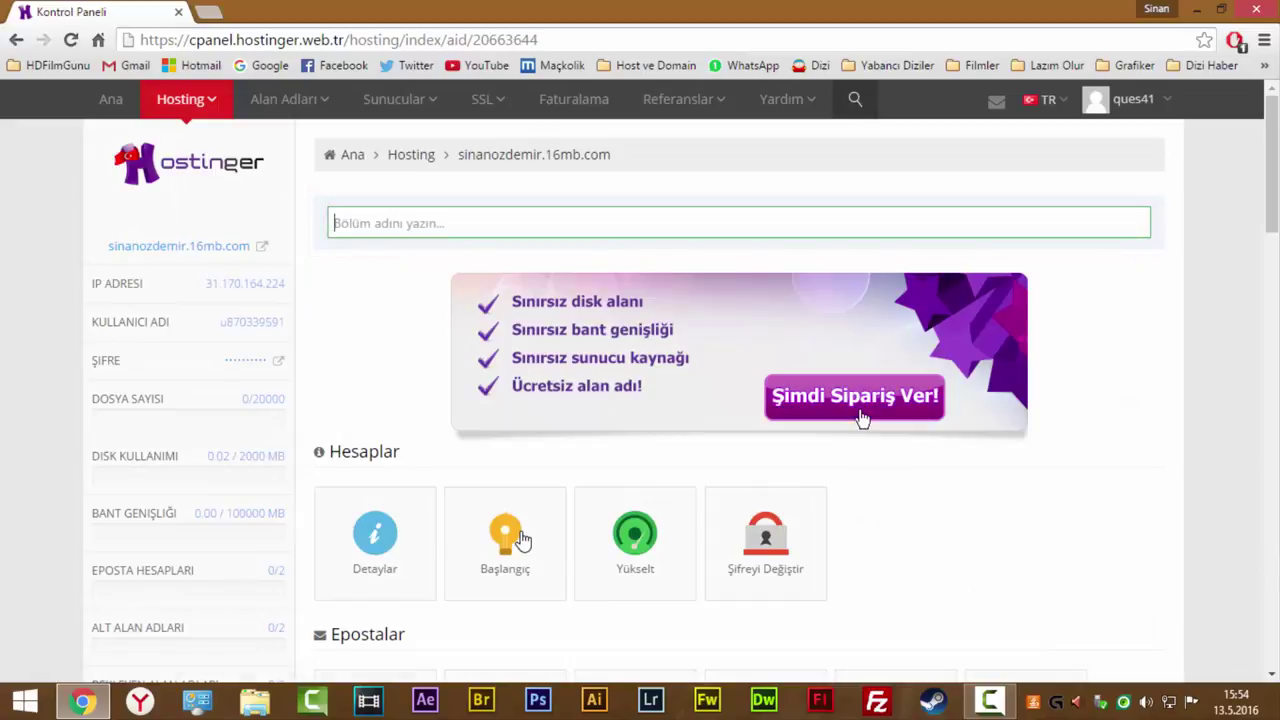
scroll(523, 443, down, 5)
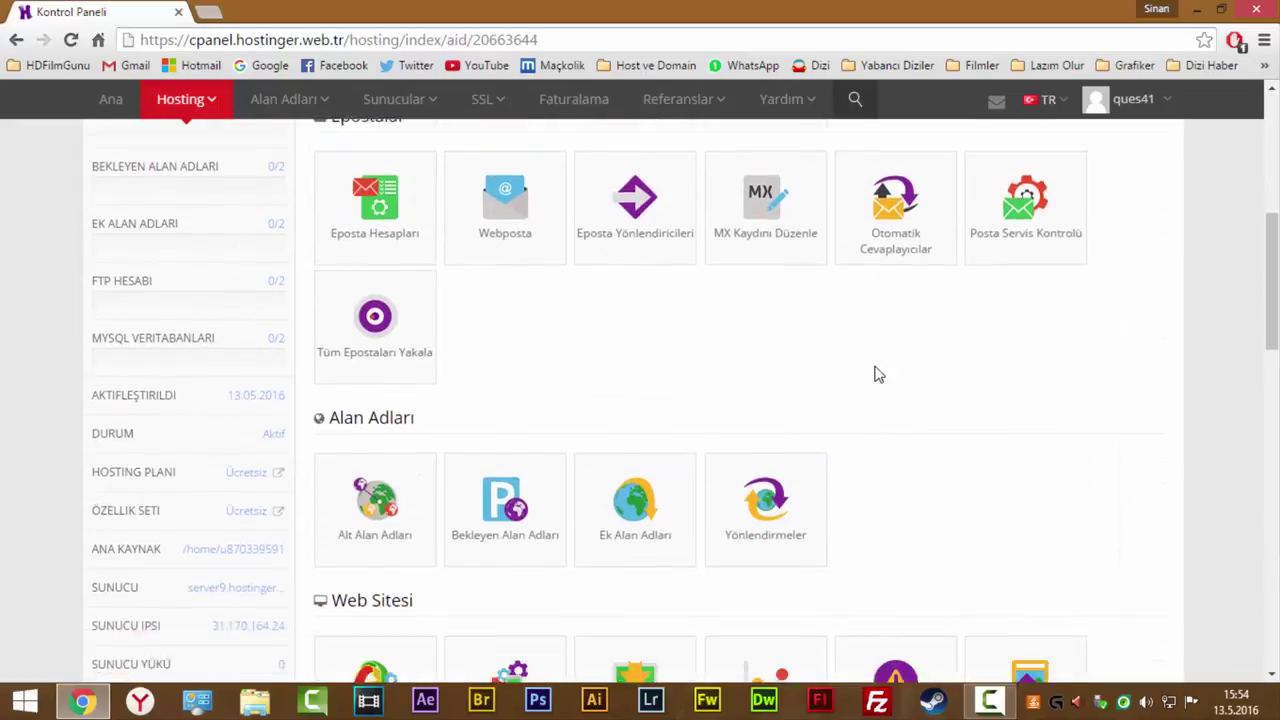
scroll(243, 486, down, 6)
scroll(620, 449, up, 11)
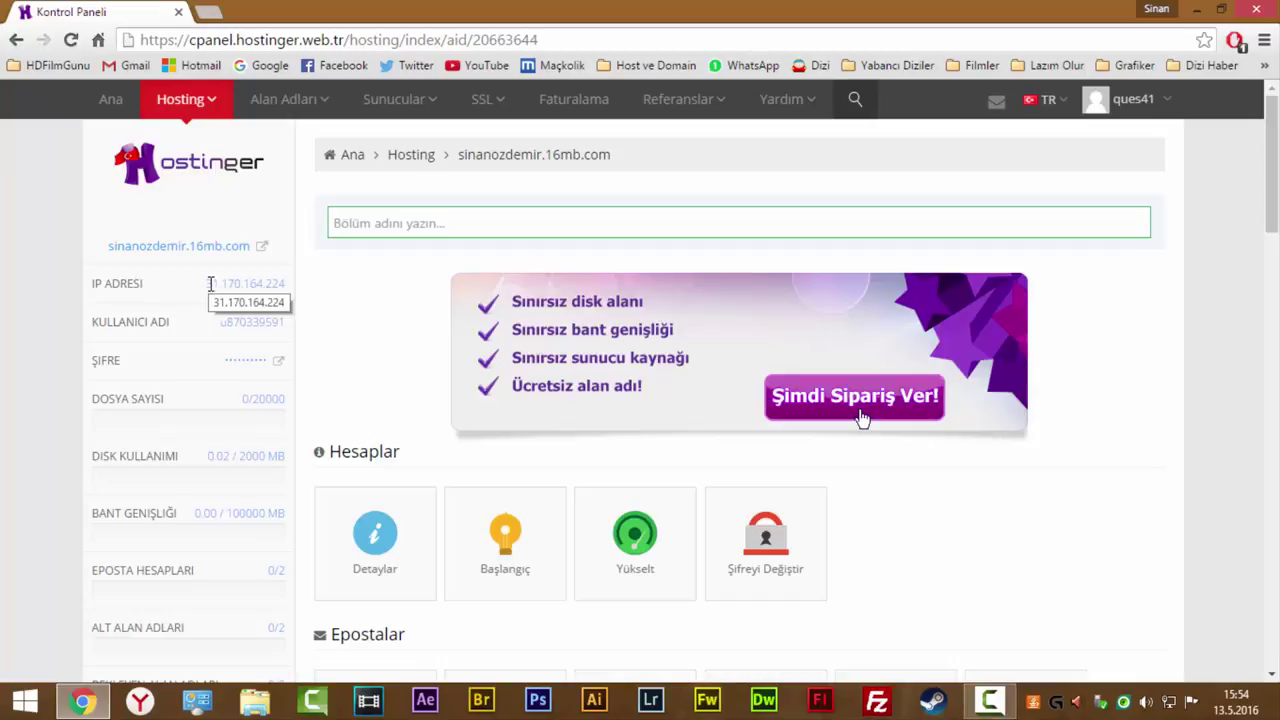
Select the account's IP address, then minimize Chrome and launch FileZilla.
drag(210, 284, 285, 279)
key(ctrl+c)
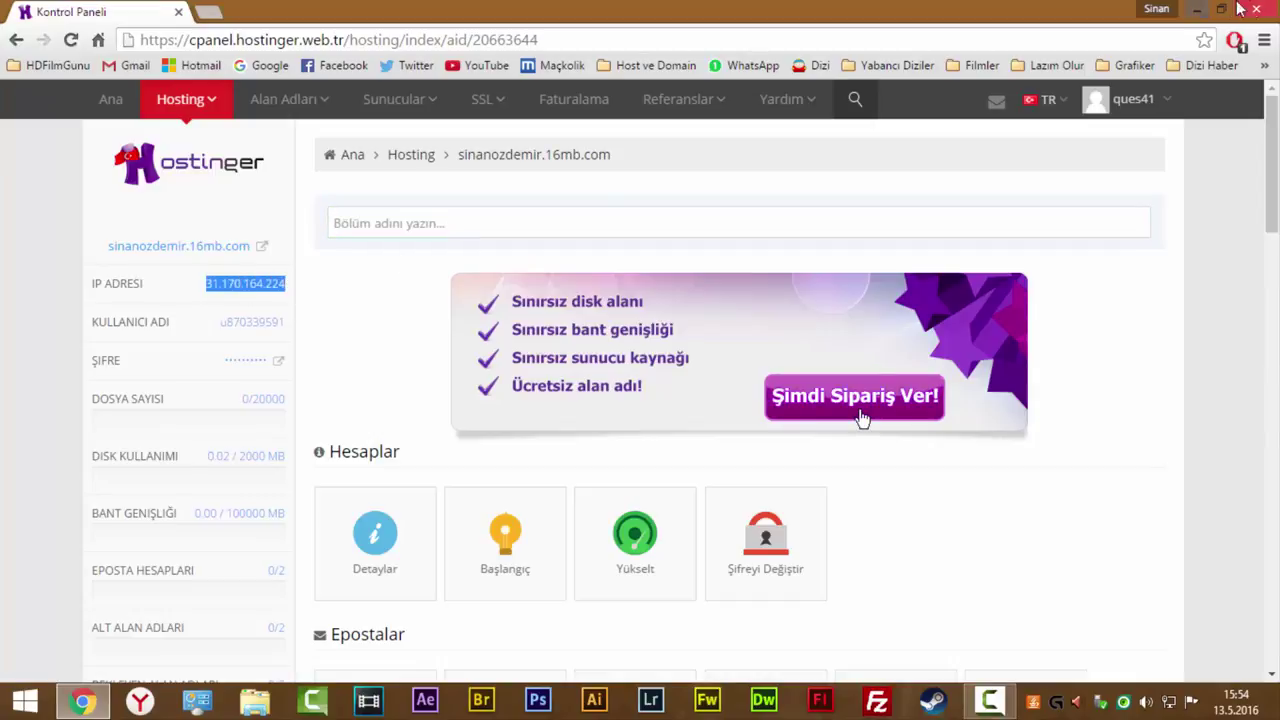
click(1197, 9)
click(876, 703)
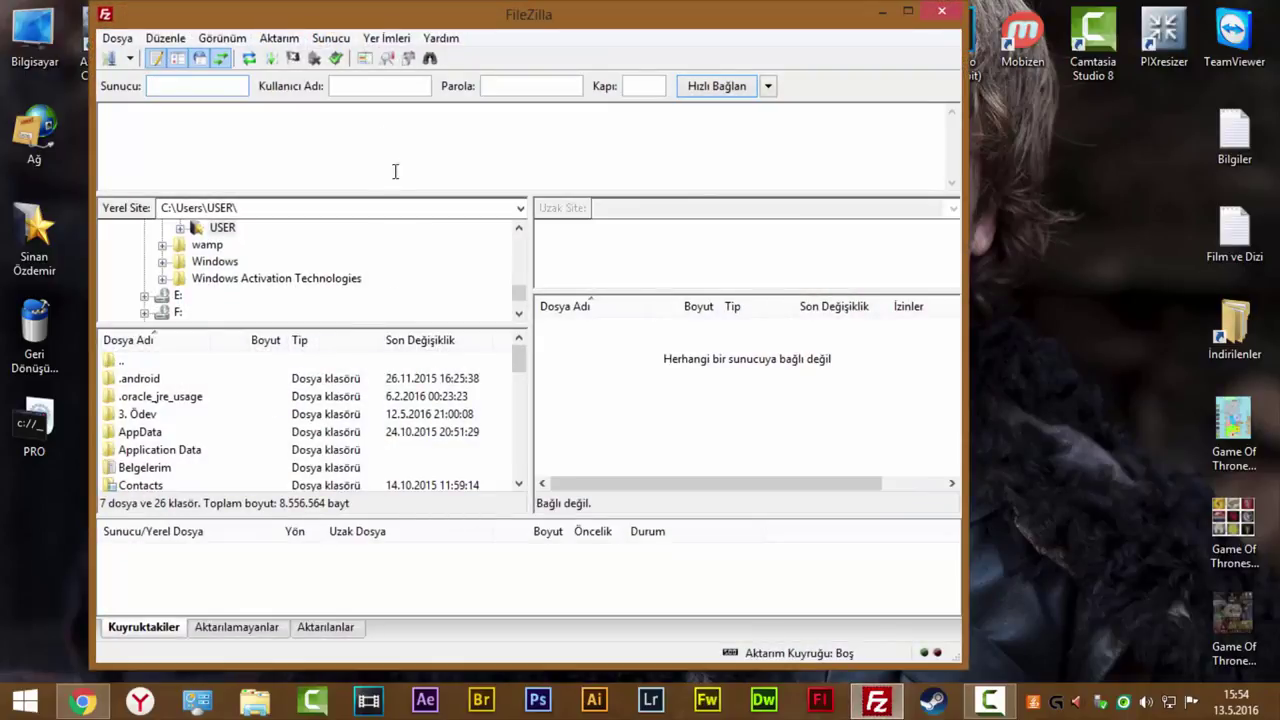
Copy the IP 31.170.164.224 from Hostinger into FileZilla's Sunucu field.
click(83, 701)
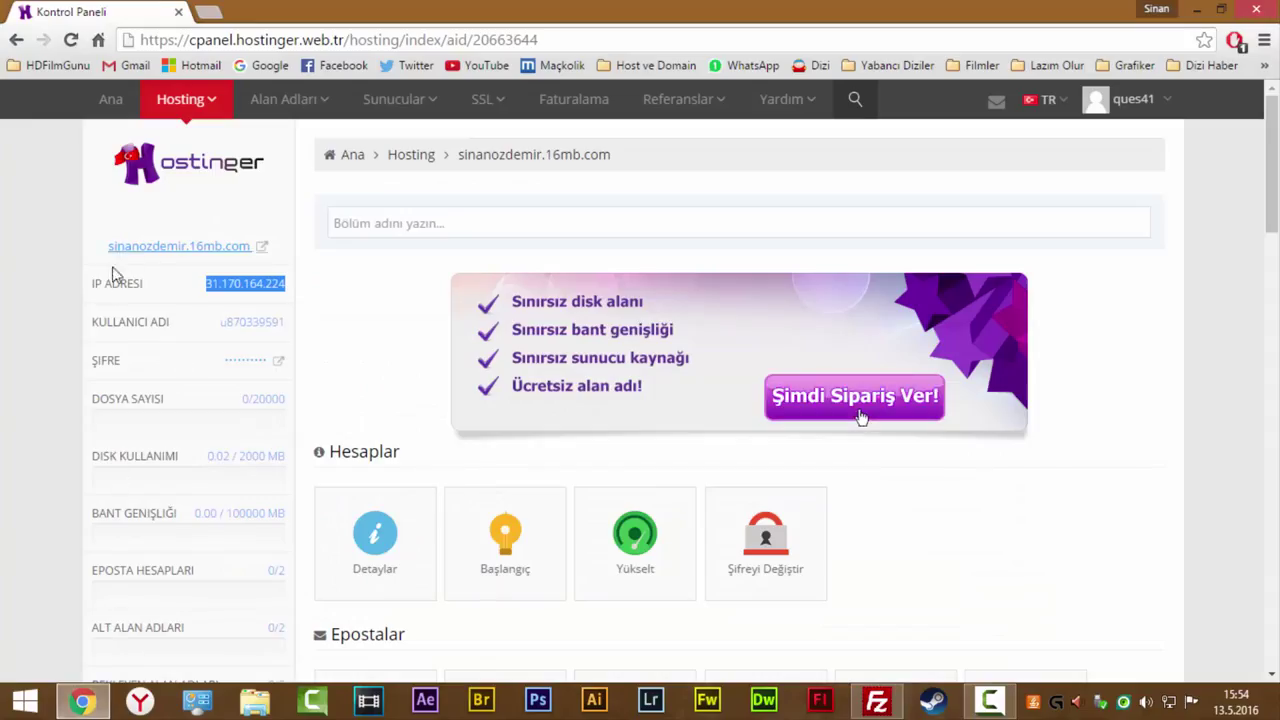
right_click(220, 288)
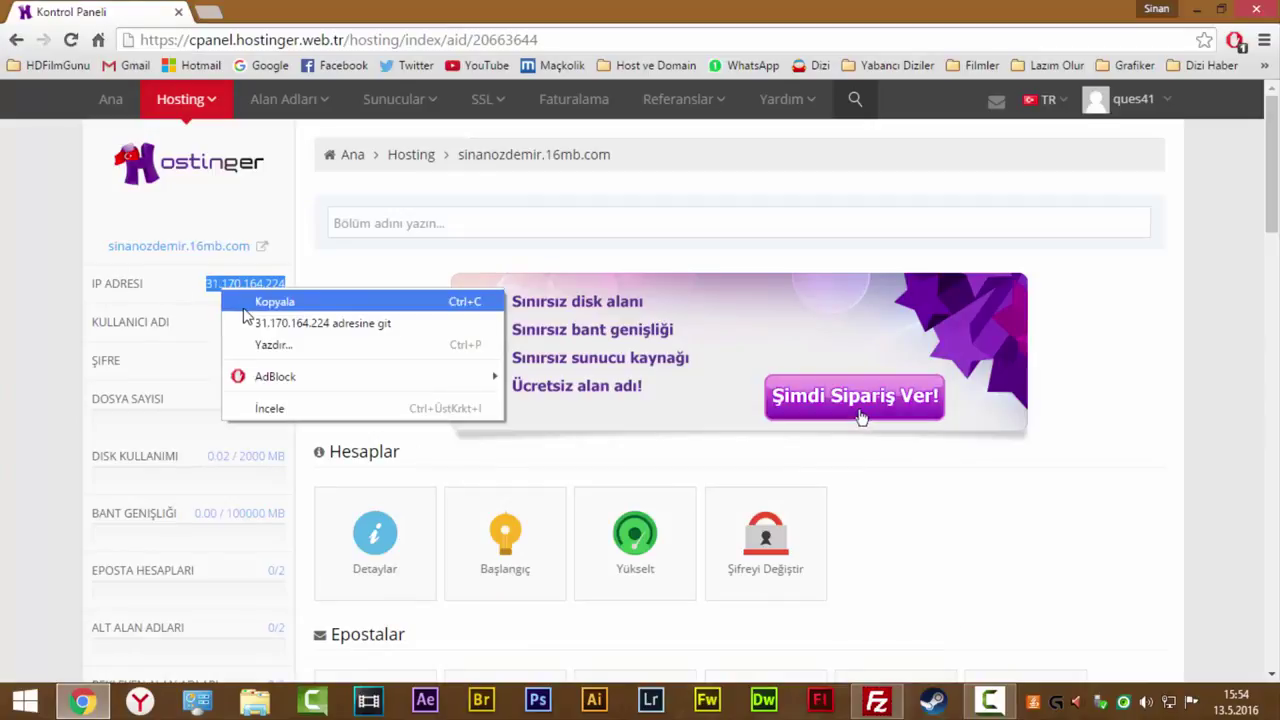
click(240, 298)
click(1200, 8)
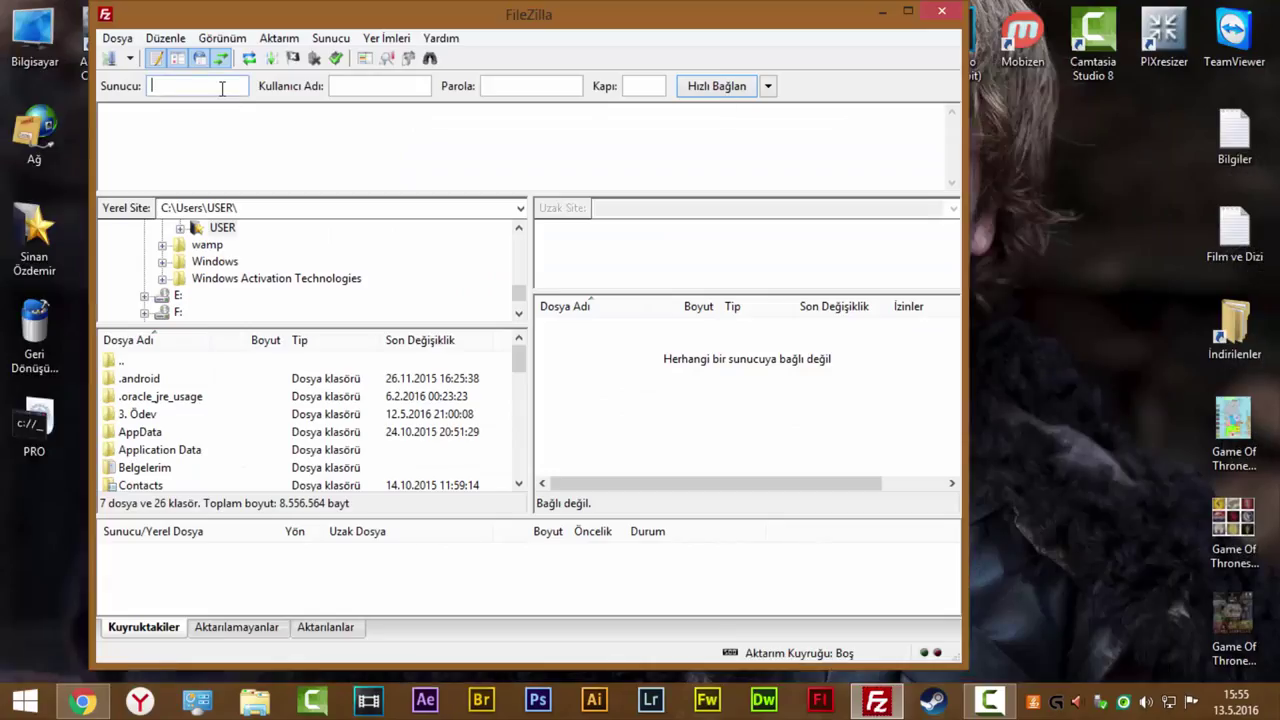
key(ctrl+v)
Copy the hosting account's username into FileZilla's Kullanıcı Adı field.
click(83, 701)
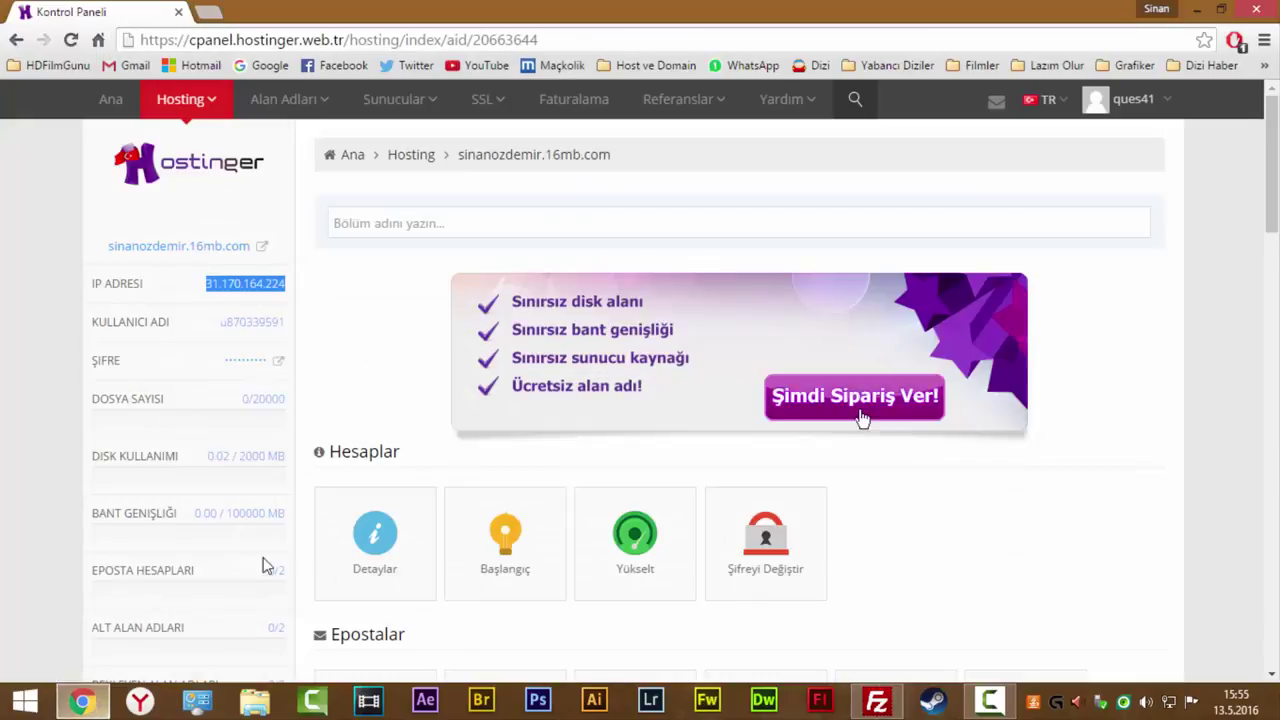
drag(222, 327, 262, 322)
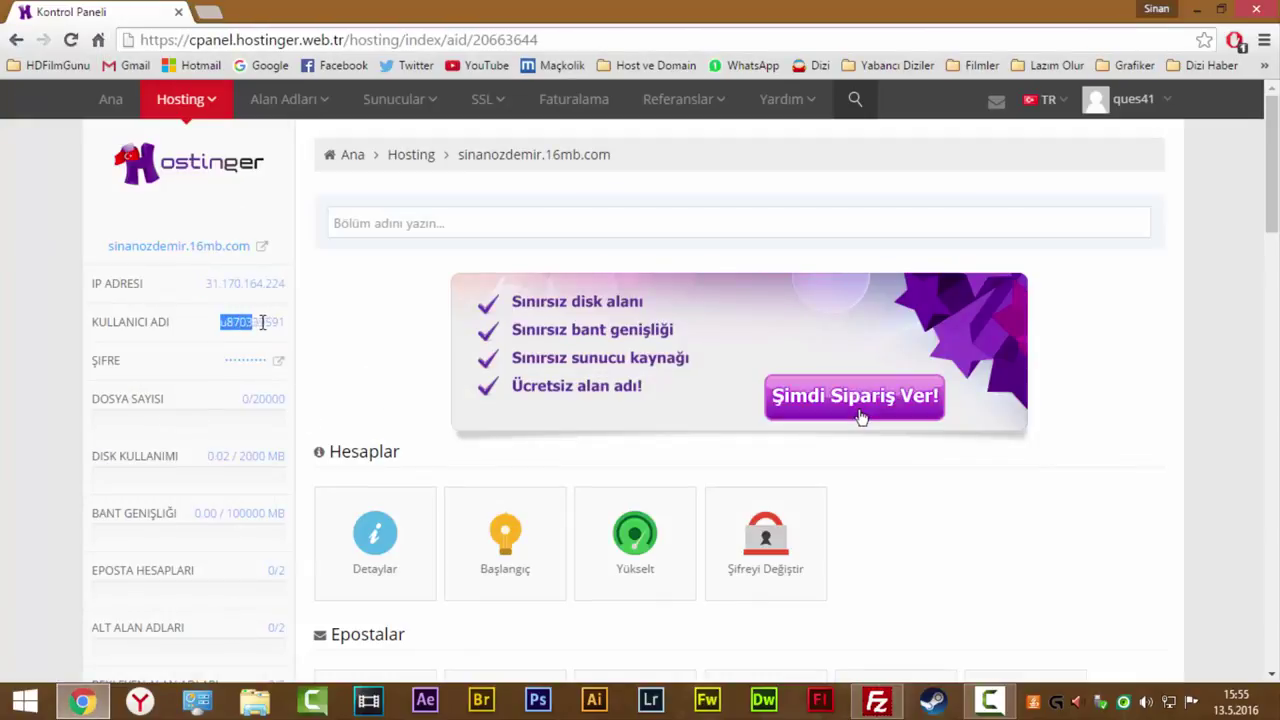
right_click(286, 322)
click(294, 337)
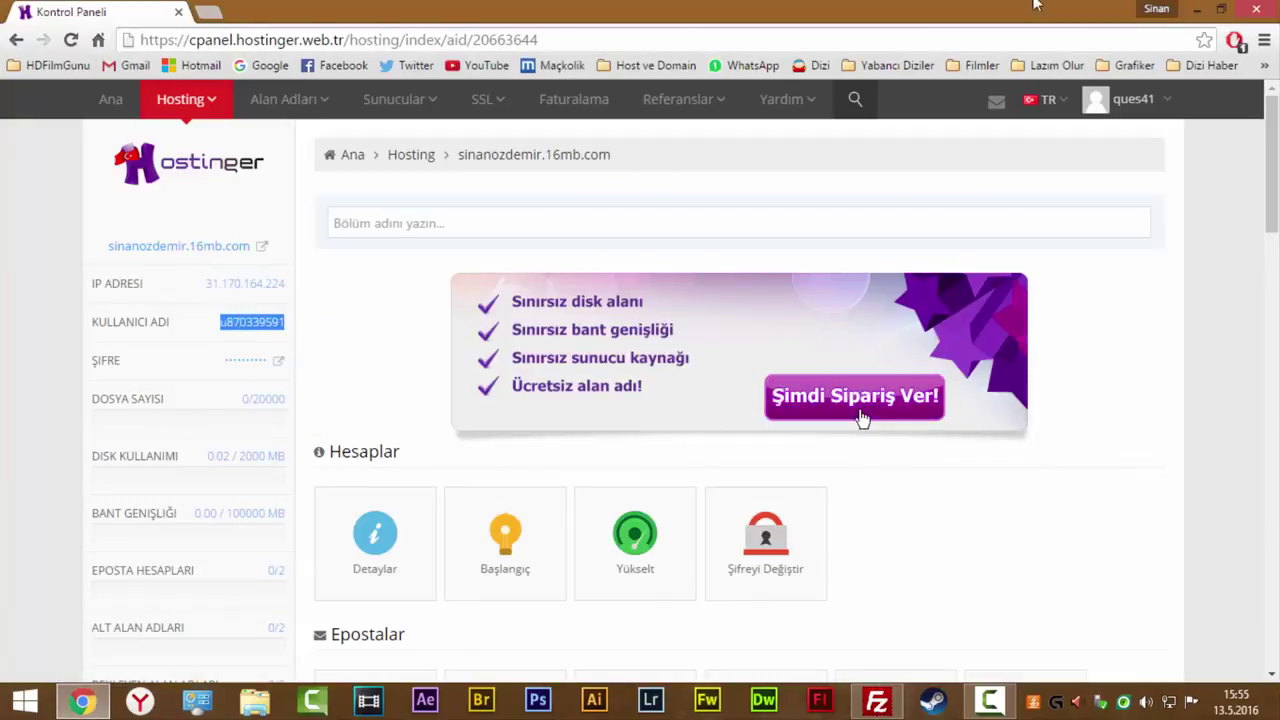
click(1201, 8)
click(397, 86)
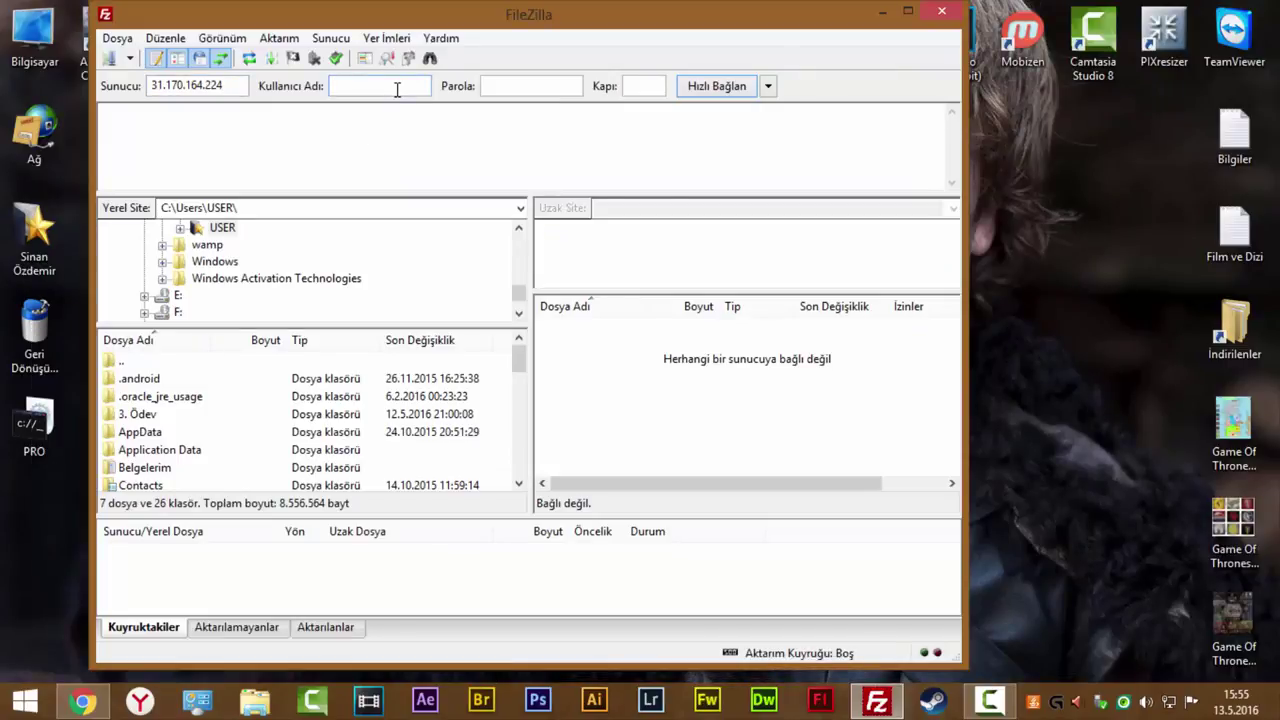
right_click(397, 86)
click(457, 166)
Enter the account password and start the Hızlı Bağlan connection.
click(83, 700)
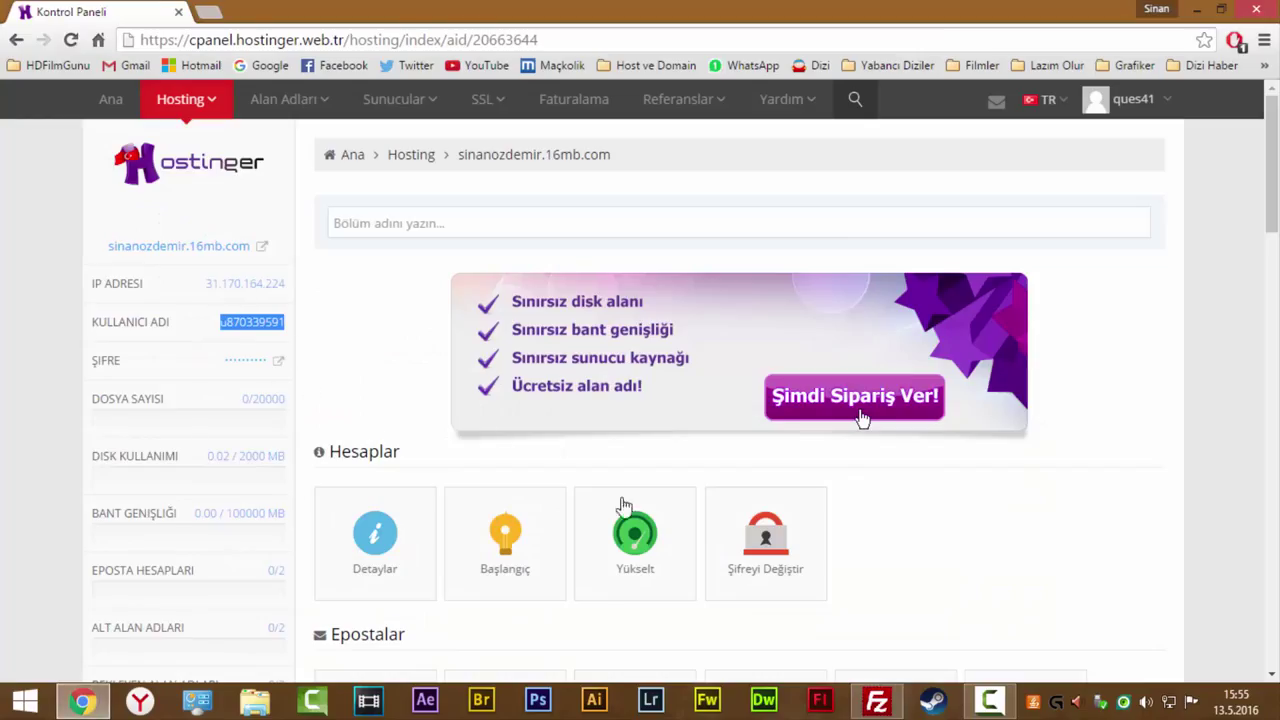
click(83, 700)
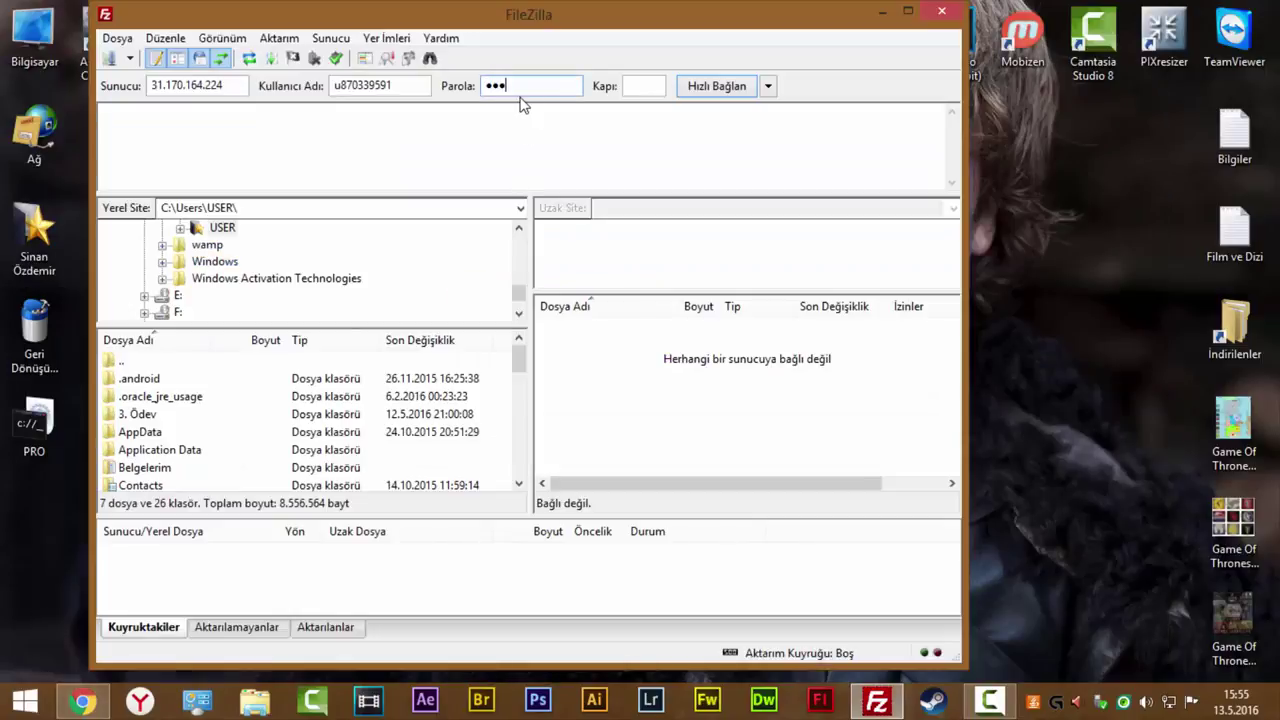
click(655, 86)
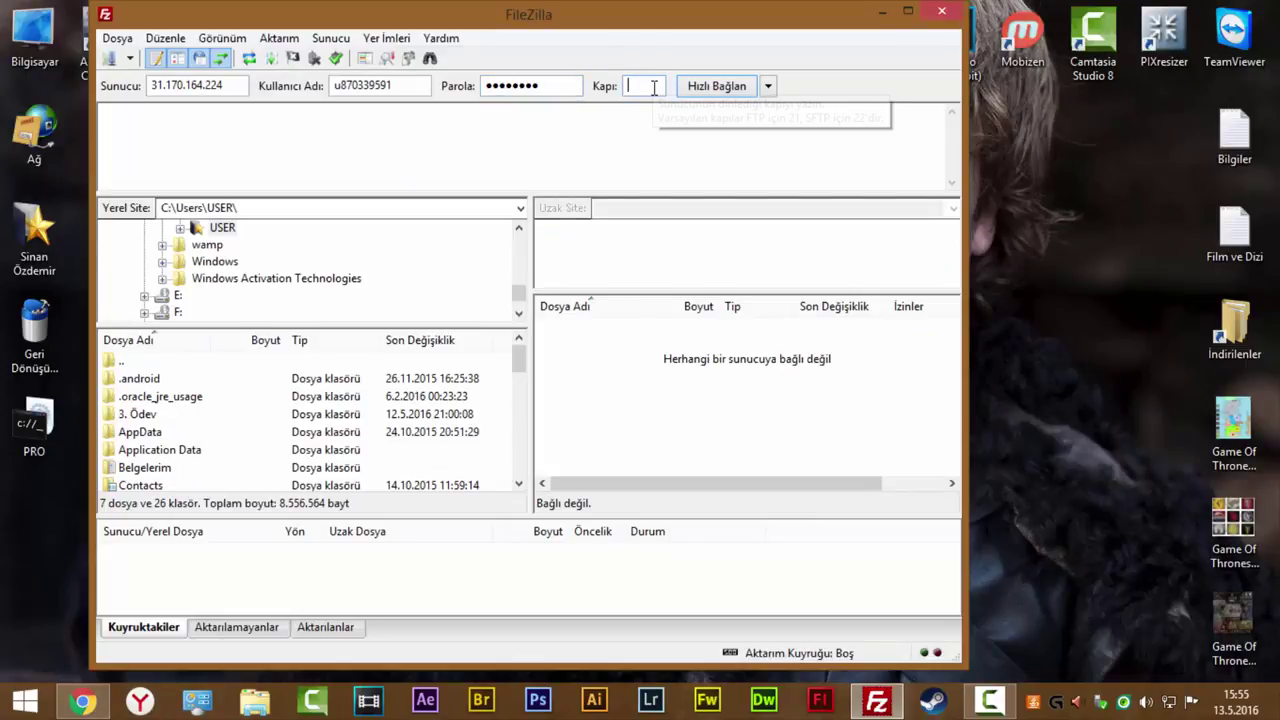
click(712, 88)
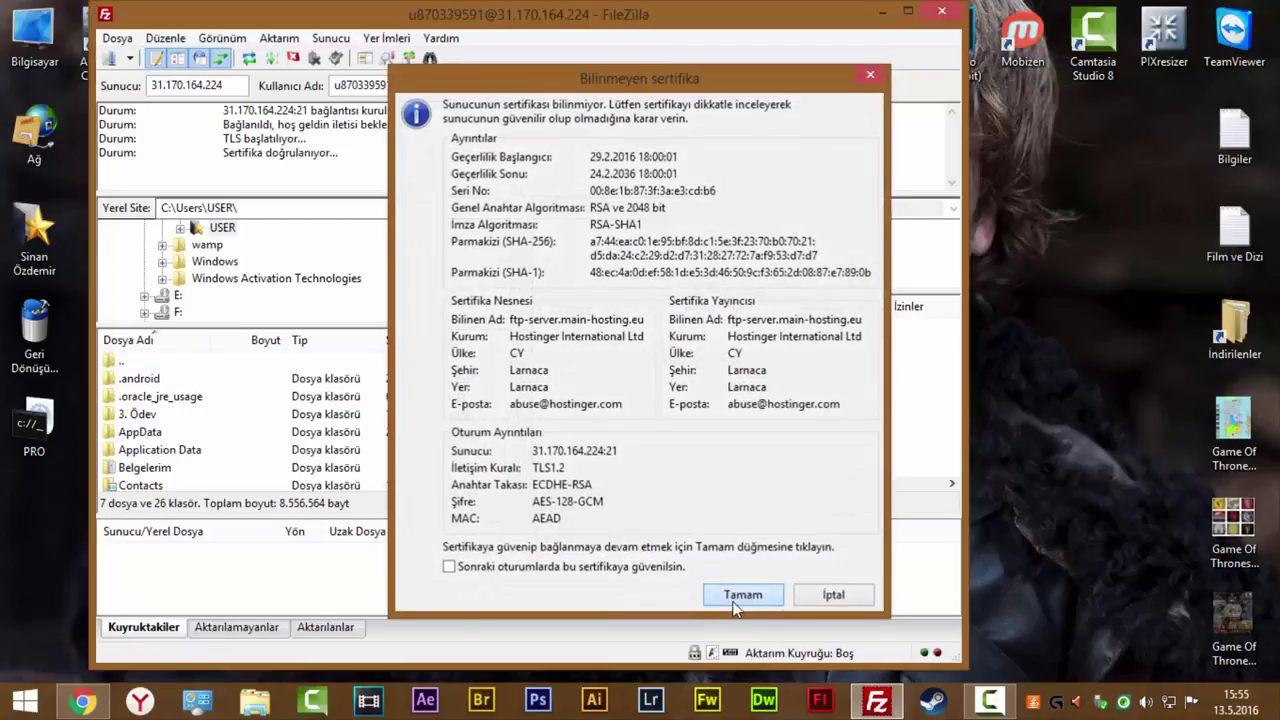
Accept the server certificate and delete .htaccess and default.php from /public_html.
click(737, 601)
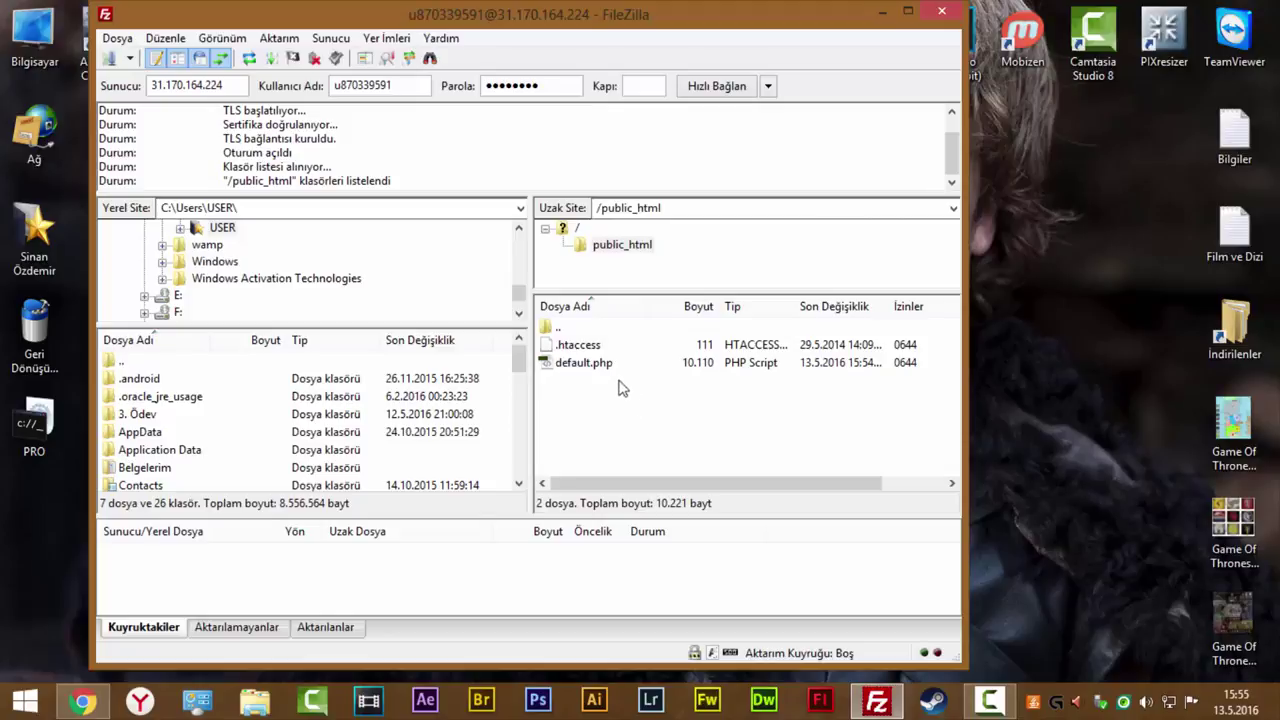
drag(595, 368, 588, 347)
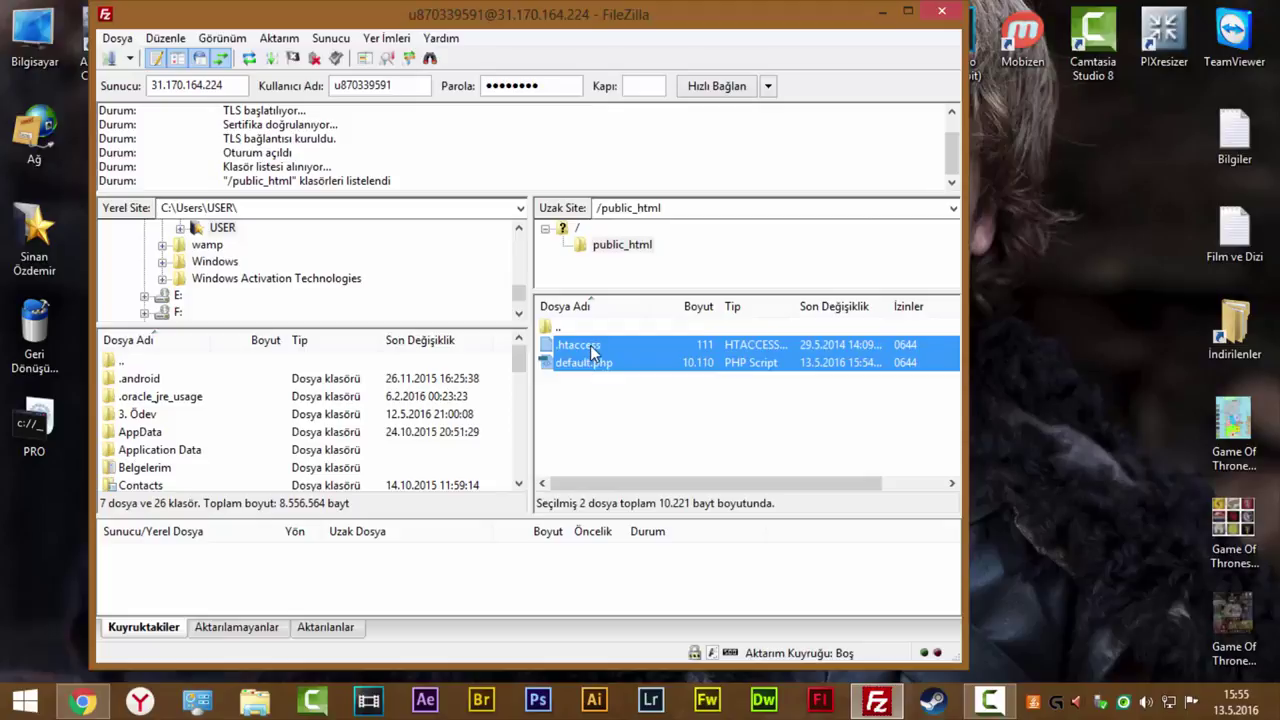
right_click(591, 351)
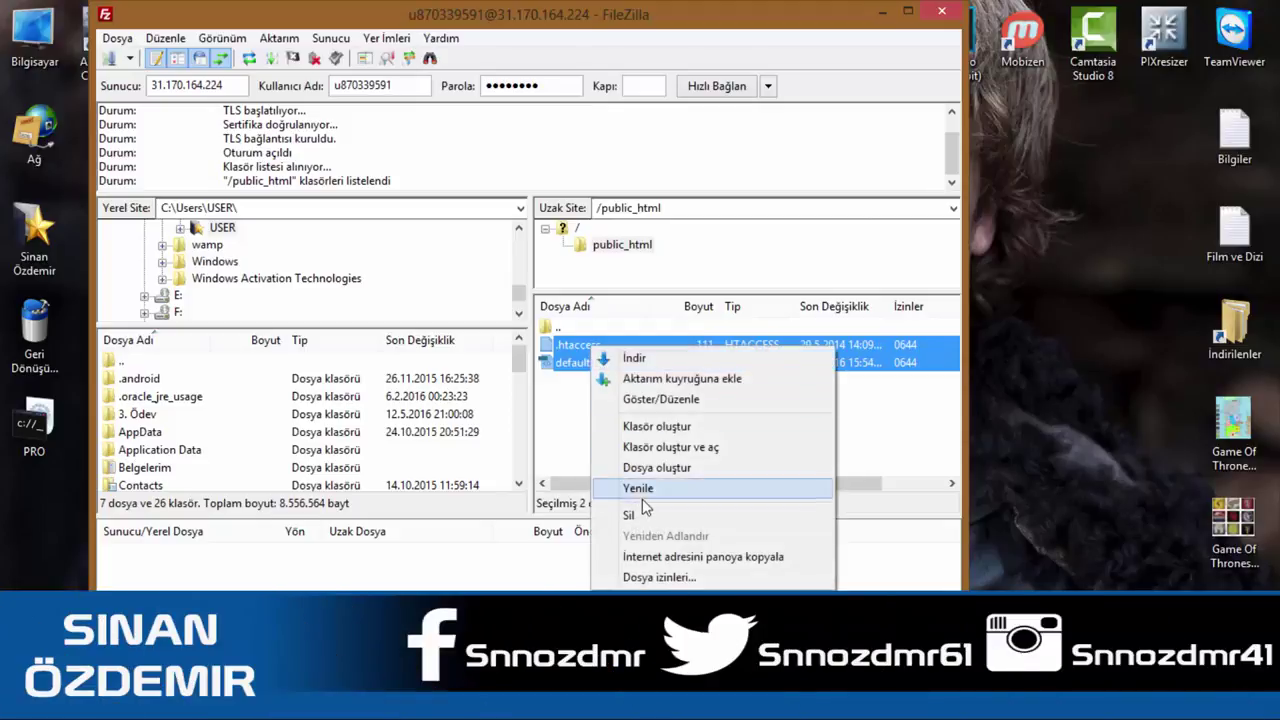
click(640, 515)
click(686, 503)
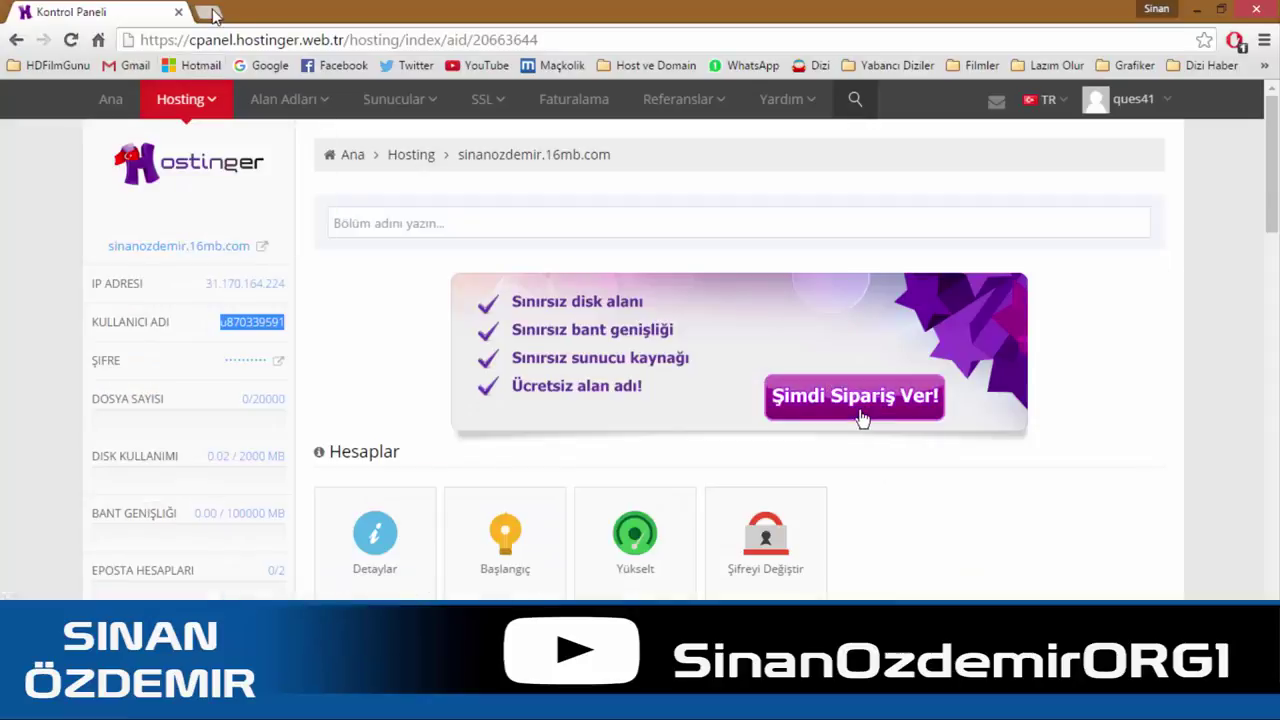
Search Google for 'wordpress' in a new tab and open WordPress Türkiye.
click(210, 13)
click(262, 66)
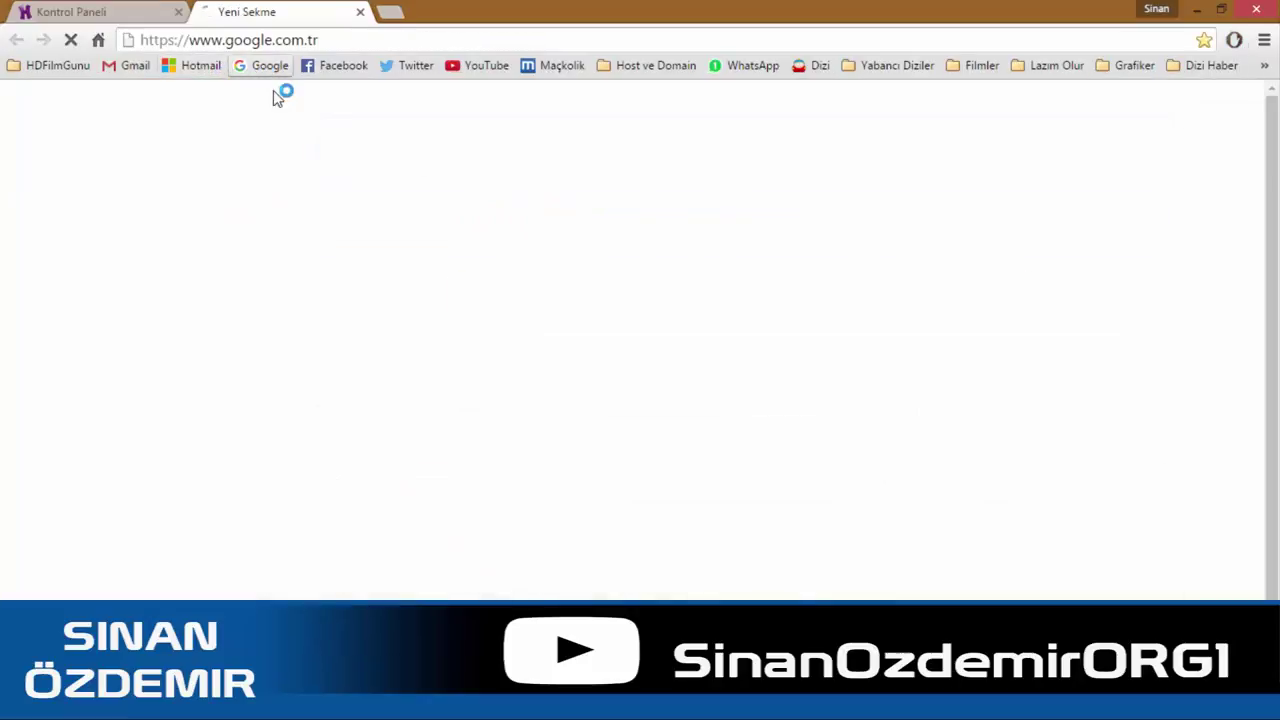
text(wordpress)
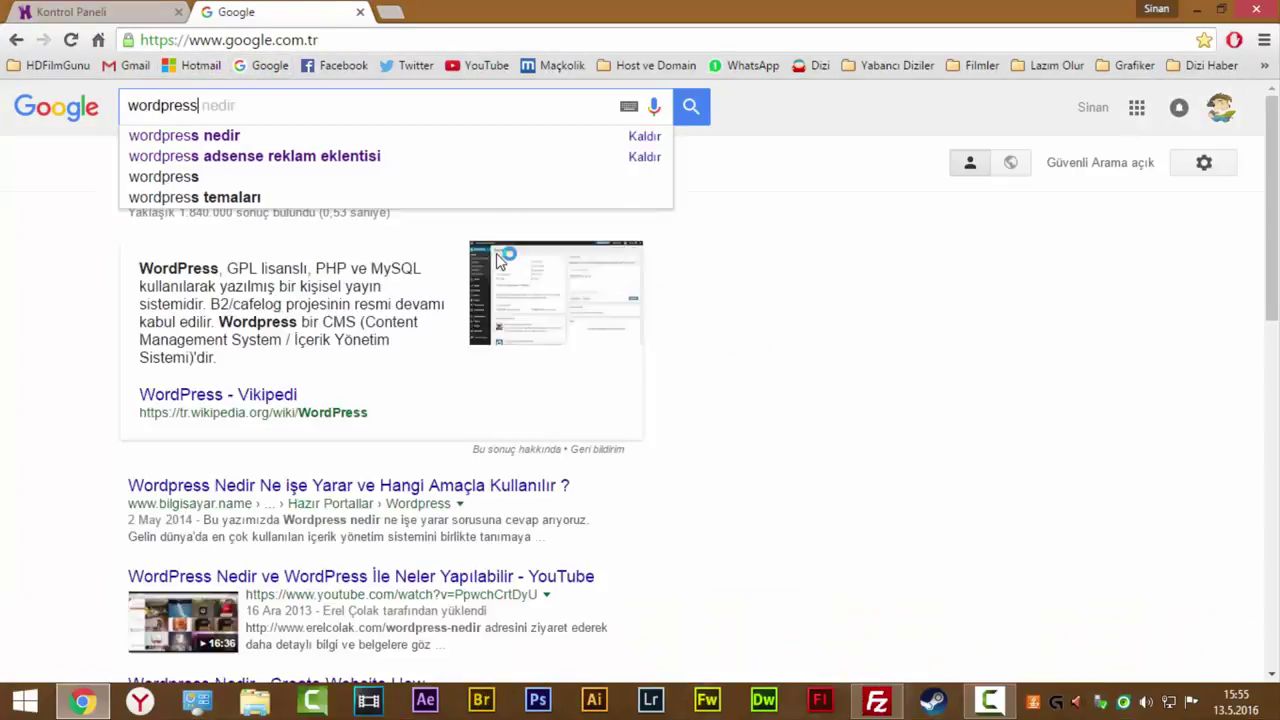
key(Return)
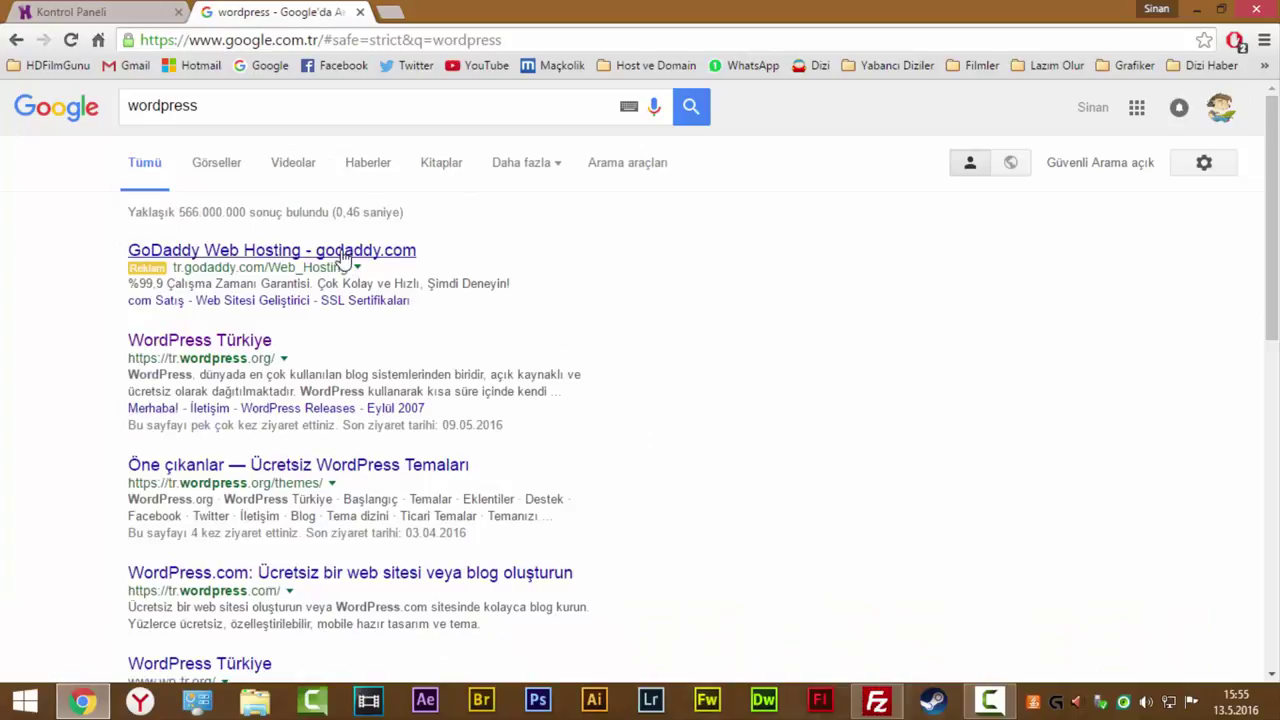
click(240, 345)
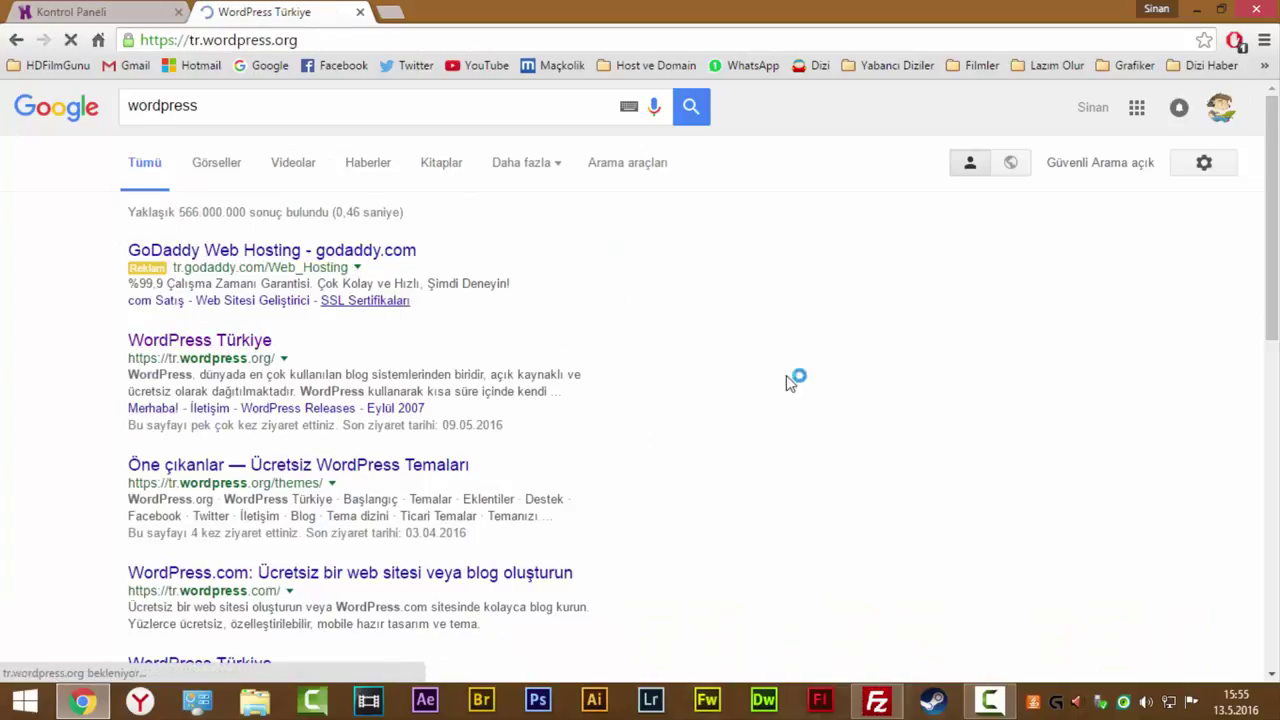
Download 'WordPress 4.5.2 indir' and return to the Kontrol Paneli tab.
scroll(767, 350, down, 2)
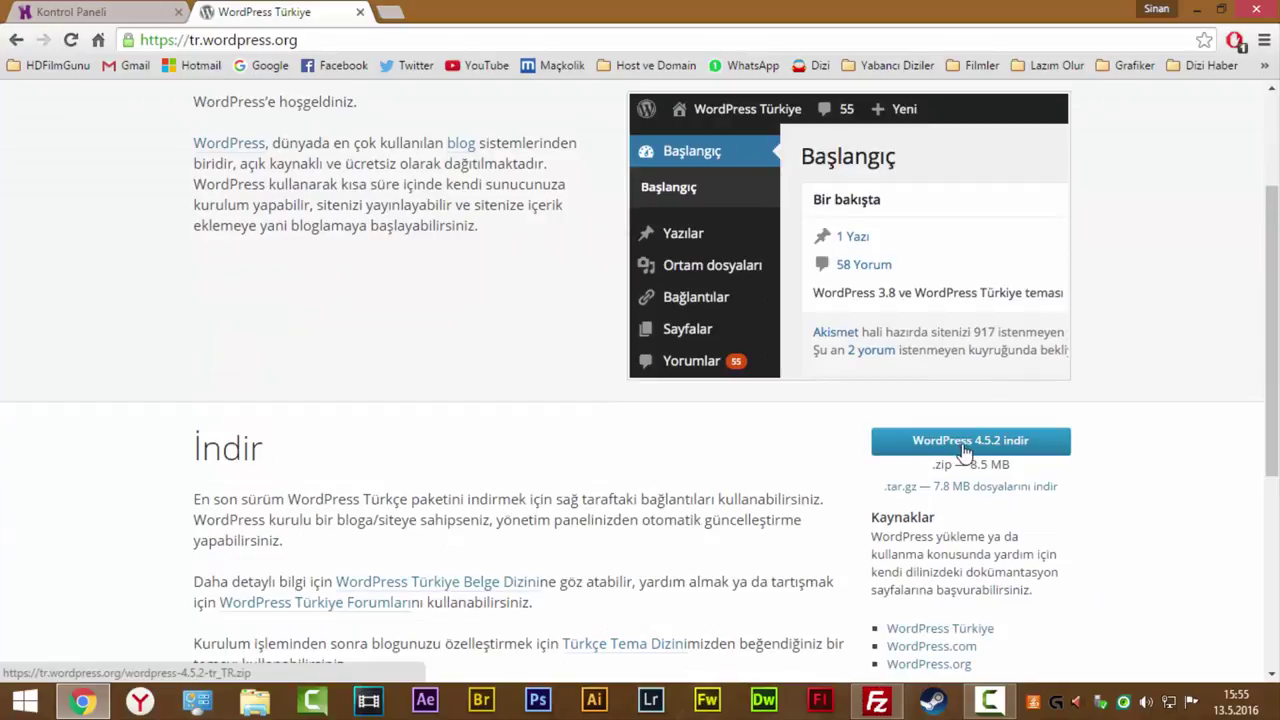
click(997, 449)
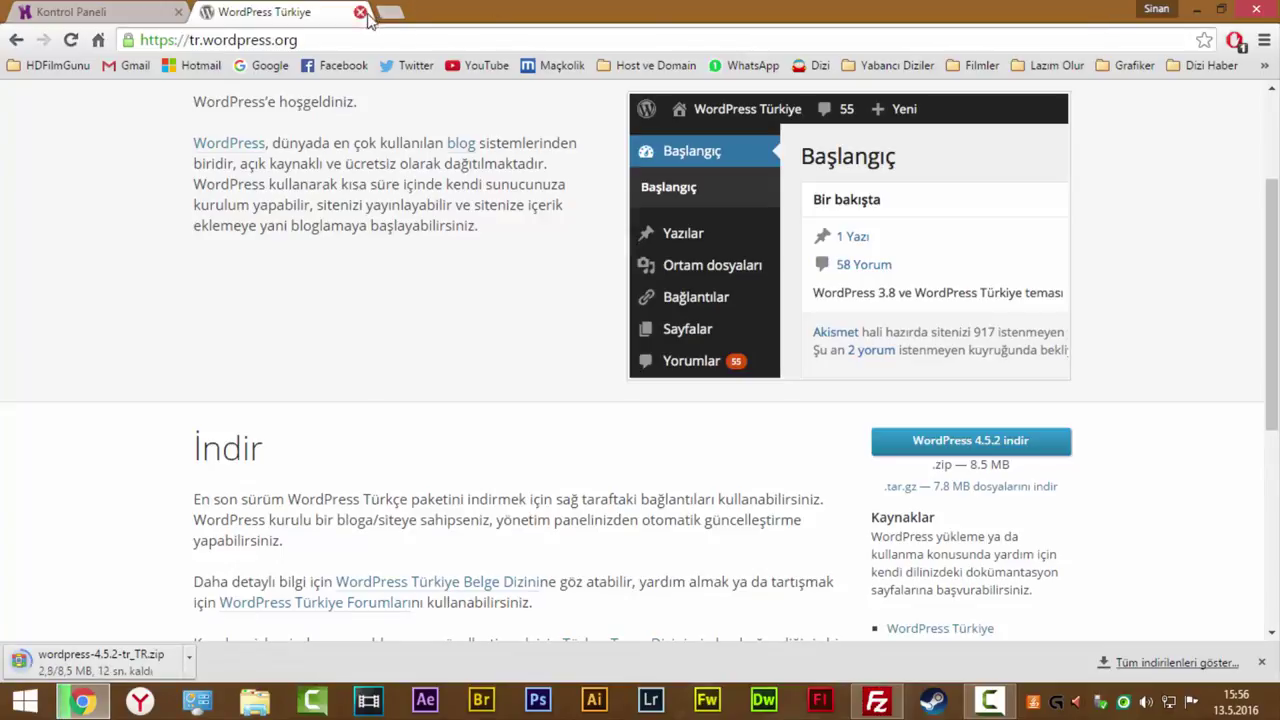
click(146, 10)
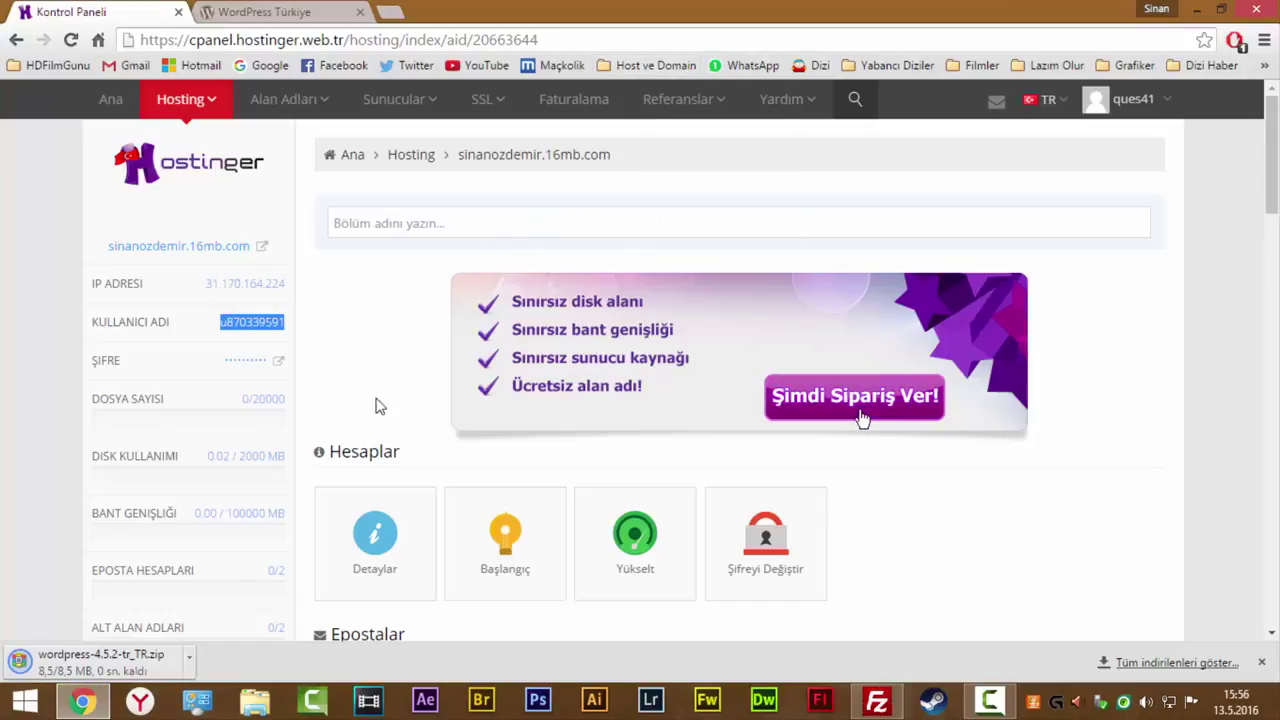
Copy the downloaded wordpress-4.5.2-tr_TR.zip from its folder onto the desktop.
click(188, 660)
click(251, 610)
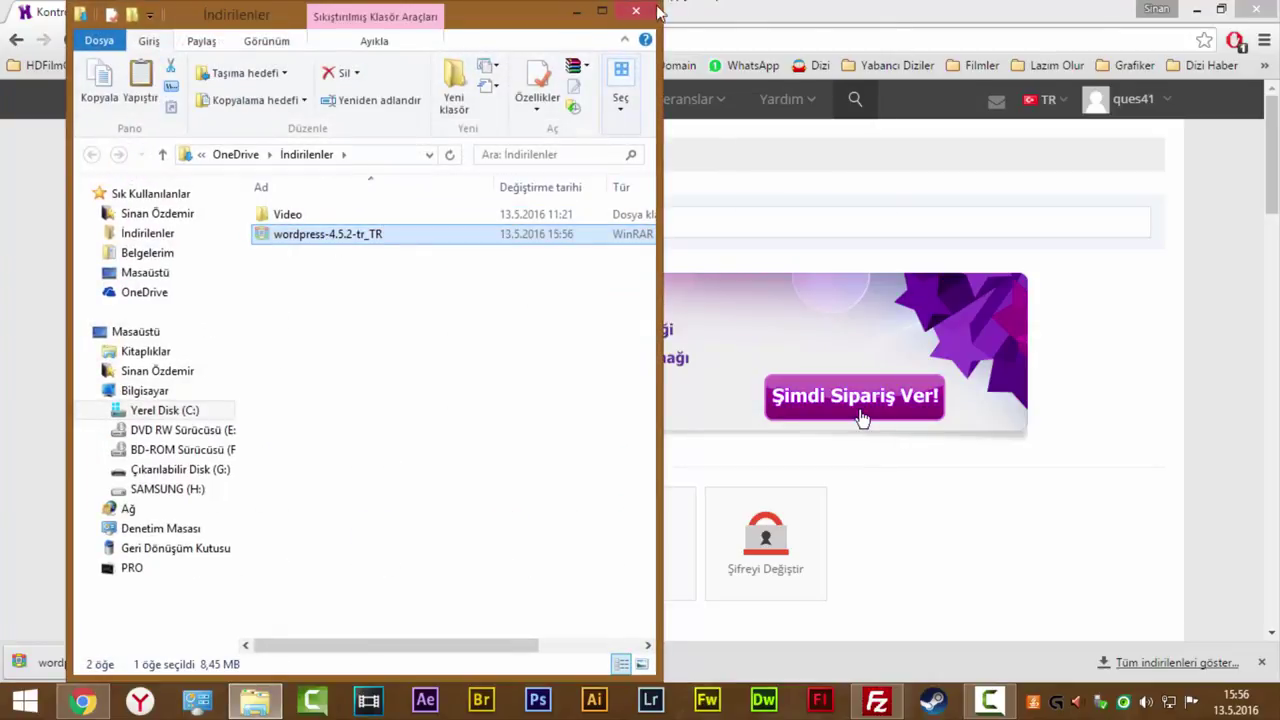
click(636, 11)
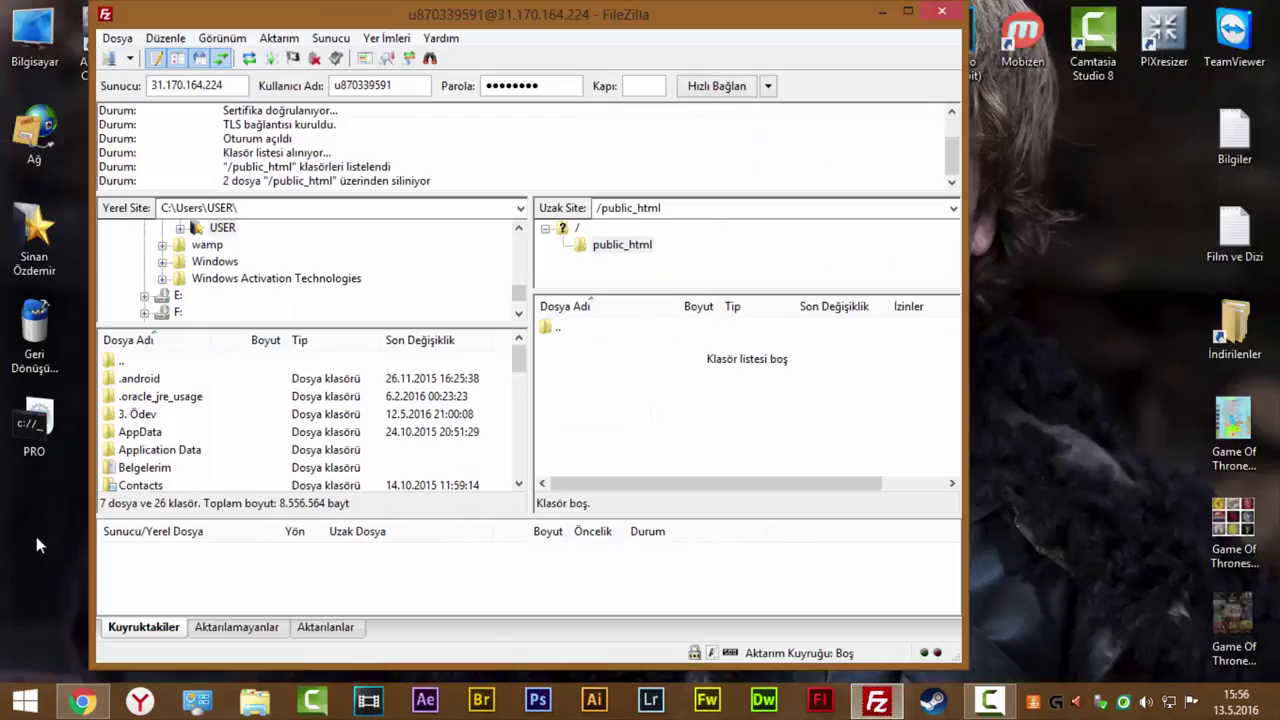
click(38, 545)
key(ctrl+v)
Extract the zip with 'Klasöre çıkart wordpress-4.5.2-tr_TR\'.
drag(296, 20, 488, 25)
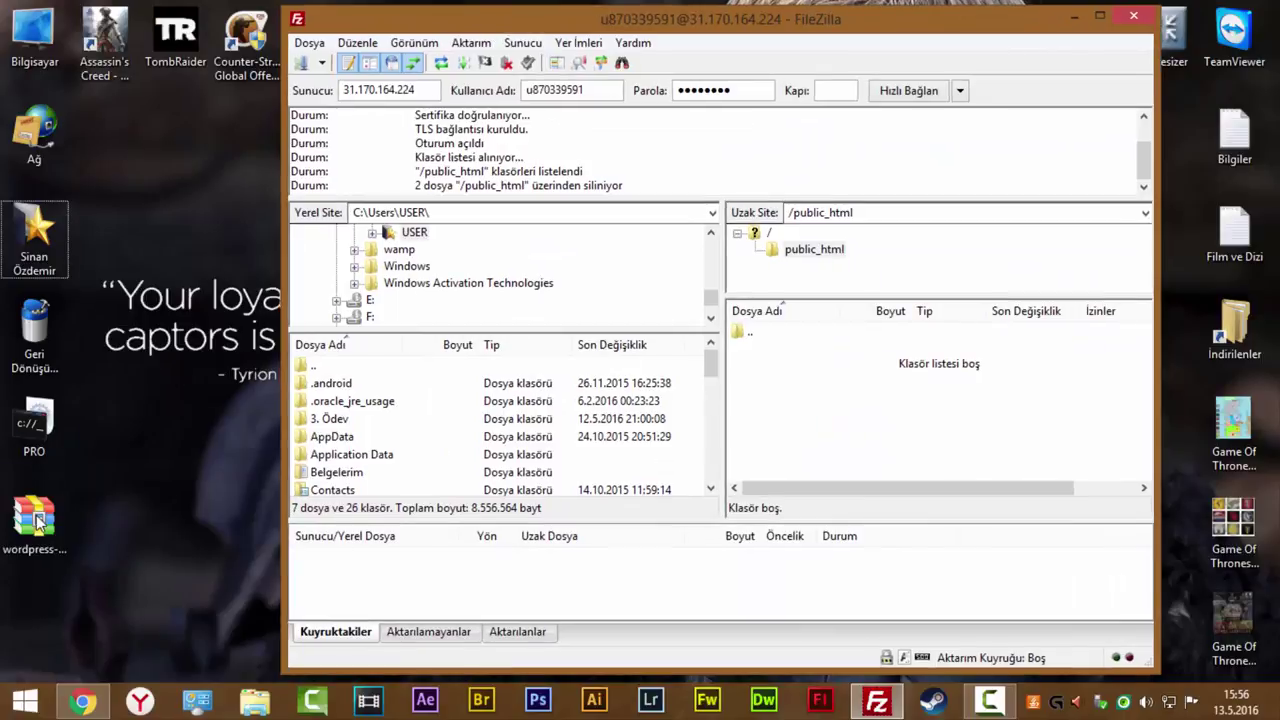
right_click(38, 515)
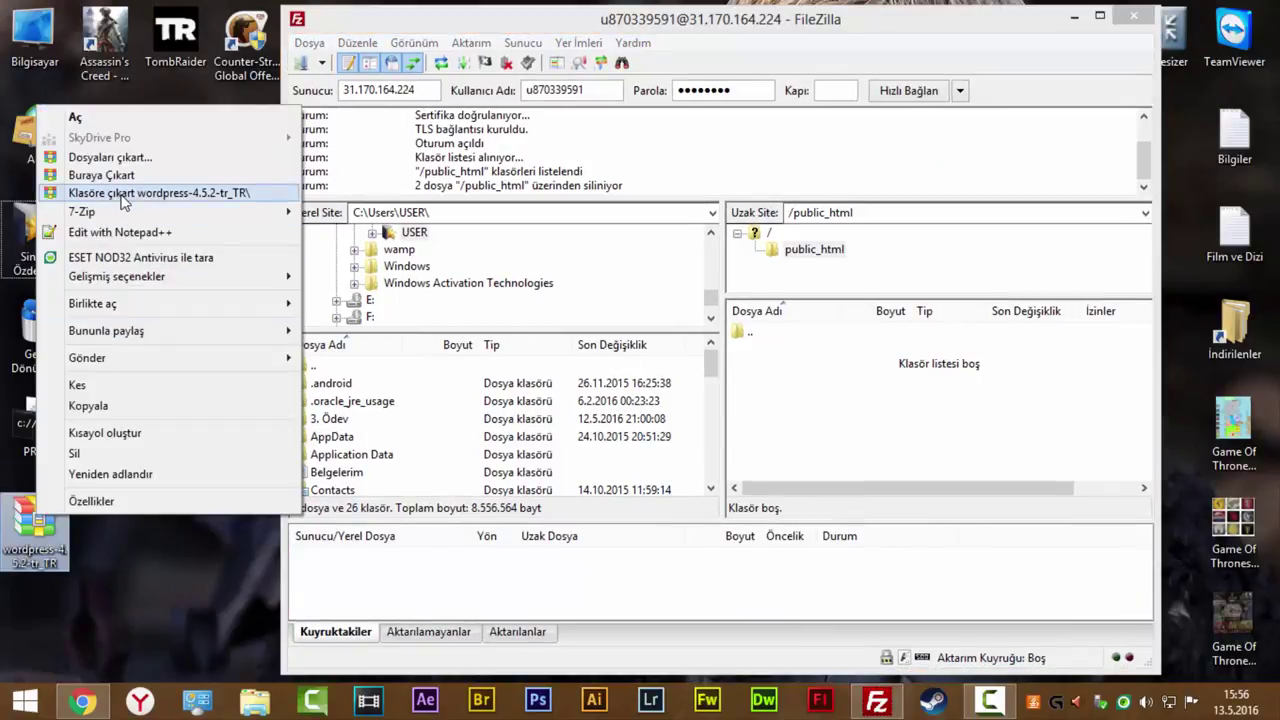
click(140, 192)
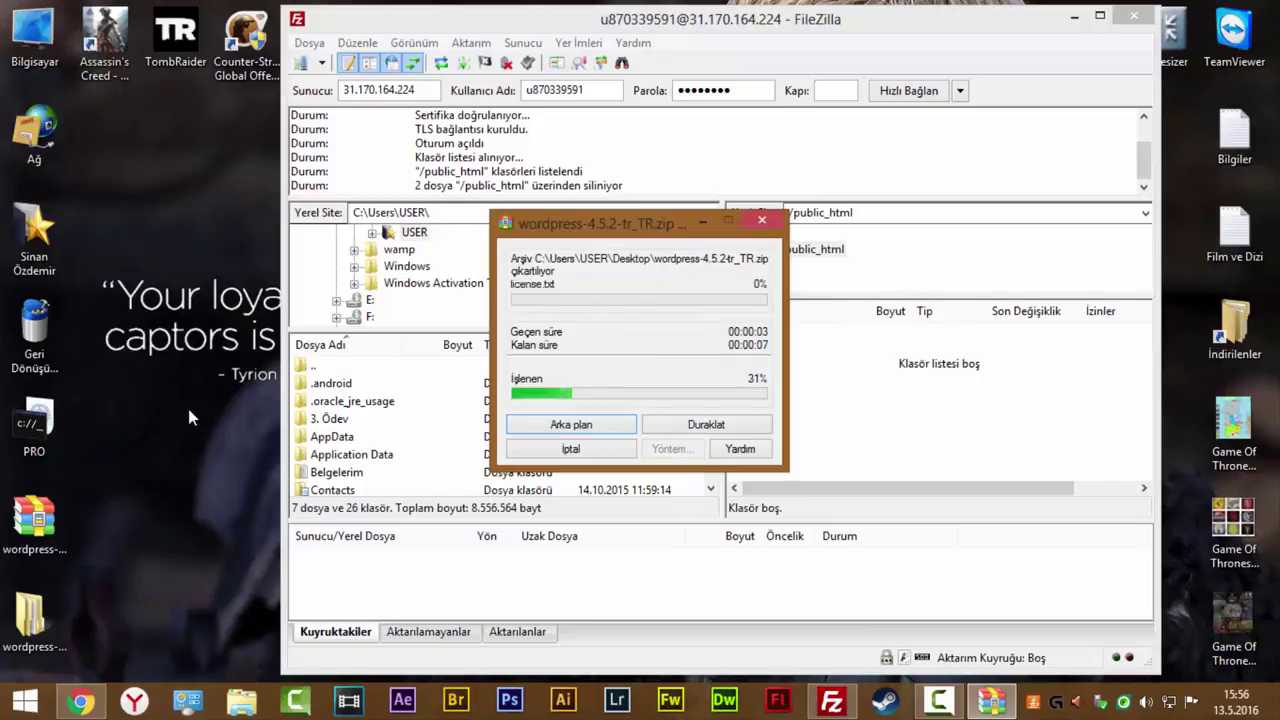
click(168, 415)
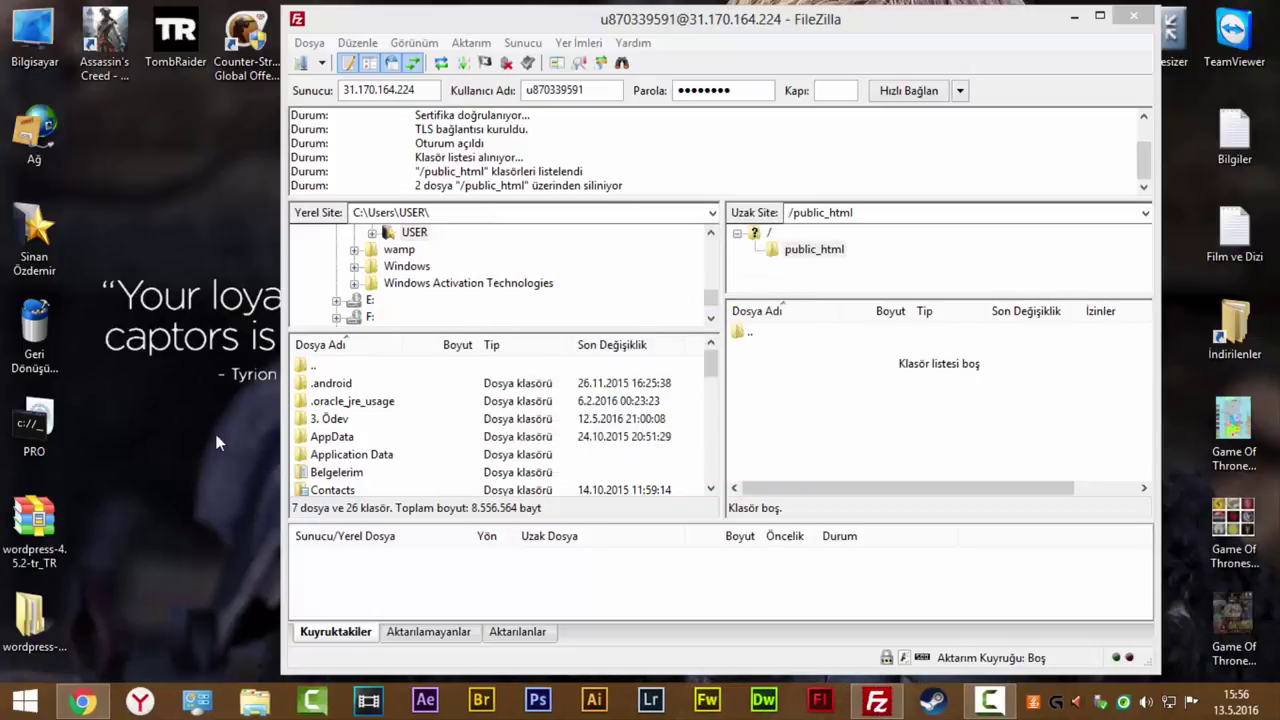
Open the extracted wordpress folder and select its 19 files and folders.
double_click(55, 623)
click(328, 224)
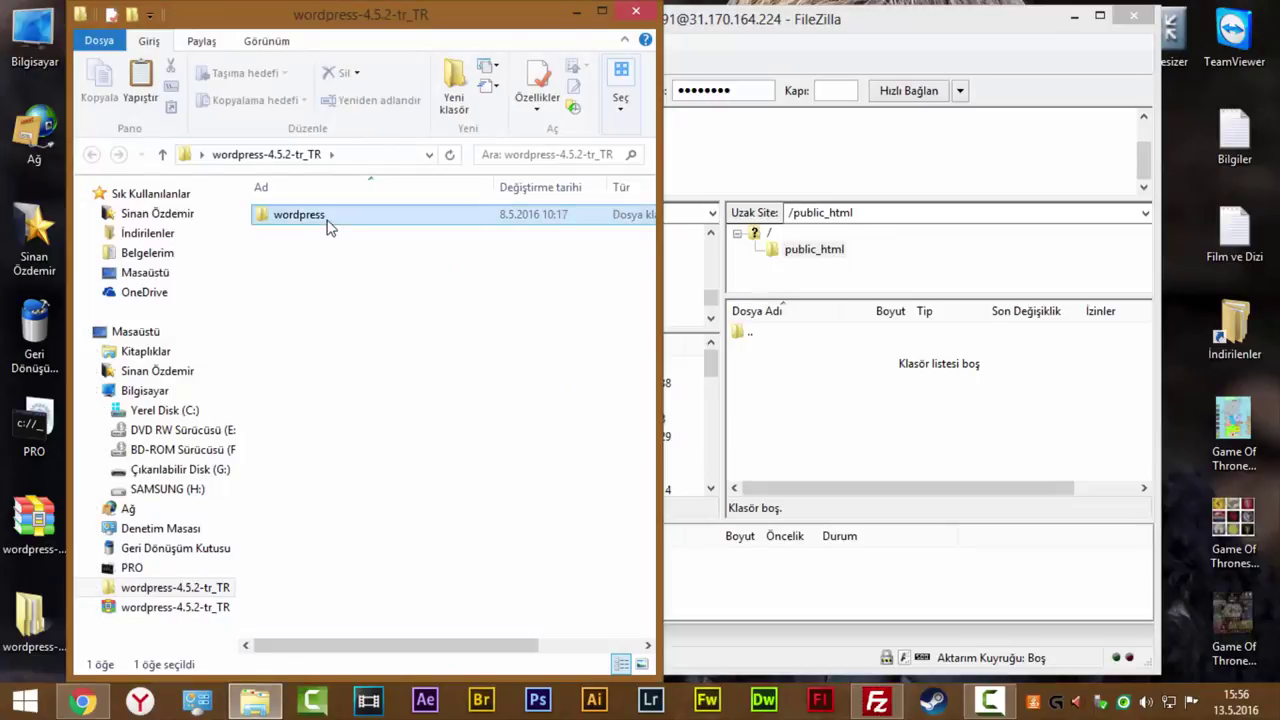
double_click(328, 224)
drag(320, 600, 246, 224)
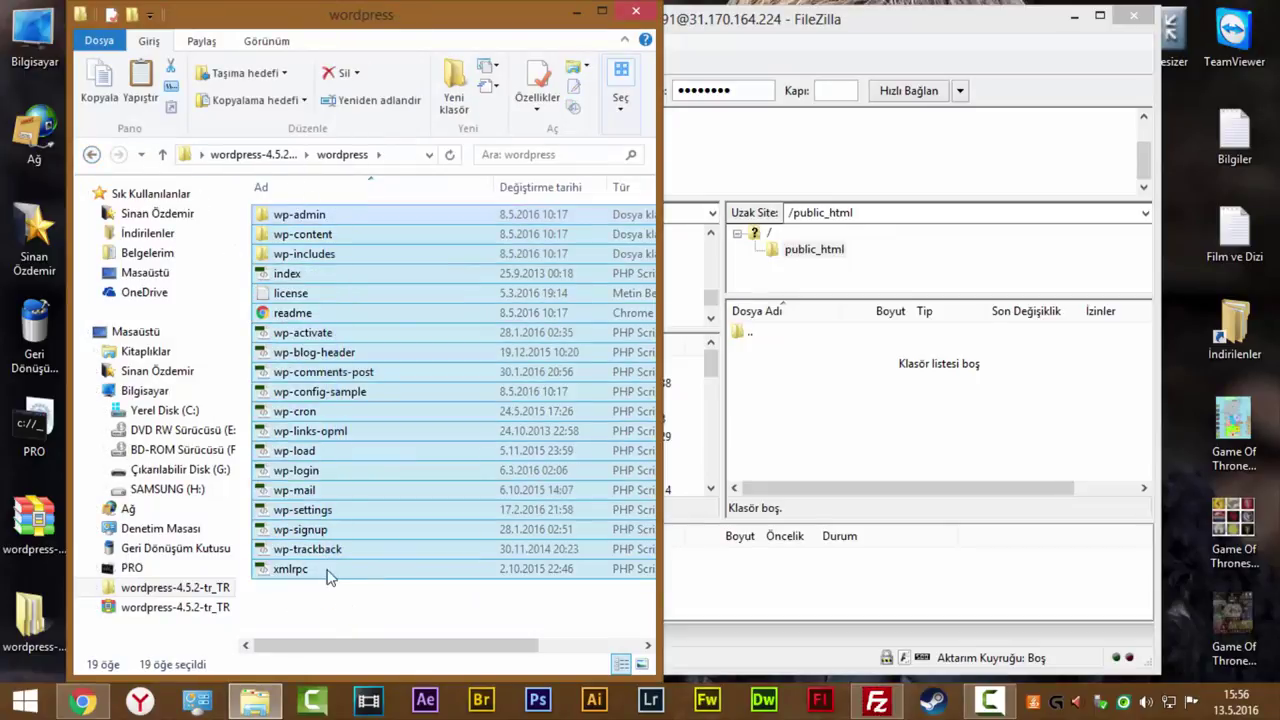
drag(329, 600, 82, 172)
click(91, 157)
drag(400, 214, 392, 303)
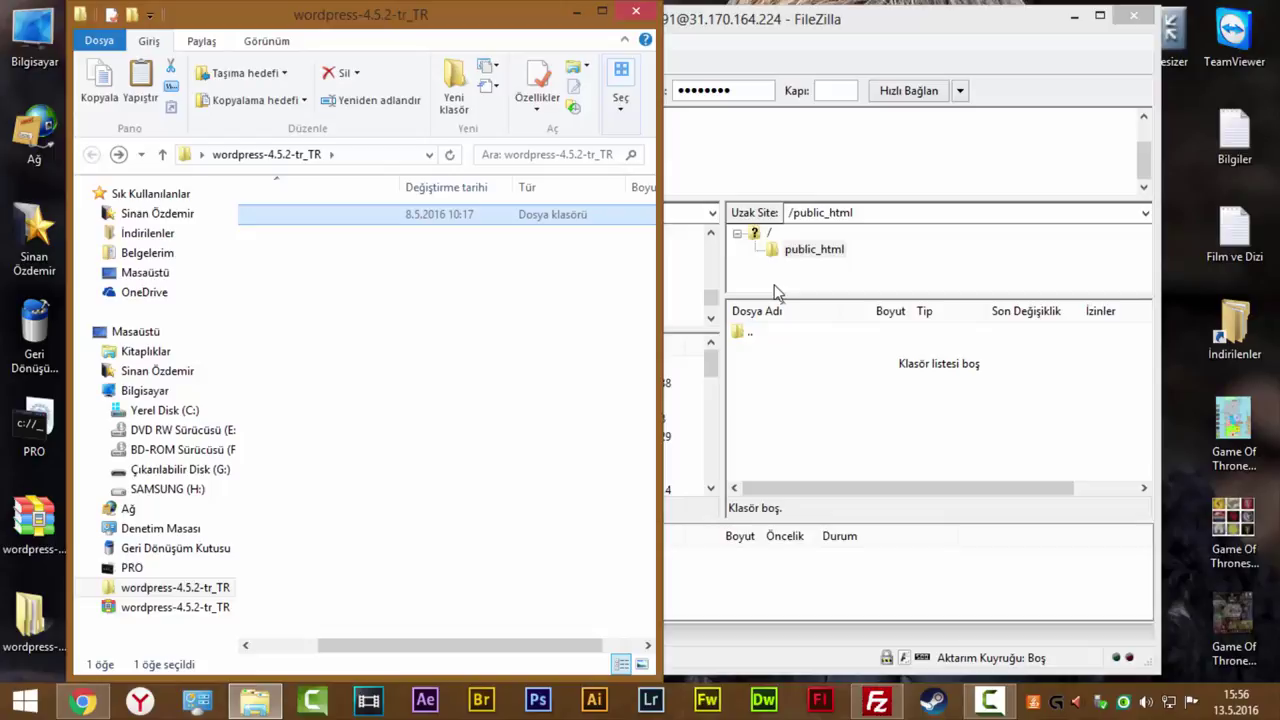
click(375, 326)
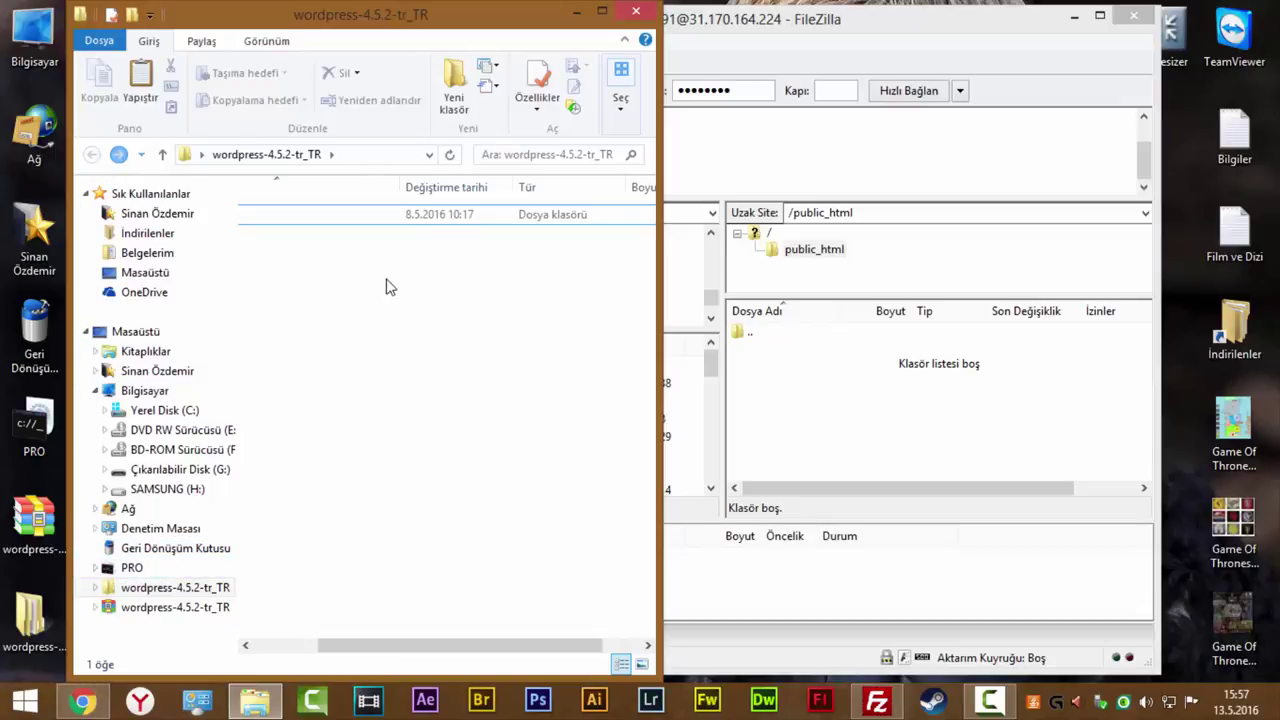
Drag all 19 WordPress items into FileZilla's /public_html pane to upload them.
drag(371, 651, 311, 650)
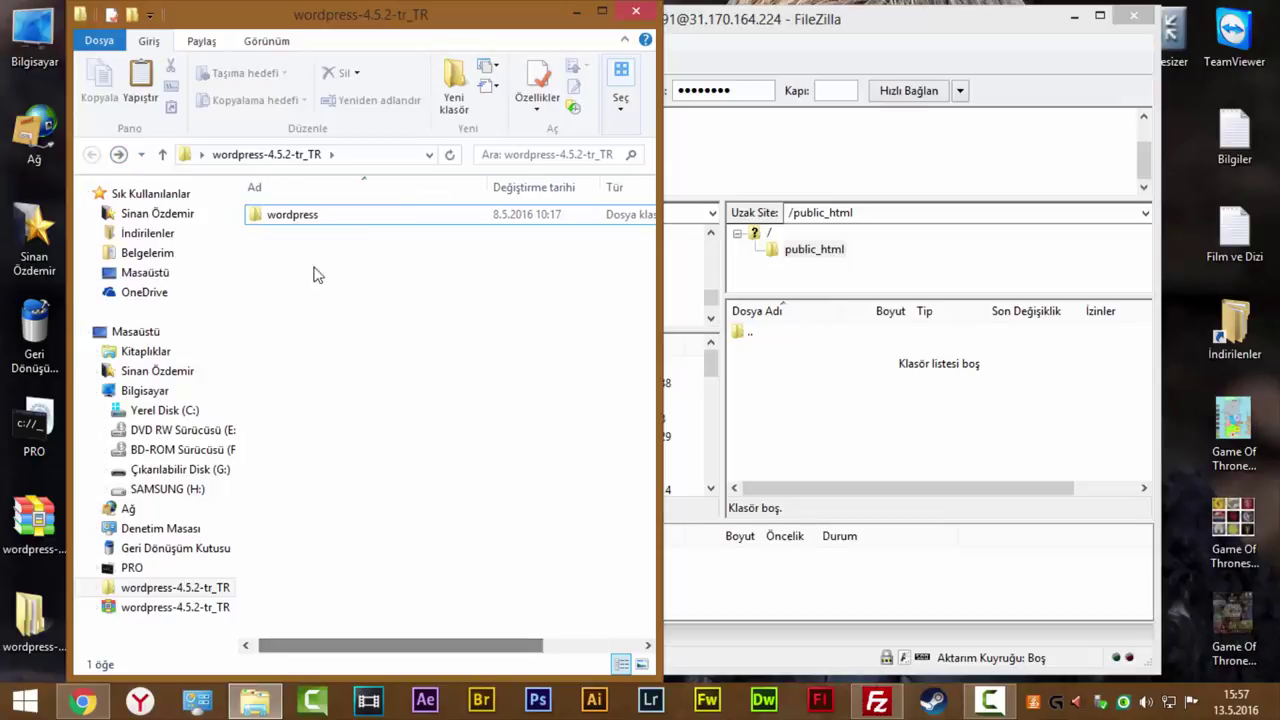
double_click(300, 216)
drag(350, 592, 822, 290)
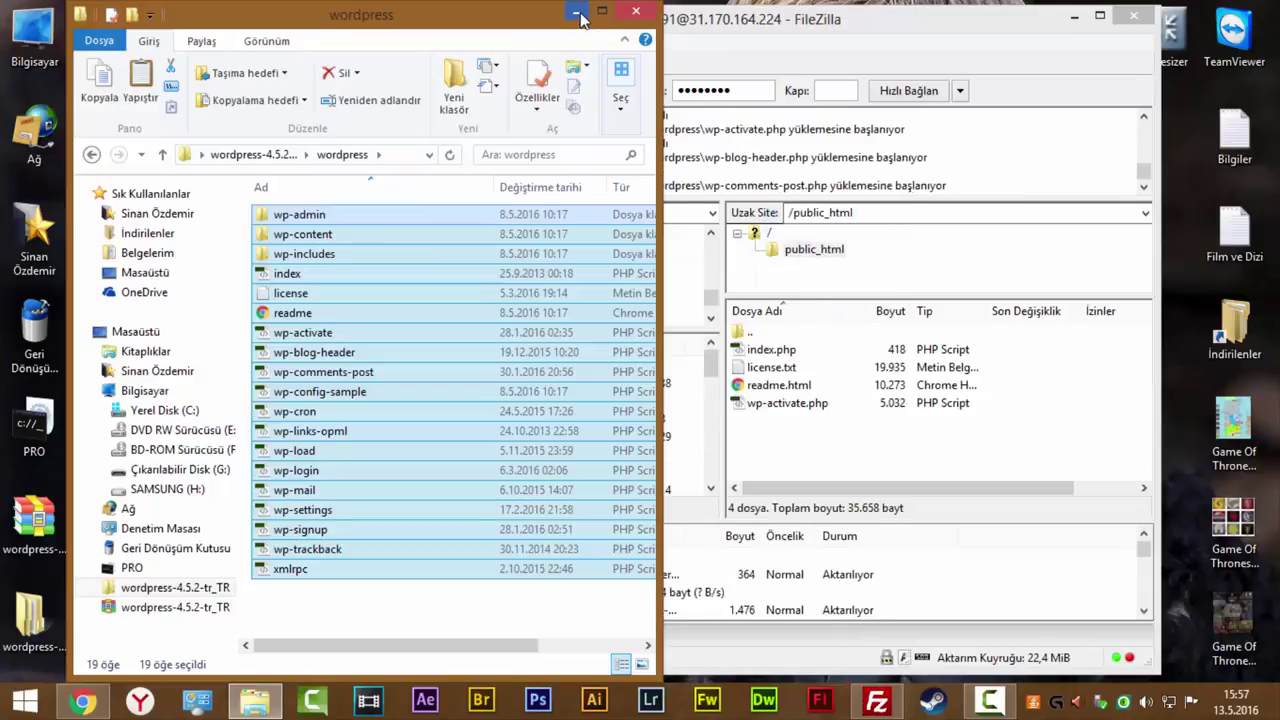
click(636, 12)
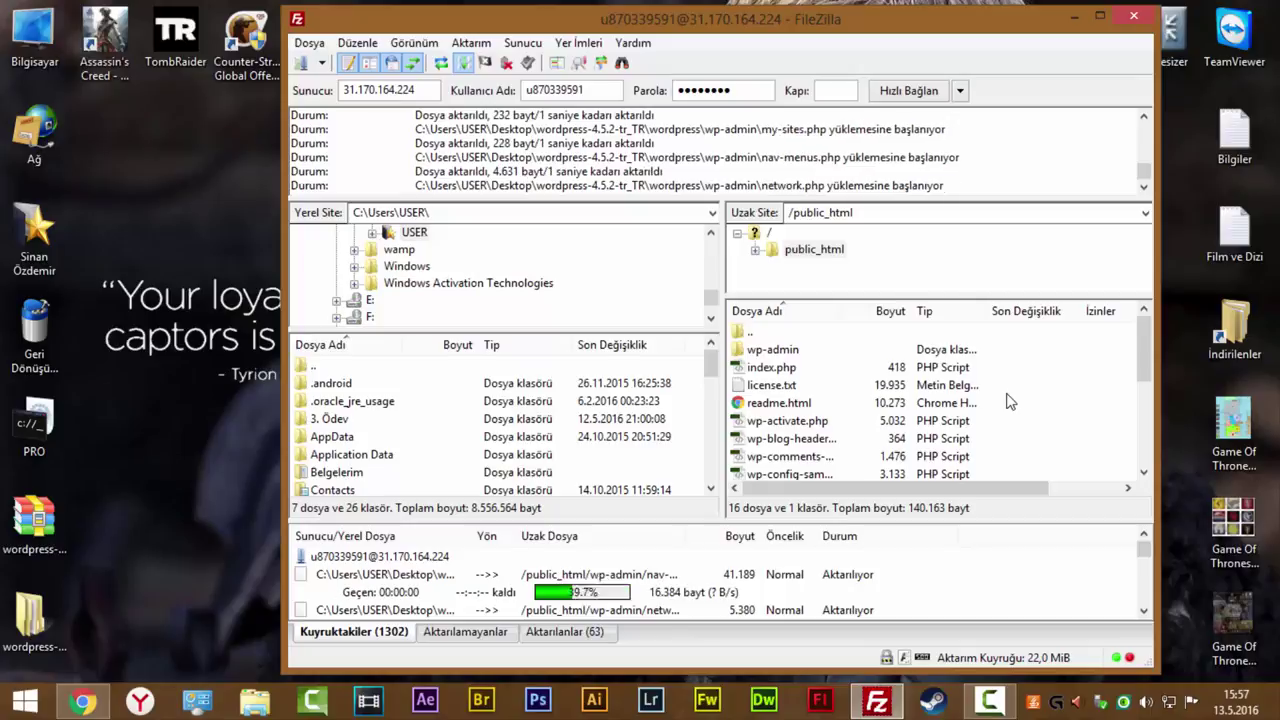
click(83, 702)
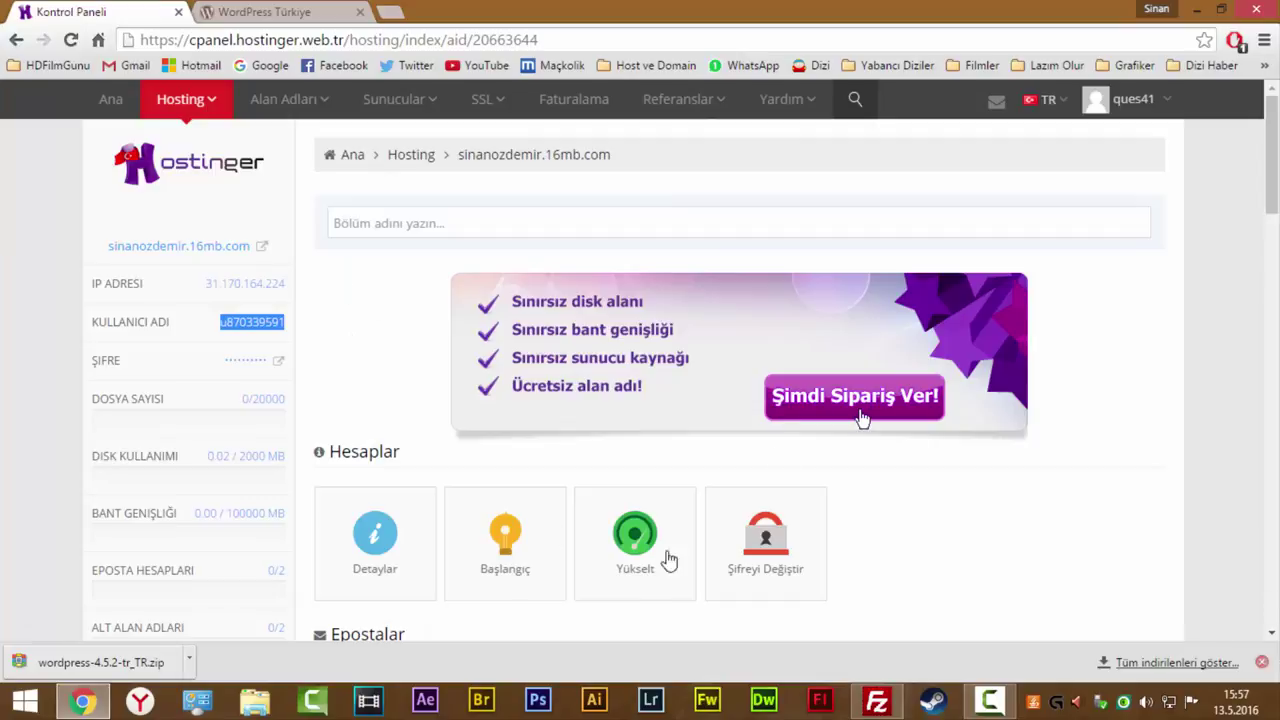
Go to the MySQL databases page in the Hostinger control panel.
scroll(330, 327, down, 4)
scroll(398, 335, down, 9)
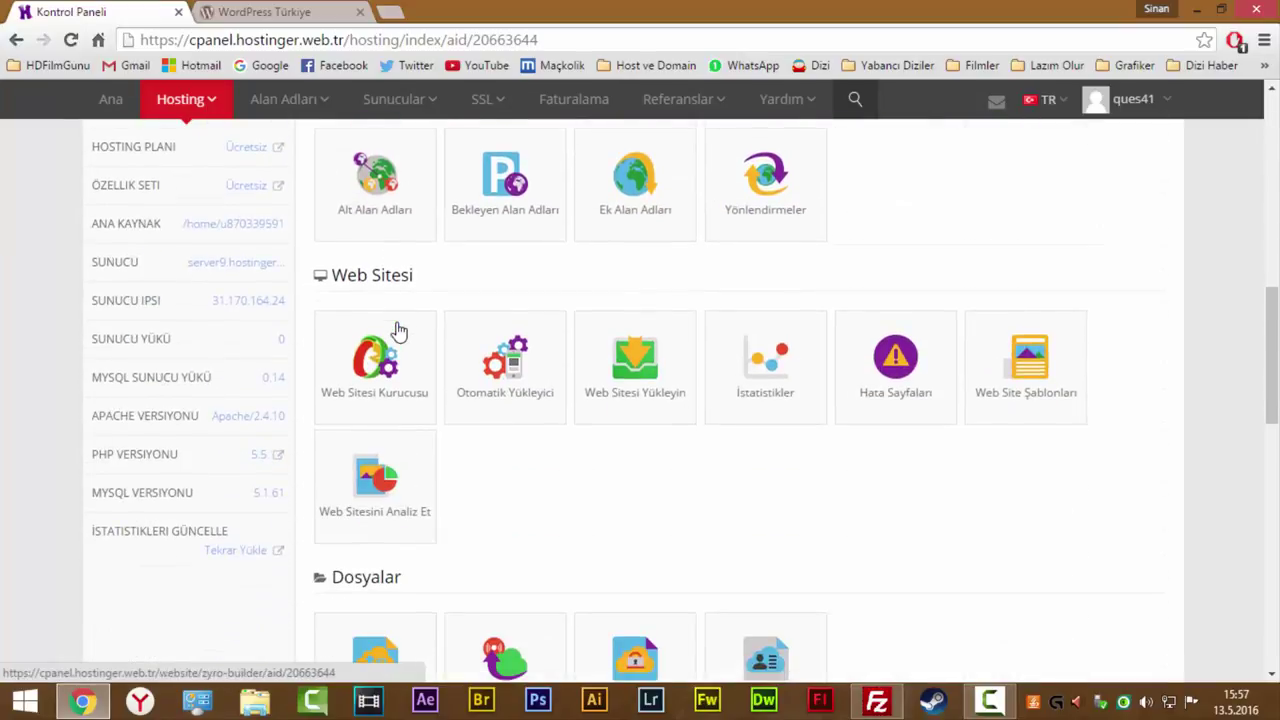
scroll(395, 350, down, 2)
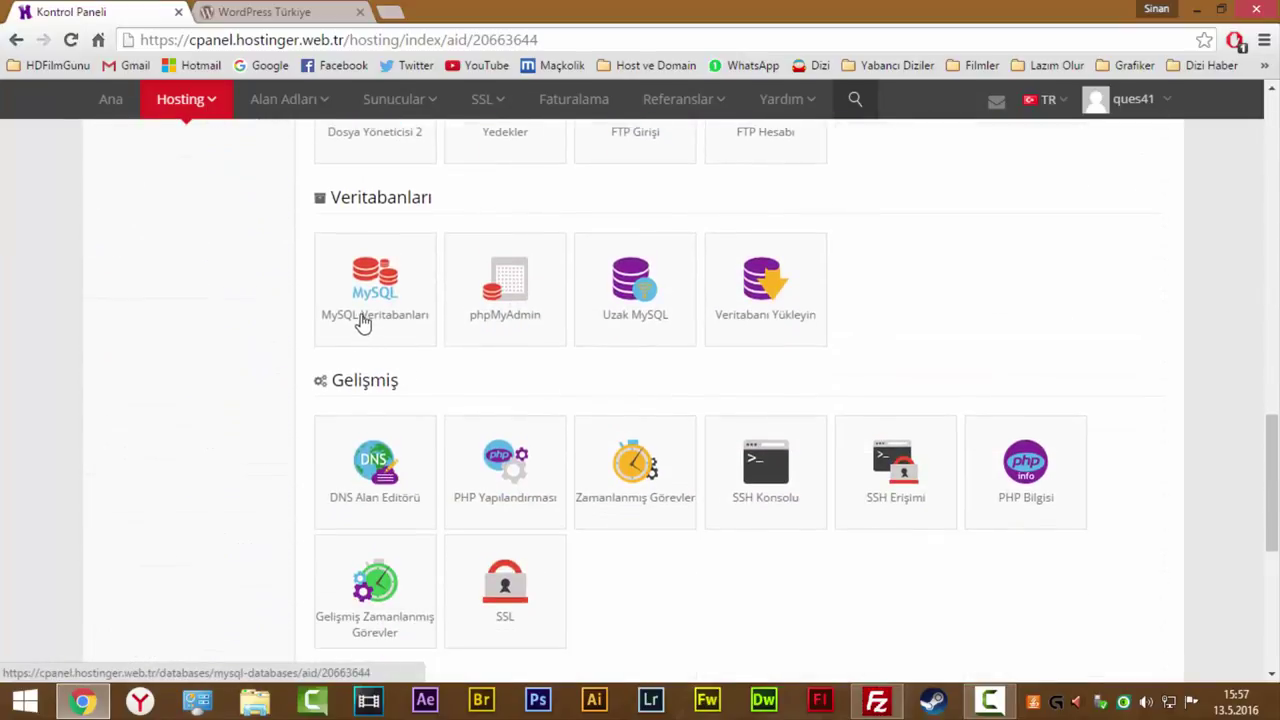
click(391, 285)
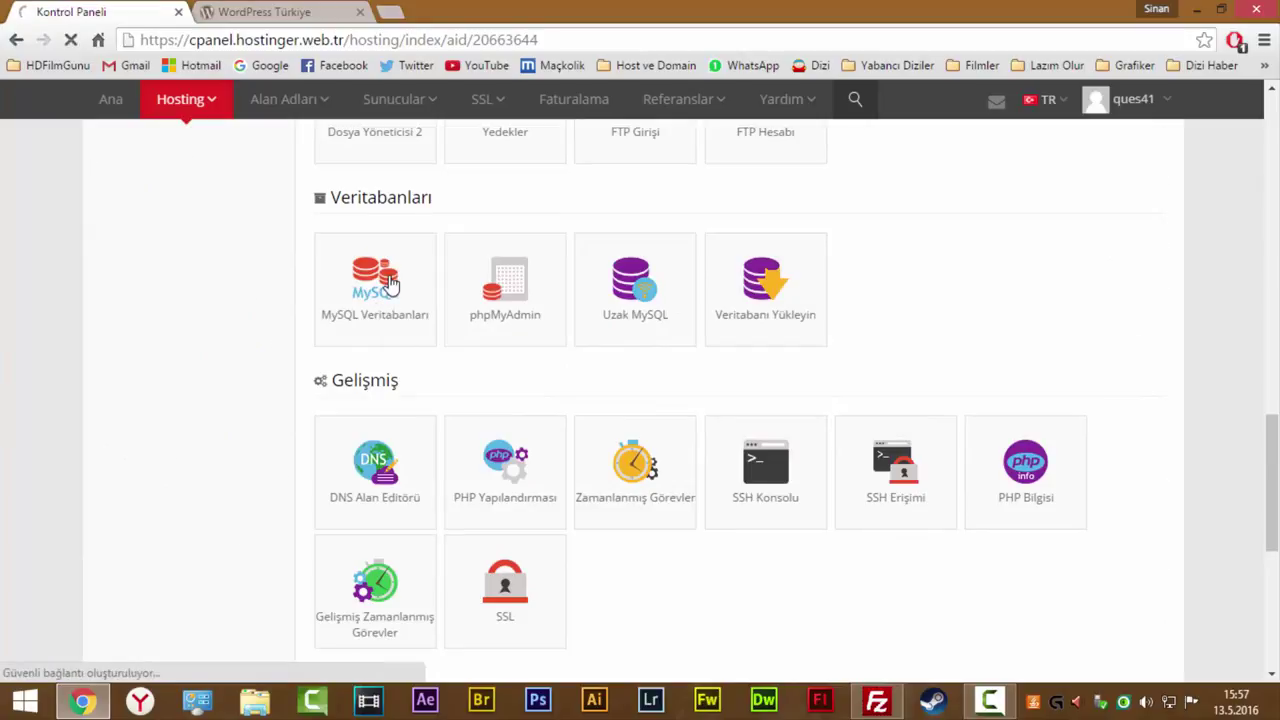
scroll(480, 340, down, 2)
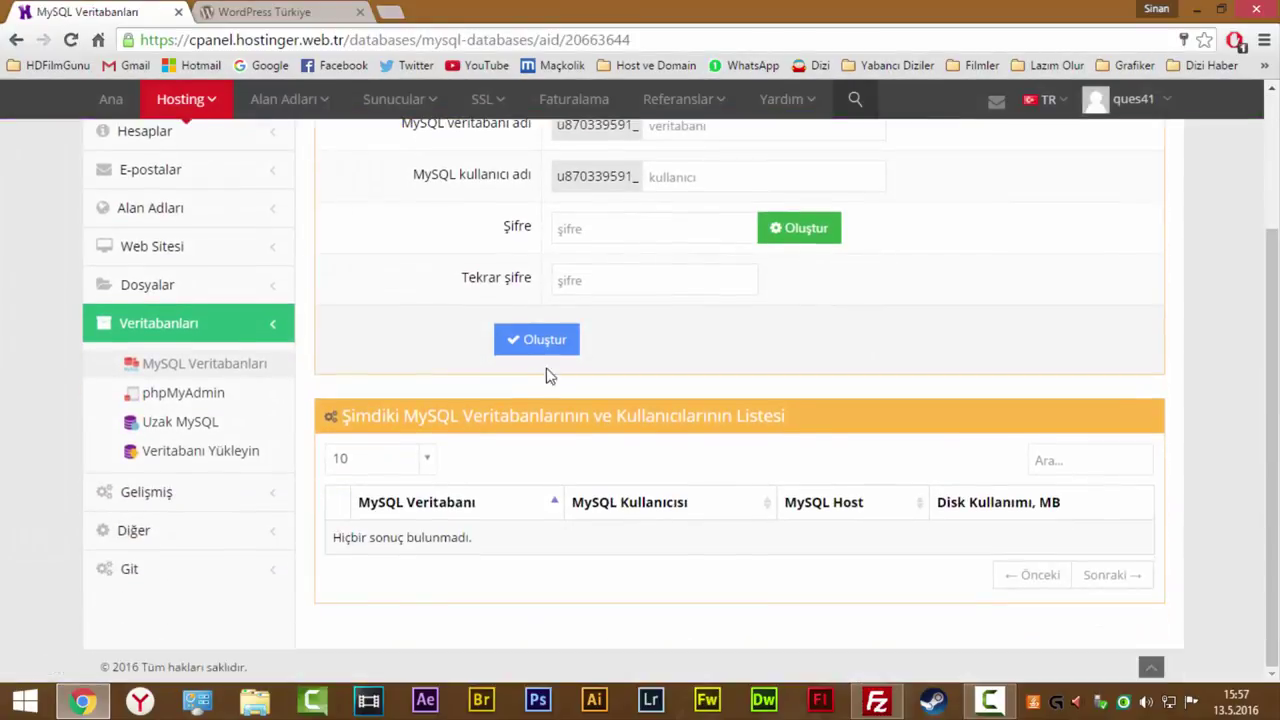
scroll(541, 420, up, 1)
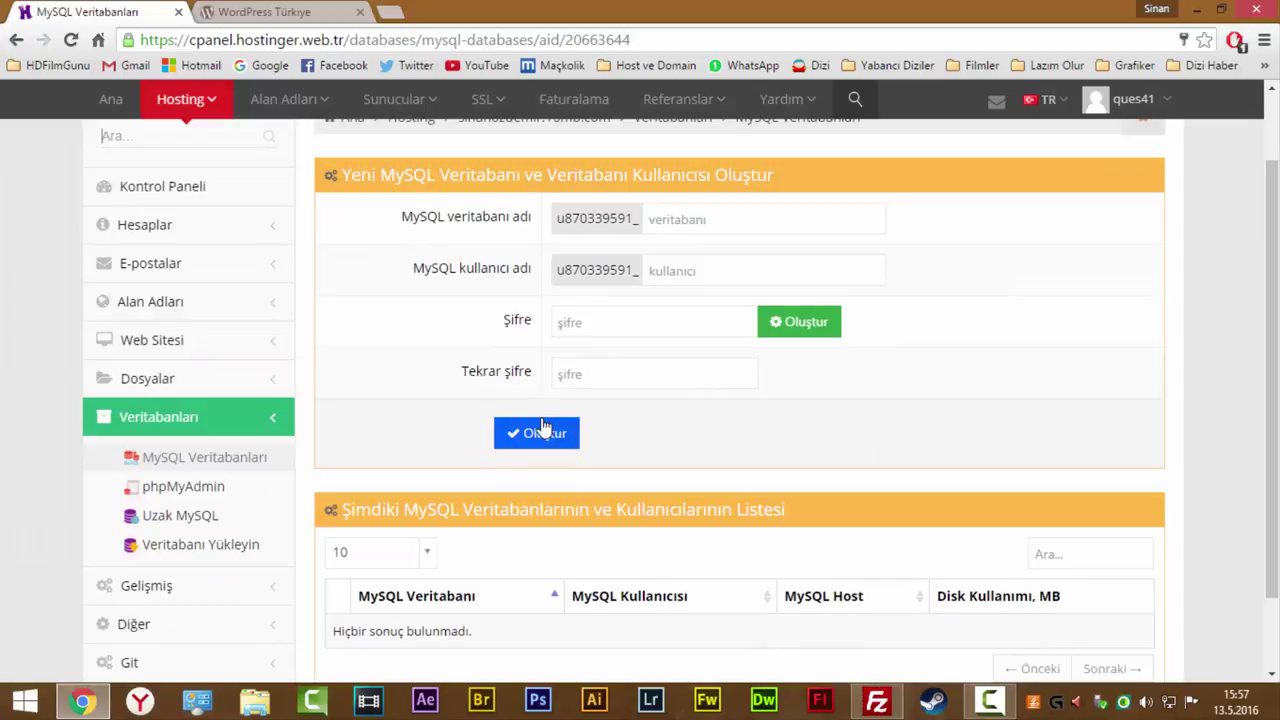
Create MySQL database wp with user wp1 and a password.
click(680, 218)
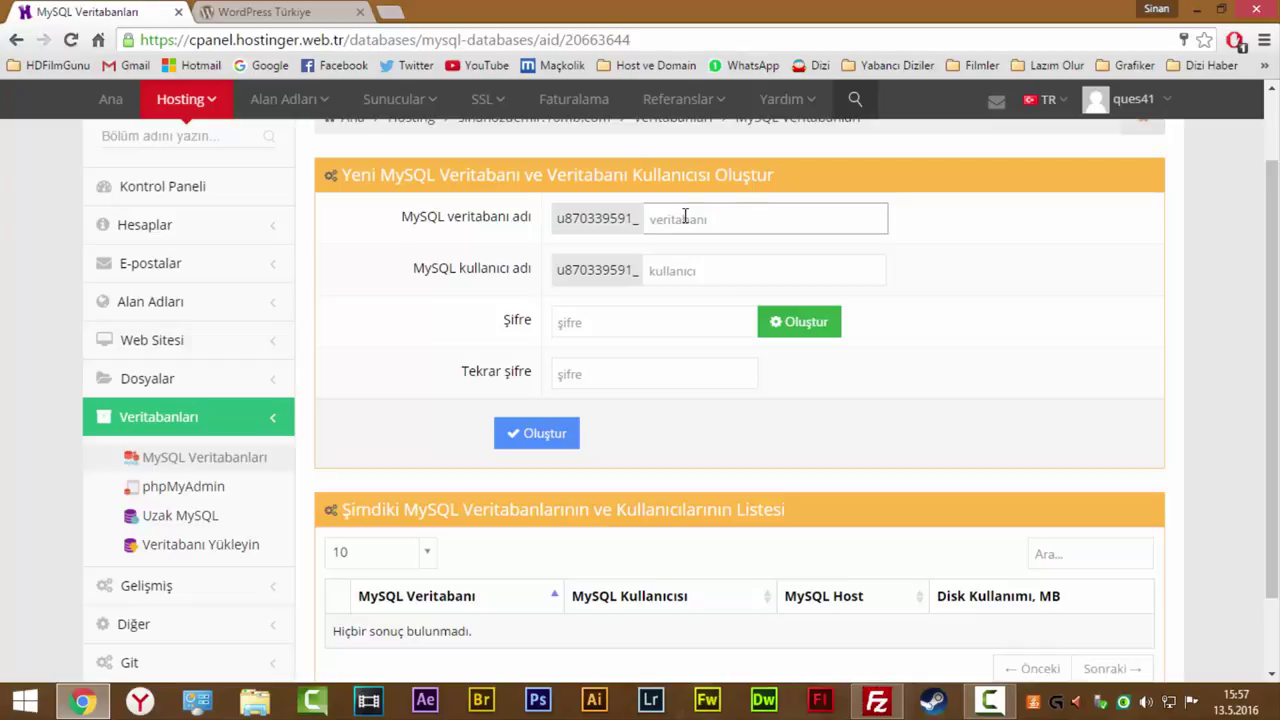
text(wp)
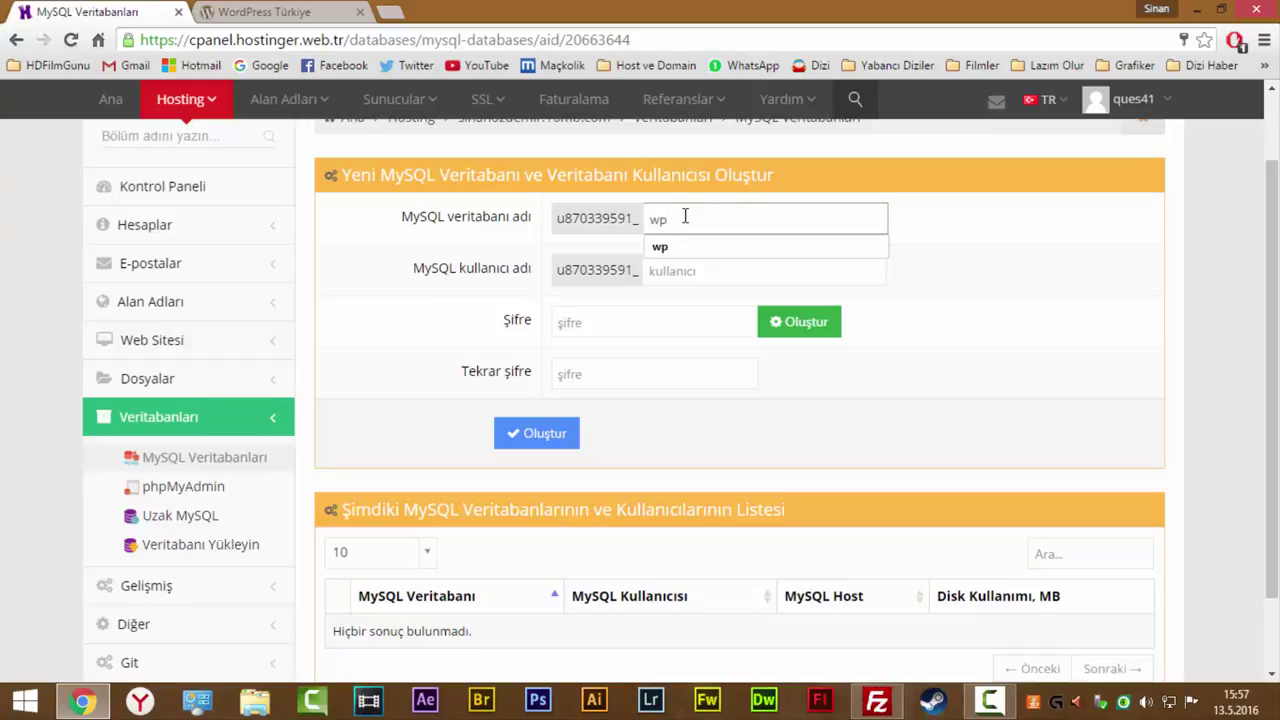
key(BackSpace)
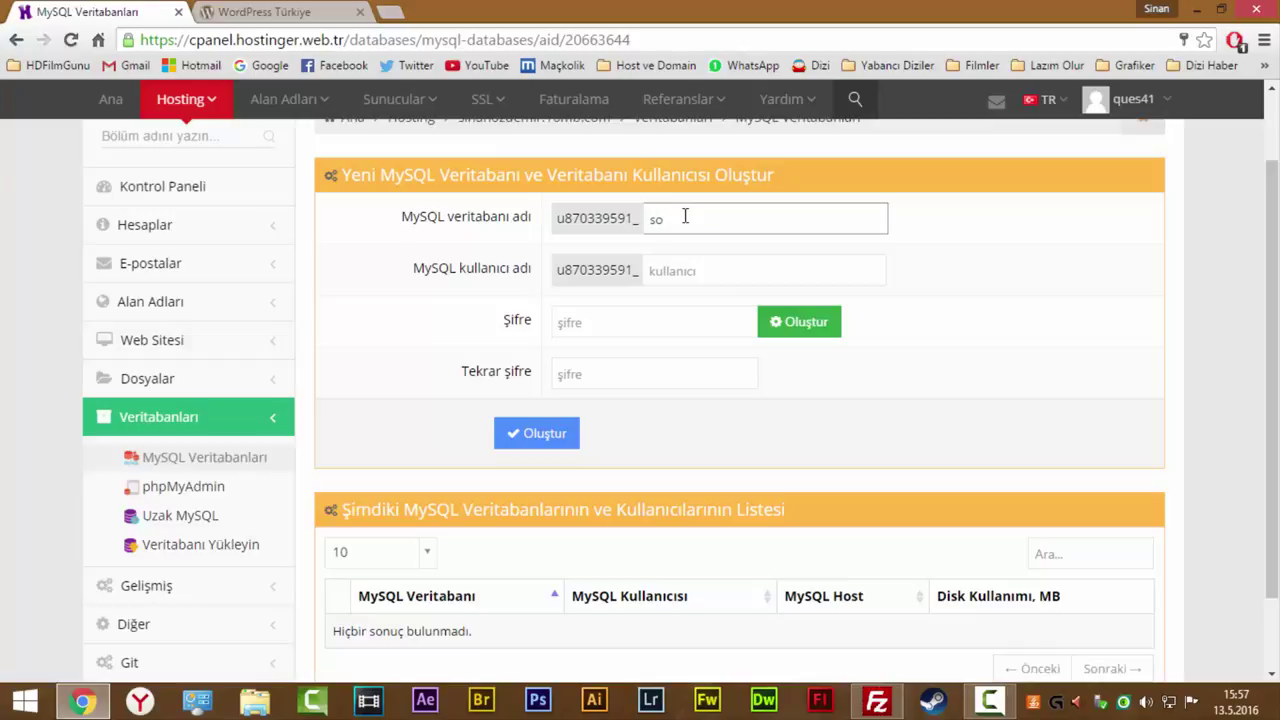
text(wp)
key(Tab)
text(w)
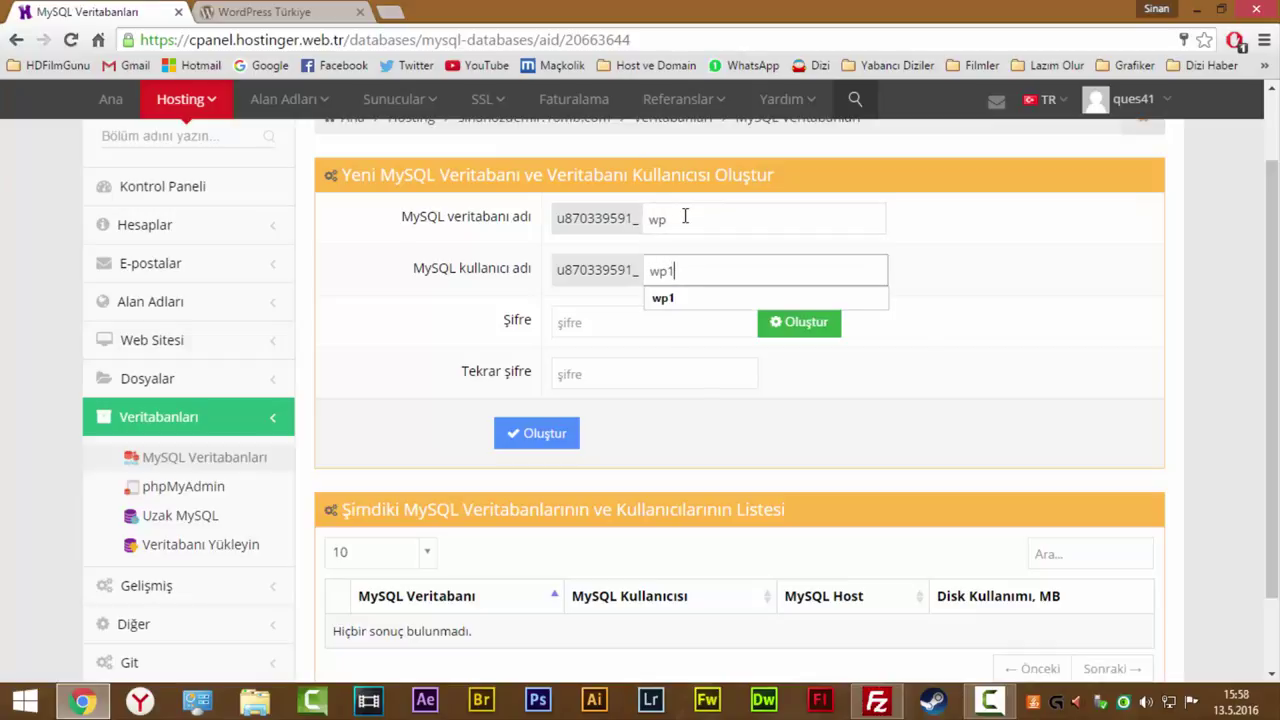
text(p1)
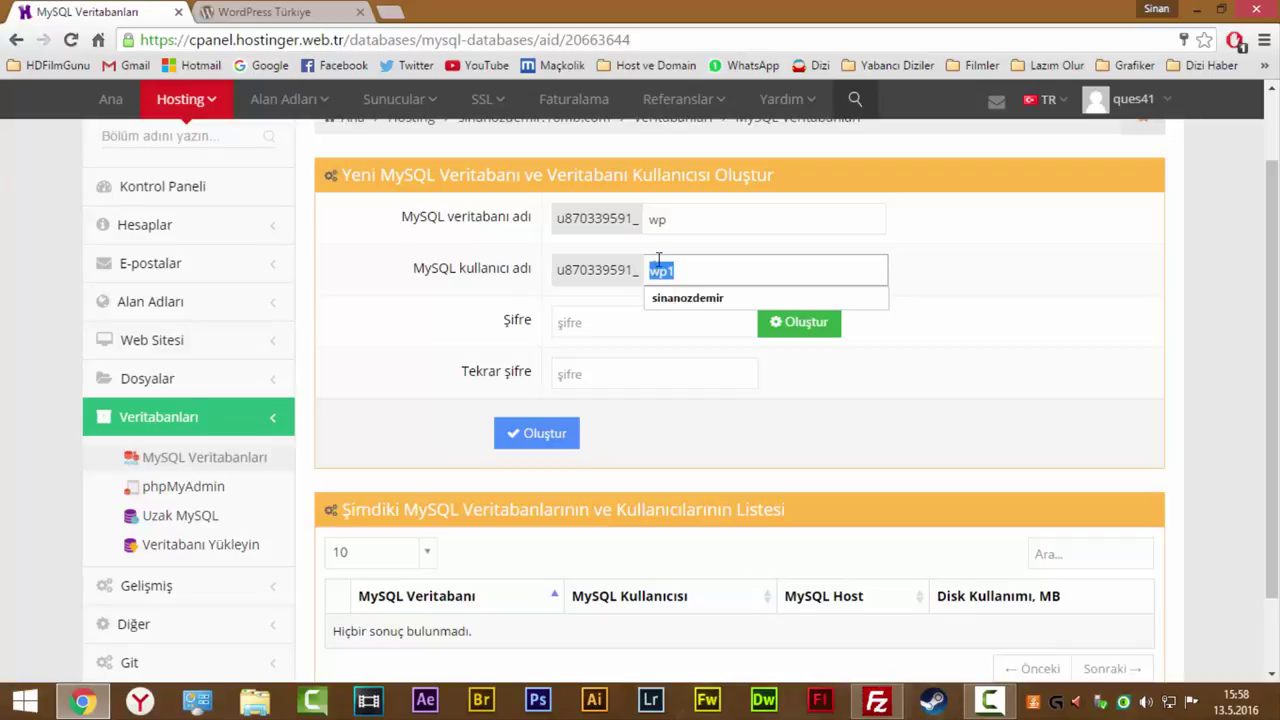
click(677, 214)
click(668, 269)
click(585, 326)
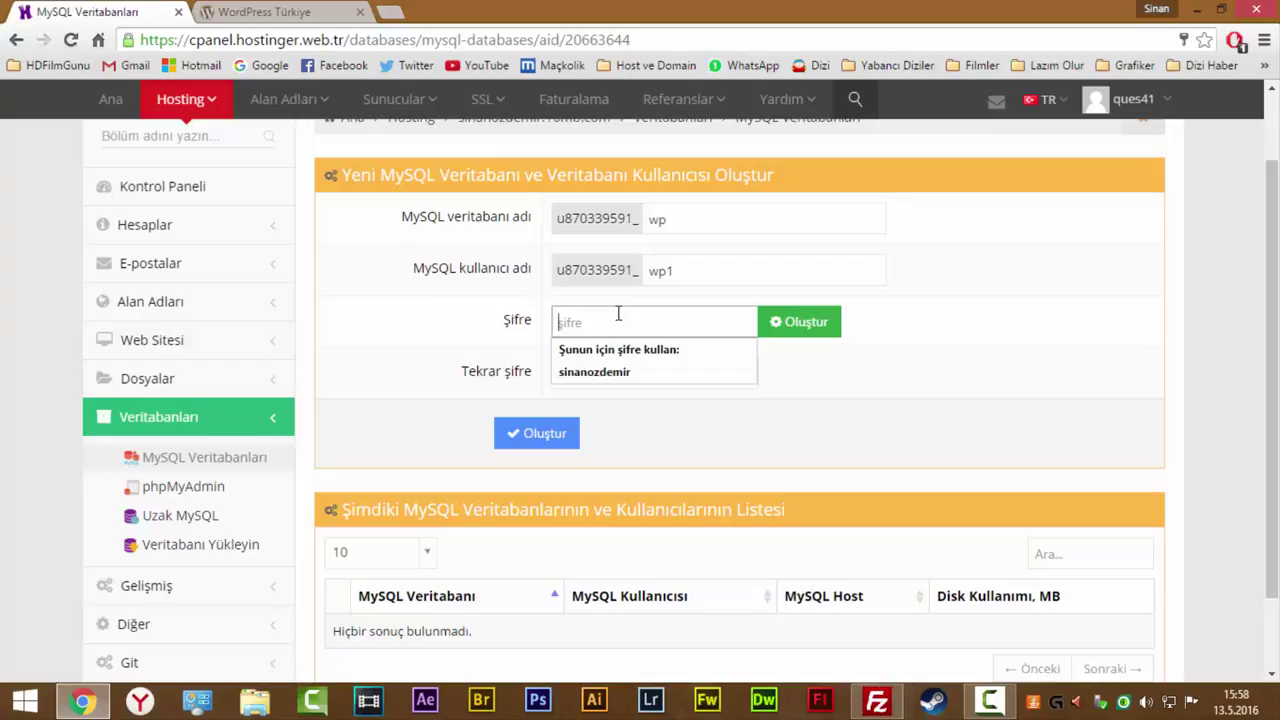
text(••)
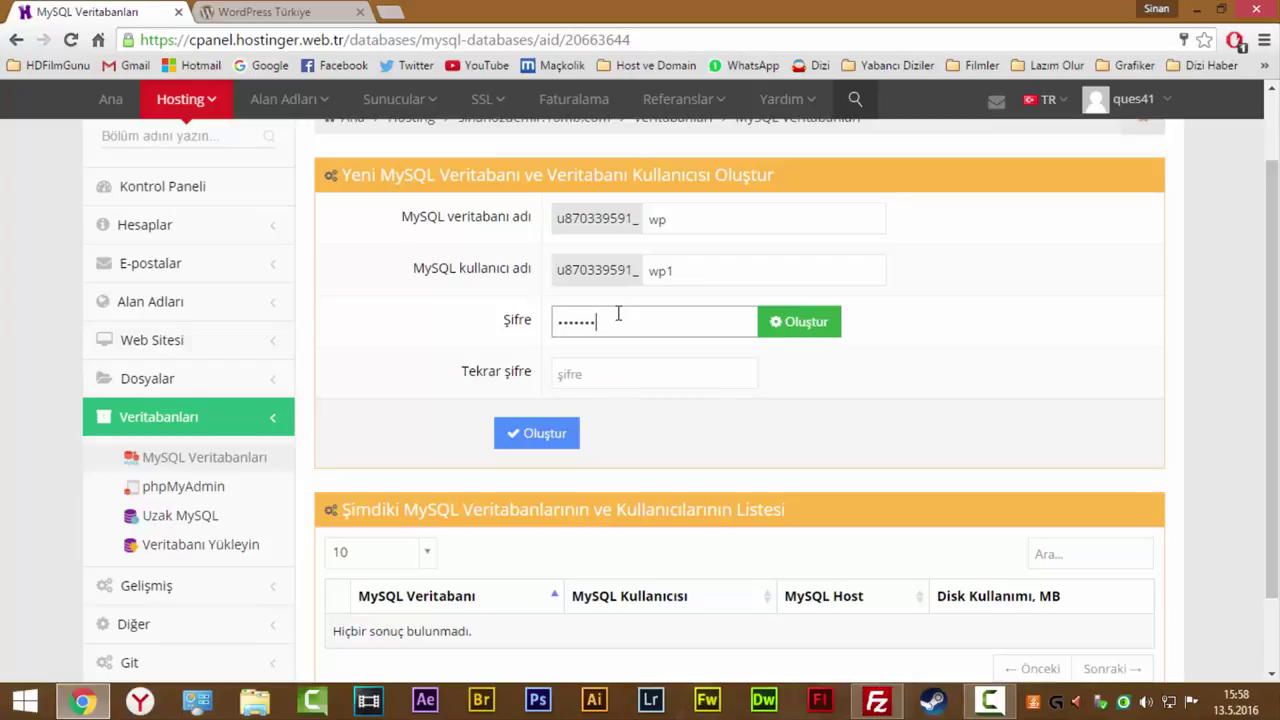
text(•)
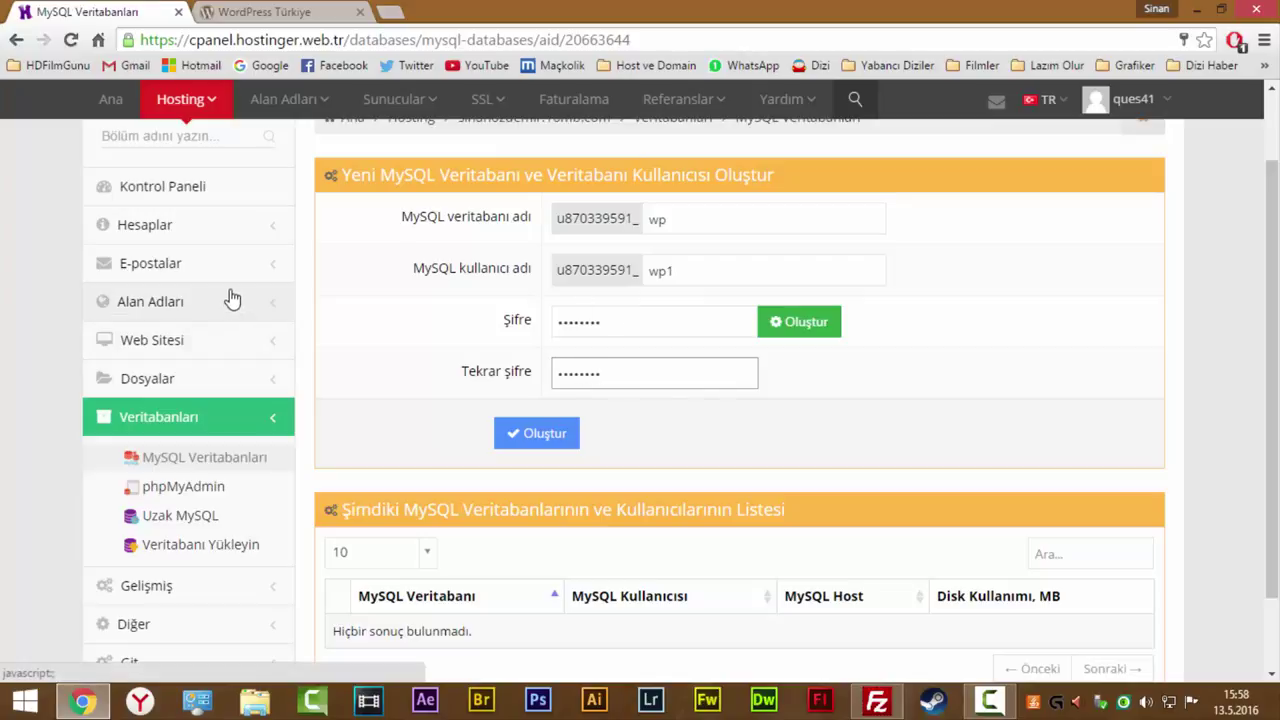
scroll(166, 288, down, 1)
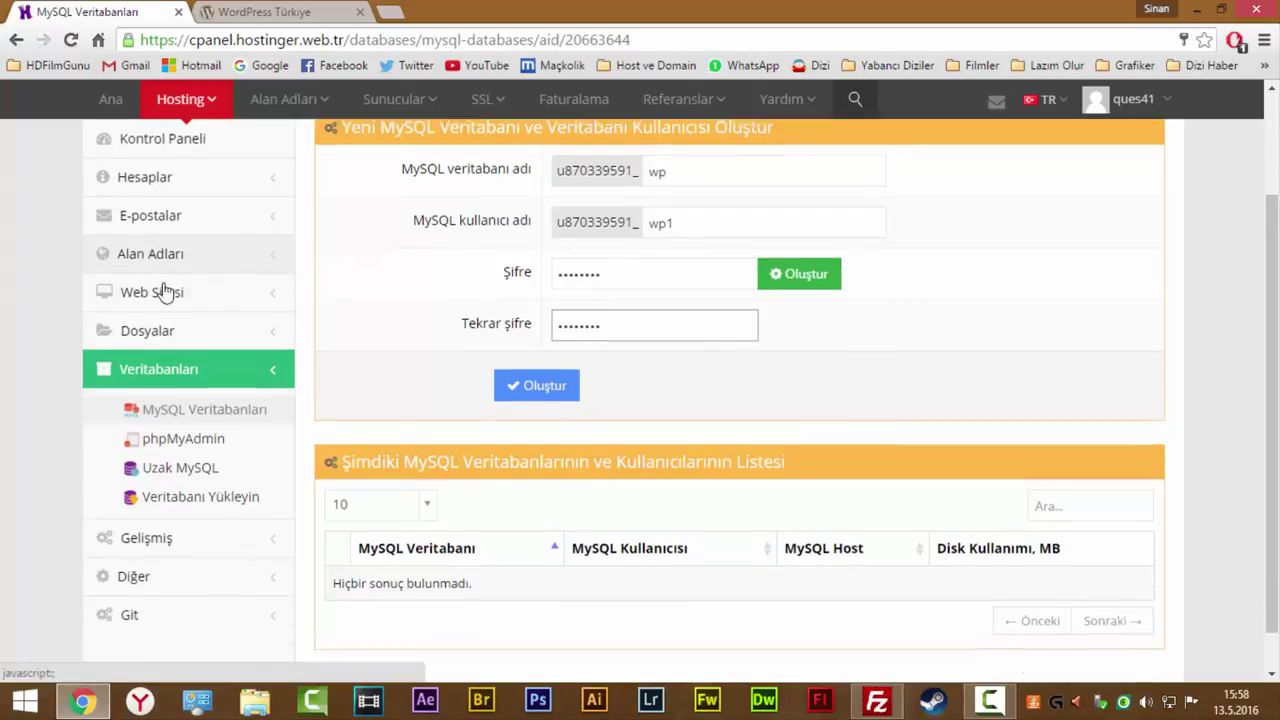
click(564, 342)
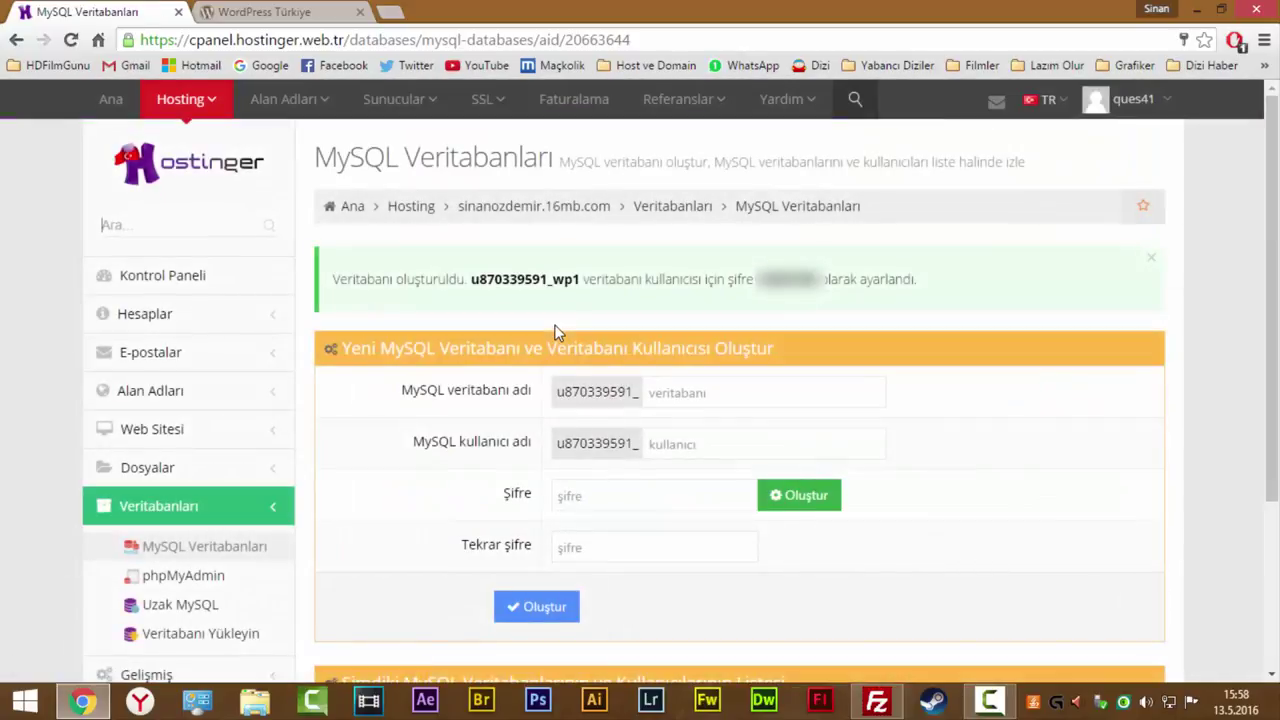
Bring the FileZilla upload window back into view.
scroll(580, 446, down, 3)
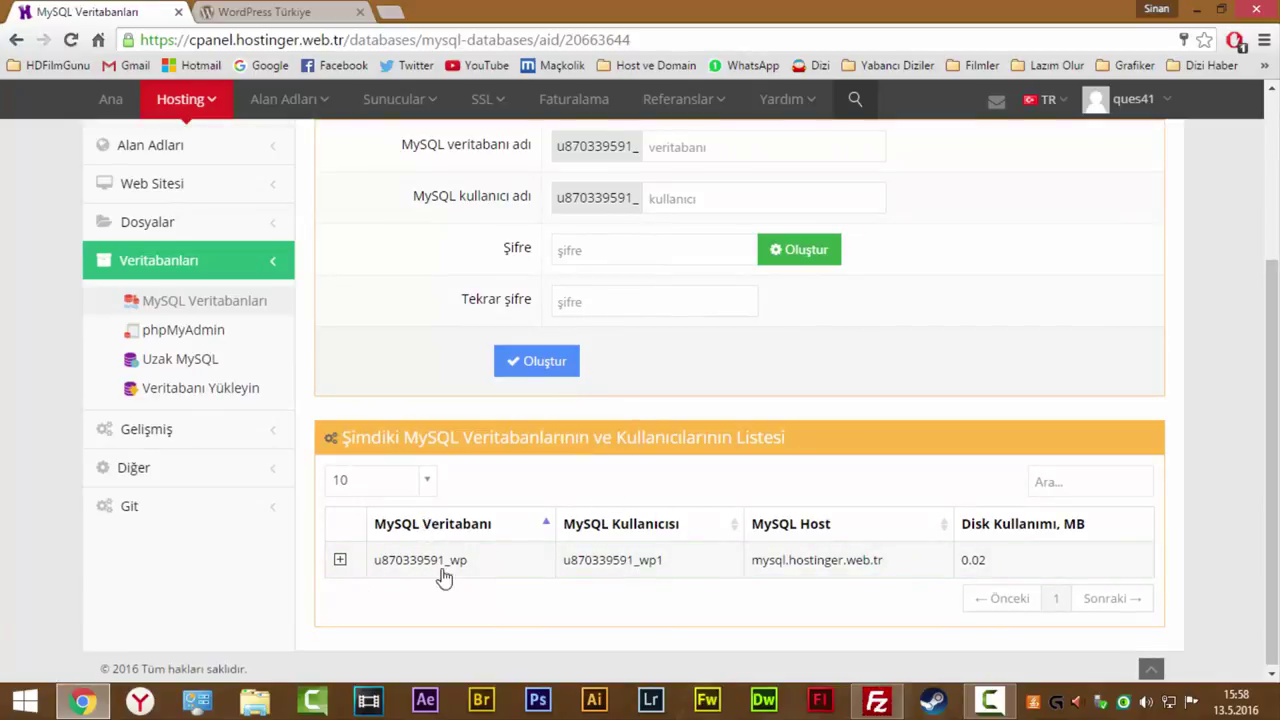
mouse_move(392, 99)
click(886, 703)
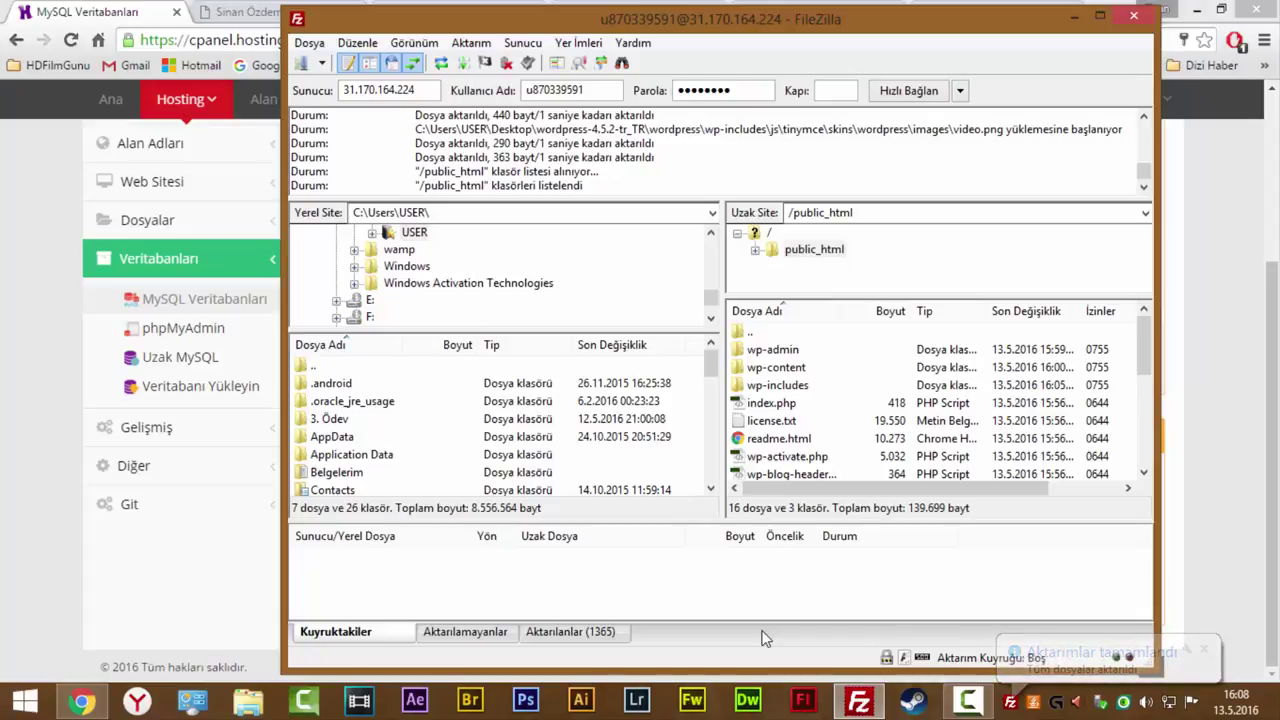
Switch back to the Hostinger MySQL Veritabanları tab in Chrome.
click(127, 8)
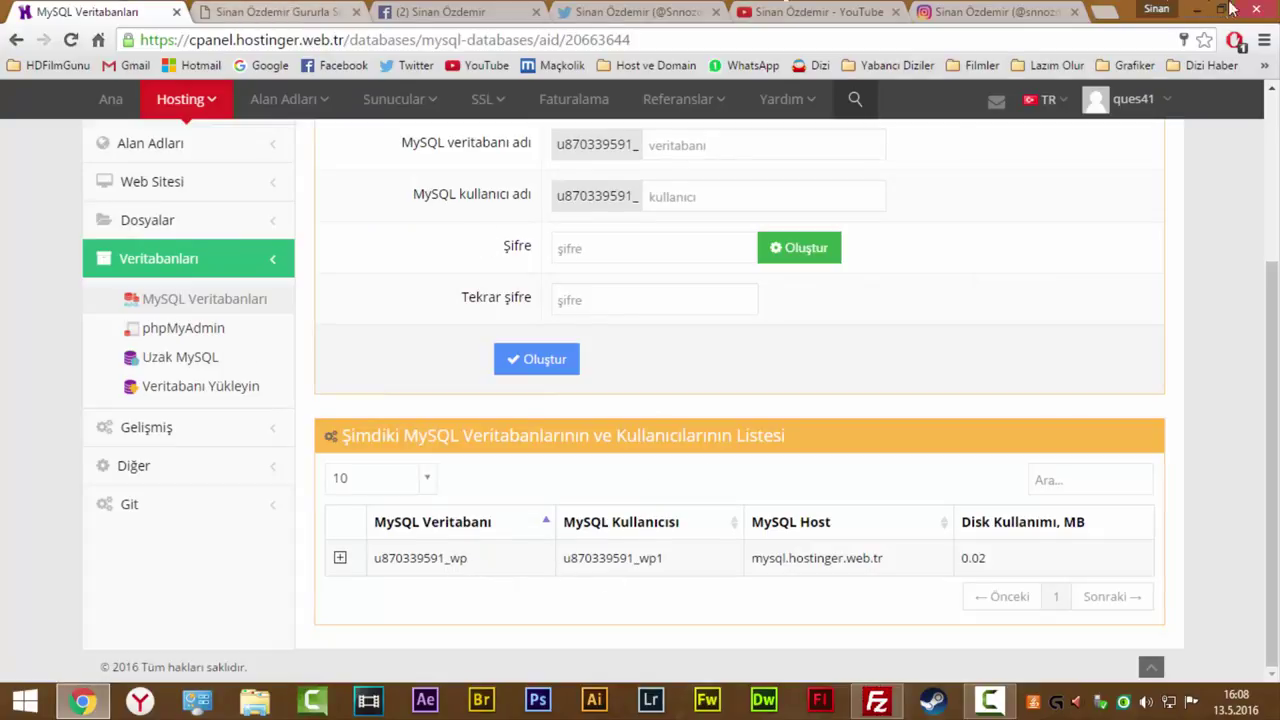
Open the panel home in a new tab and launch sinanozdemir.16mb.com from its hosting page.
scroll(200, 300, up, 3)
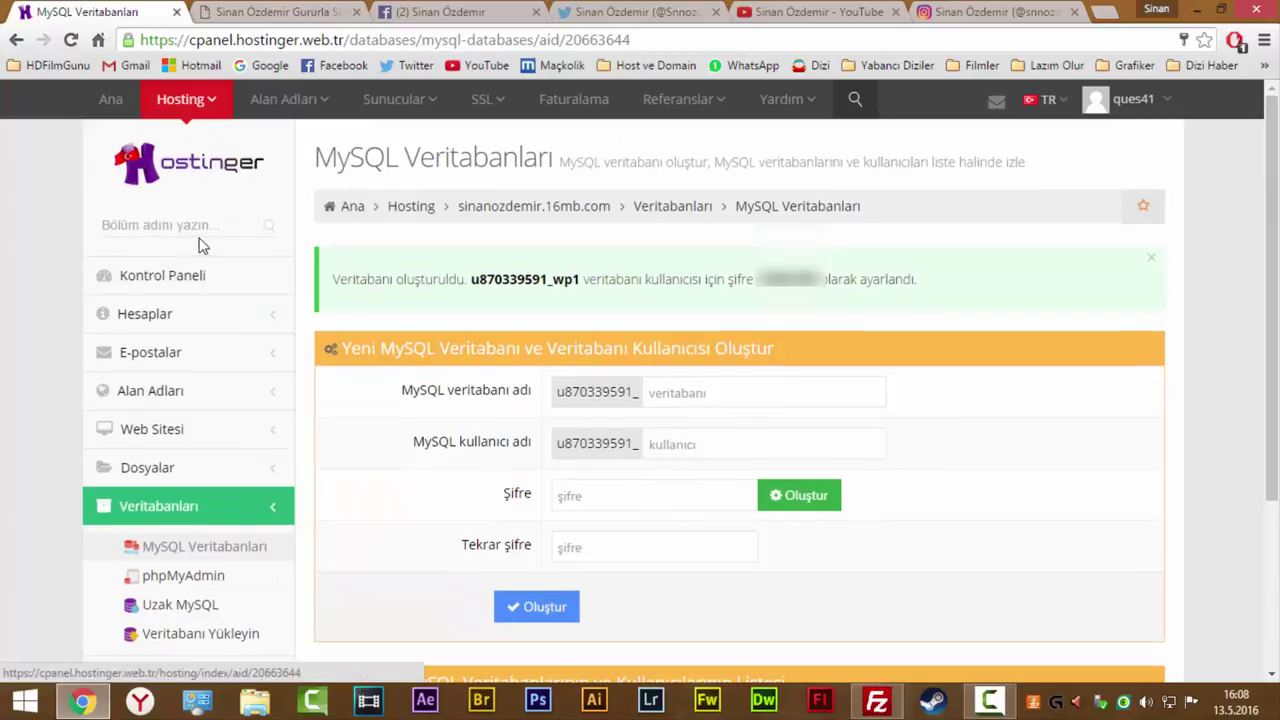
right_click(160, 177)
click(177, 180)
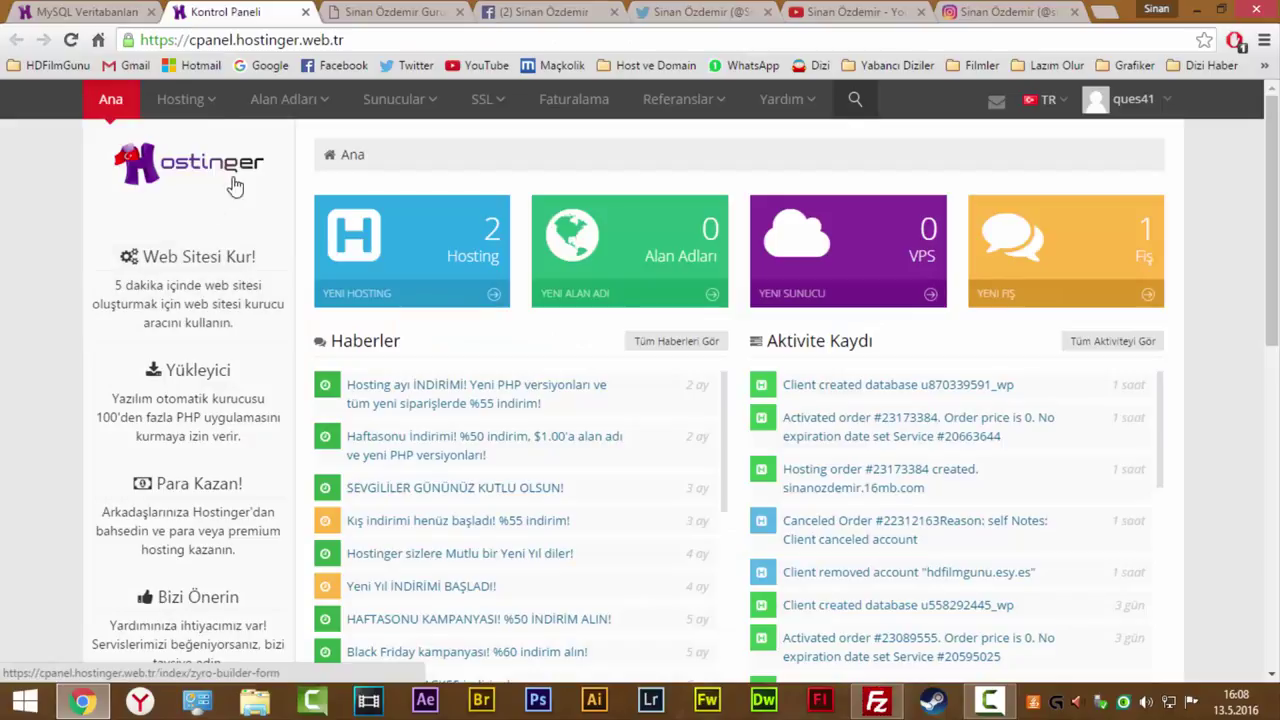
mouse_move(211, 110)
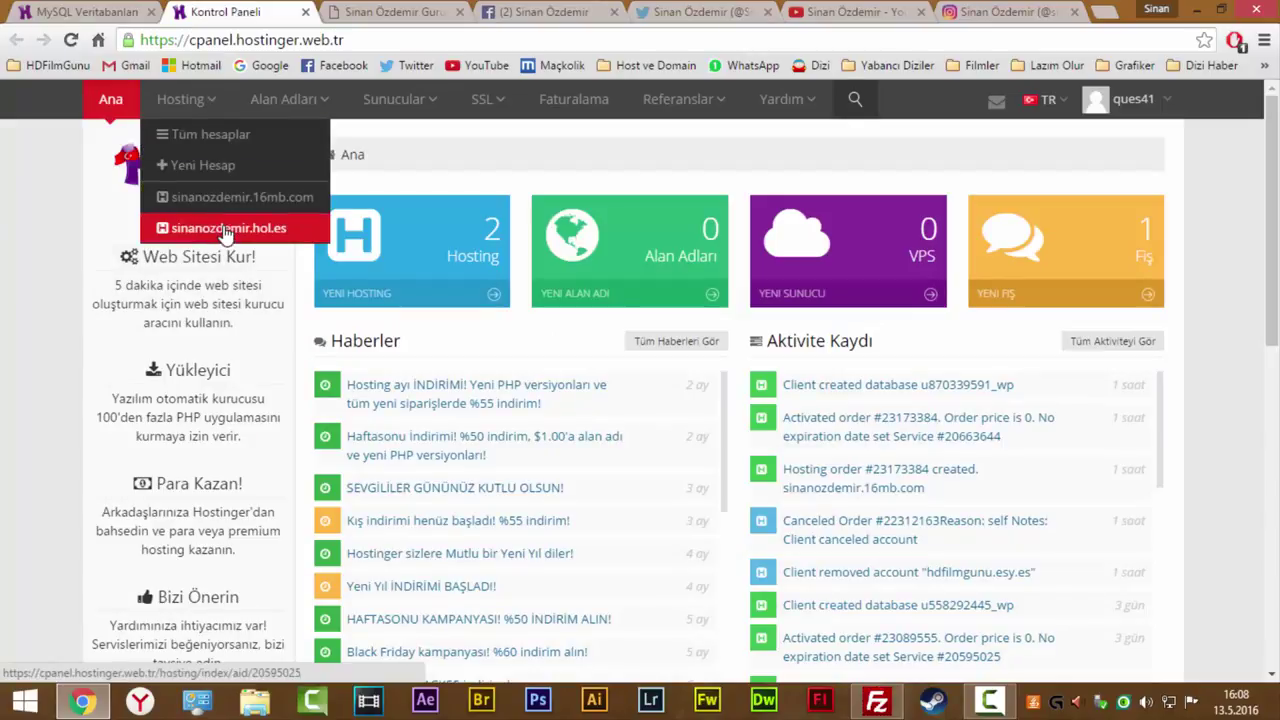
click(229, 199)
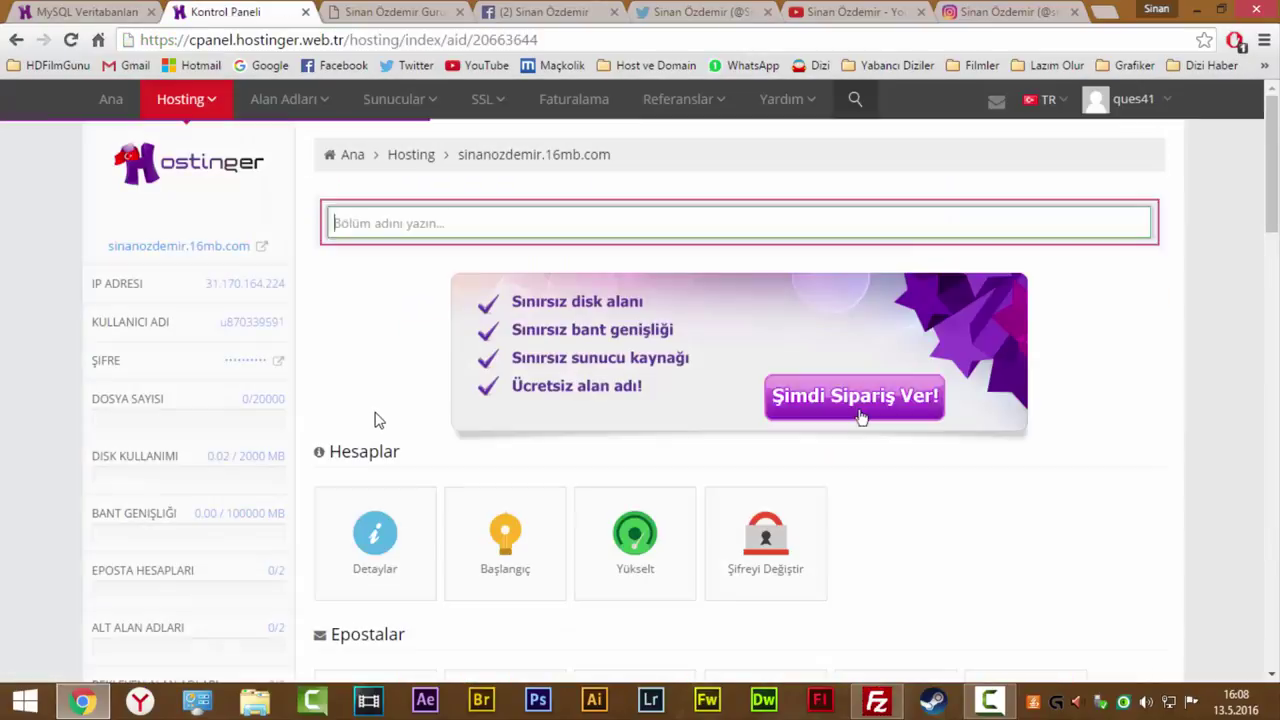
click(195, 247)
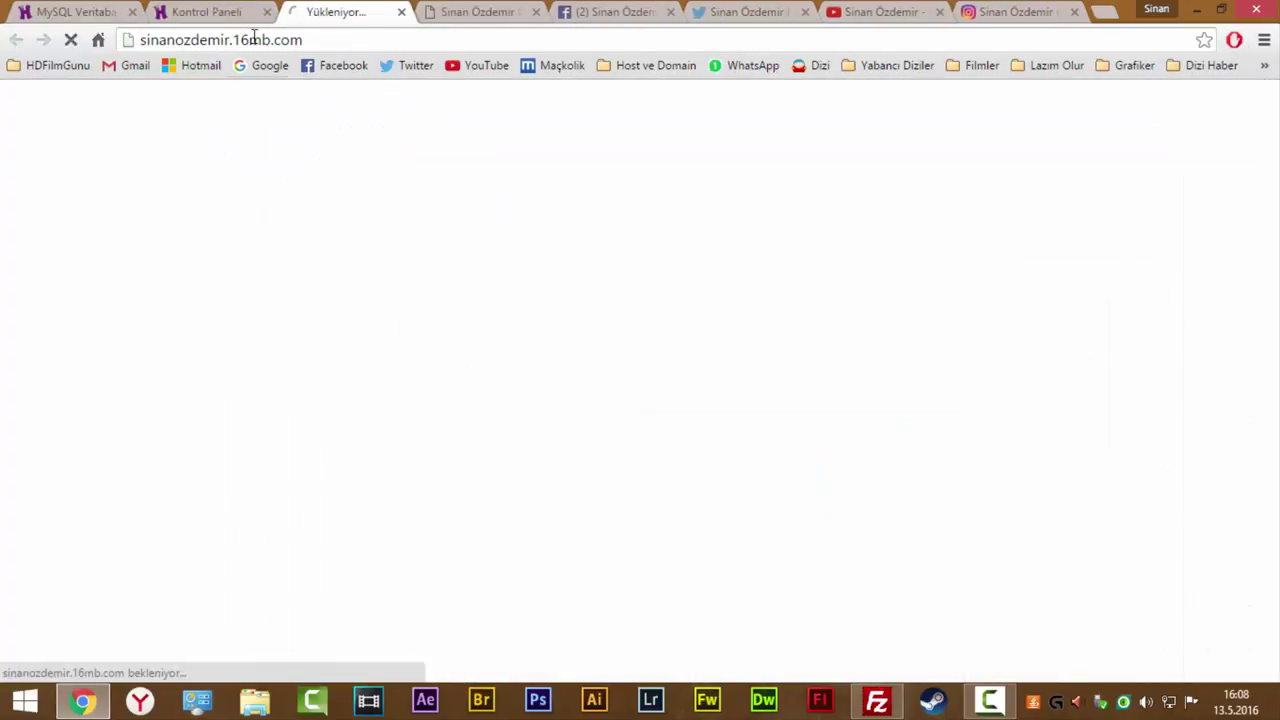
Review the required database details and begin WordPress's database connection setup.
click(266, 11)
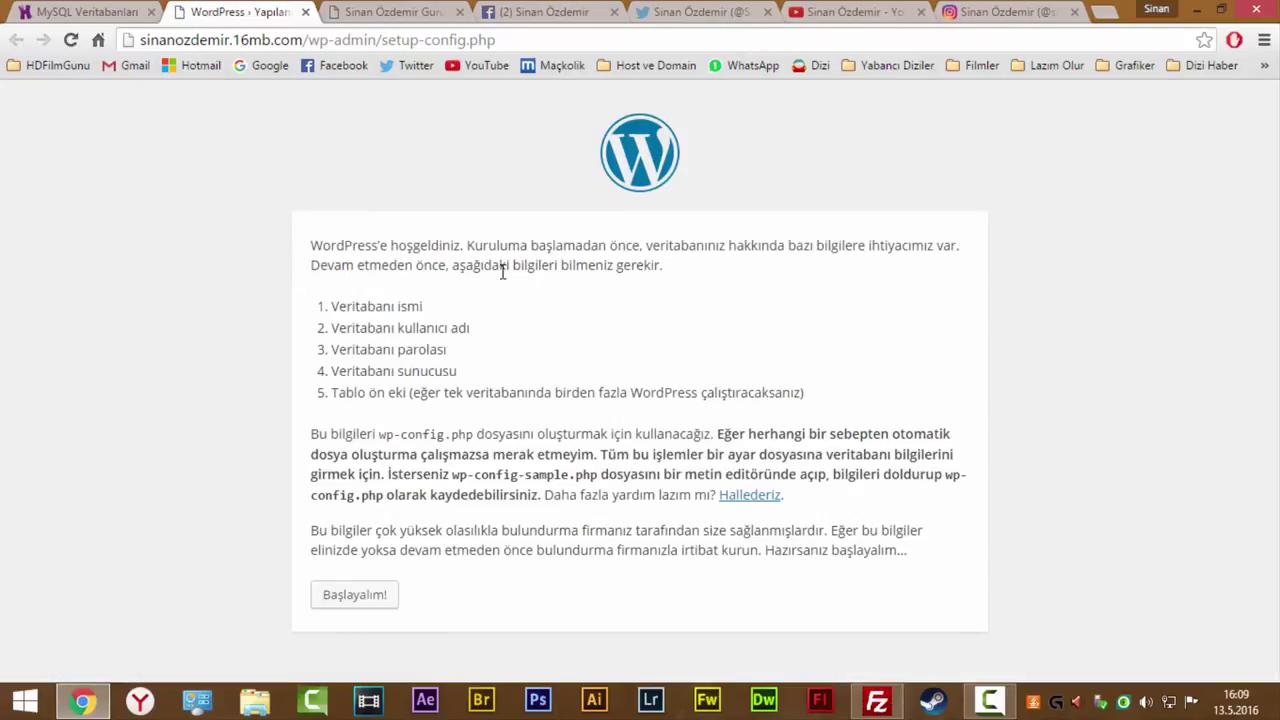
drag(412, 265, 537, 286)
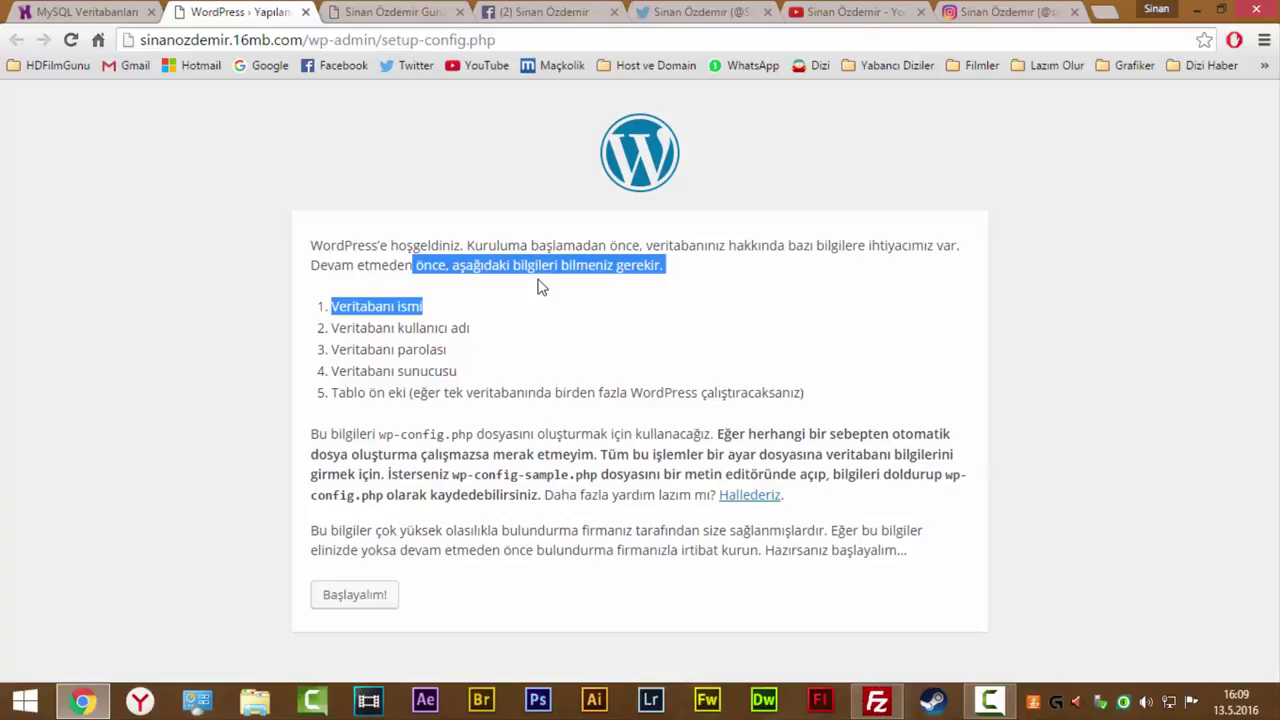
click(531, 300)
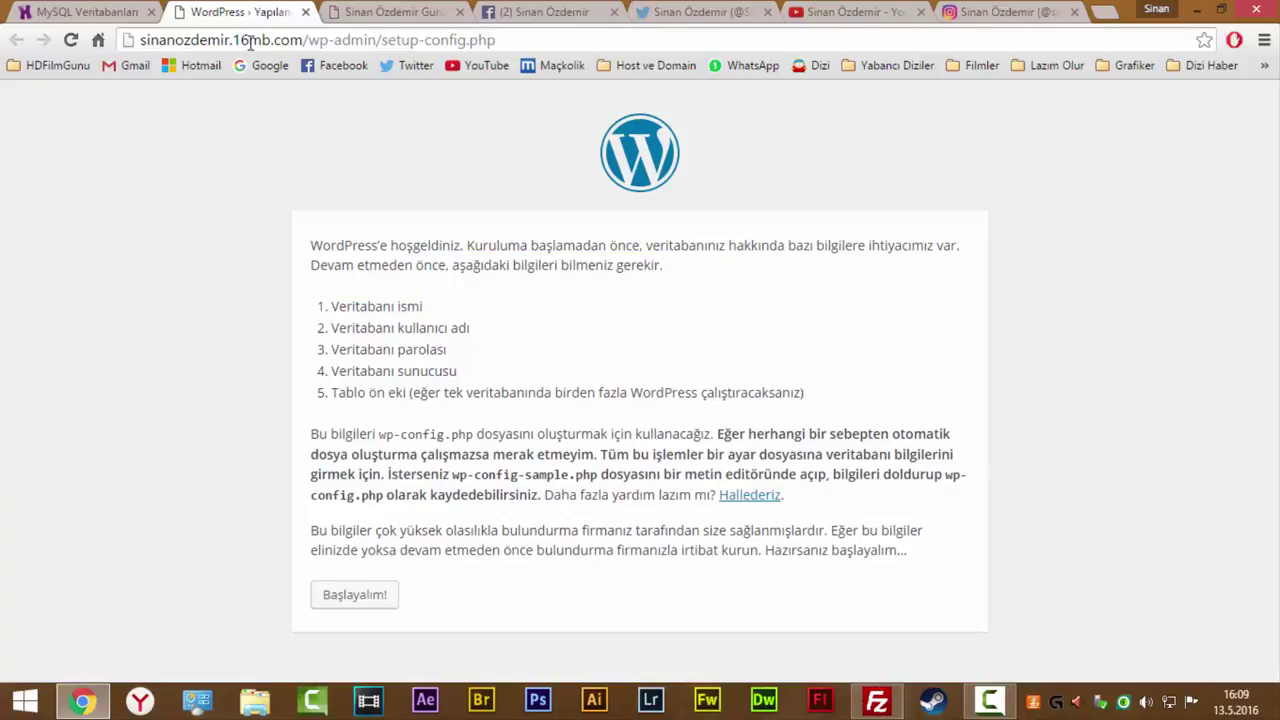
click(88, 12)
scroll(437, 406, down, 3)
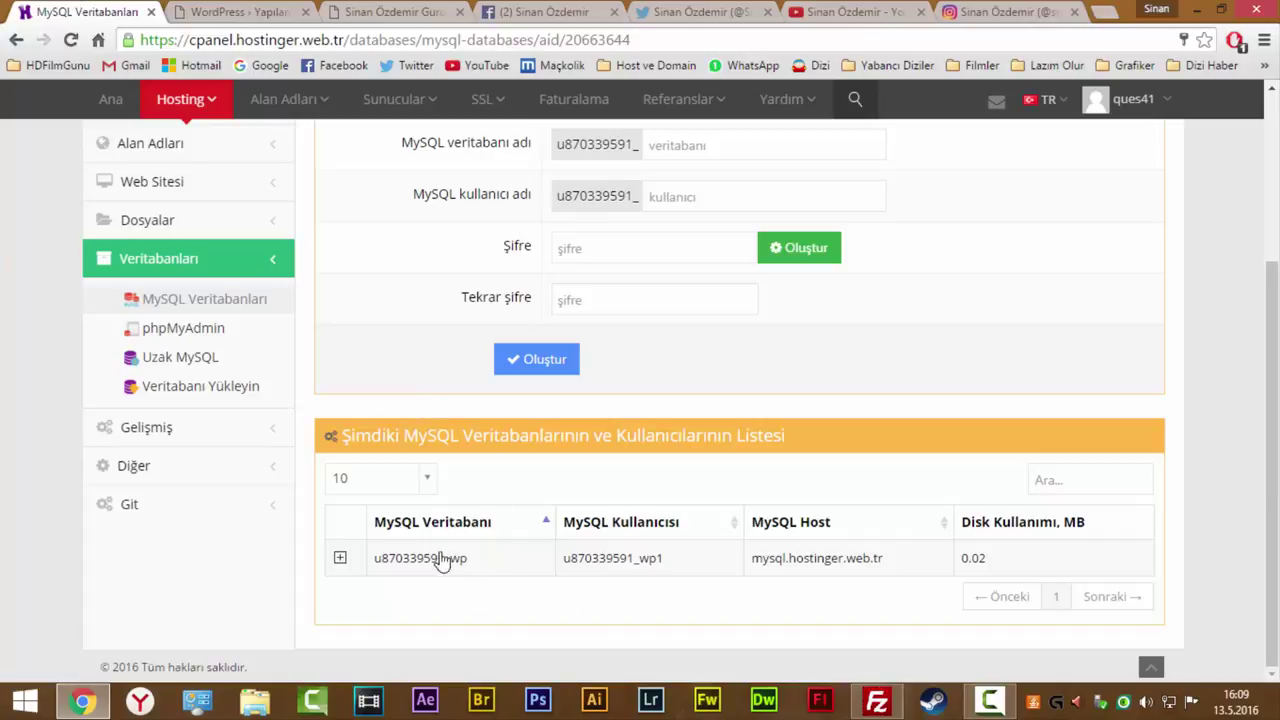
click(233, 10)
click(363, 594)
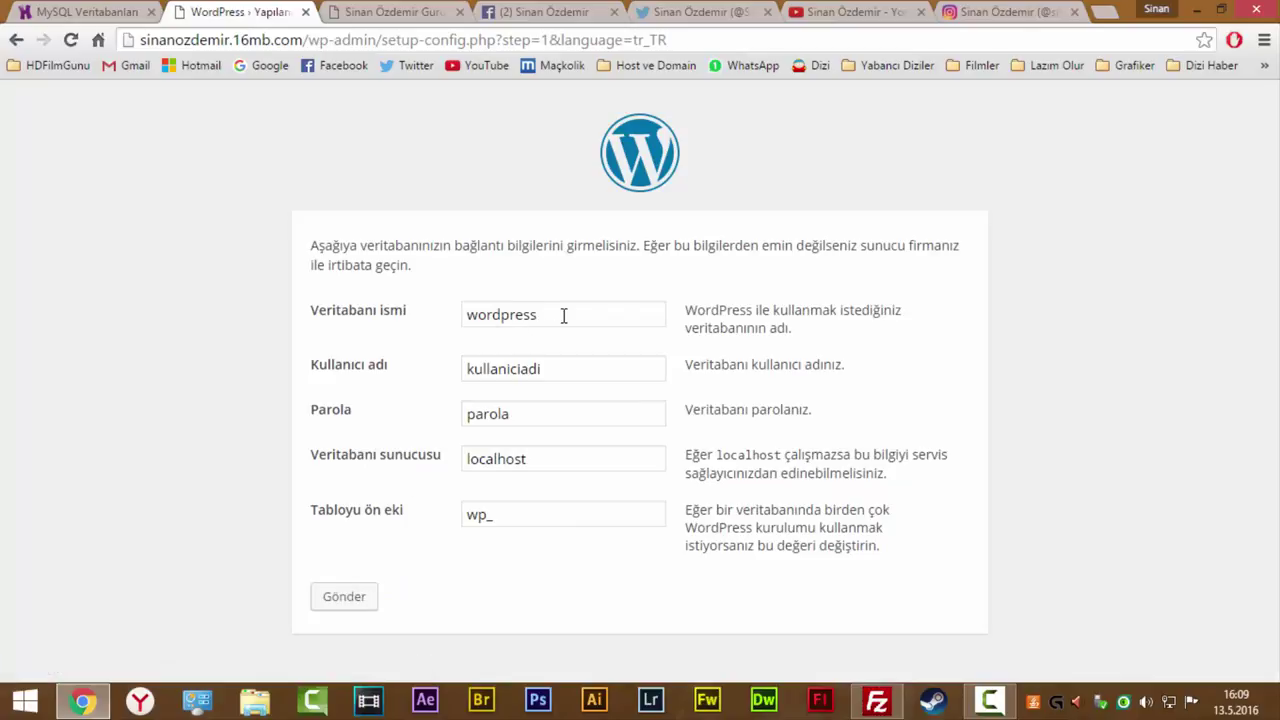
Fill the database name and user wp1 copied from the Hostinger database list.
drag(563, 317, 409, 286)
click(79, 12)
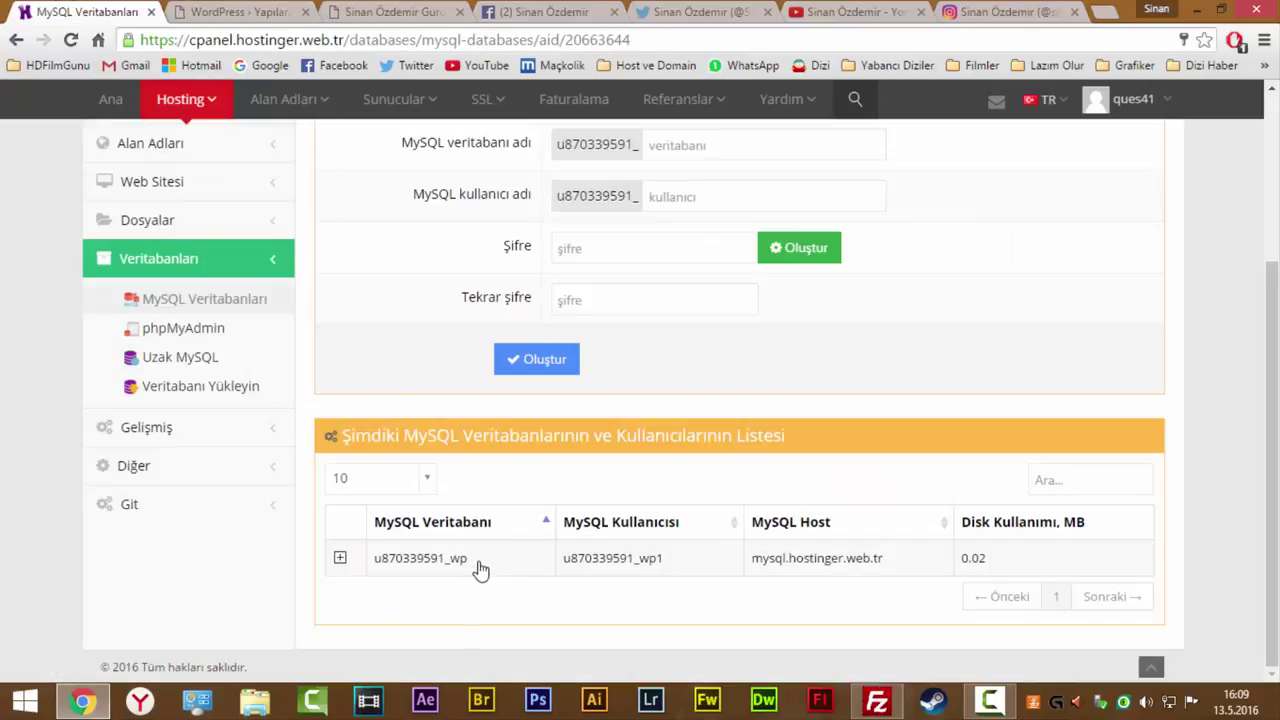
drag(478, 566, 379, 568)
key(ctrl+c)
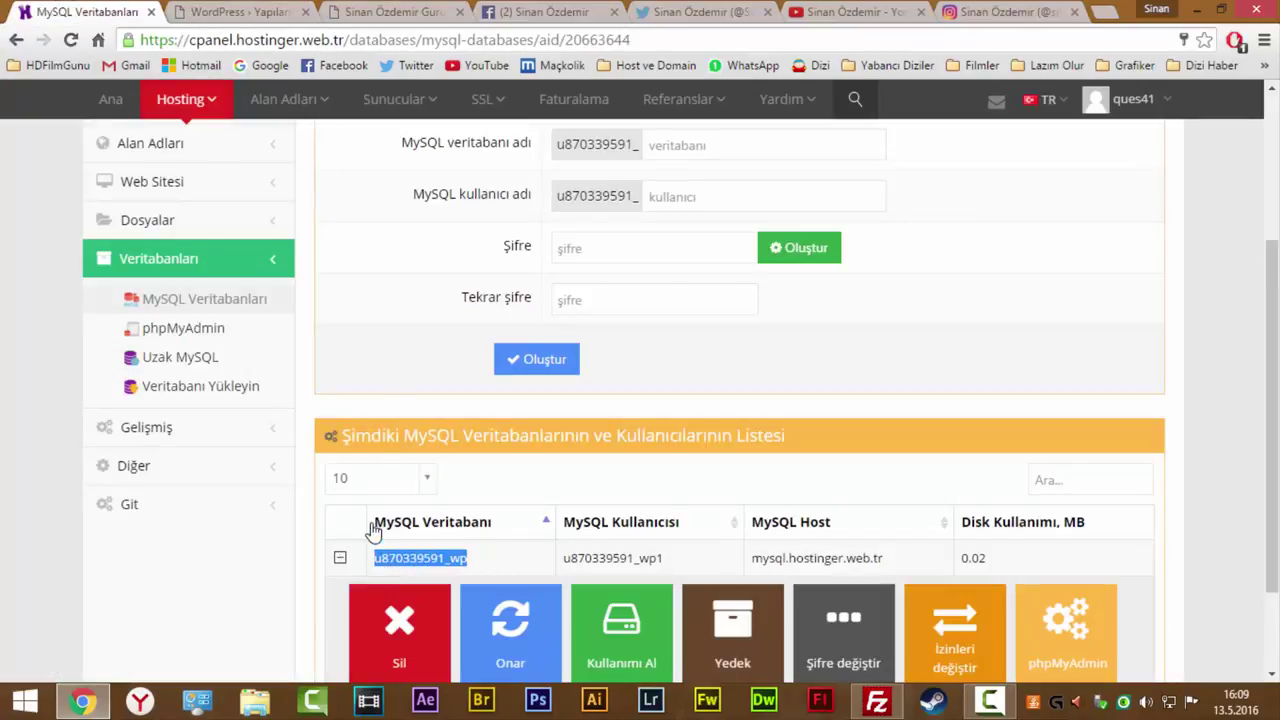
click(268, 12)
key(ctrl+v)
click(550, 366)
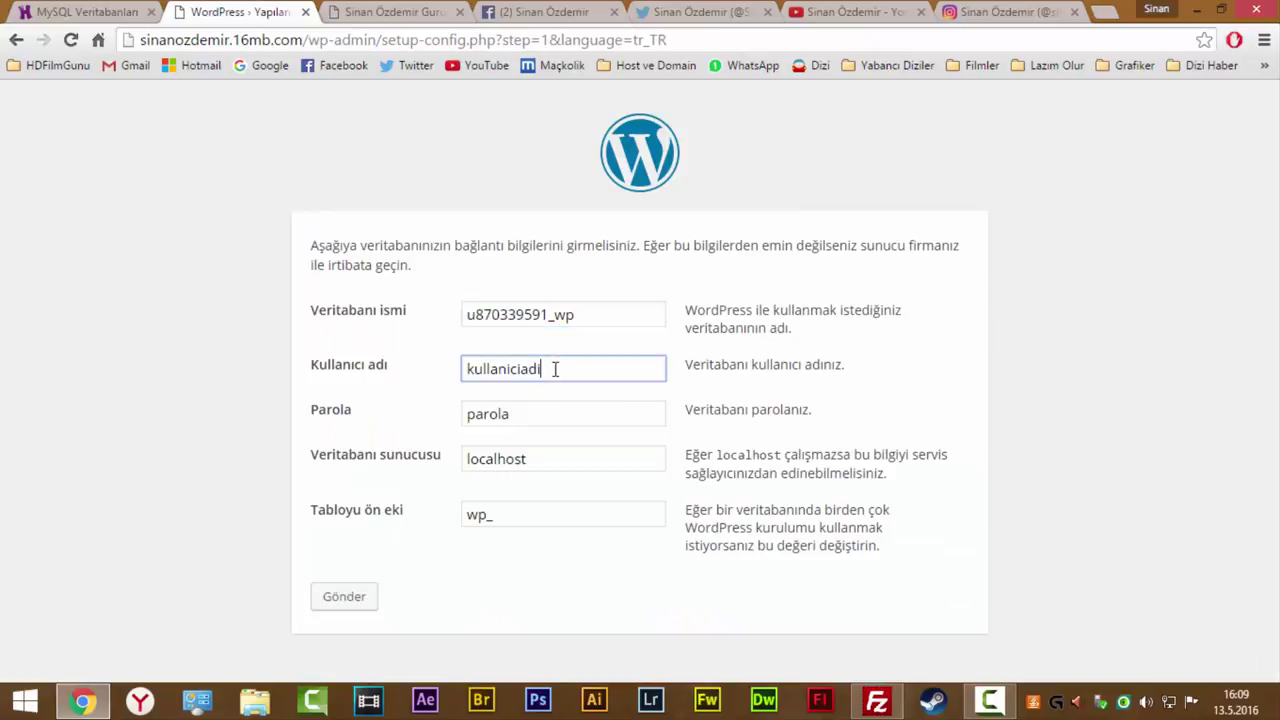
key(ctrl+a)
key(ctrl+v)
click(102, 11)
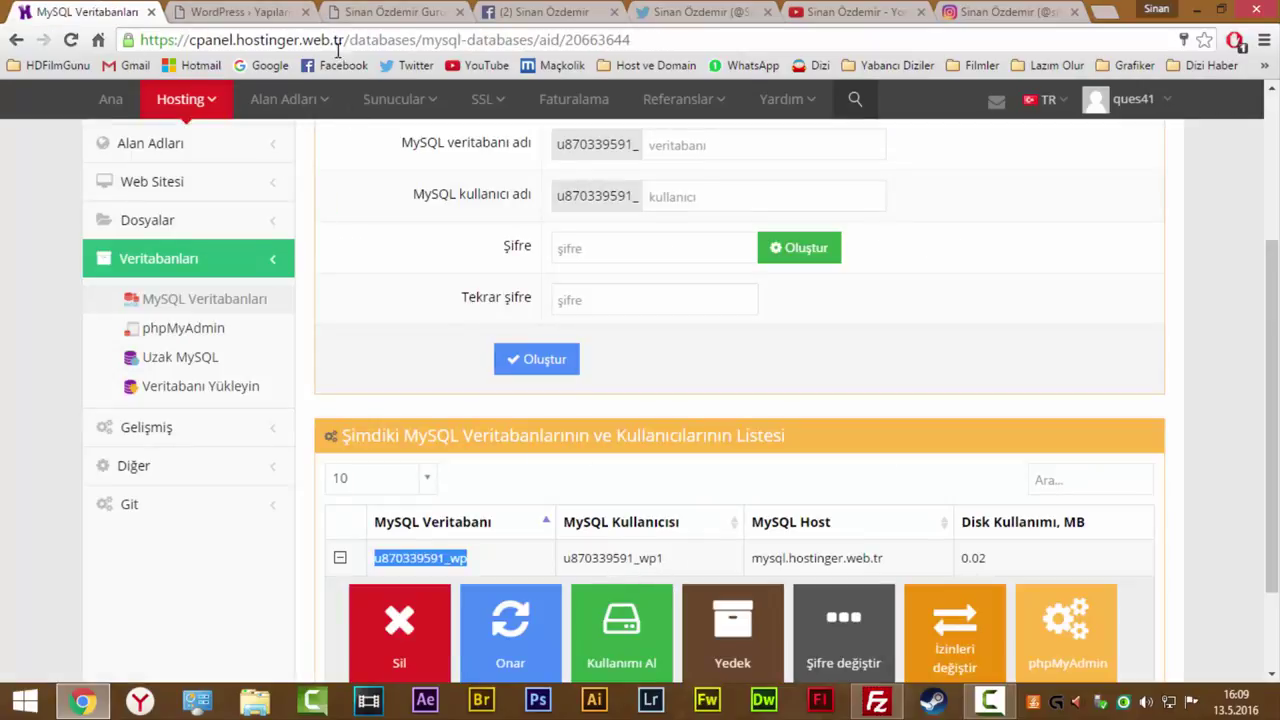
click(255, 12)
text(1_wp1)
Enter the database password and set the host to mysql.hostinger.web.tr.
key(Tab)
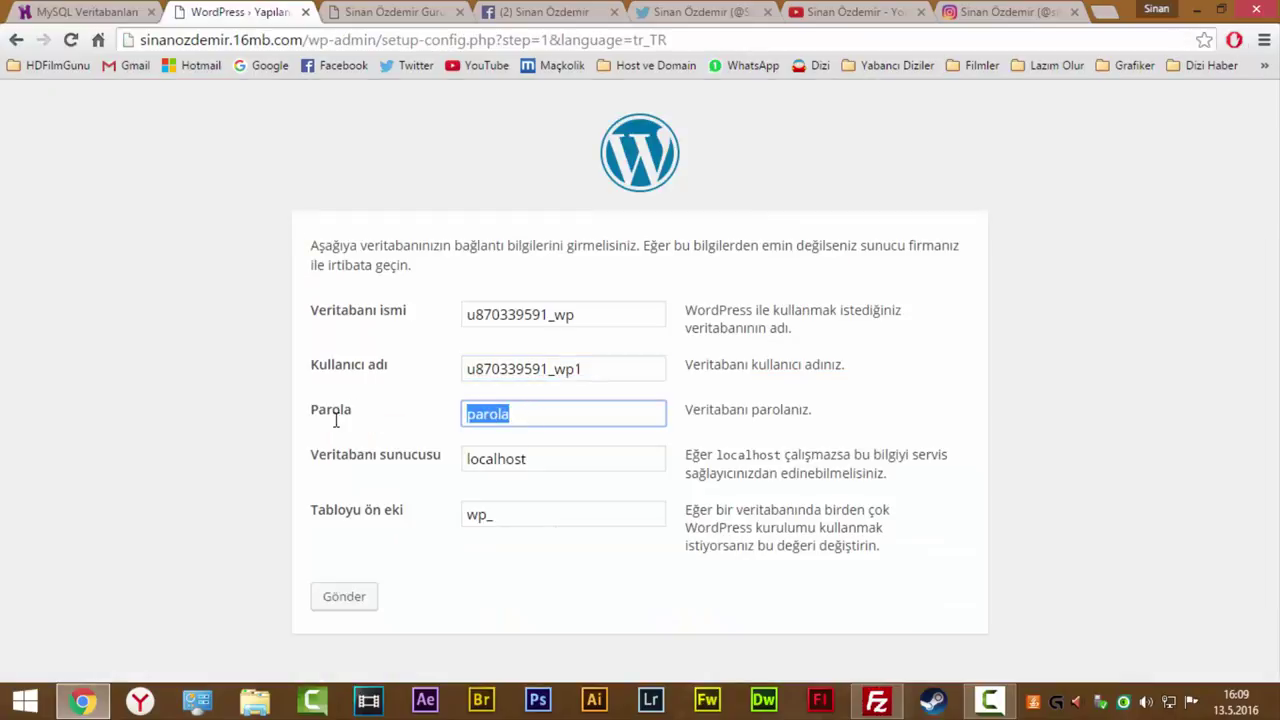
text(********)
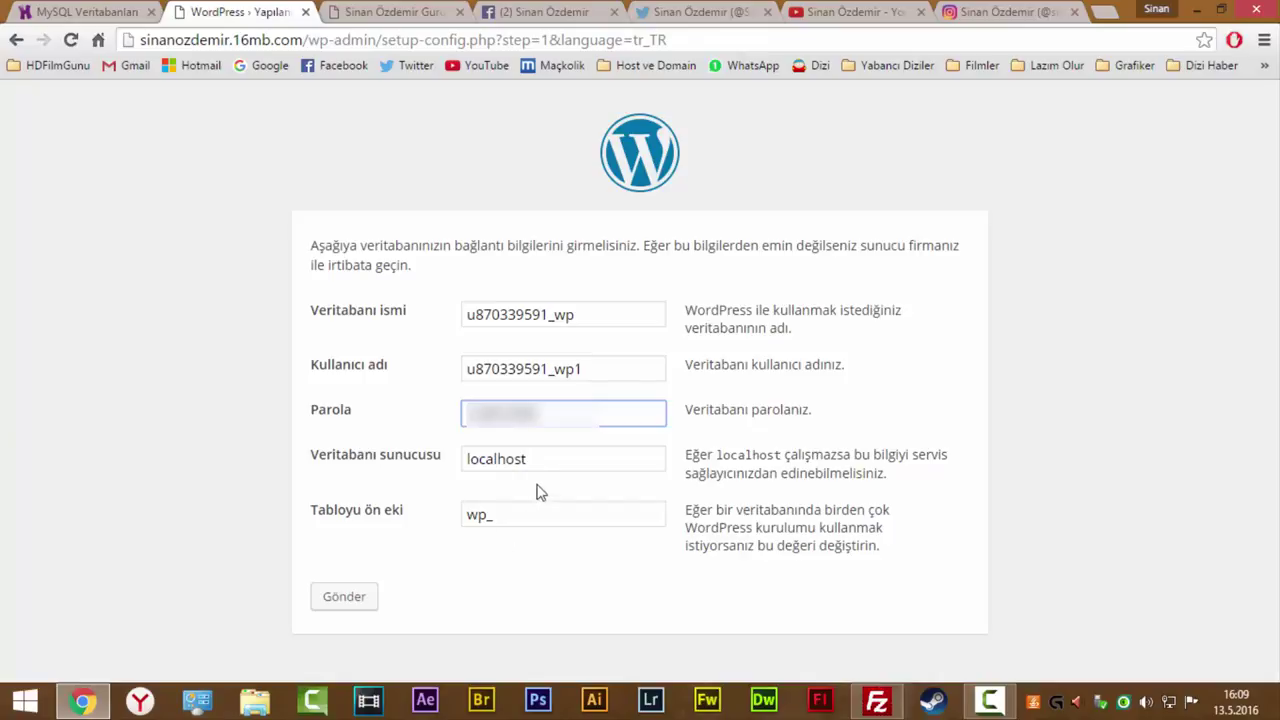
key(Tab)
click(88, 10)
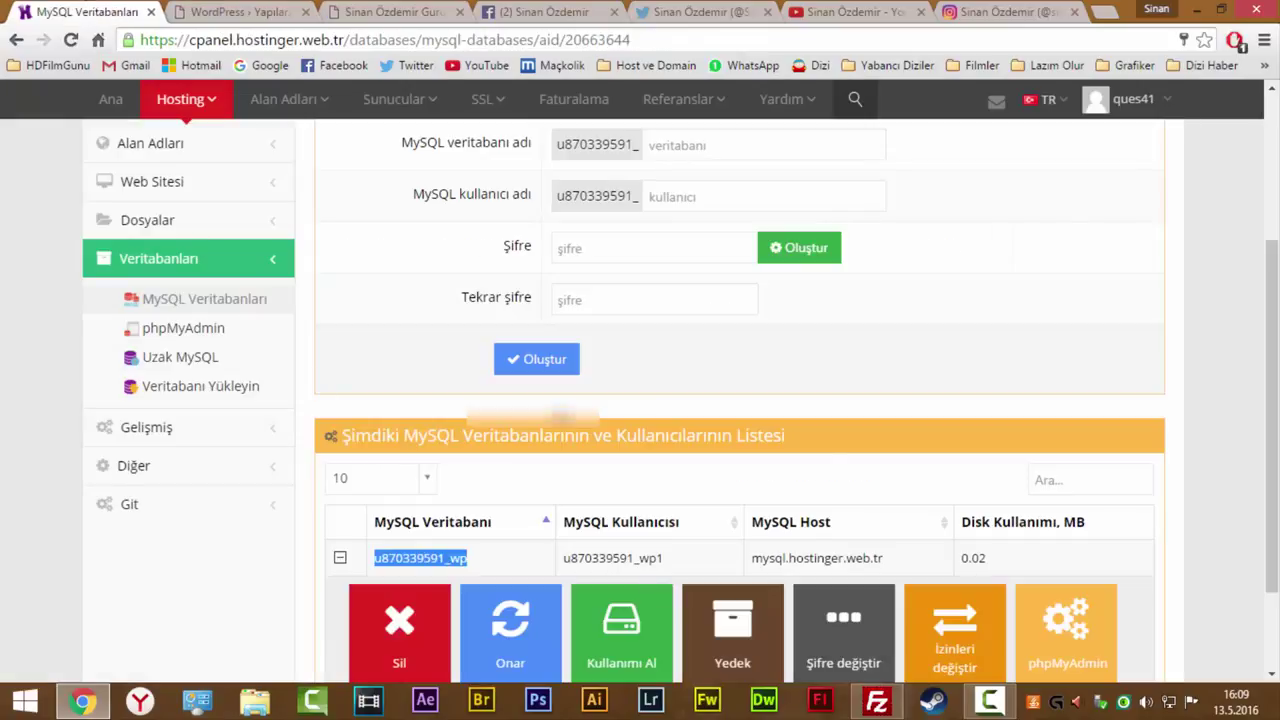
drag(885, 558, 748, 563)
click(248, 11)
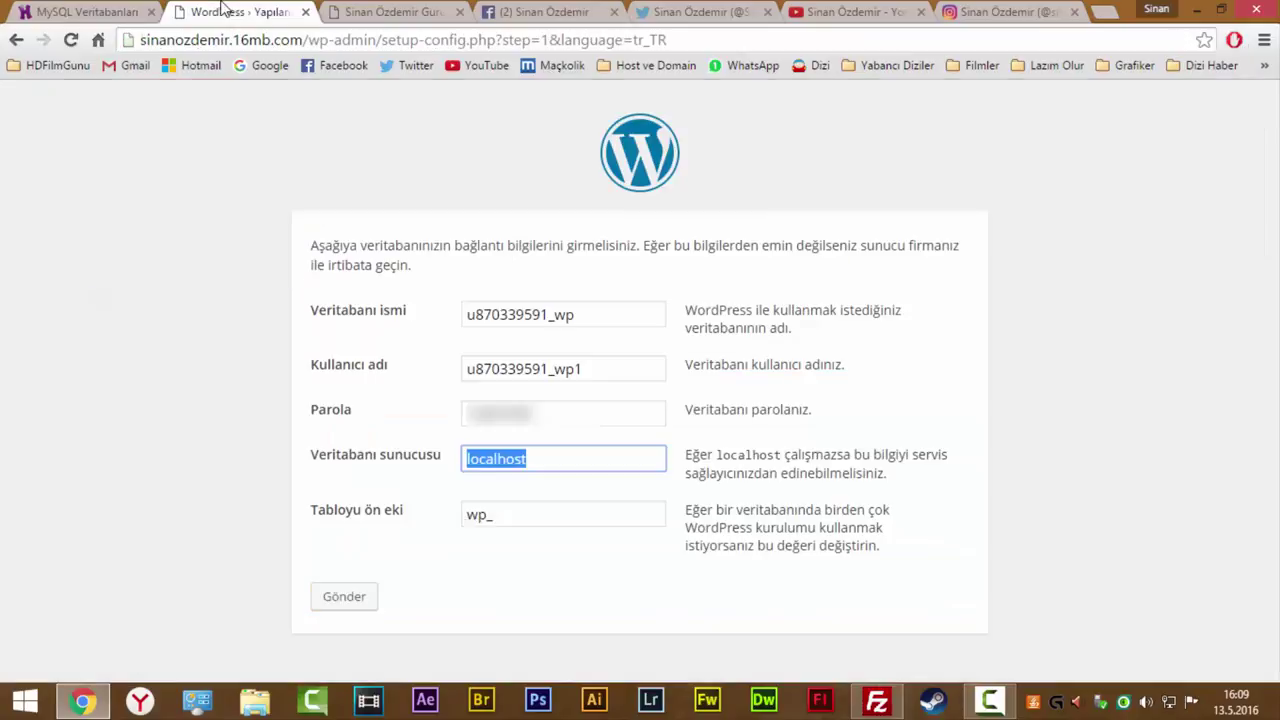
right_click(535, 466)
click(575, 240)
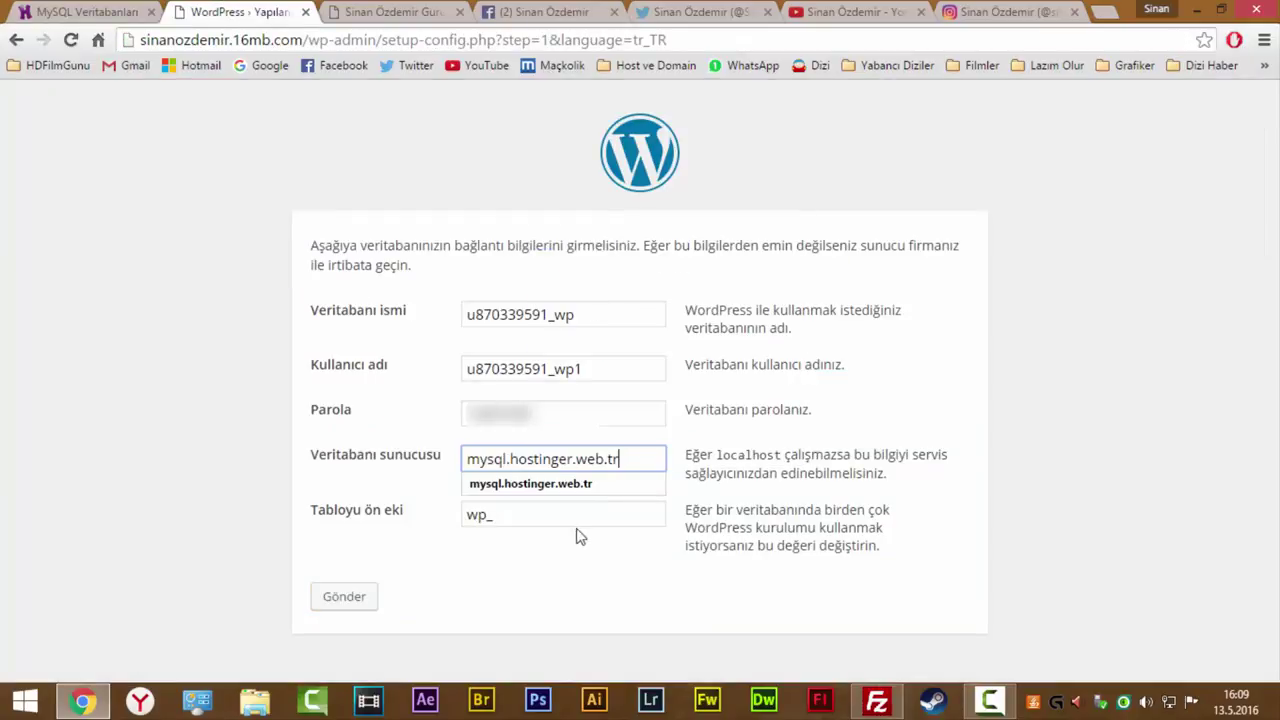
Change the table prefix from wp_ to aa_ and submit the connection details.
click(548, 513)
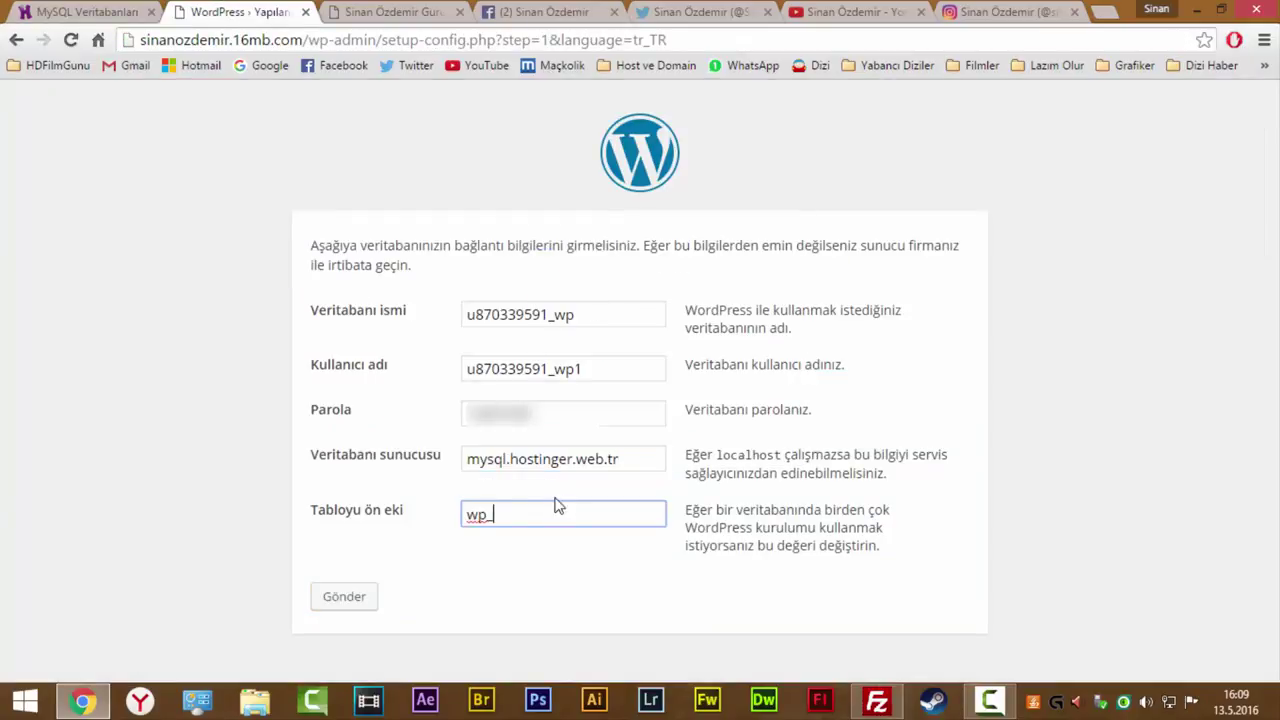
drag(507, 514, 451, 514)
click(510, 515)
drag(505, 513, 437, 509)
click(508, 517)
click(560, 314)
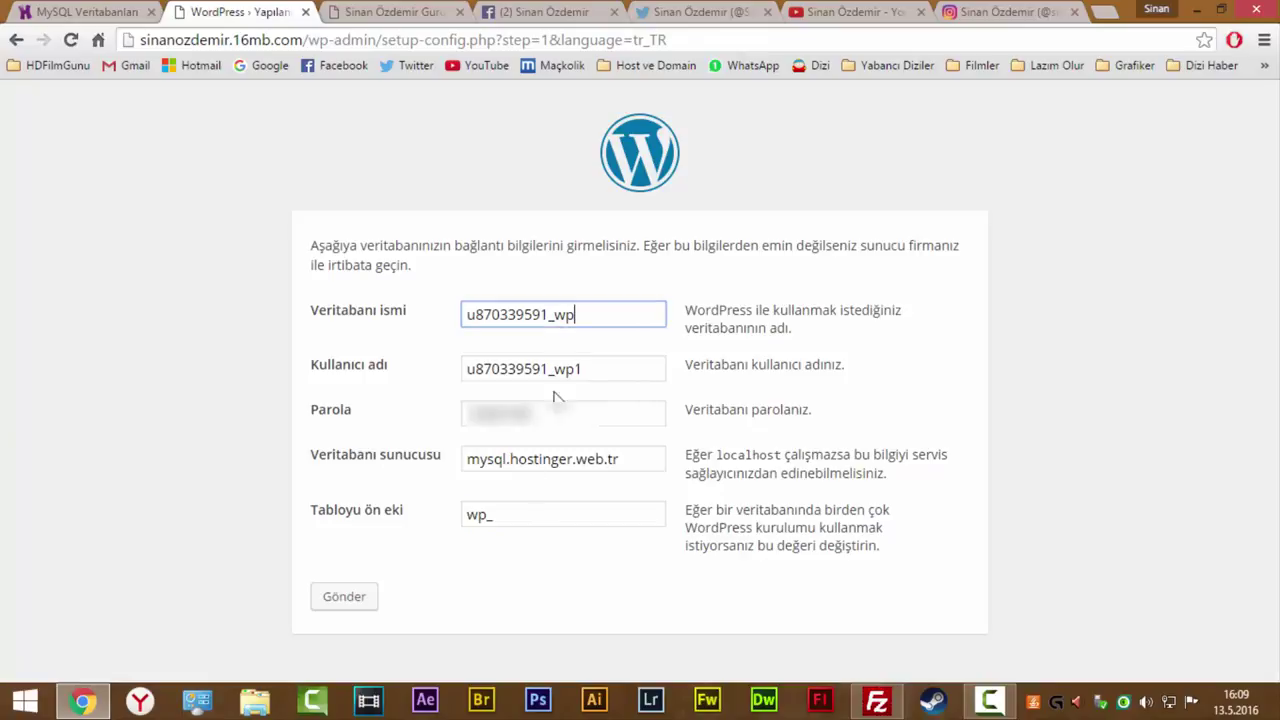
drag(516, 518, 443, 512)
click(522, 514)
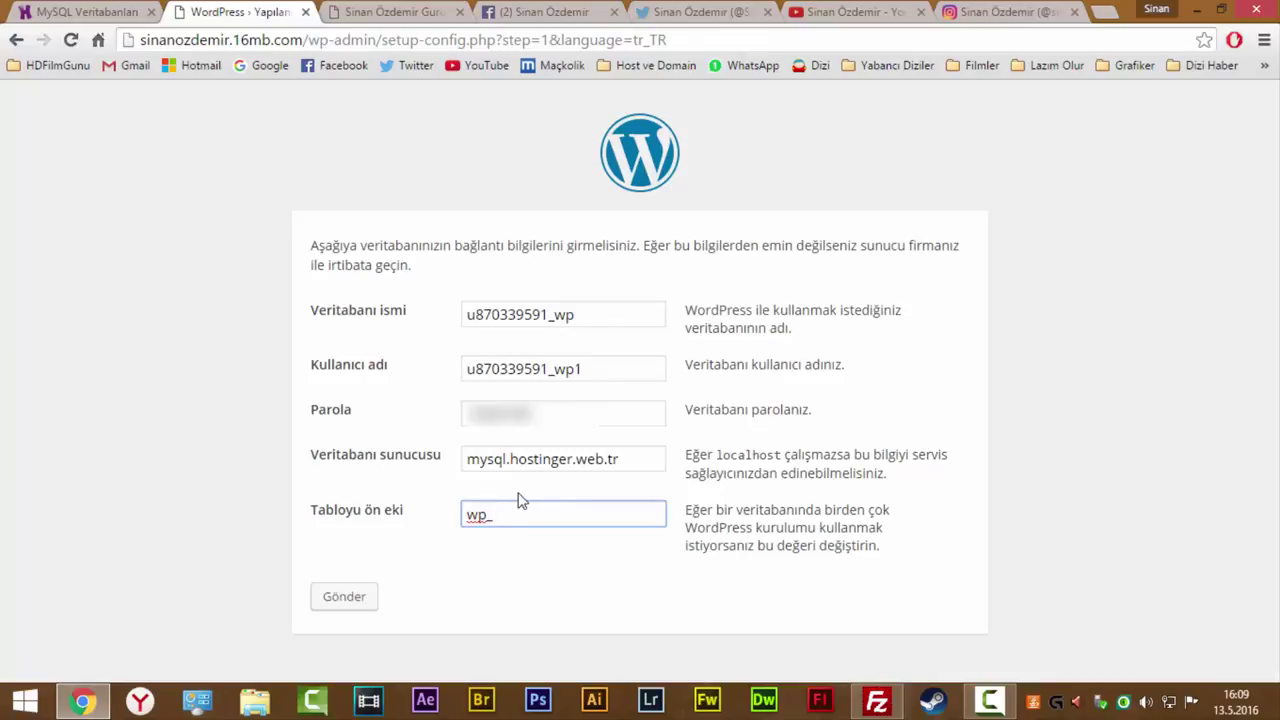
drag(490, 514, 437, 517)
click(518, 516)
text(aa_)
click(334, 604)
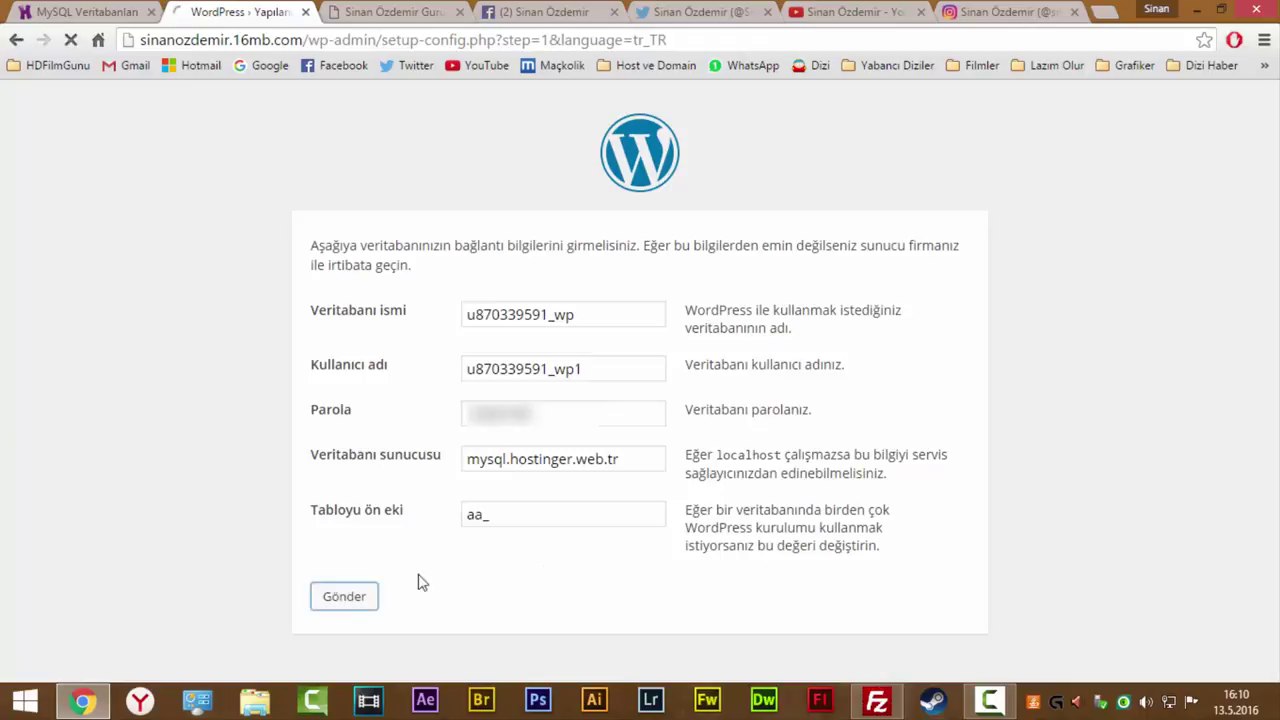
drag(316, 247, 519, 247)
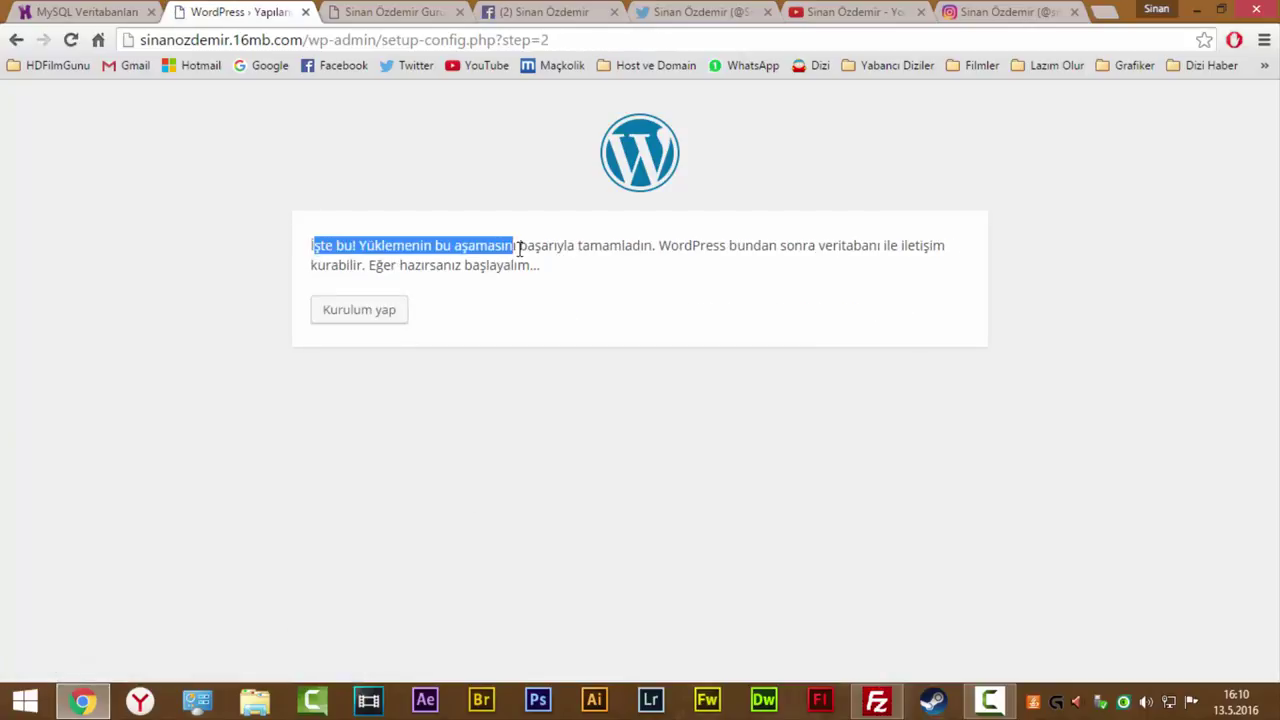
Start the WordPress installation from the database confirmation page.
drag(600, 303, 406, 230)
click(456, 252)
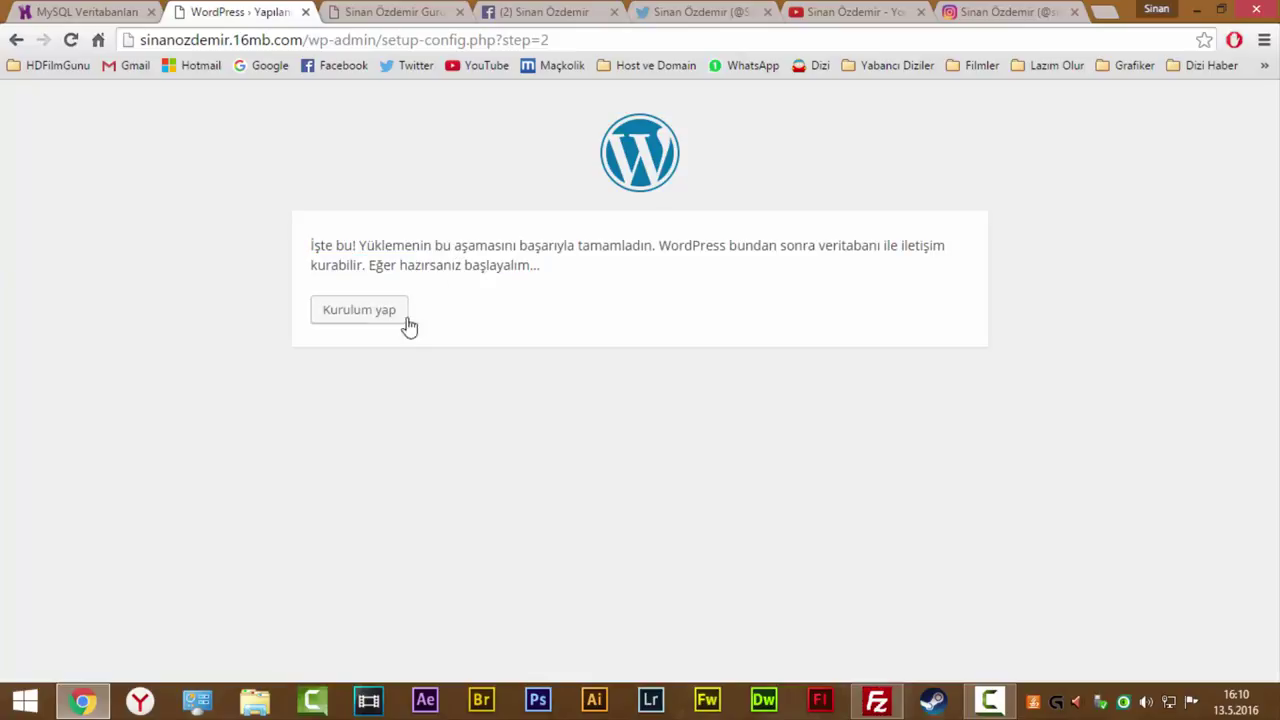
click(371, 314)
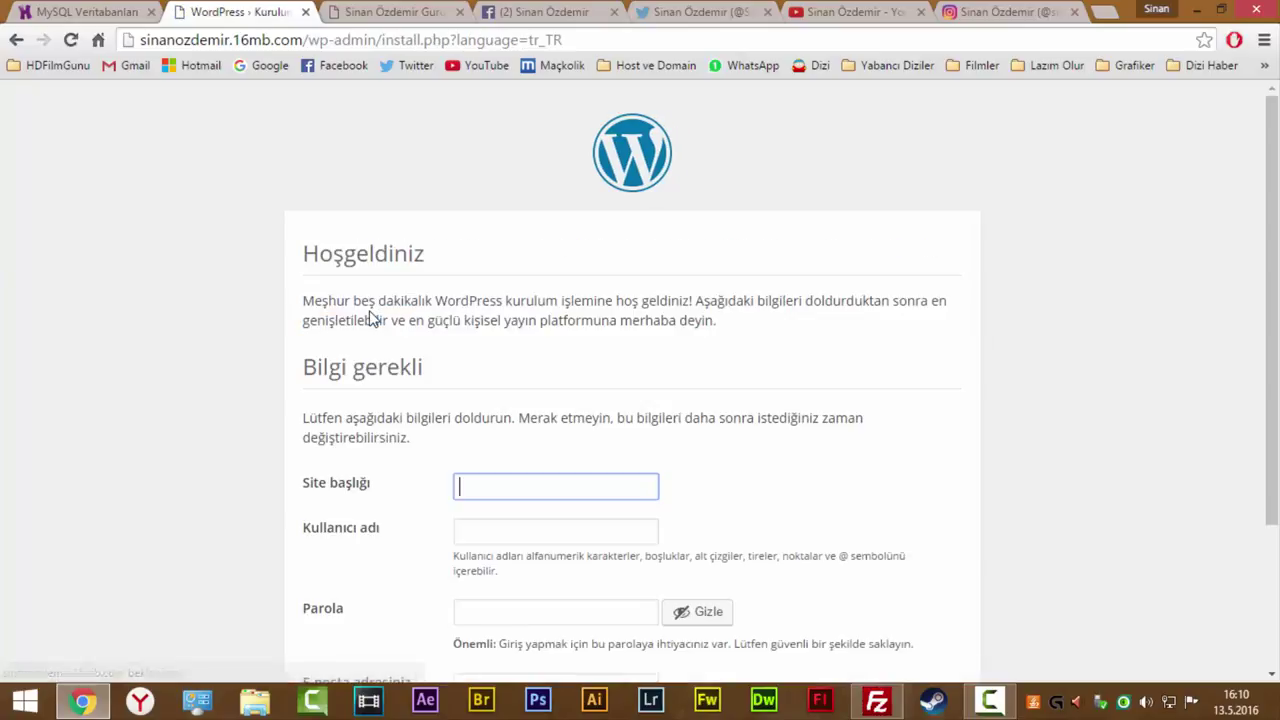
scroll(491, 317, down, 2)
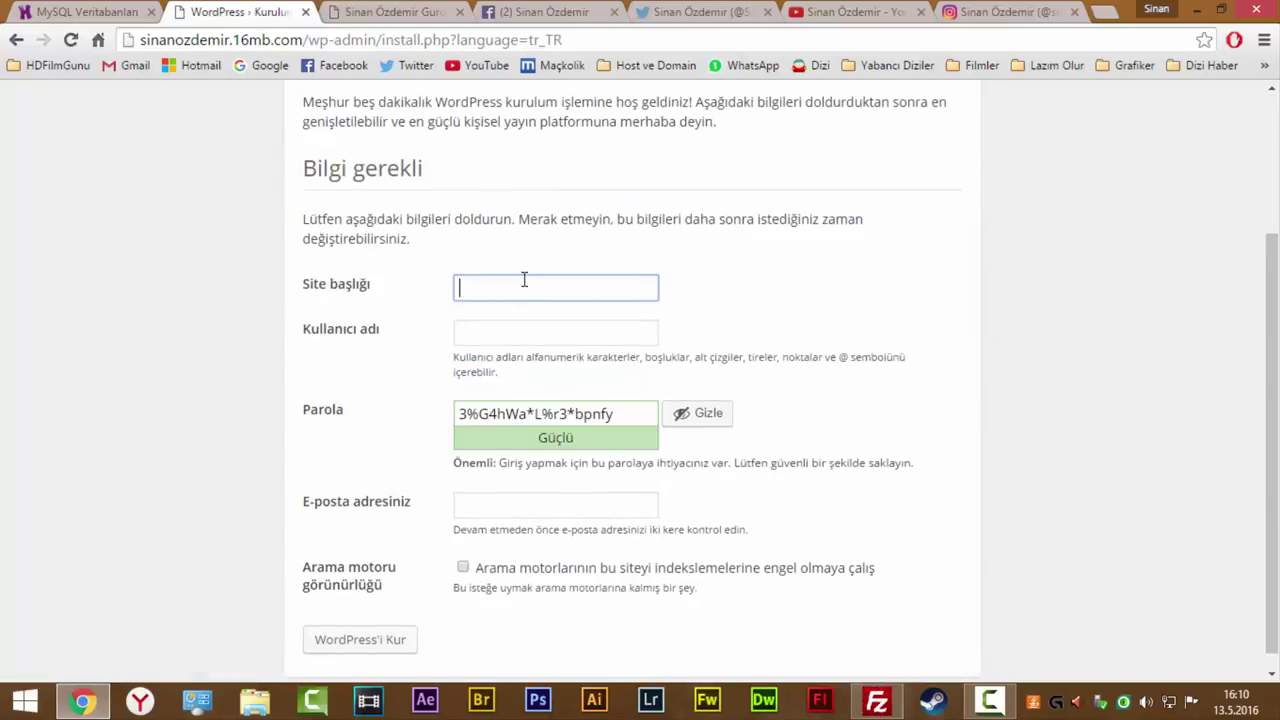
Enter the site title, admin username and a weak password, confirming the weak password.
text(Sinan Özdemir Gururla Sunar :))
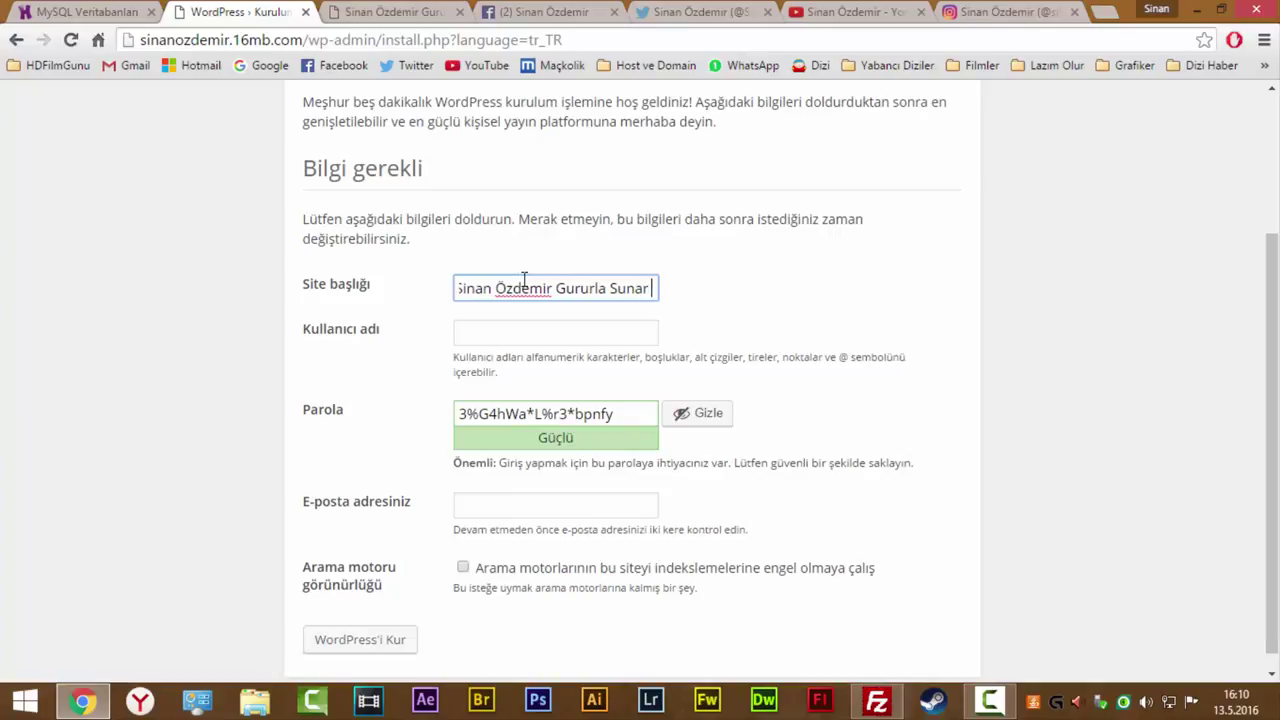
click(507, 330)
text(Admin)
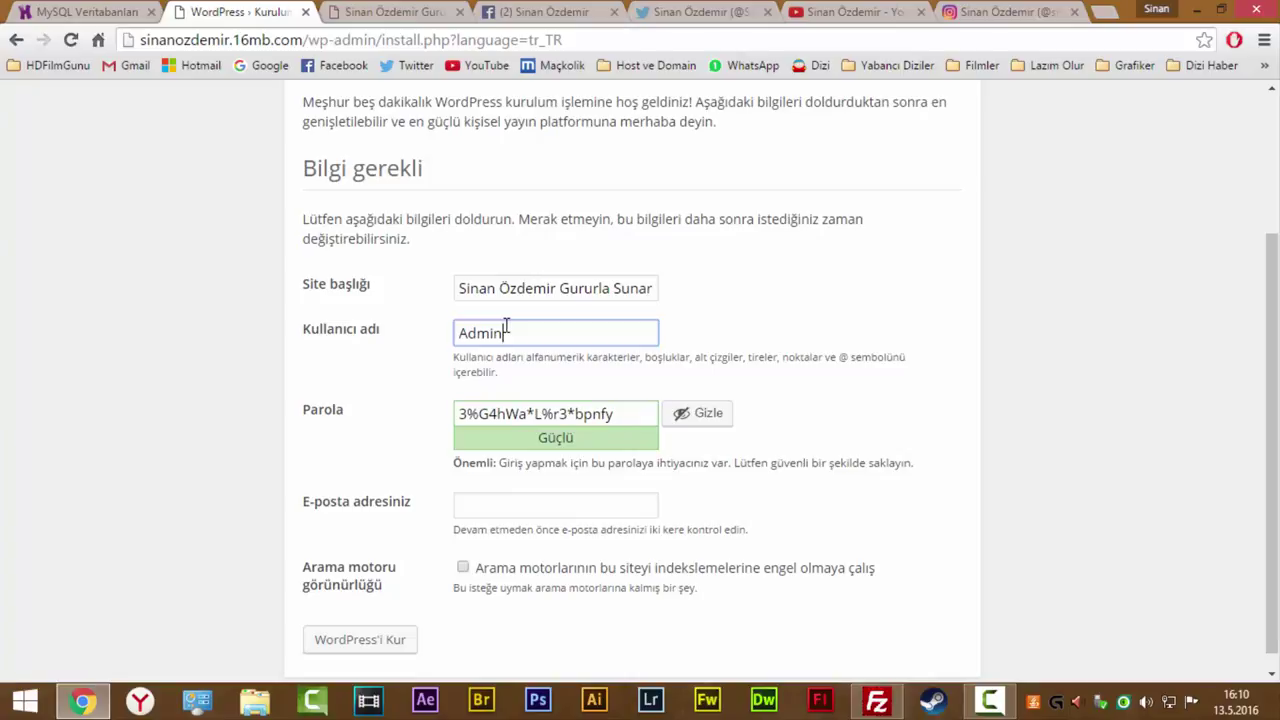
key(Tab)
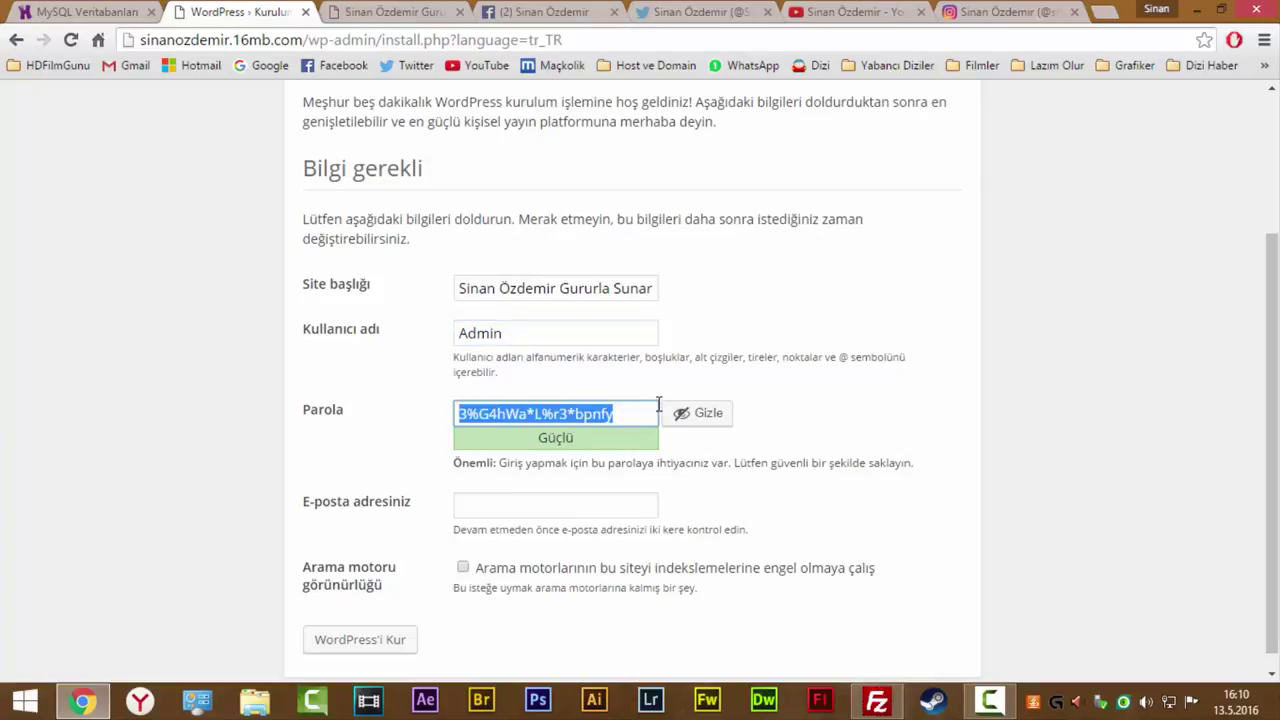
text(de)
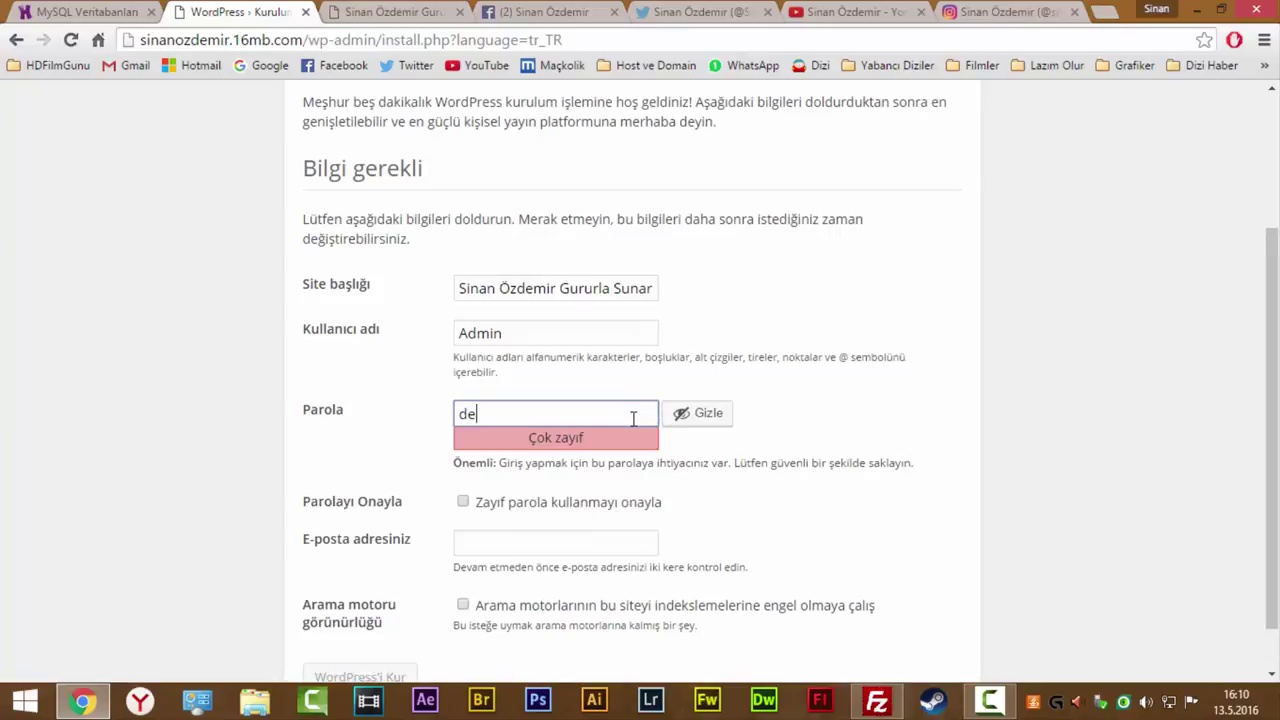
text(neme123)
drag(580, 442, 516, 440)
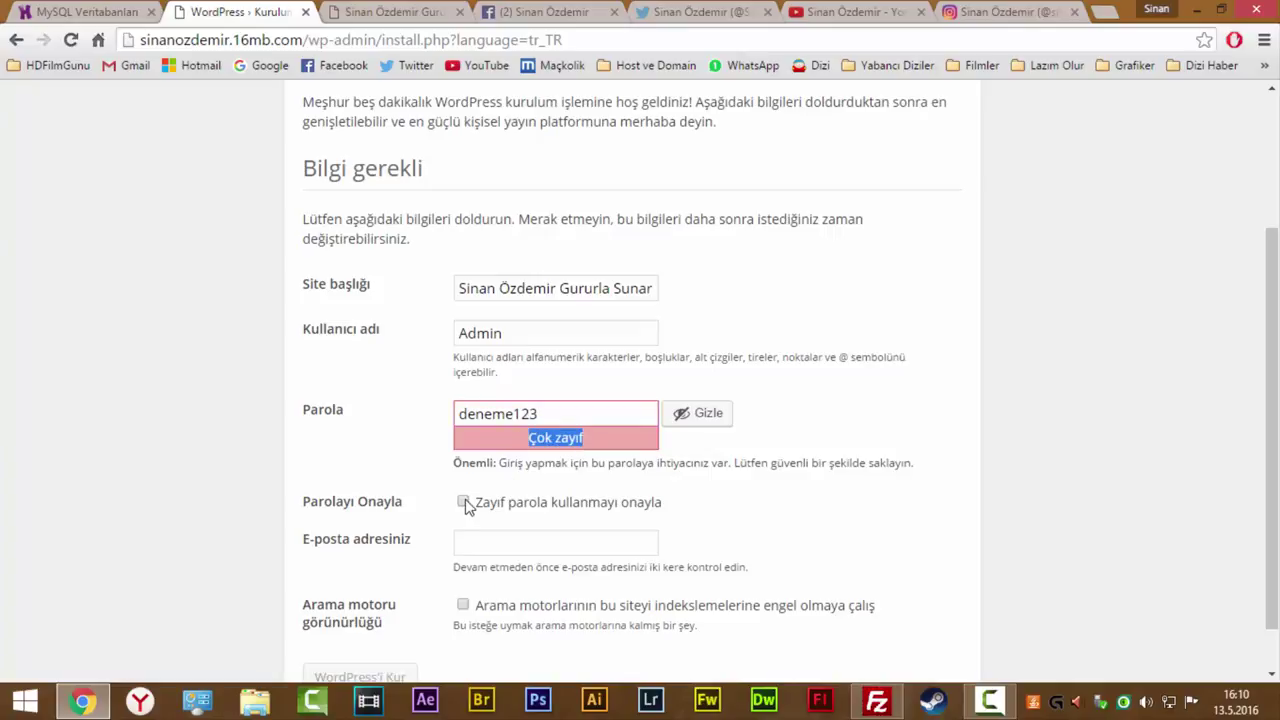
click(464, 503)
click(570, 416)
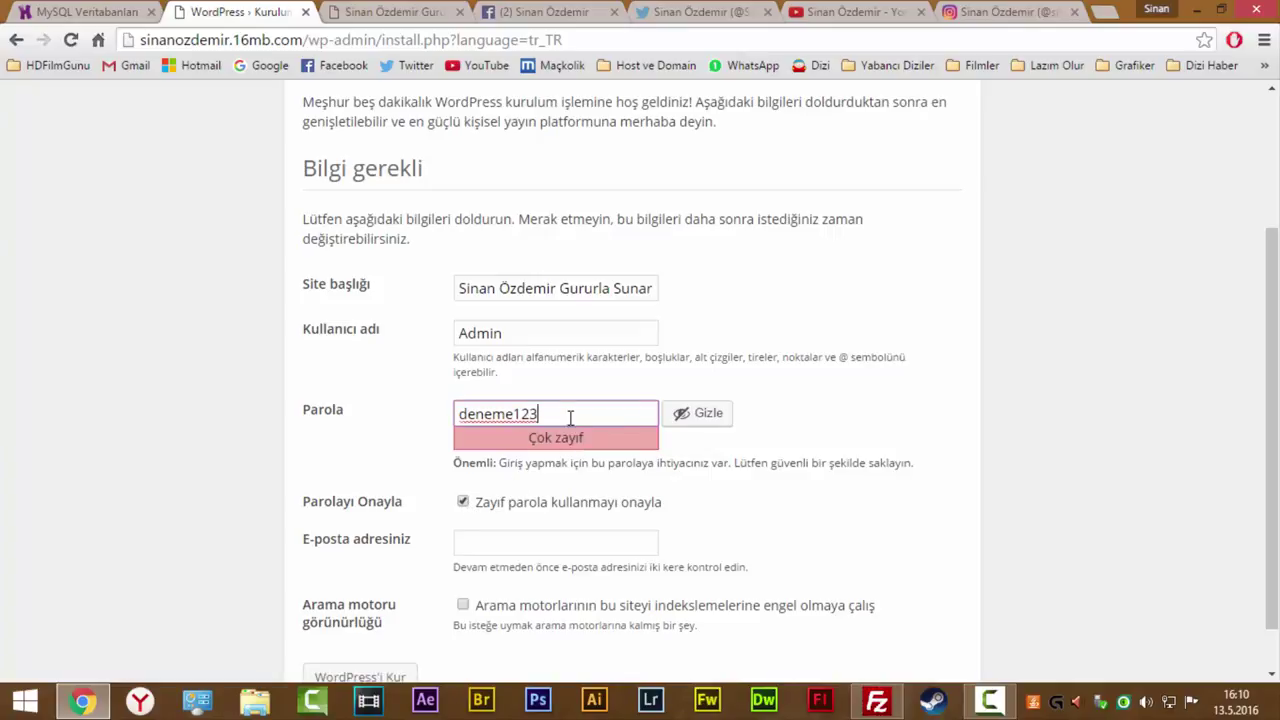
scroll(675, 470, down, 1)
Enter the admin e-mail address, leave search indexing allowed, and run the installation.
click(492, 481)
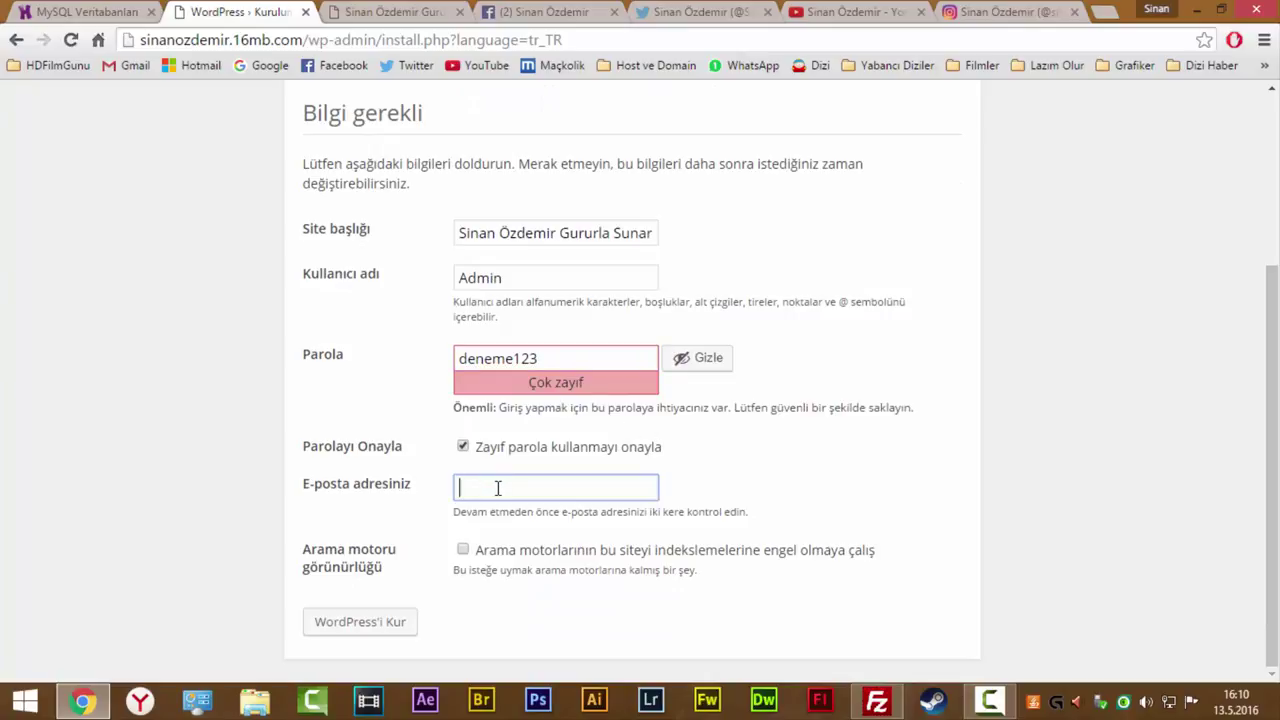
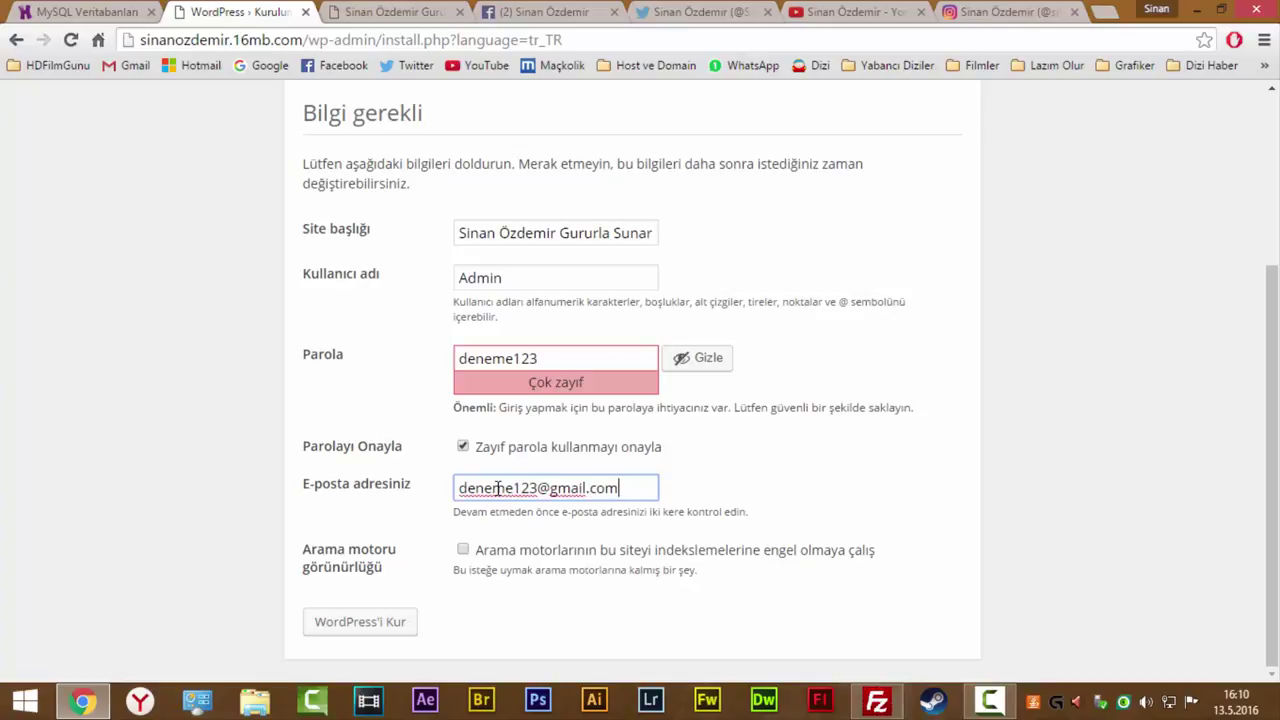
drag(637, 489, 480, 484)
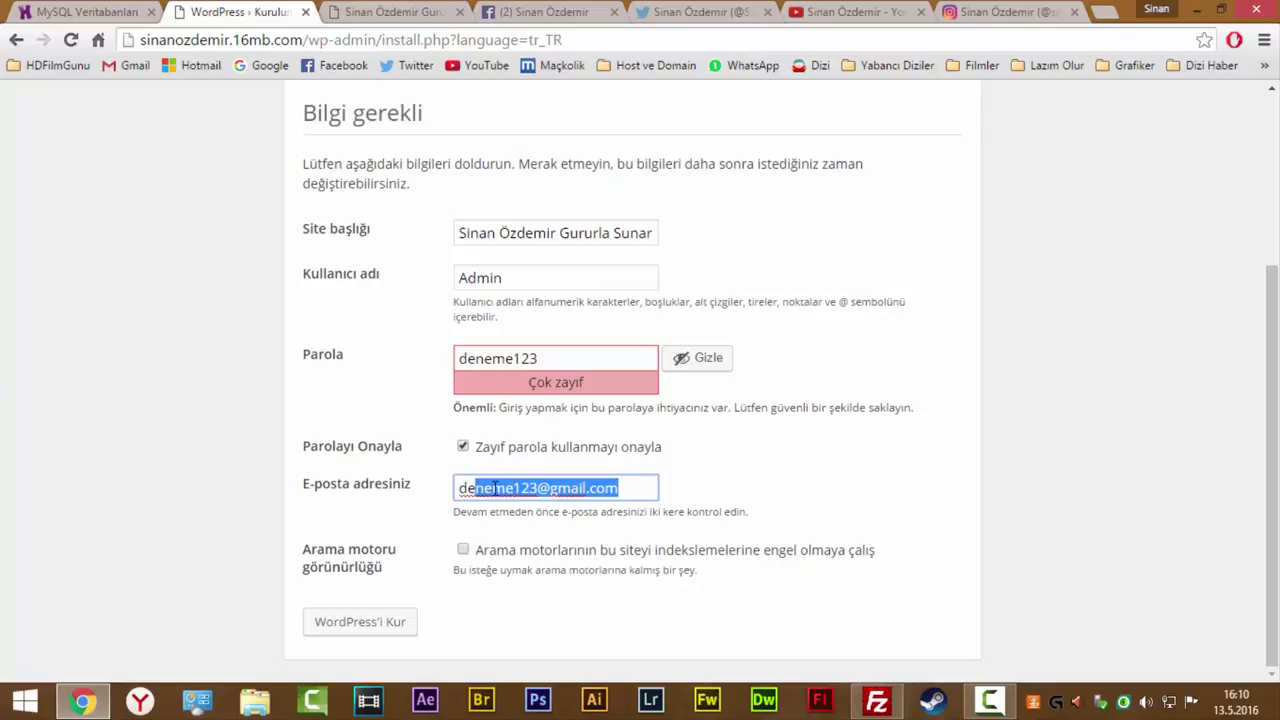
click(558, 495)
key(ctrl+a)
click(550, 488)
key(ctrl+a)
click(628, 488)
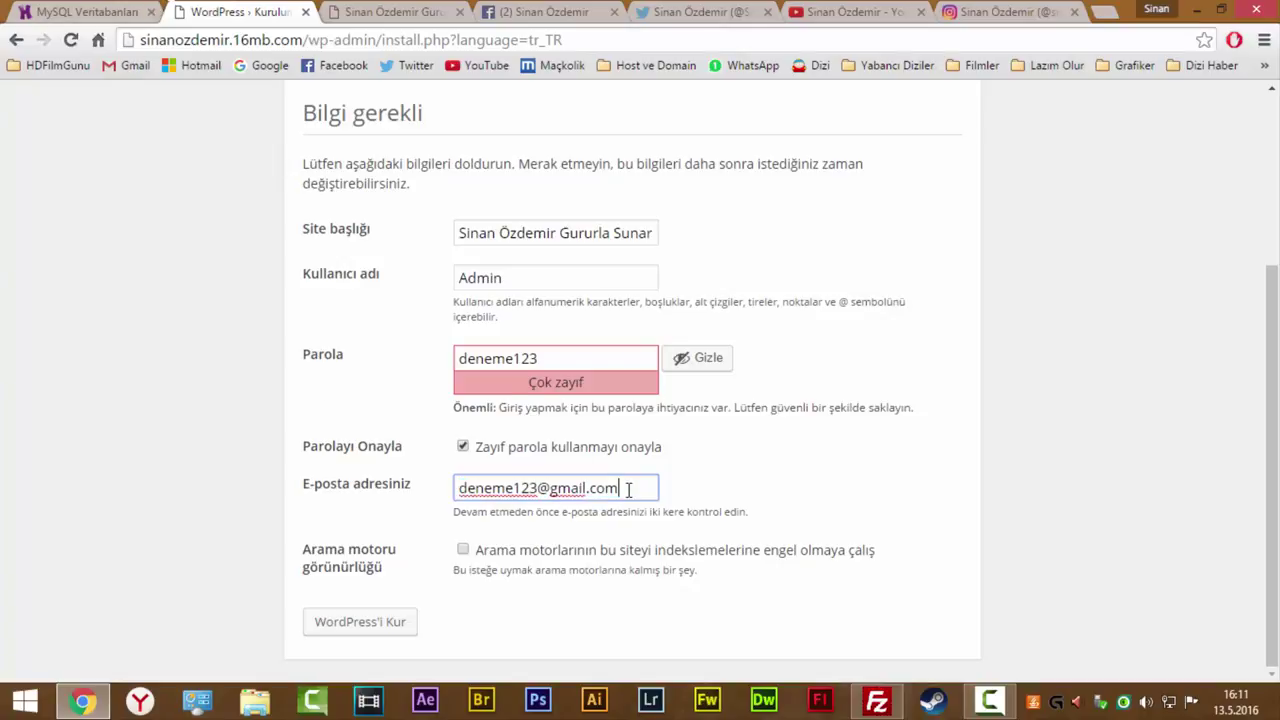
key(ctrl+a)
click(557, 488)
click(465, 551)
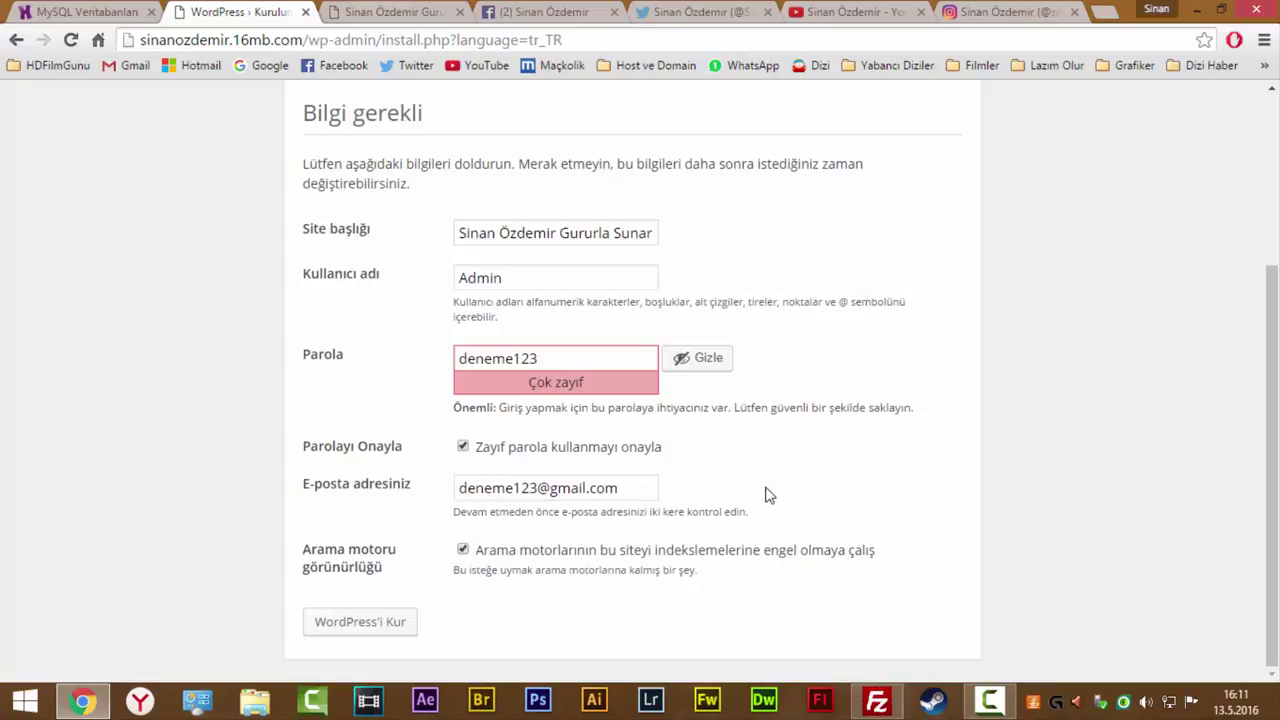
click(463, 550)
click(362, 630)
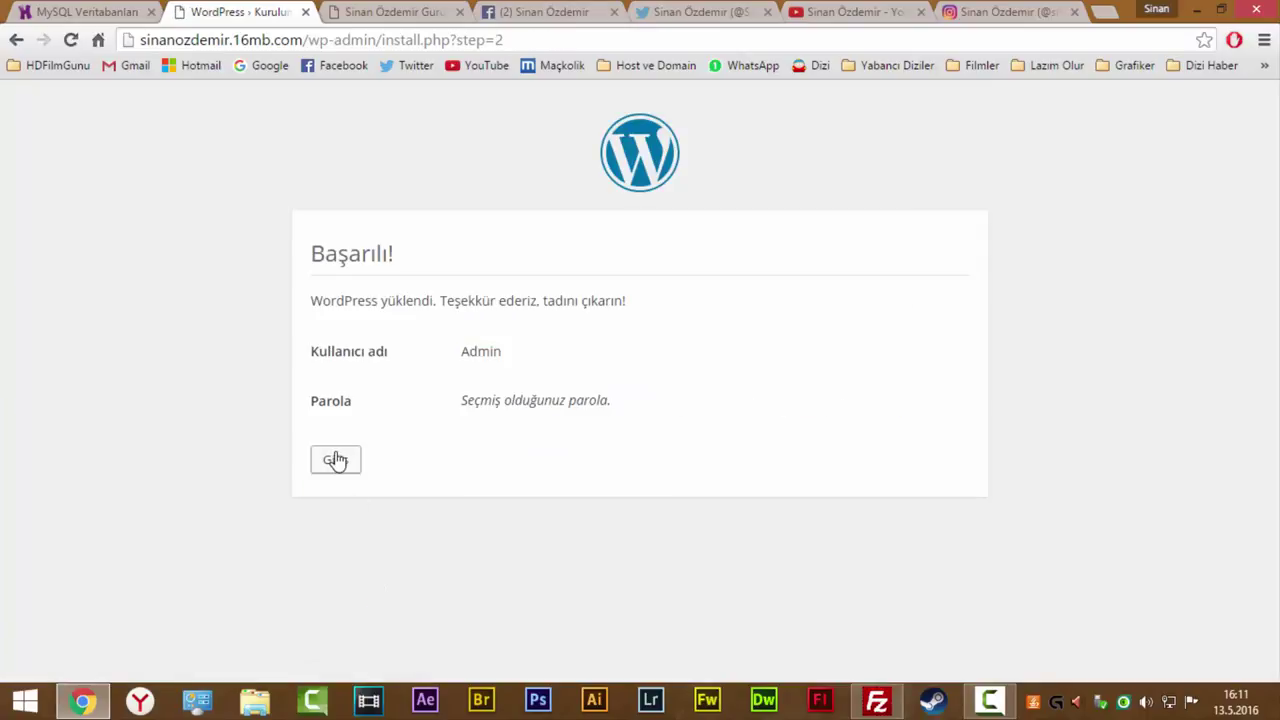
Sign in to the new site's admin area with the administrator username and password.
drag(331, 300, 685, 299)
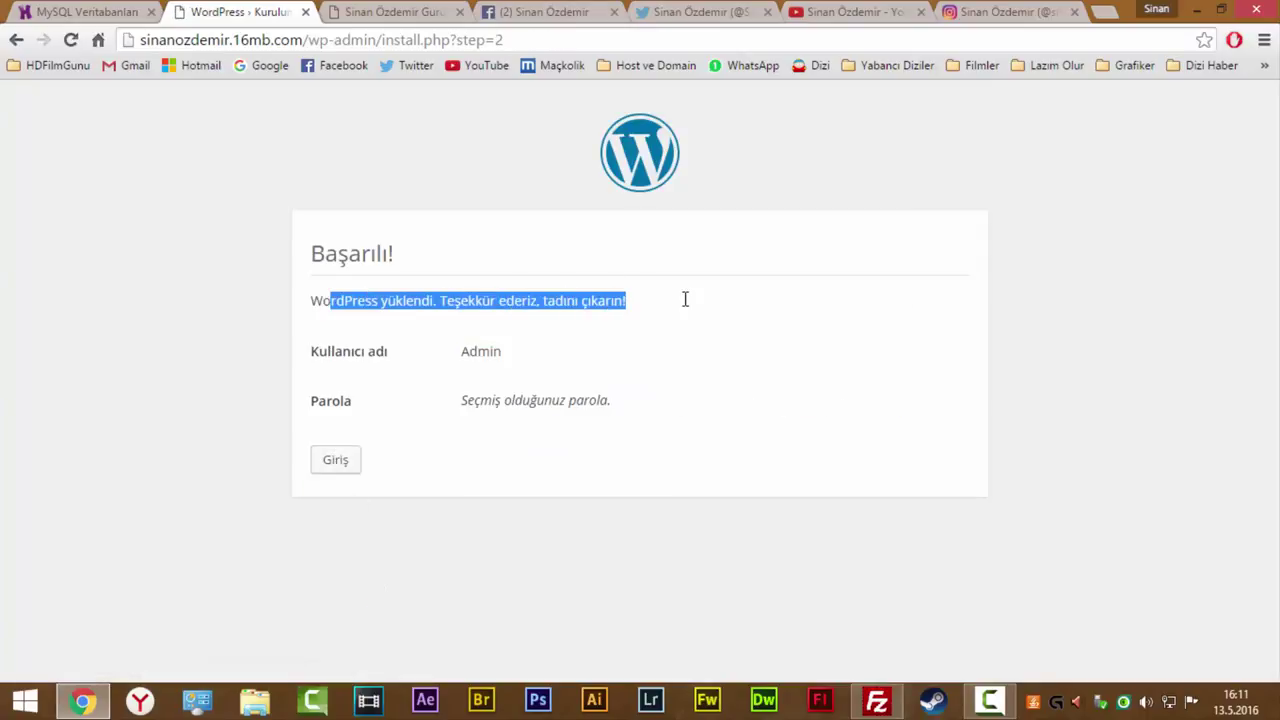
click(347, 470)
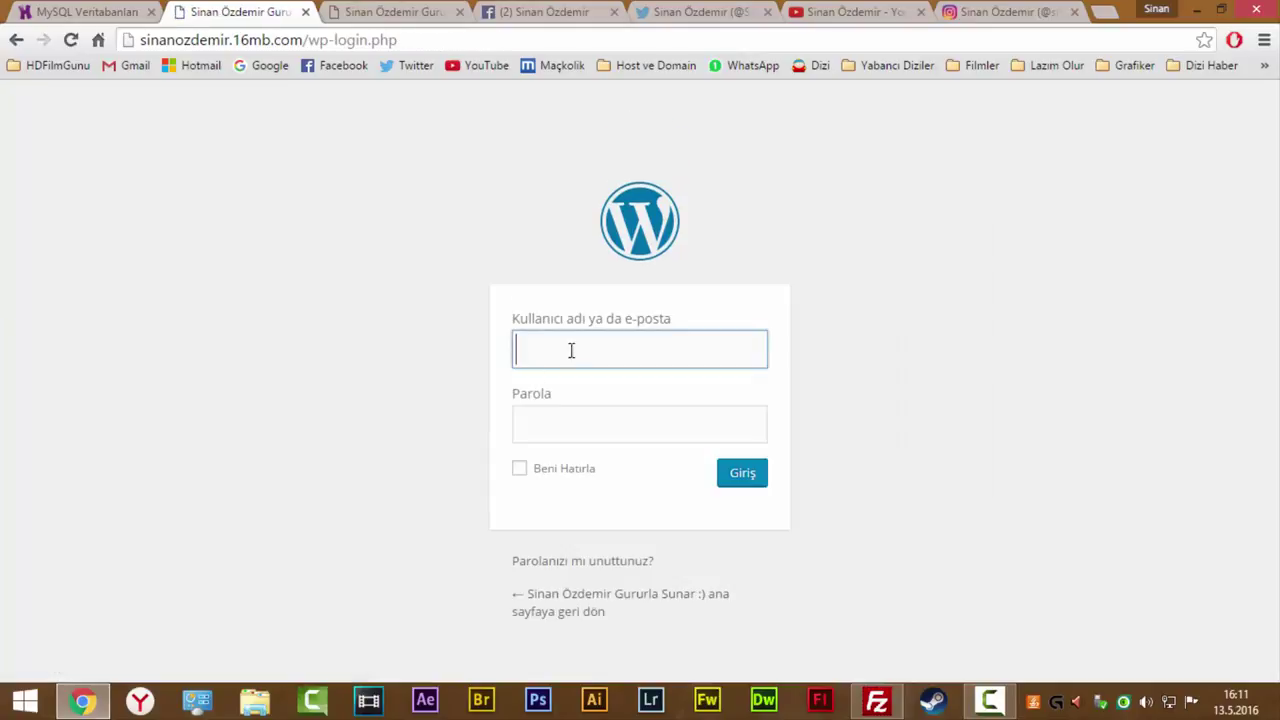
text(Admin)
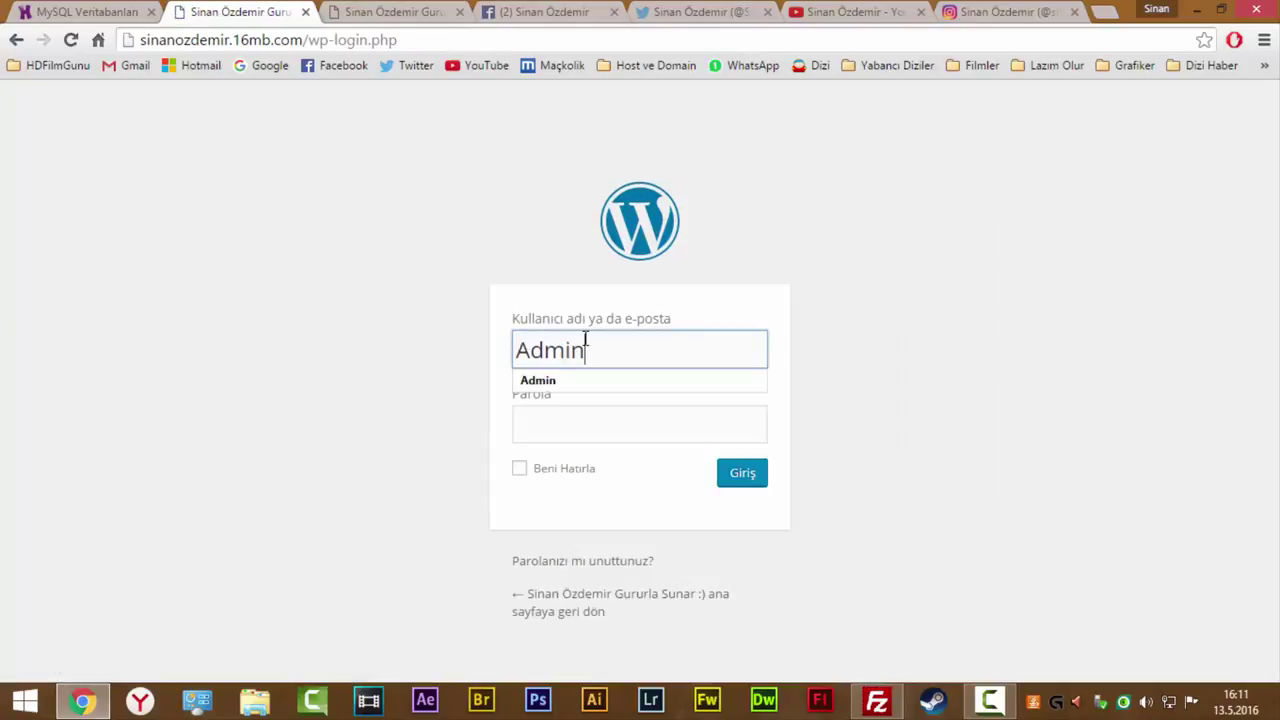
key(Tab)
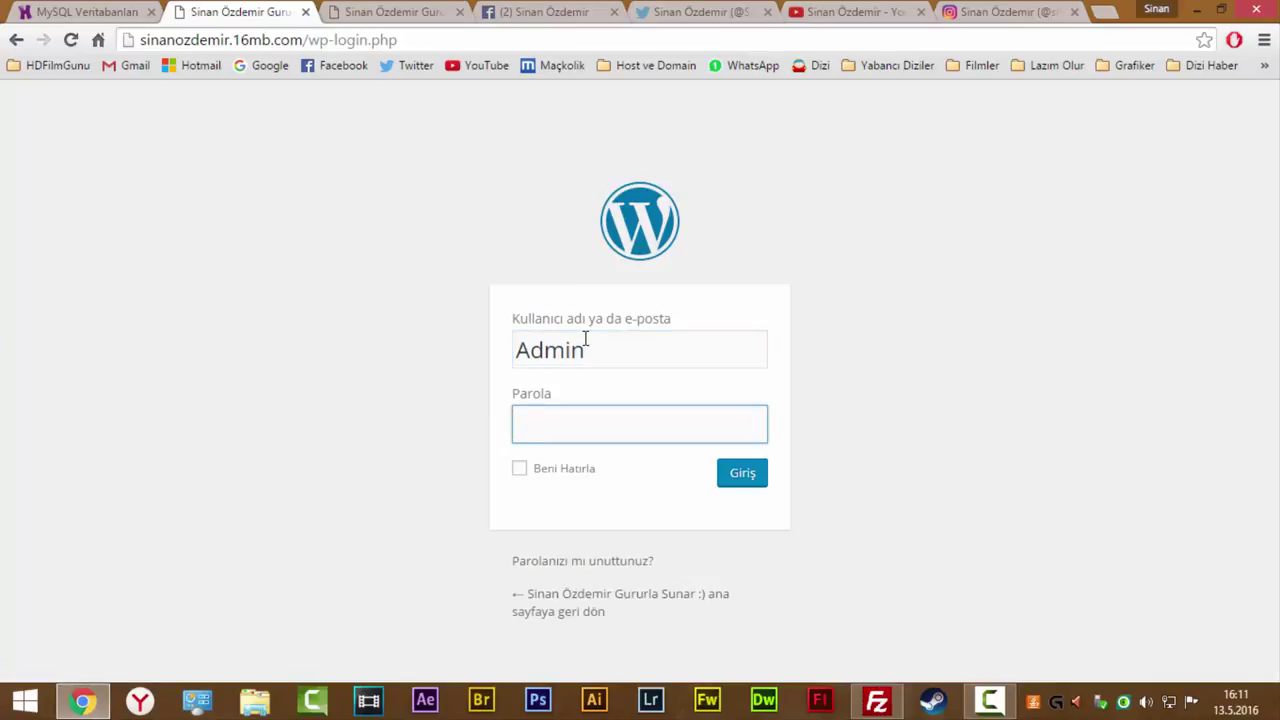
text(*********)
click(725, 485)
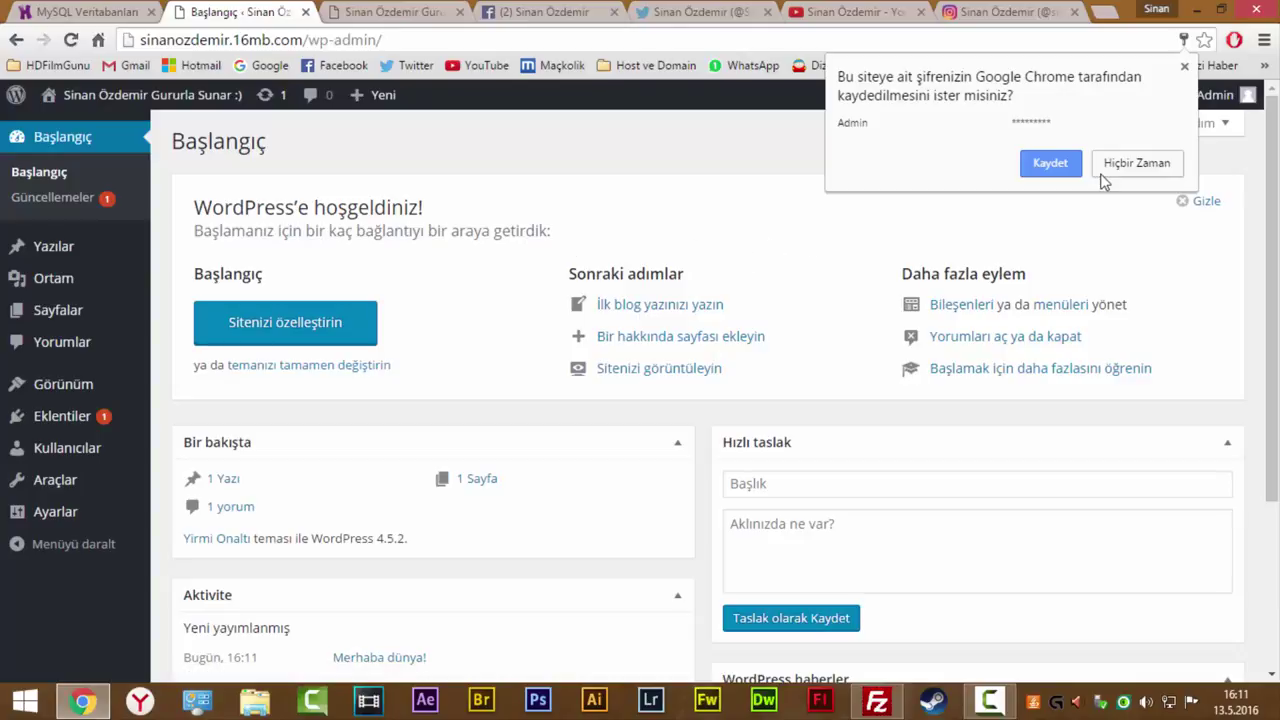
Decline Chrome's password save and open the Tüm yazılar posts list.
click(1102, 170)
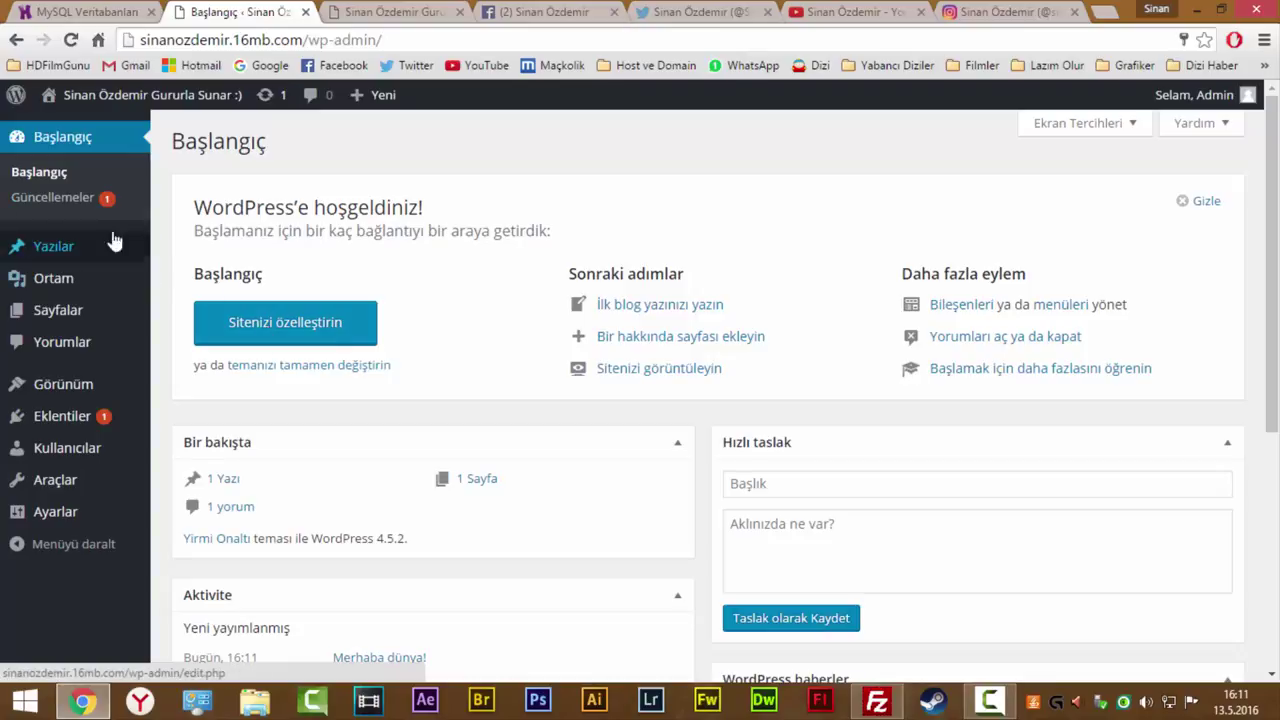
mouse_move(95, 260)
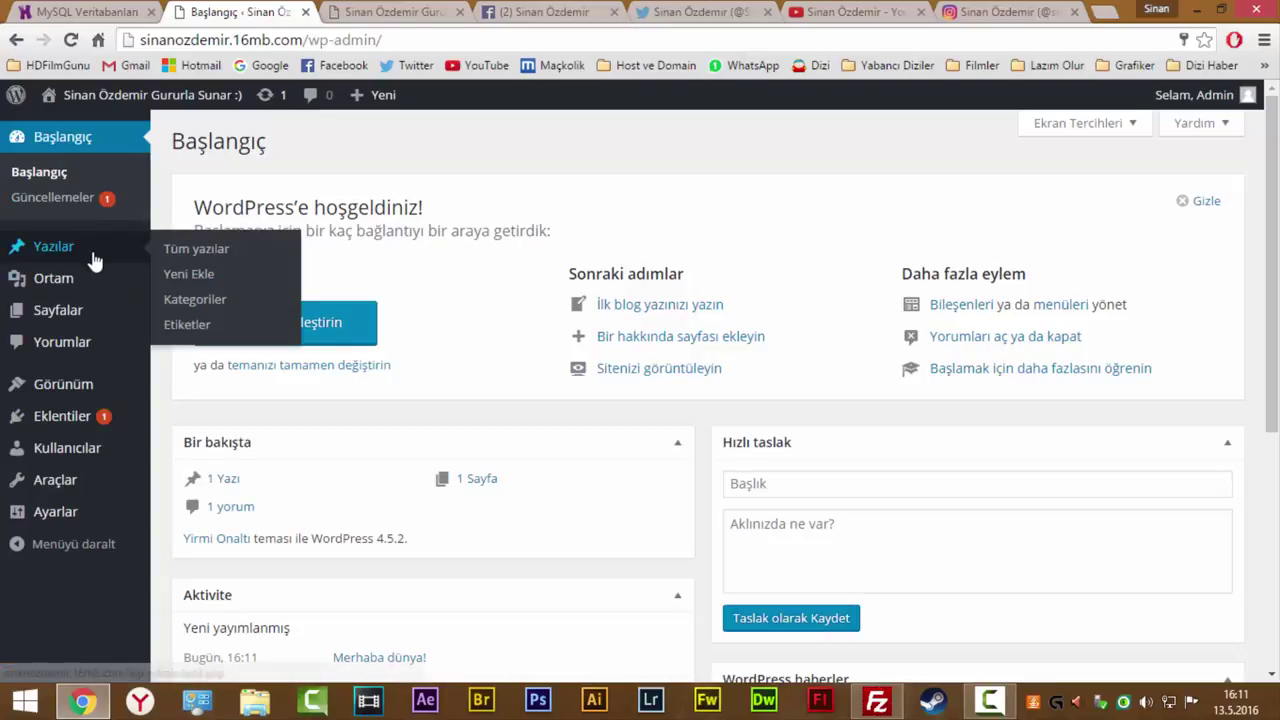
click(180, 250)
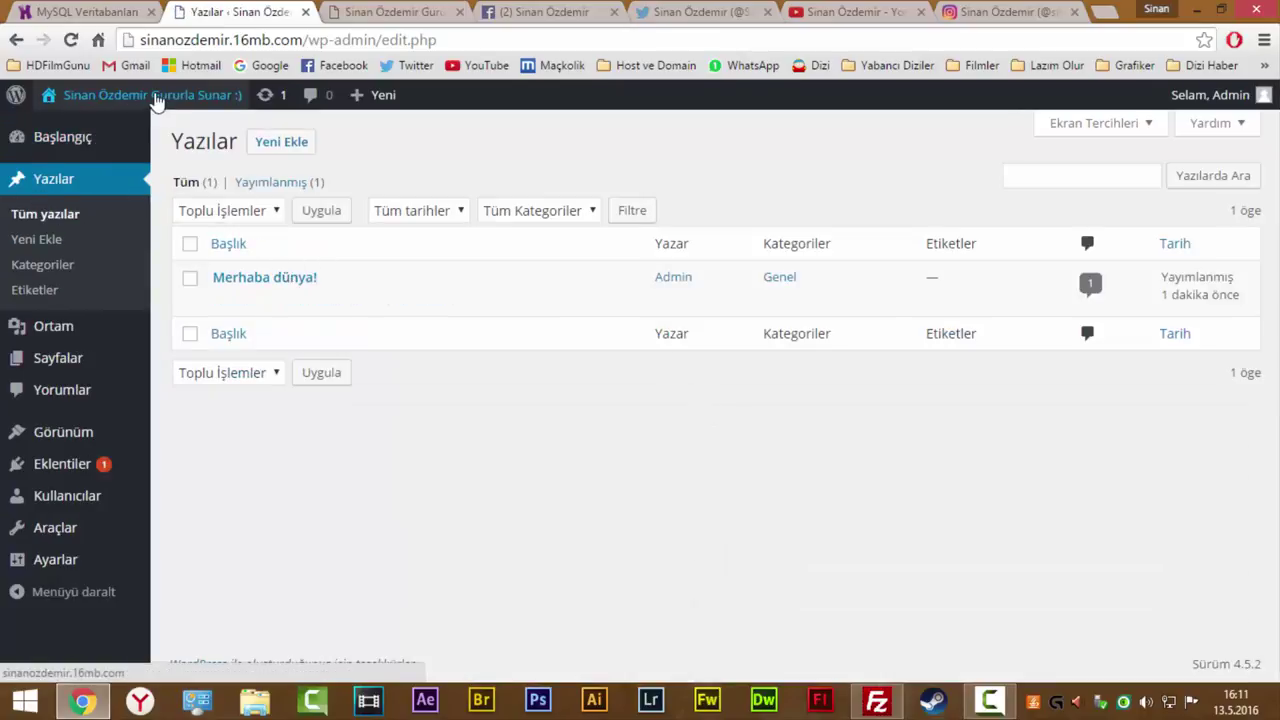
mouse_move(80, 95)
right_click(112, 132)
Open the live site in a new tab, look it over, and return to the posts list.
click(160, 139)
click(337, 14)
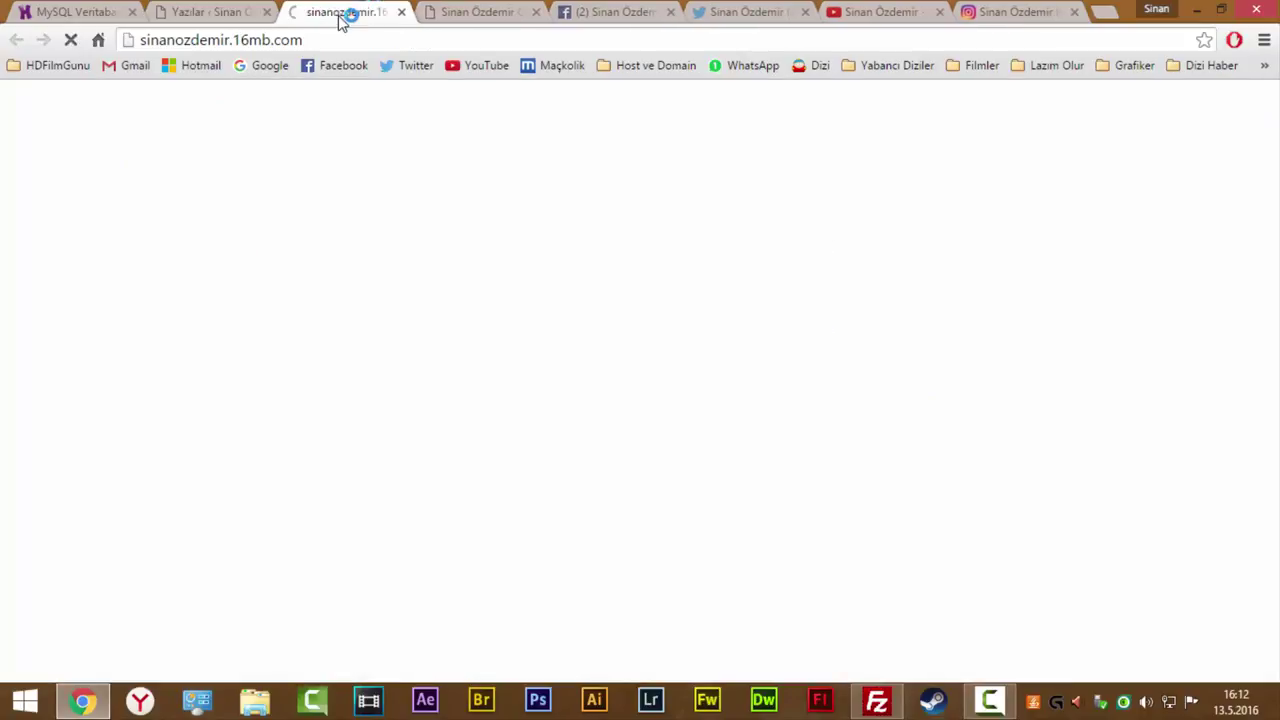
scroll(340, 160, down, 5)
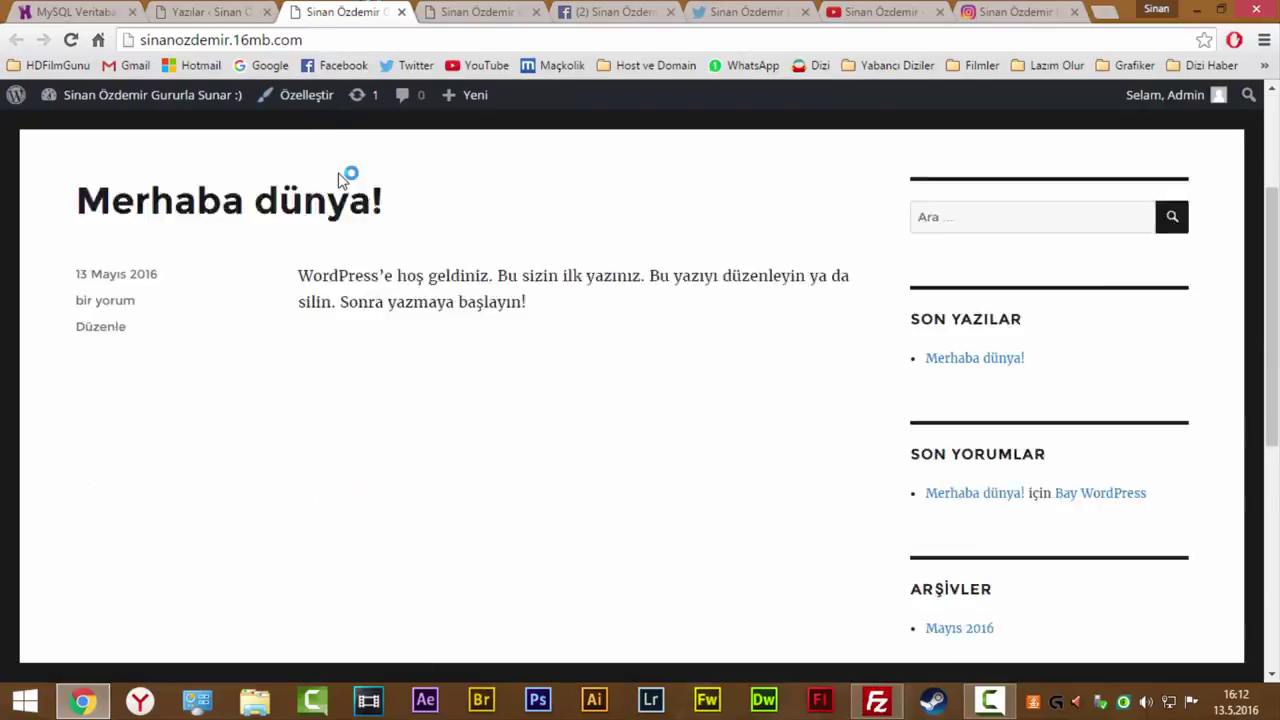
scroll(400, 200, up, 2)
scroll(337, 152, up, 2)
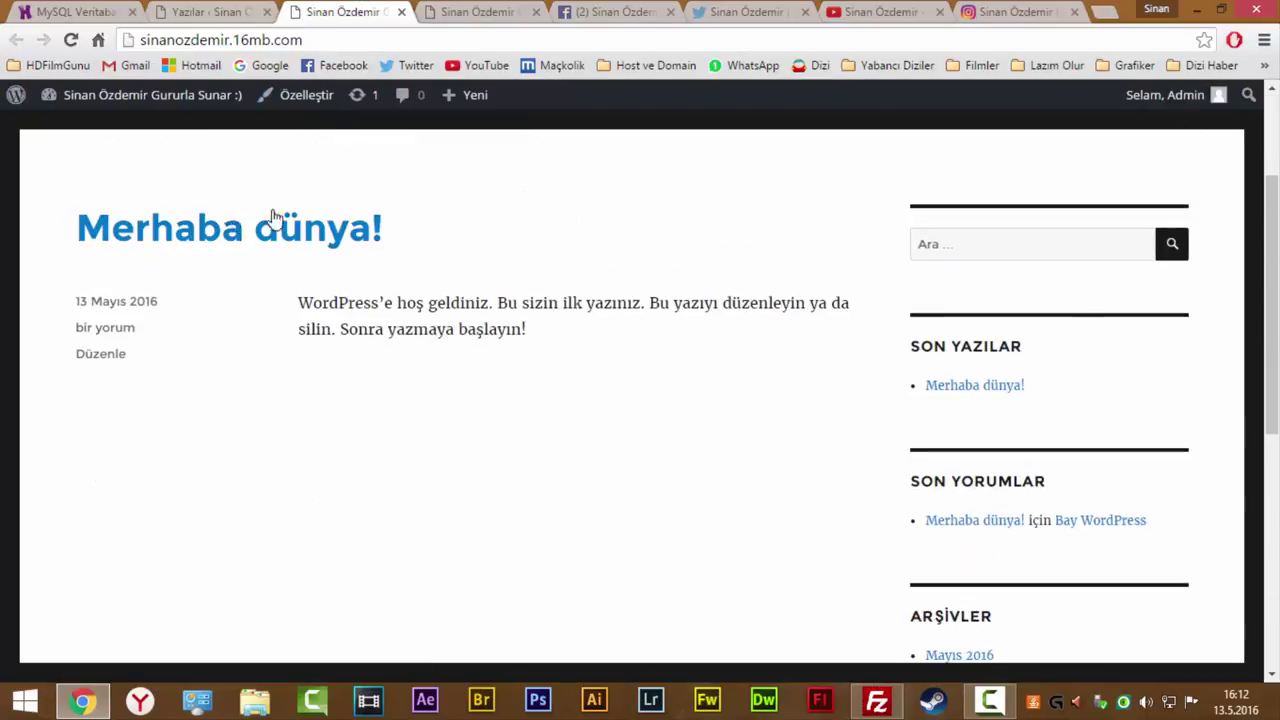
key(ctrl+shift+Tab)
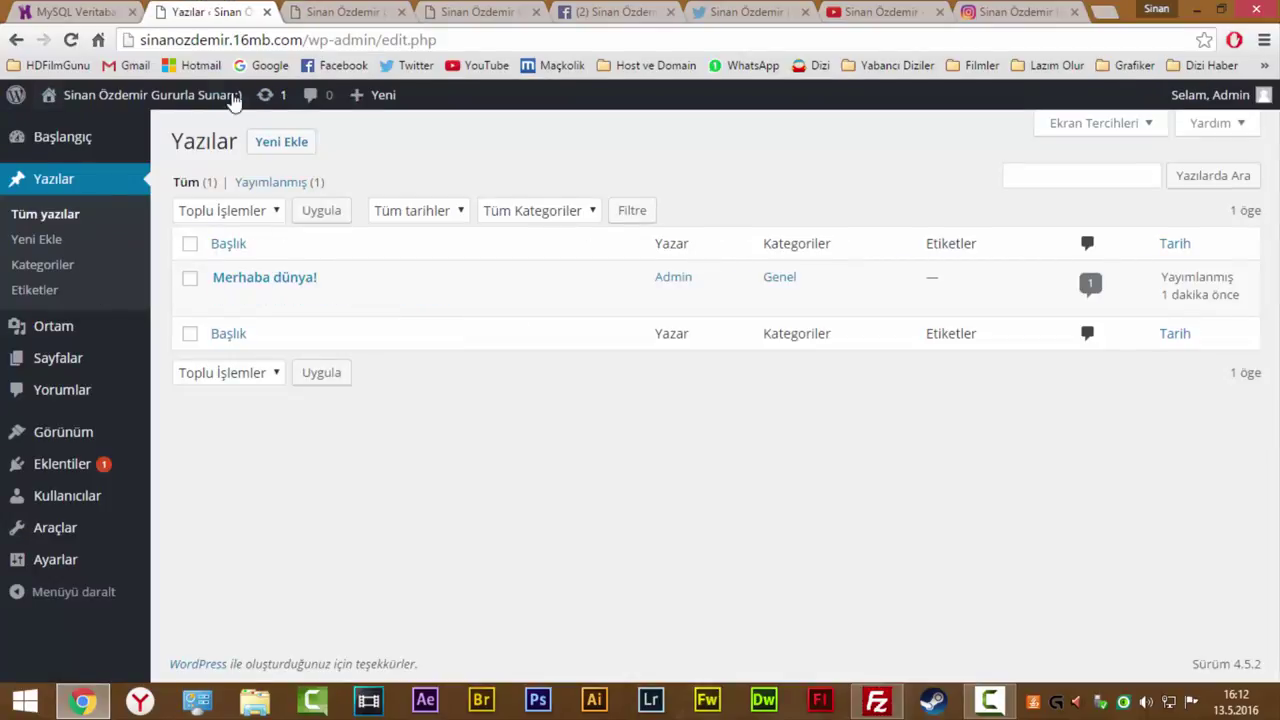
Open Merhaba dünya for editing and bring up Kategoriler in a separate tab.
click(290, 283)
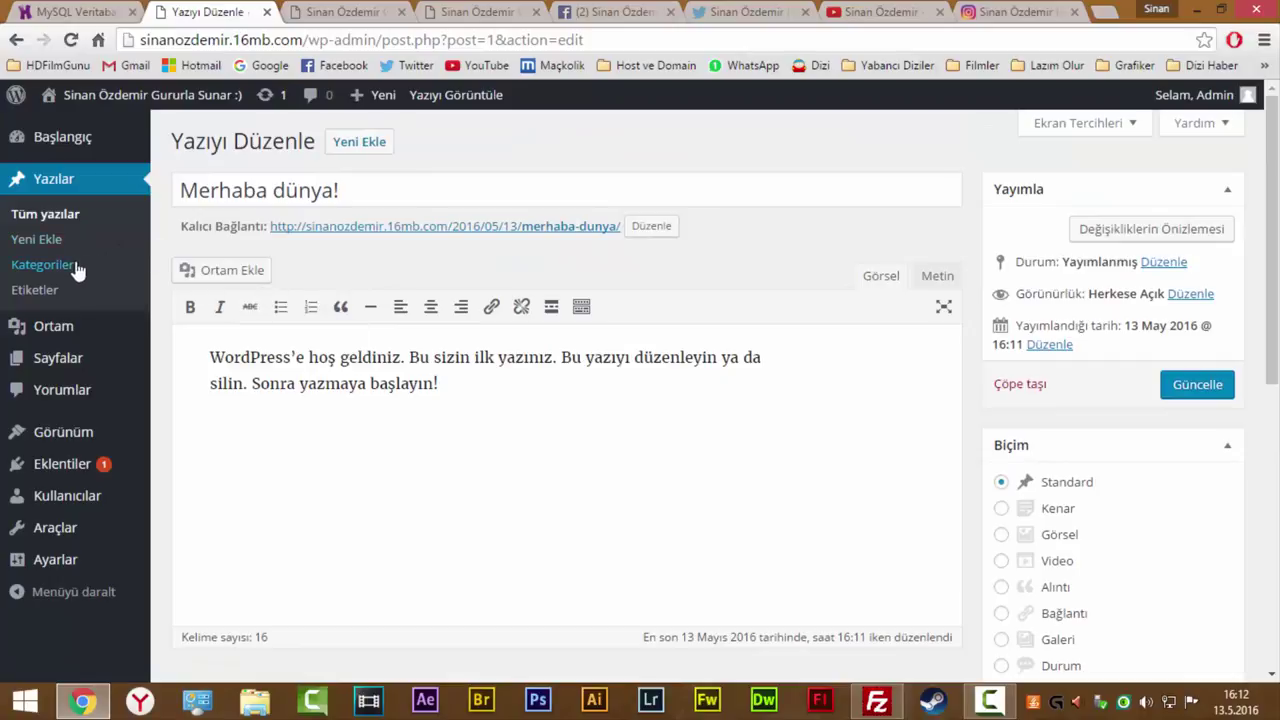
click(73, 266)
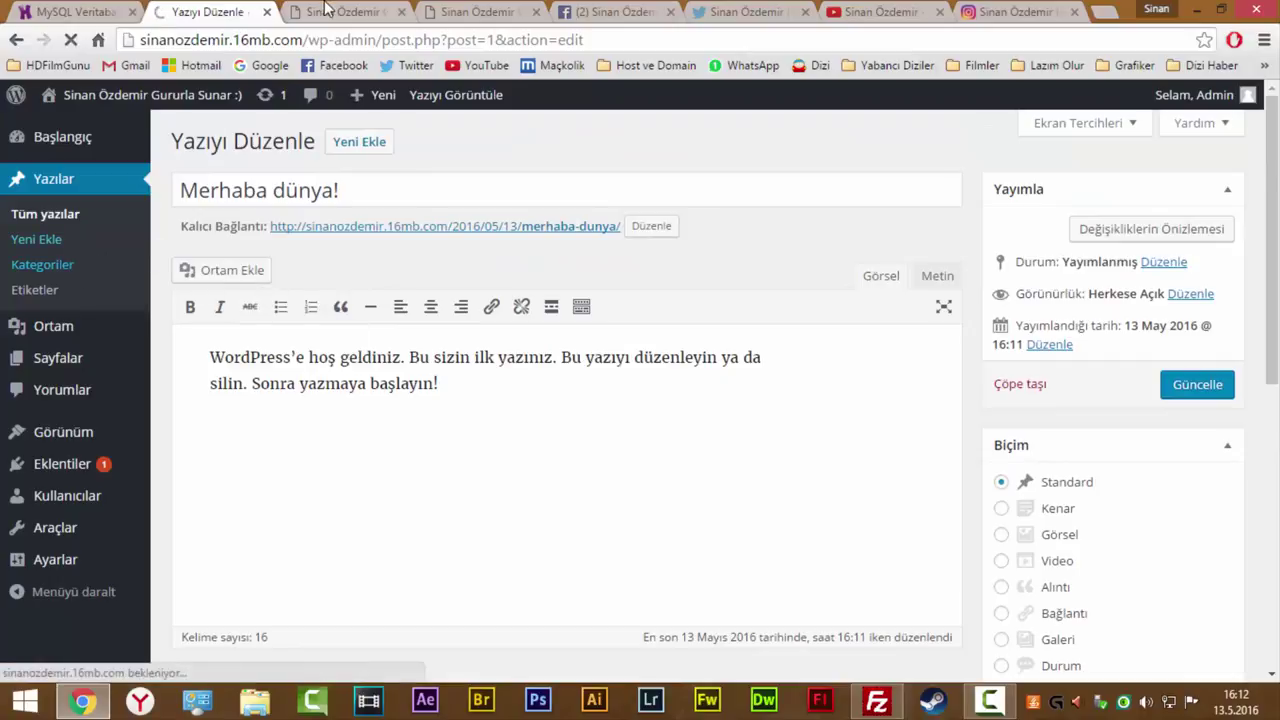
key(ctrl+Tab)
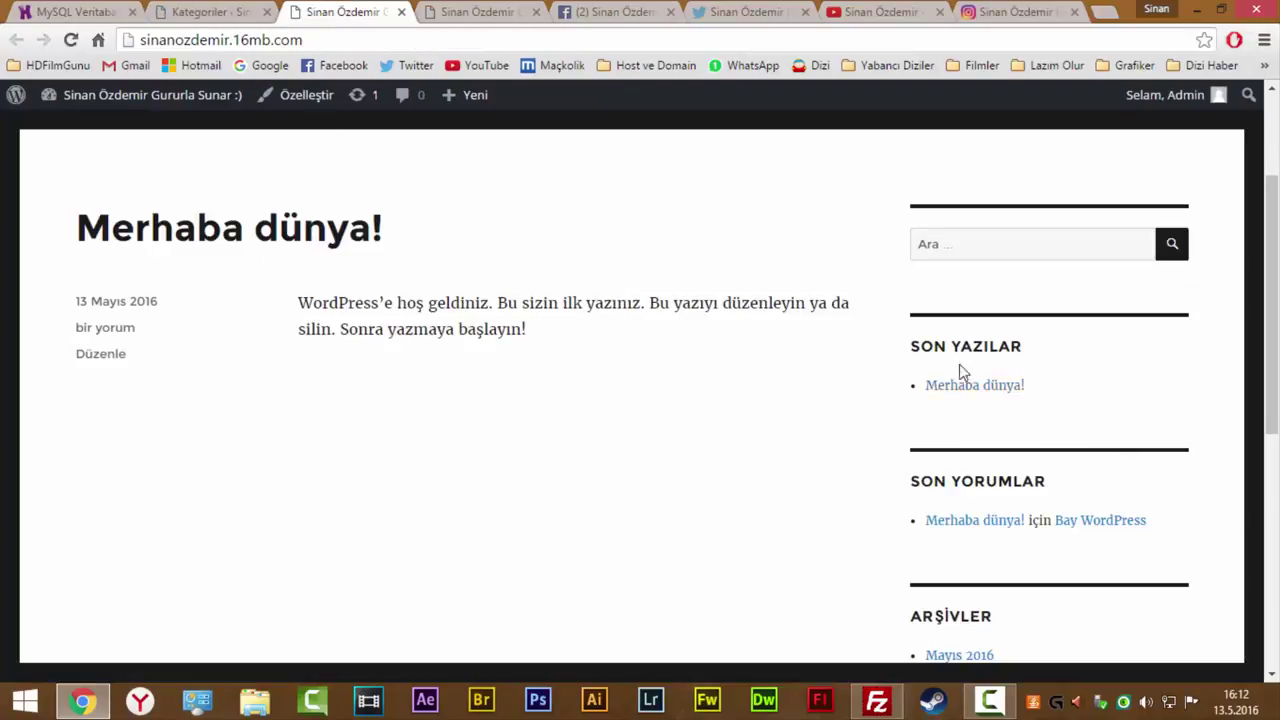
scroll(950, 481, down, 3)
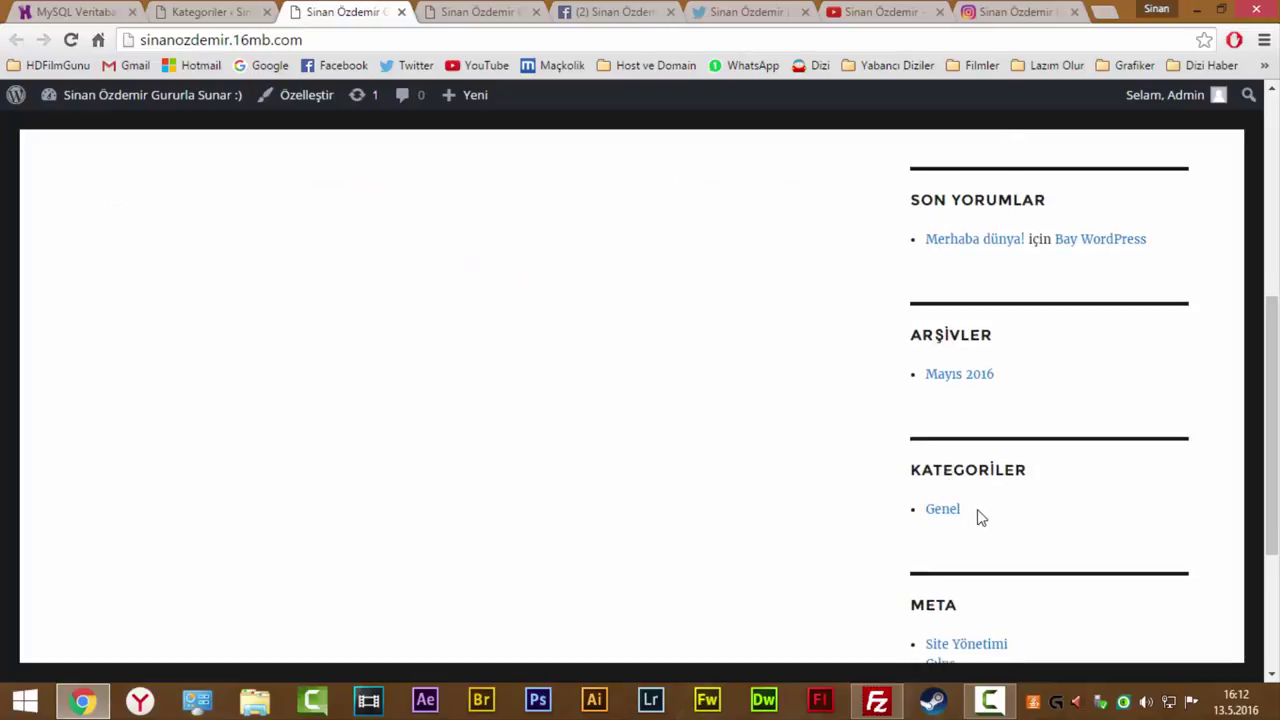
drag(977, 516, 921, 513)
click(230, 8)
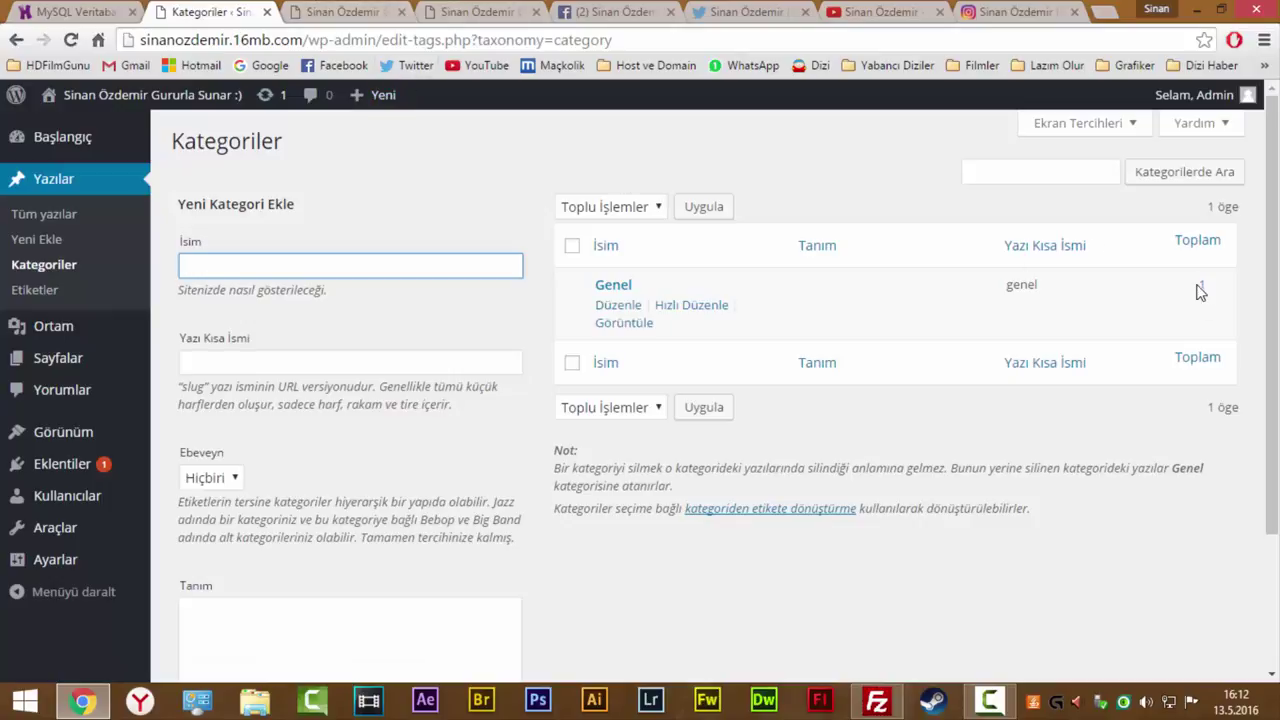
Add the new category Oyun under Yeni Kategori Ekle.
drag(1196, 286, 390, 345)
click(390, 345)
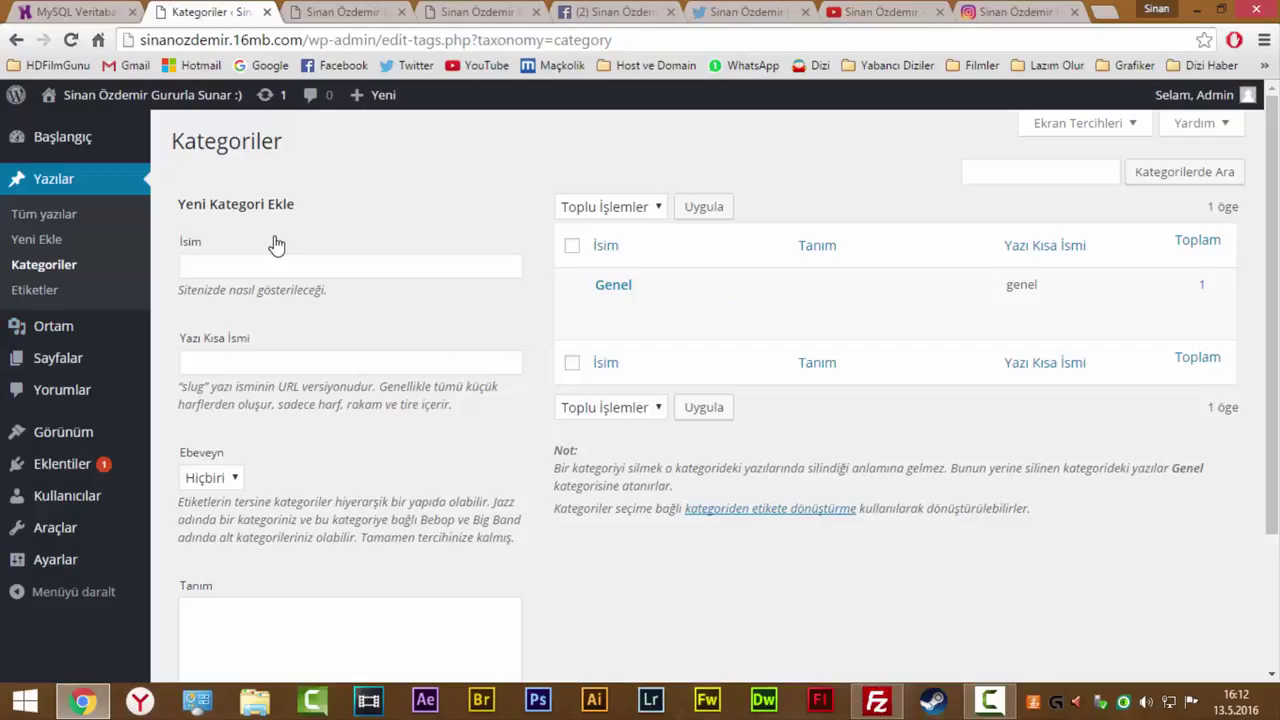
click(284, 268)
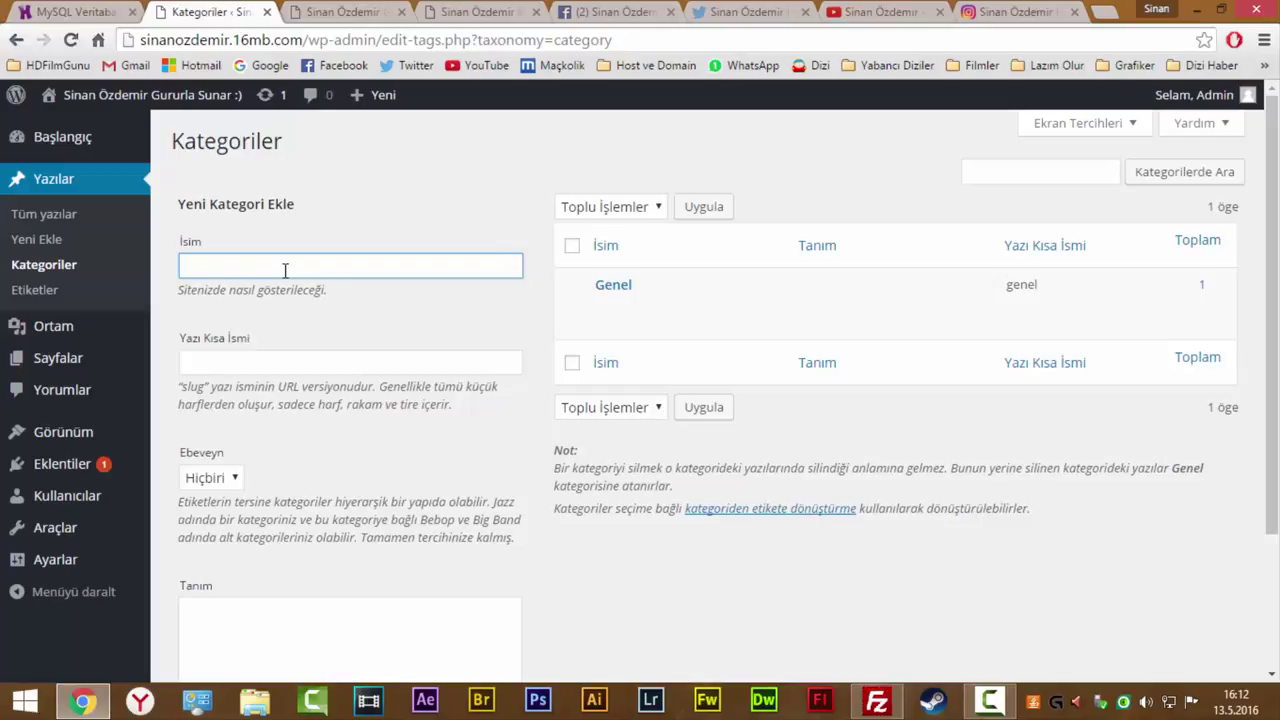
text(Oyunla)
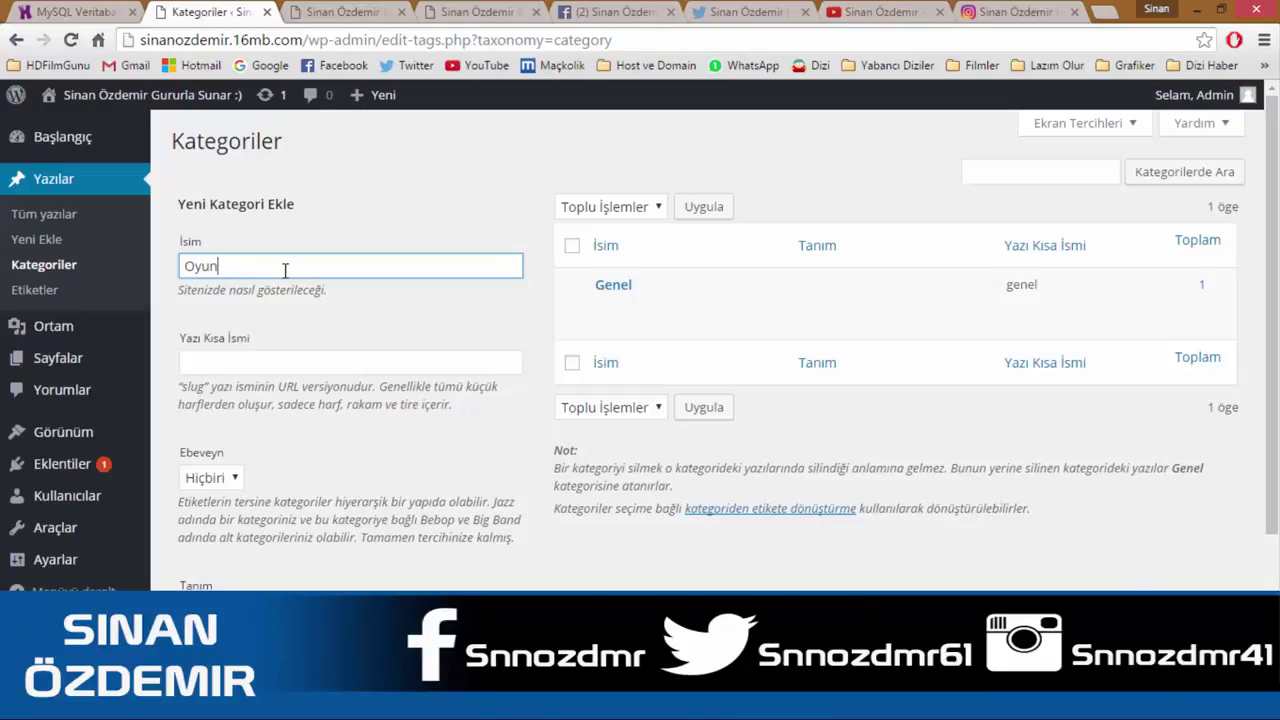
key(Return)
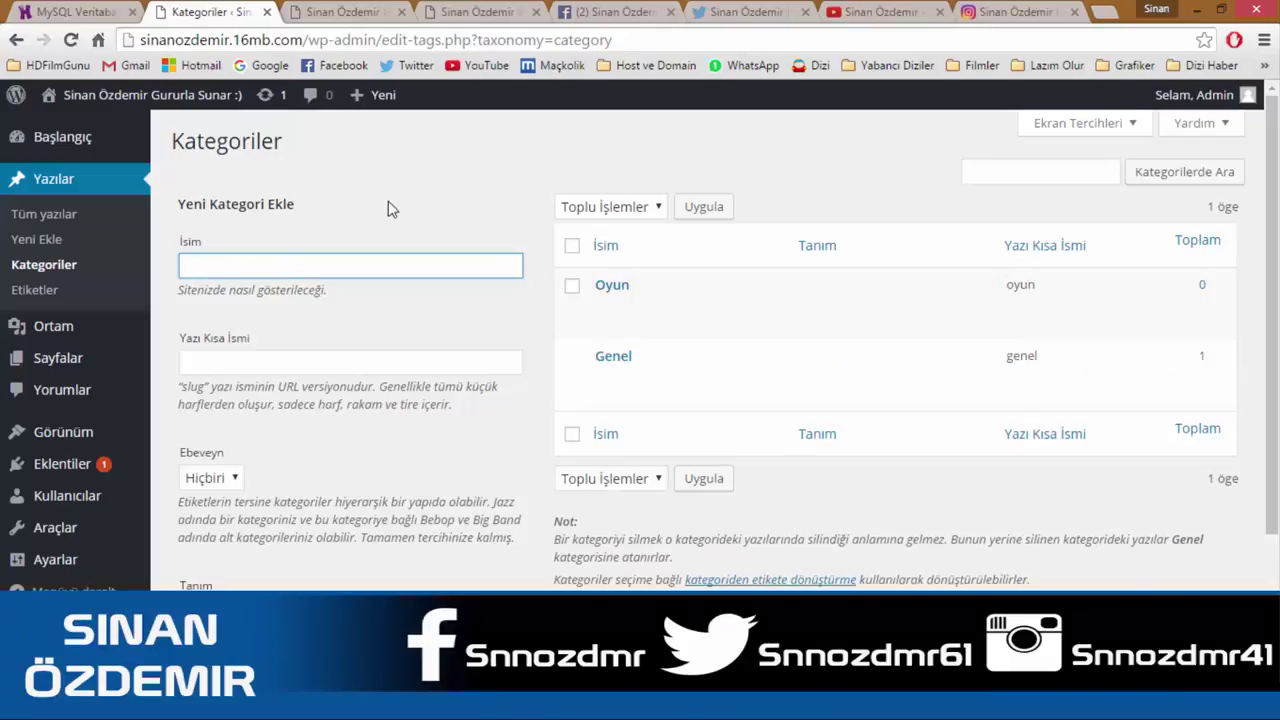
Start a new post titled 'Oyun deneme yazısı' with body text 'denemeyazı'.
click(48, 240)
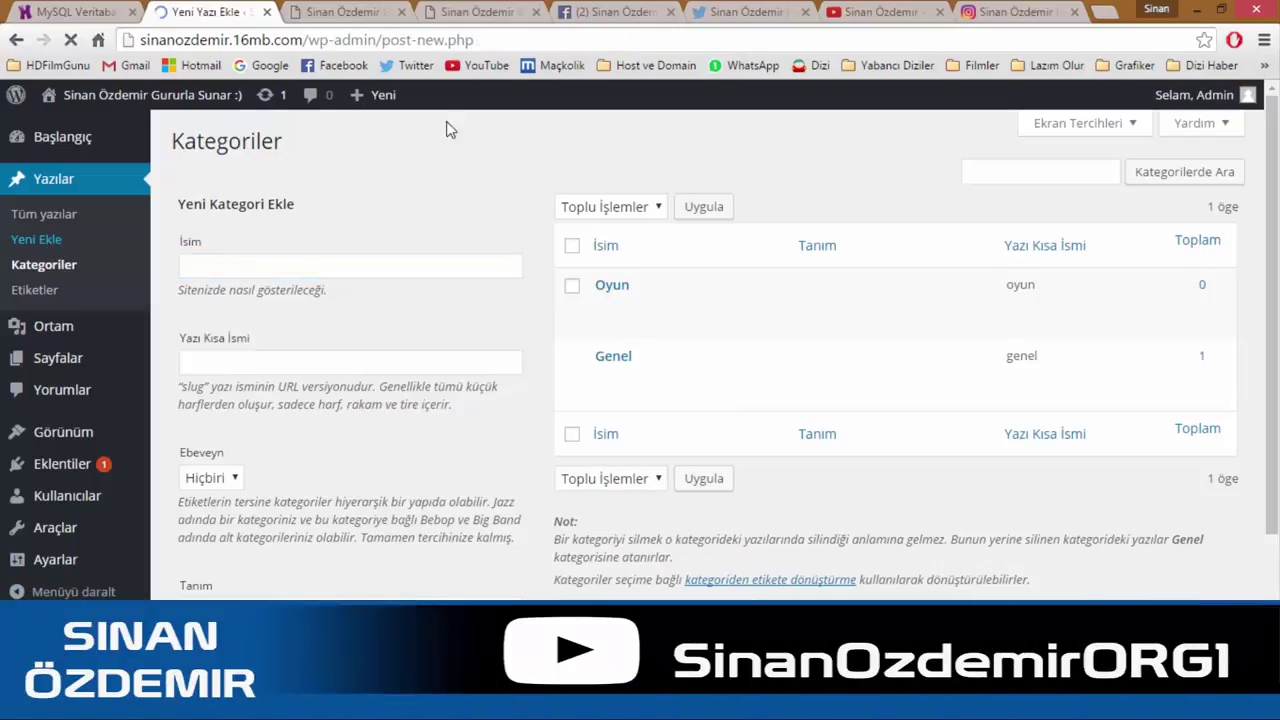
text(O)
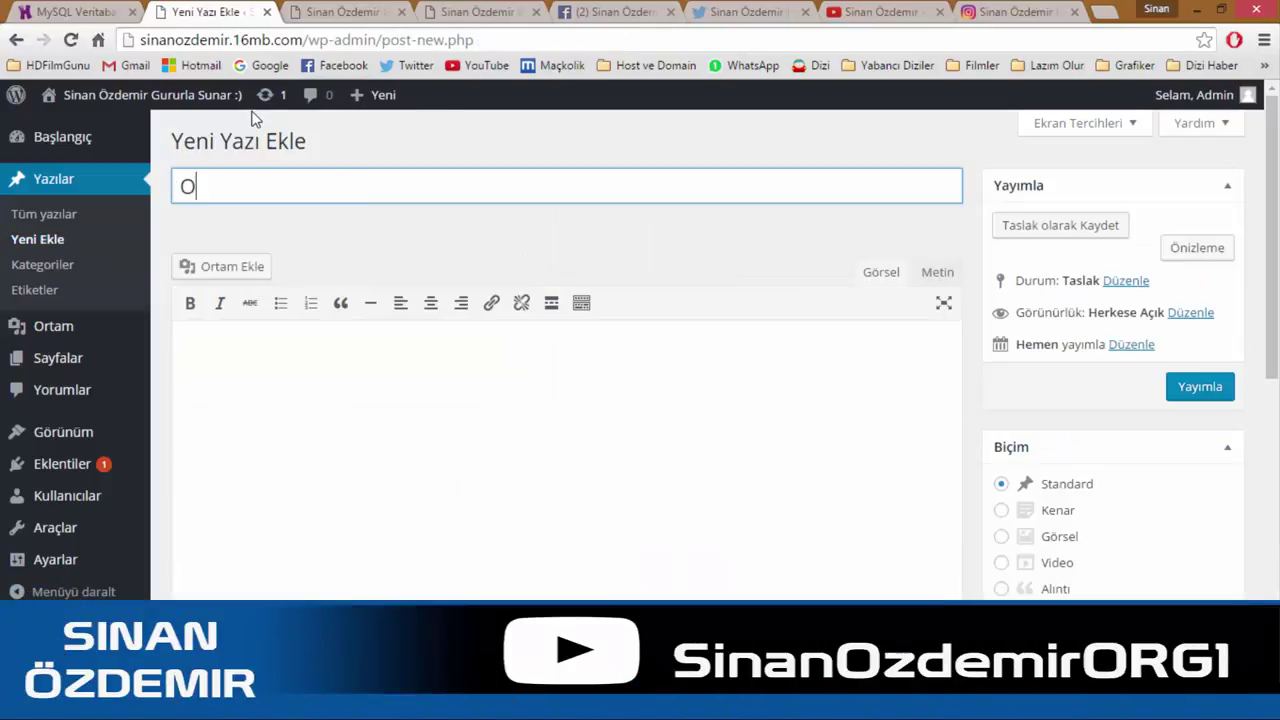
text(yun deneme yazısı)
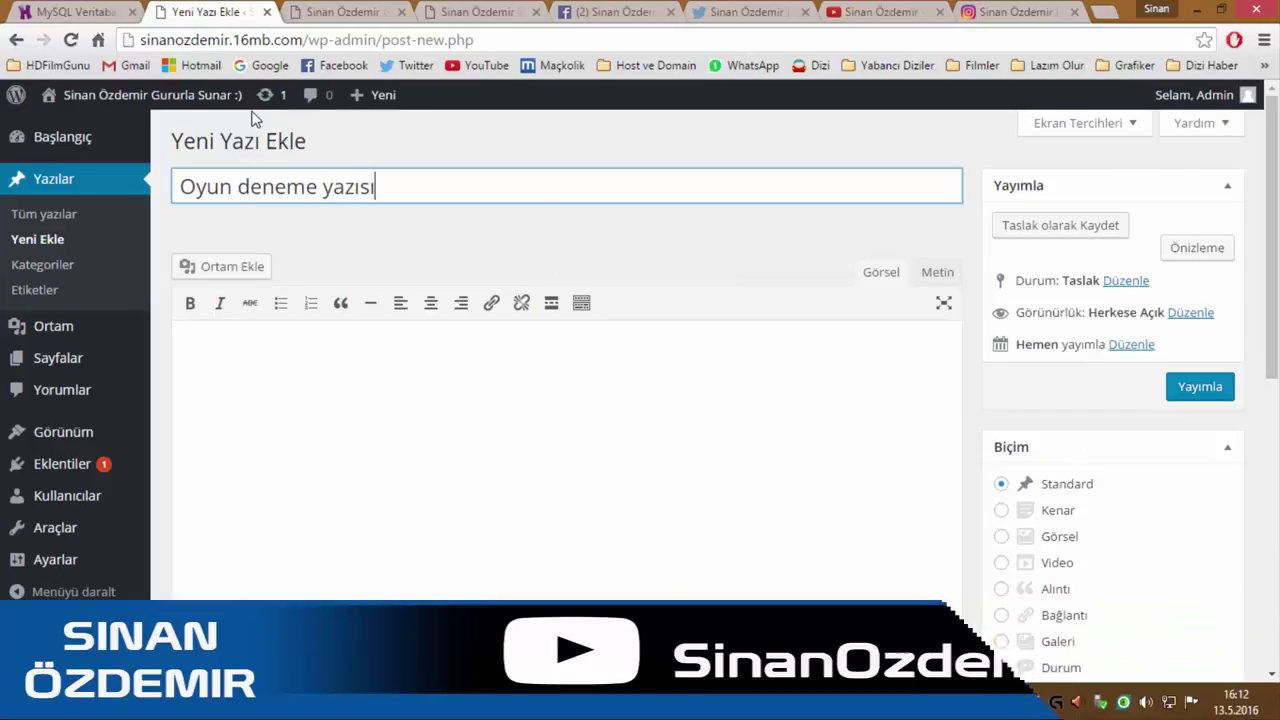
key(Tab)
text(denemeyaz)
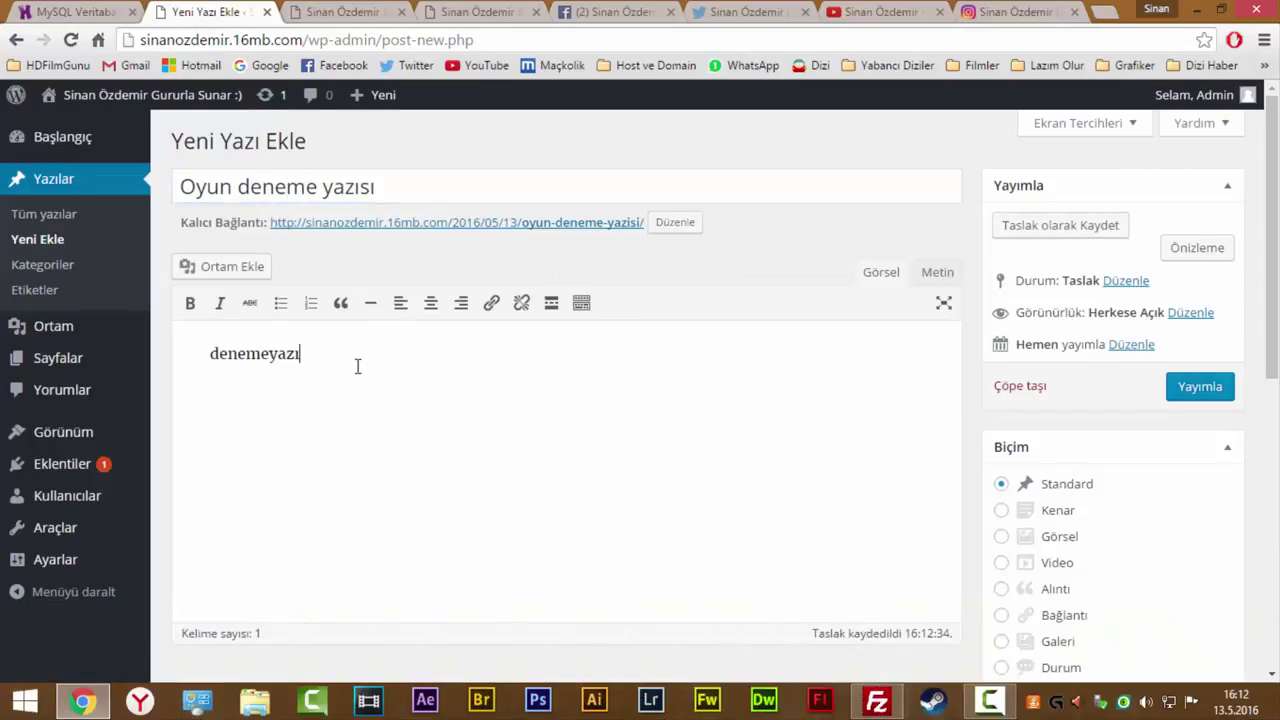
Switch the editor between Metin and Görsel modes, undoing and redoing the body text.
drag(357, 363, 190, 347)
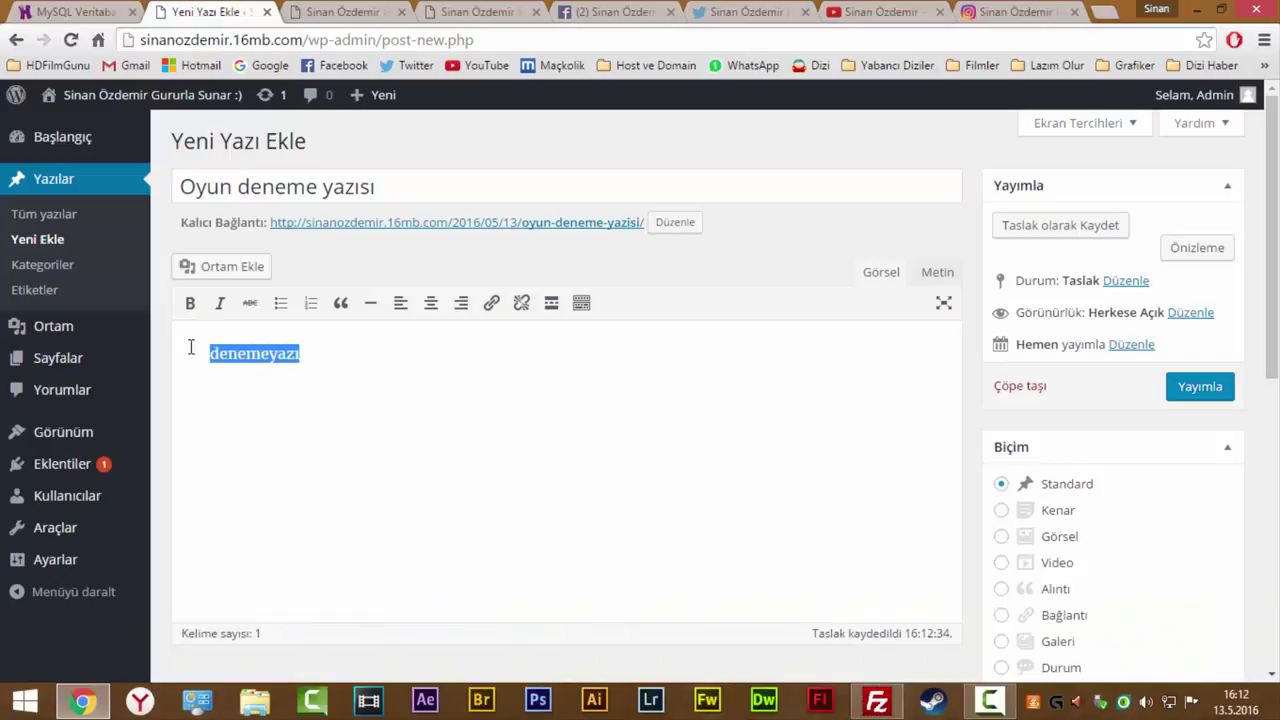
click(937, 272)
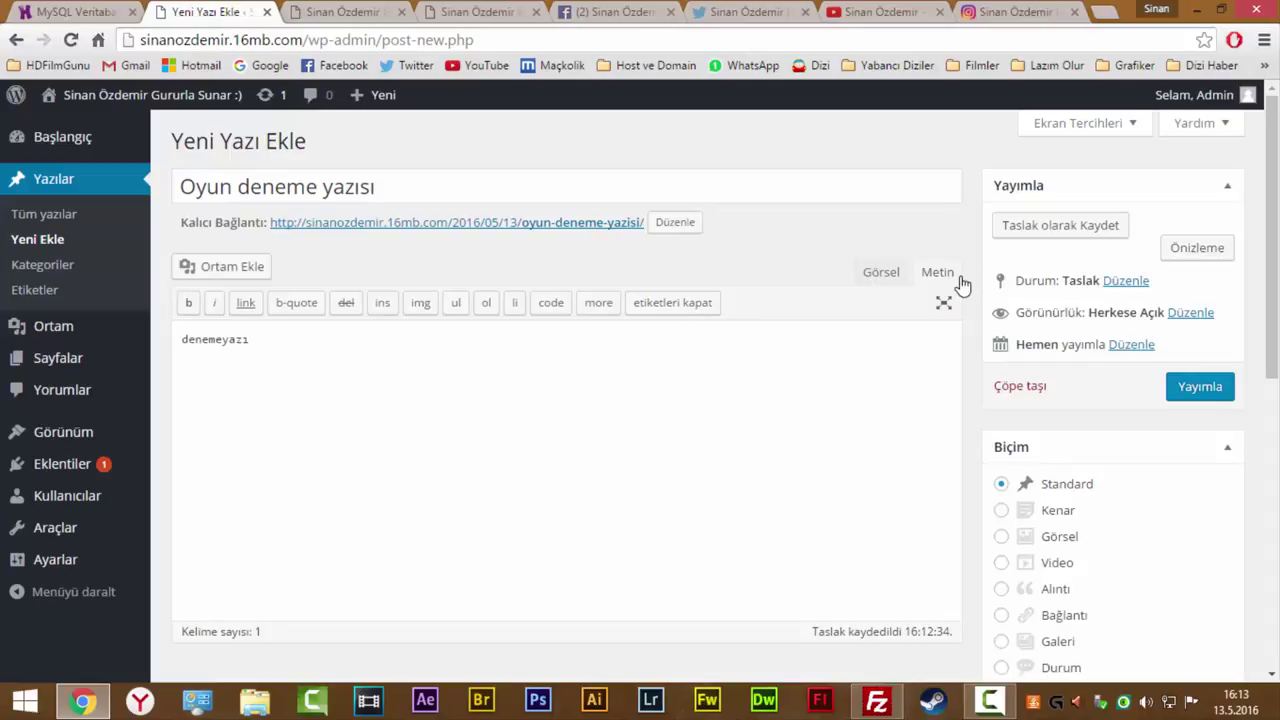
key(ctrl+z)
mouse_move(83, 343)
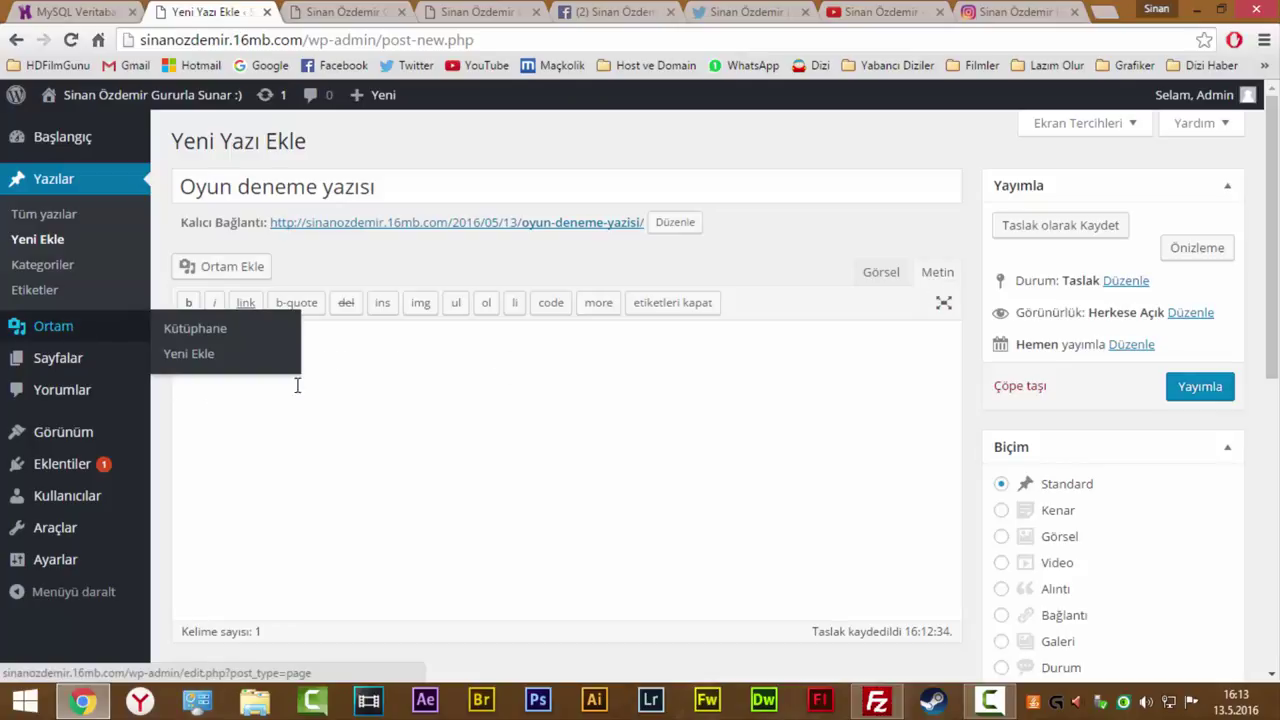
key(ctrl+y)
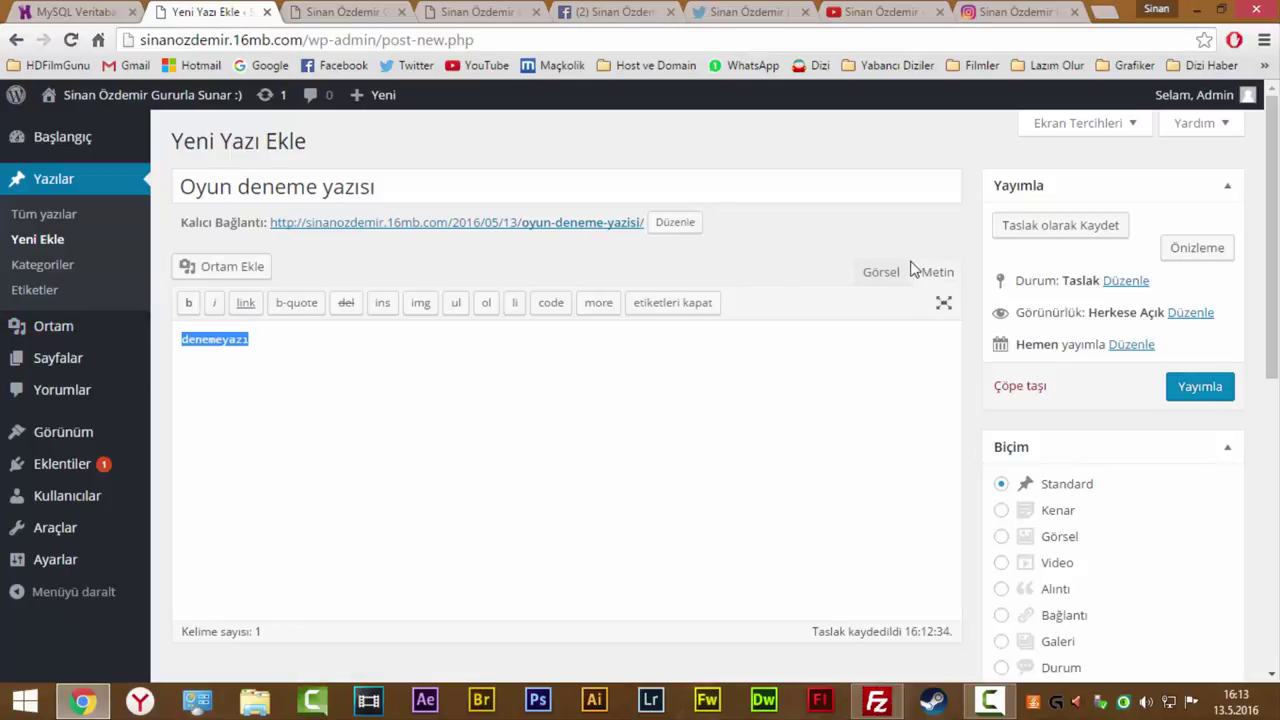
click(246, 349)
double_click(248, 341)
click(899, 274)
drag(334, 363, 205, 353)
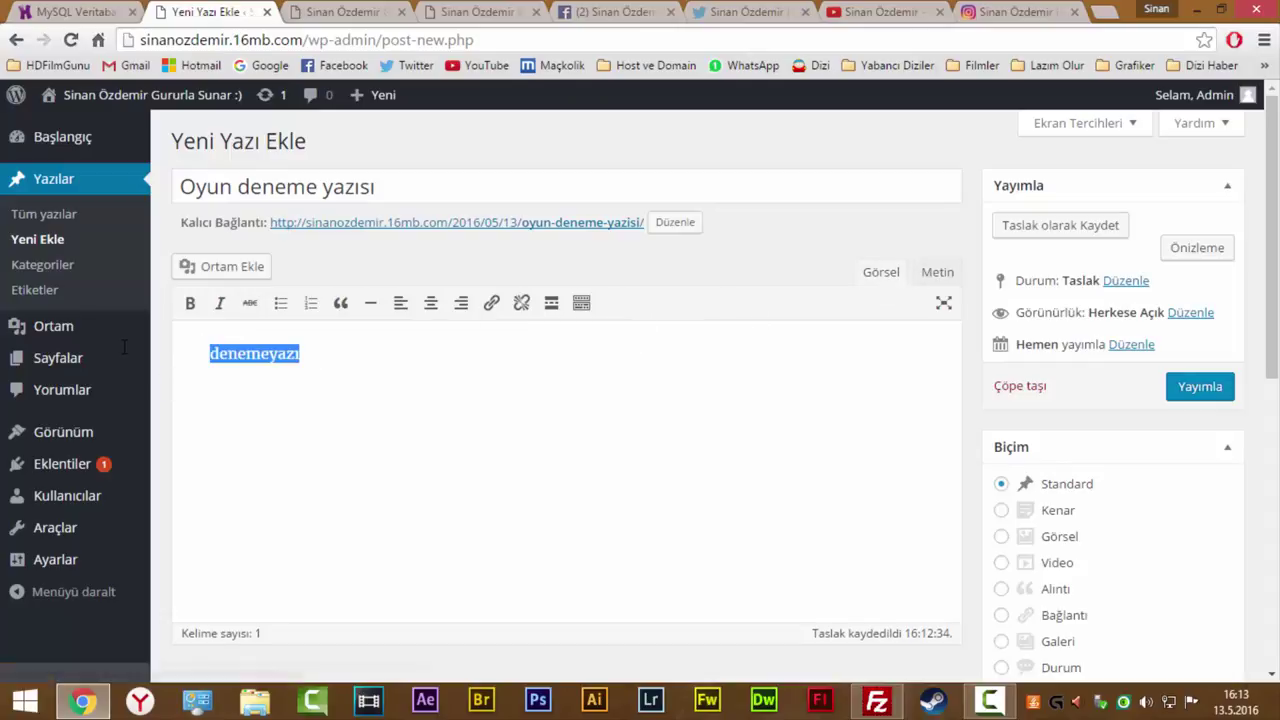
Make the word denemeyazı a bold Başlık 1 heading.
click(466, 391)
click(581, 302)
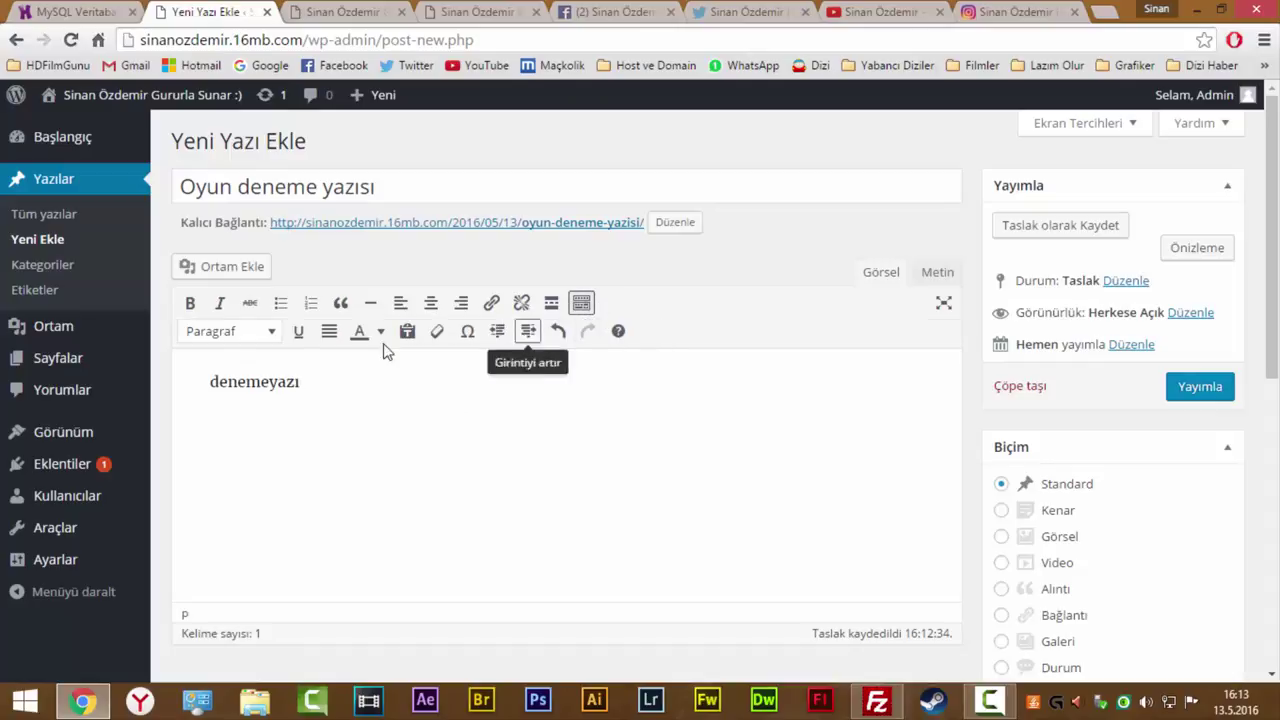
double_click(331, 363)
click(380, 332)
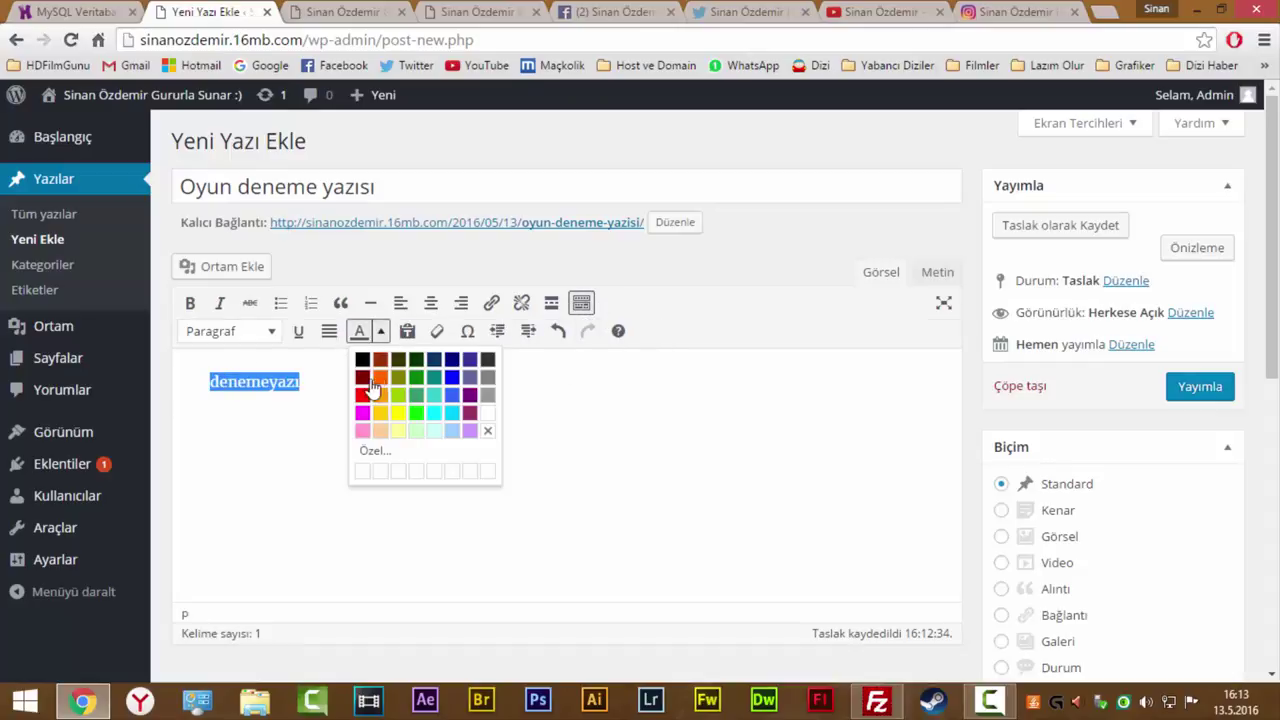
click(298, 333)
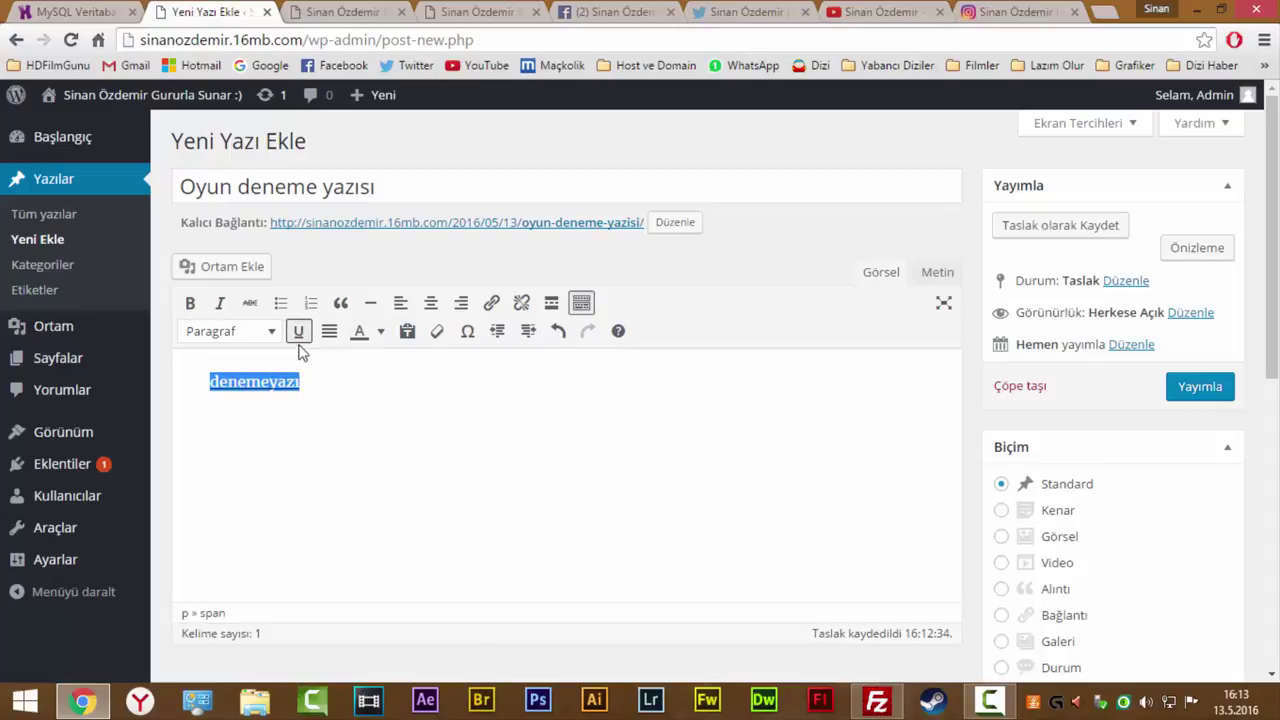
click(296, 333)
click(272, 332)
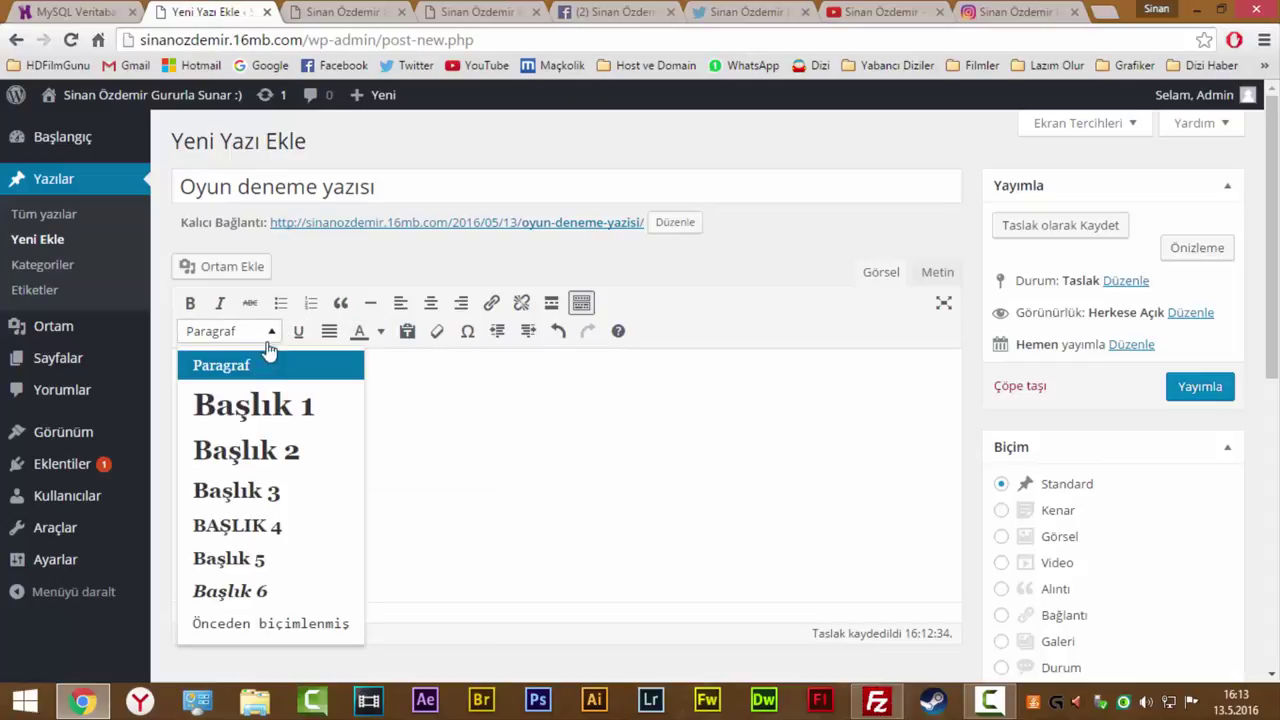
click(255, 403)
click(414, 394)
click(190, 303)
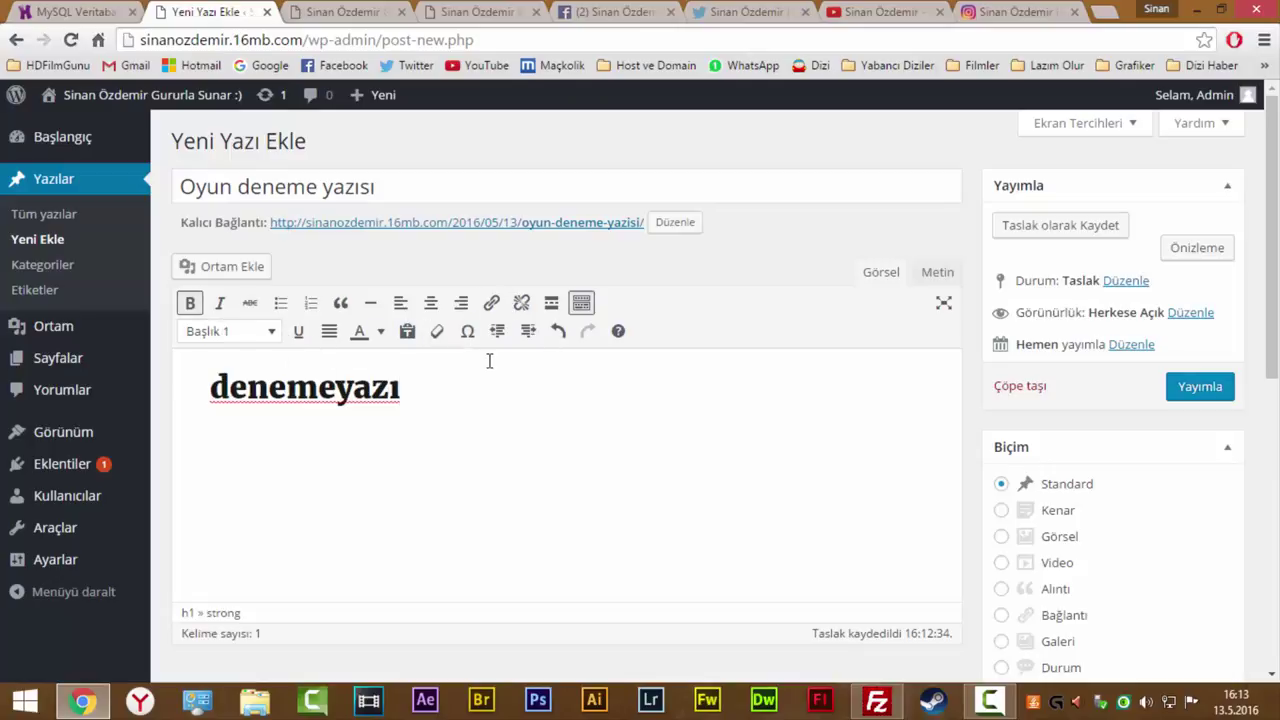
Link the denemeyazı heading to google.com.tr.
double_click(366, 385)
click(490, 303)
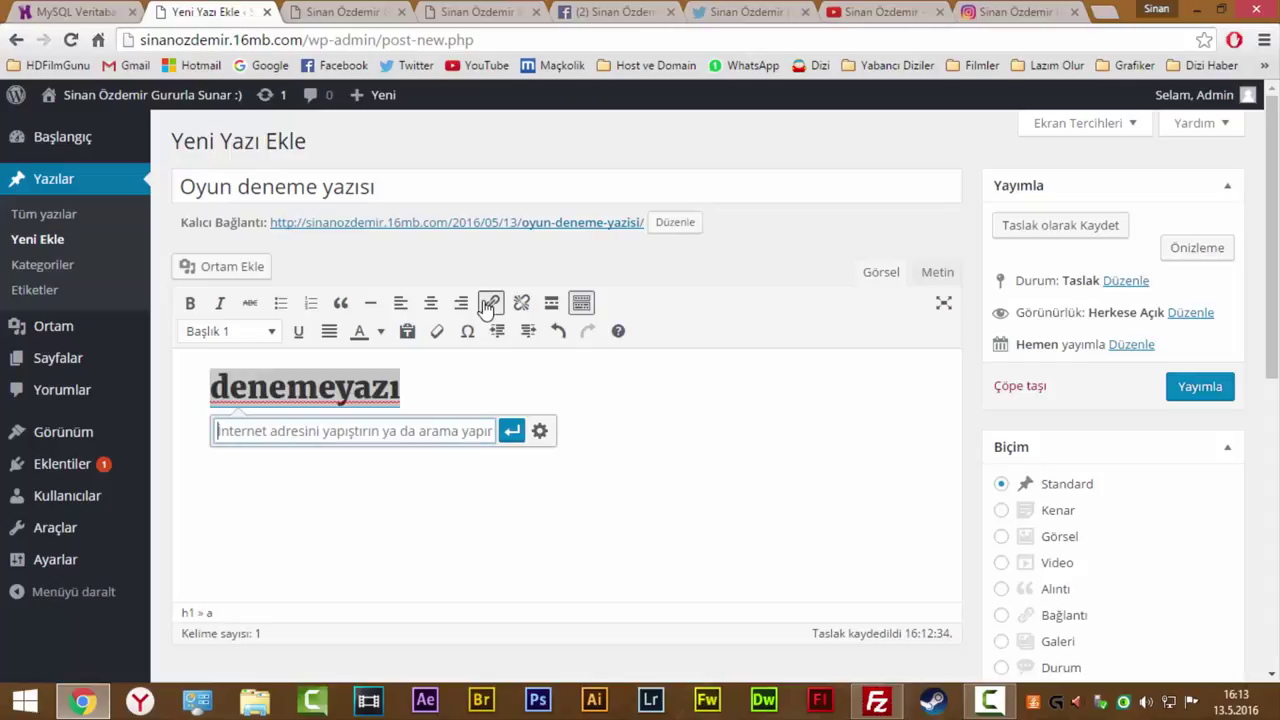
text(gog)
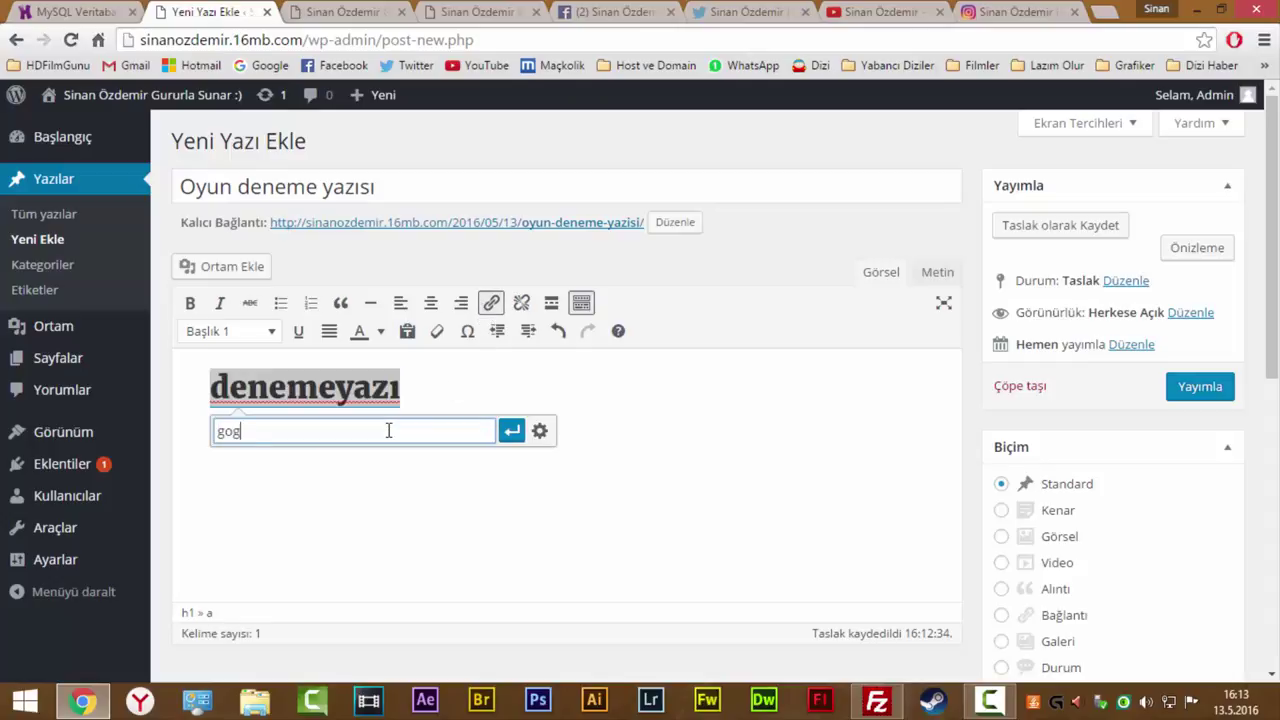
text(ole)
key(ctrl+a)
text(g)
key(Return)
click(411, 426)
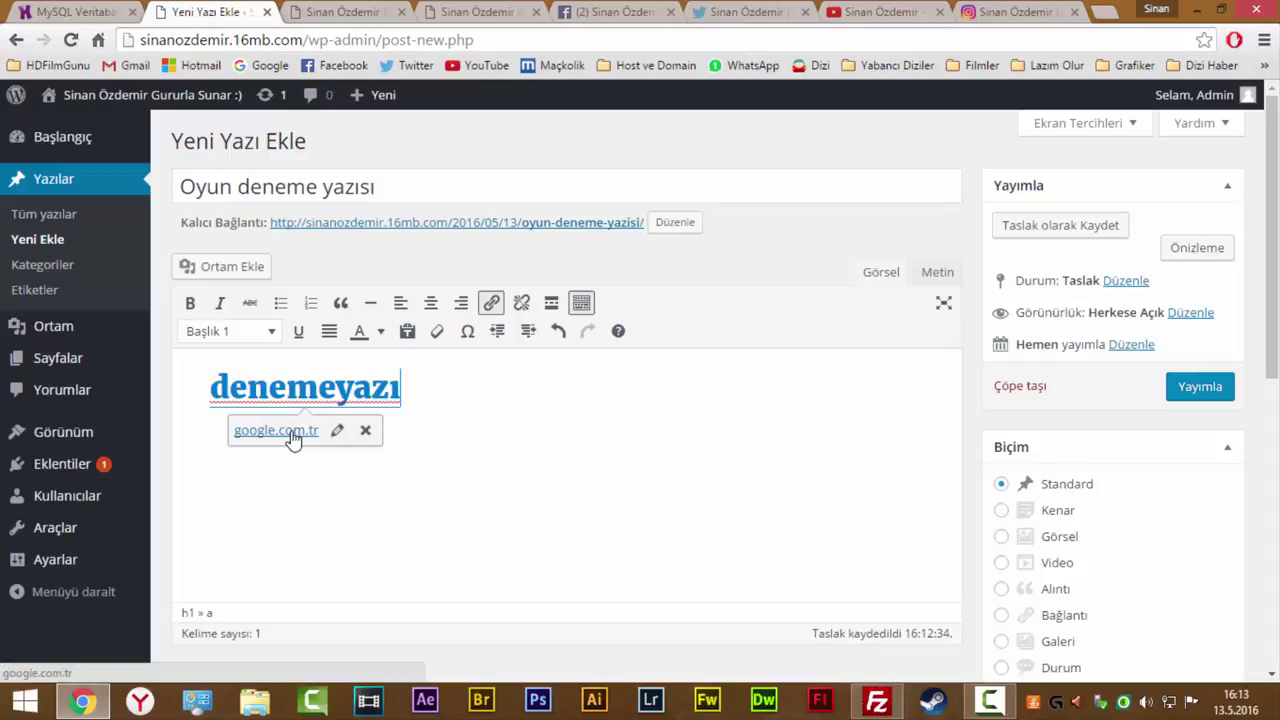
Tick the Oyun category for the post.
scroll(548, 429, down, 5)
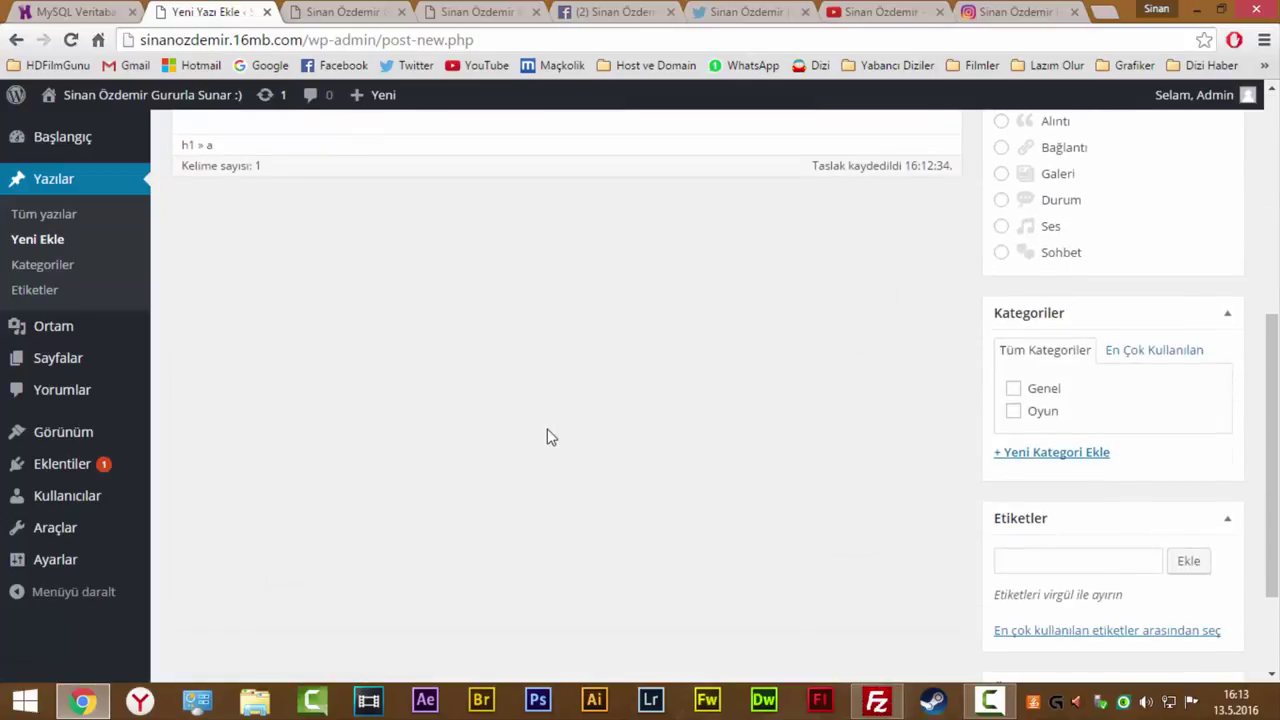
scroll(549, 437, up, 5)
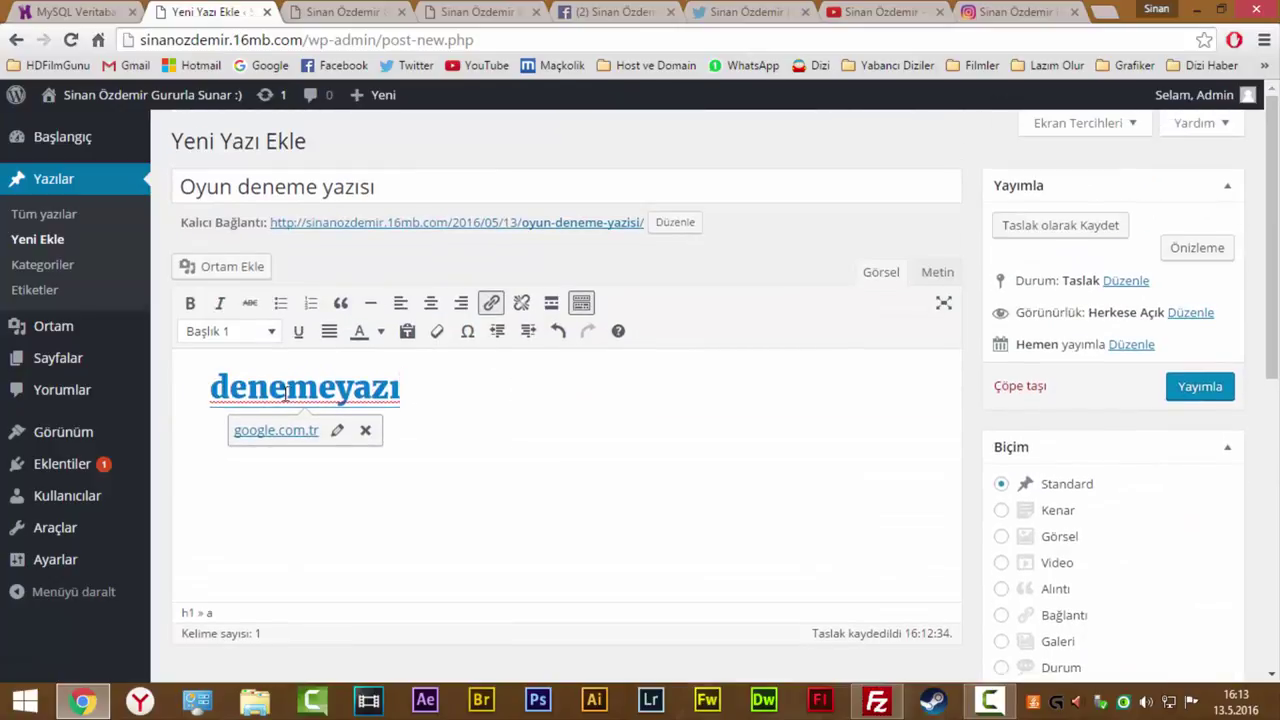
click(237, 187)
scroll(1003, 468, down, 3)
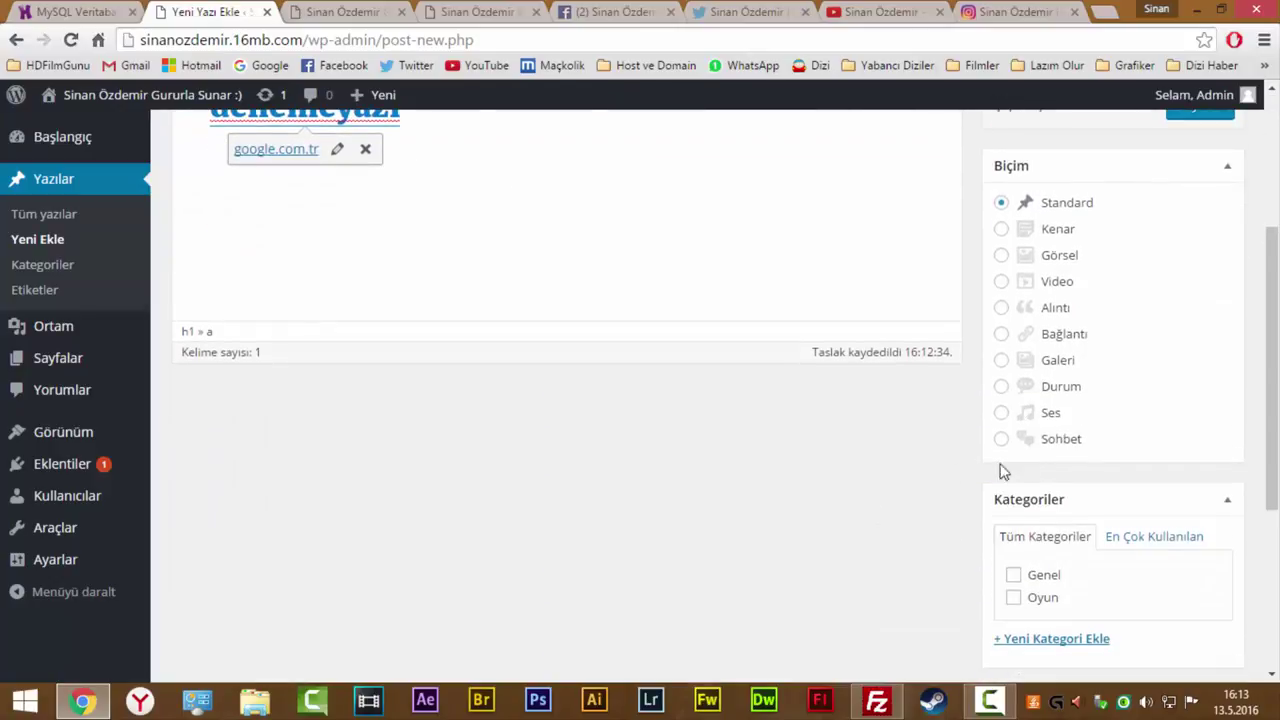
scroll(1003, 470, down, 1)
click(1013, 503)
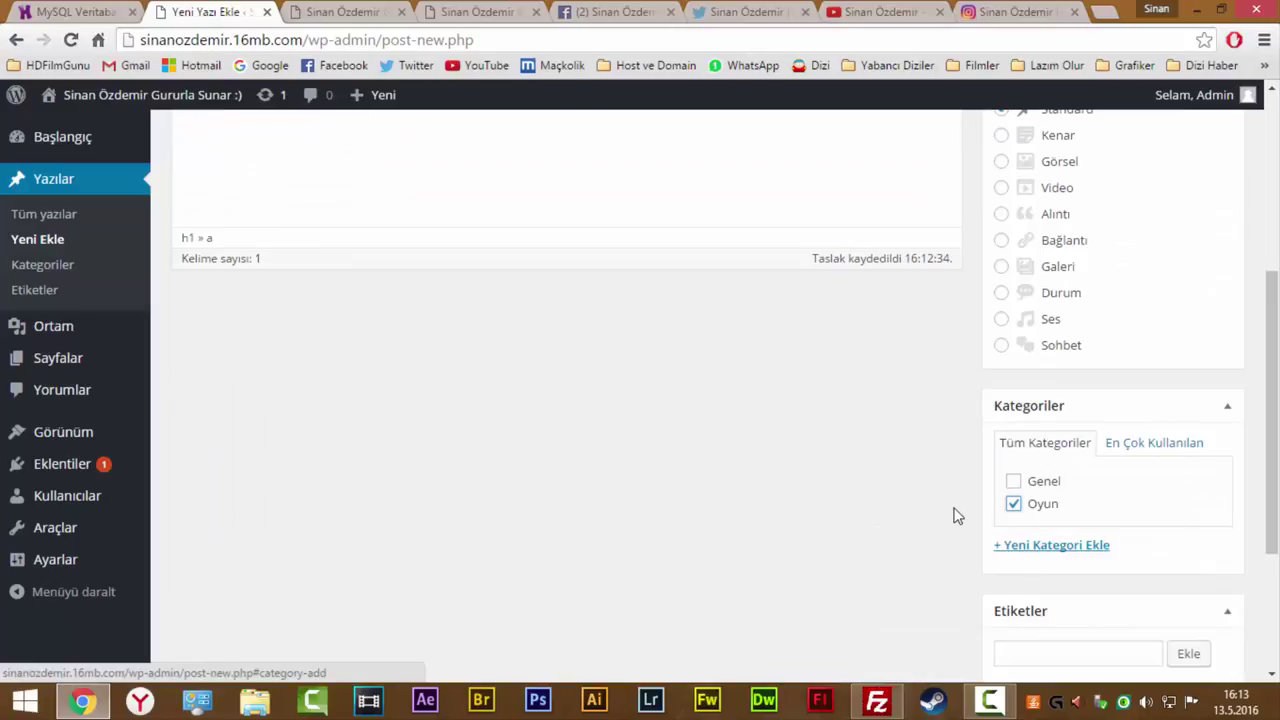
Create a new Oyunlar category and add it to the post.
scroll(975, 510, down, 1)
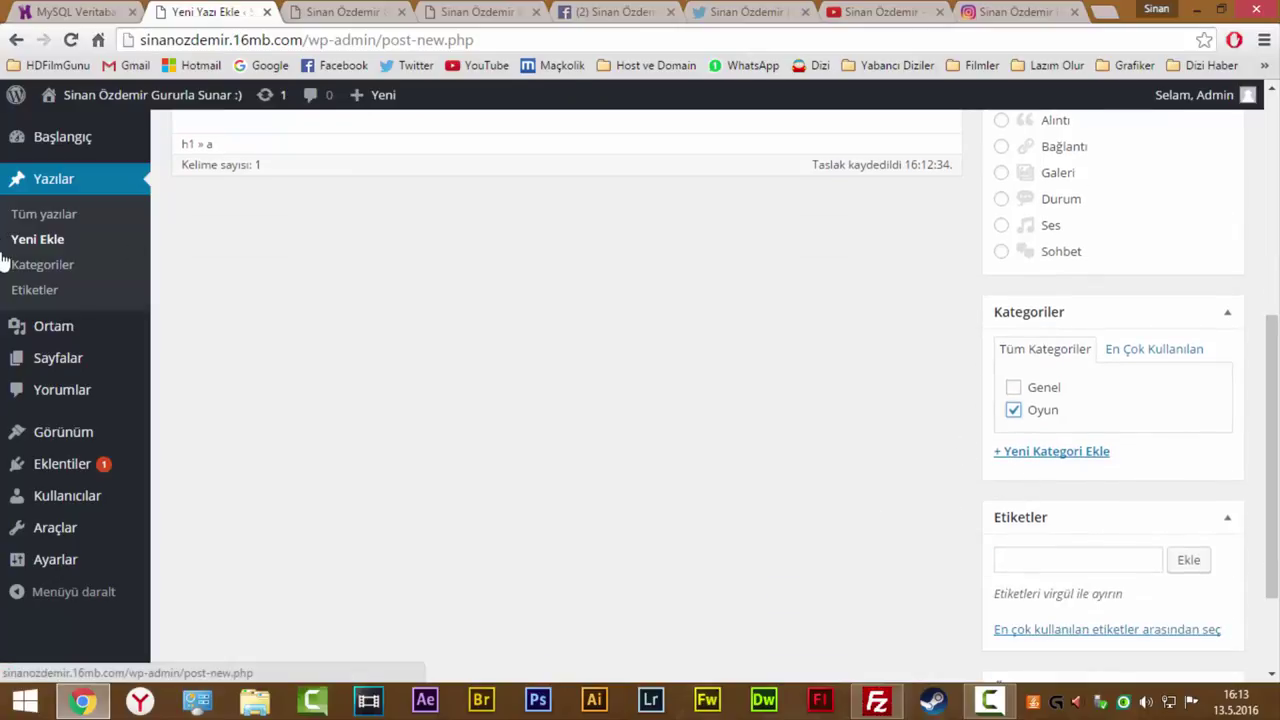
click(1034, 456)
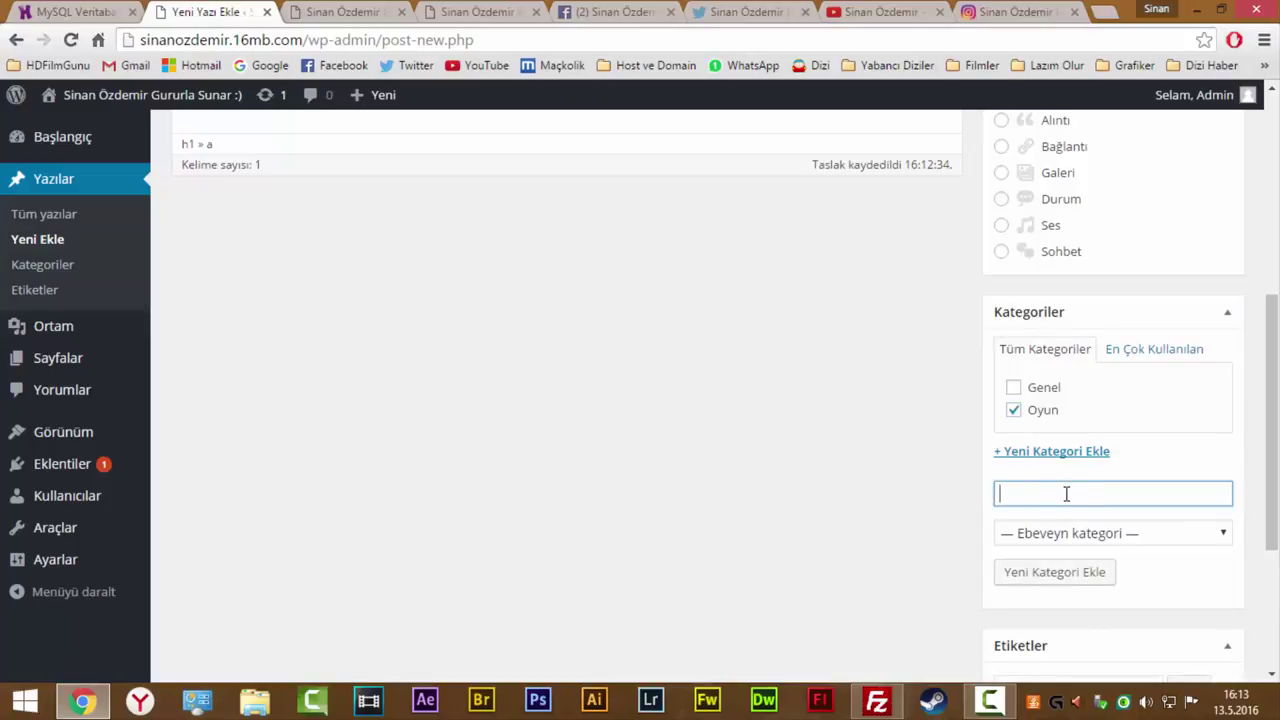
text(Oyunlar)
key(Return)
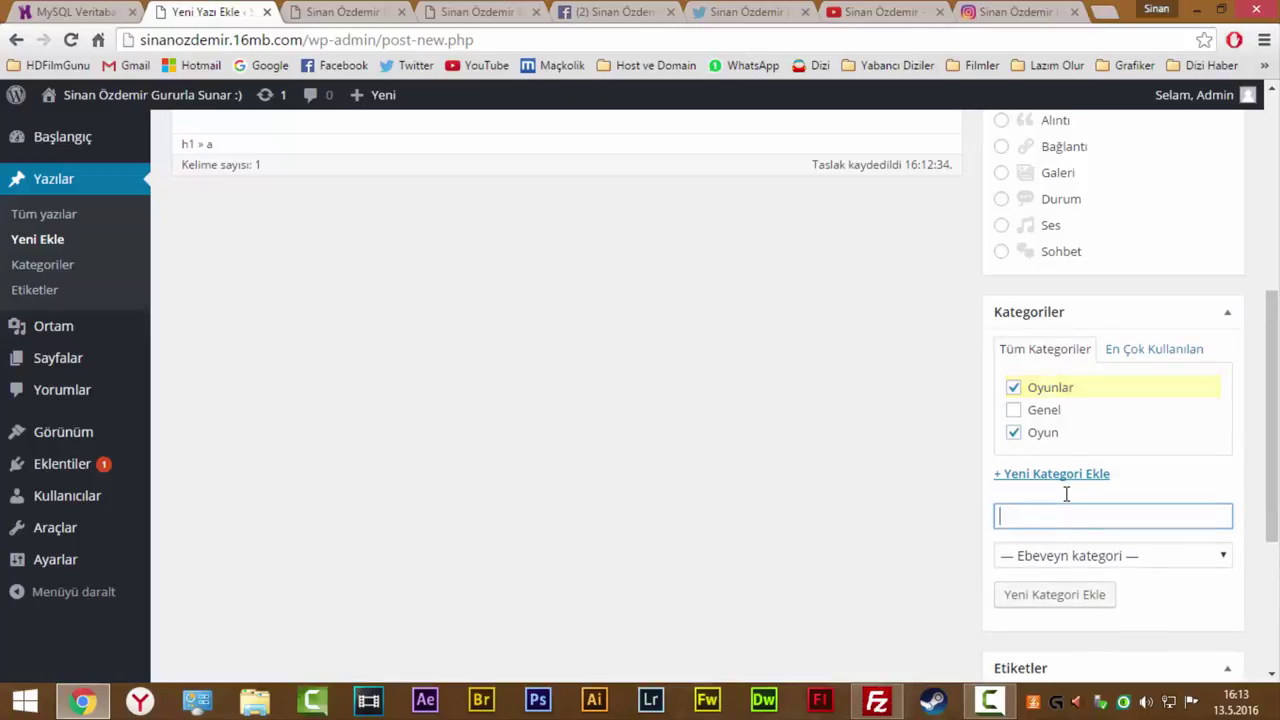
scroll(800, 457, down, 3)
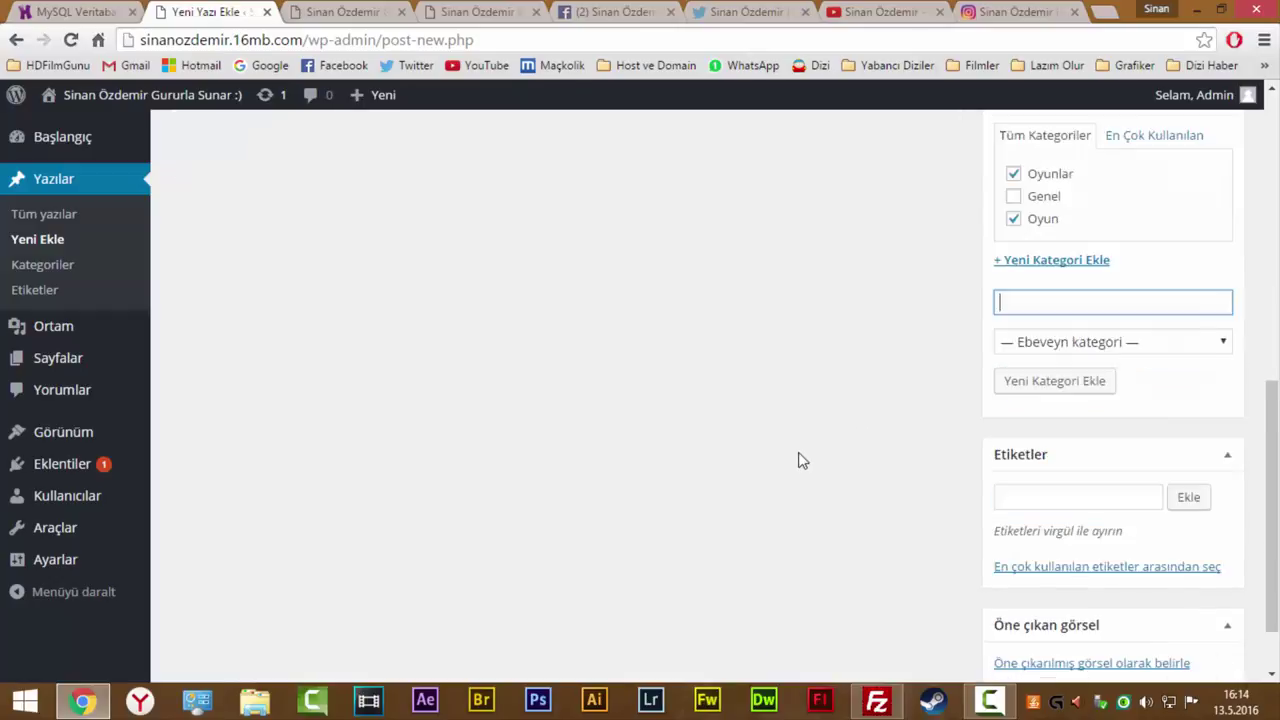
Place the cursor in the Etiketler tags field.
click(1063, 422)
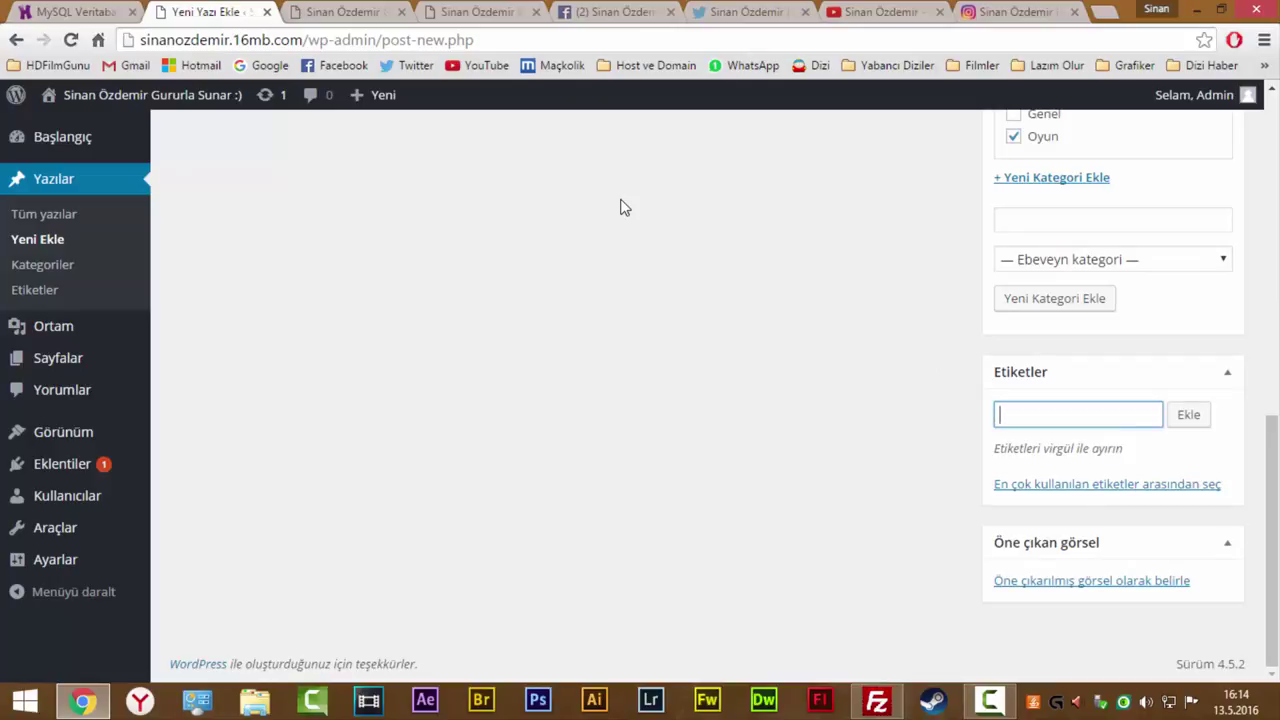
scroll(866, 443, up, 8)
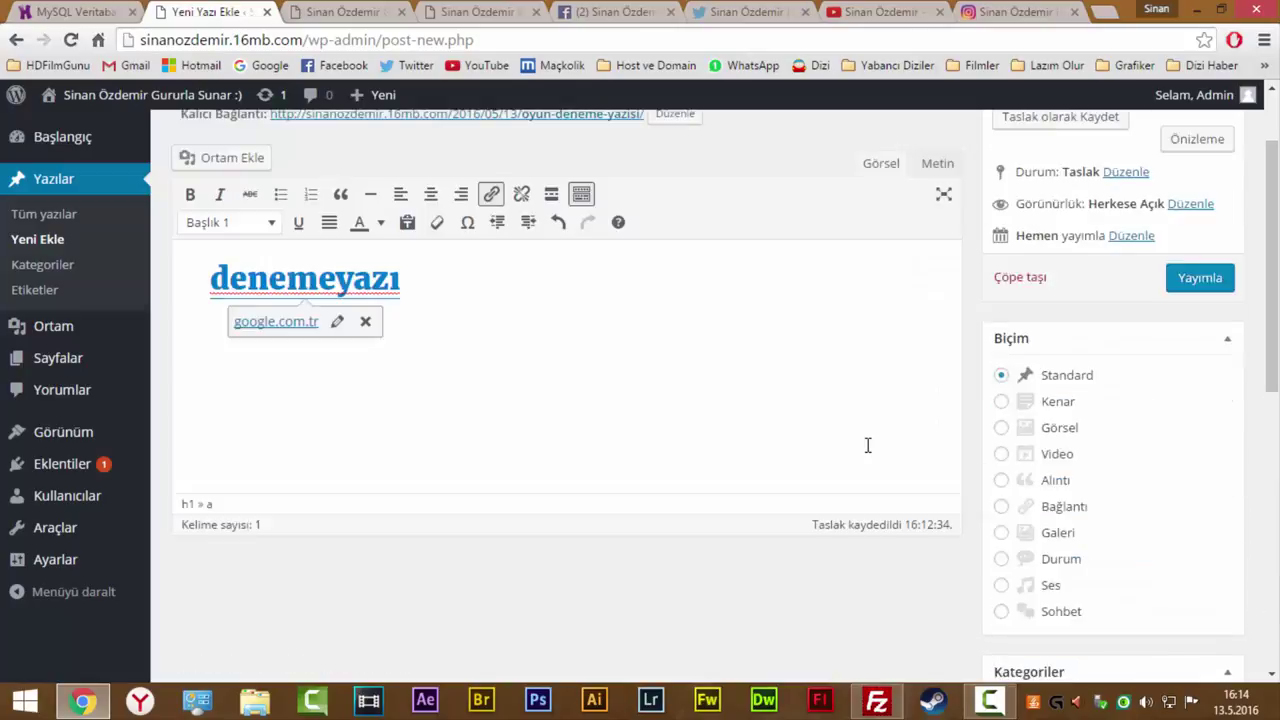
scroll(868, 445, down, 7)
scroll(868, 445, up, 6)
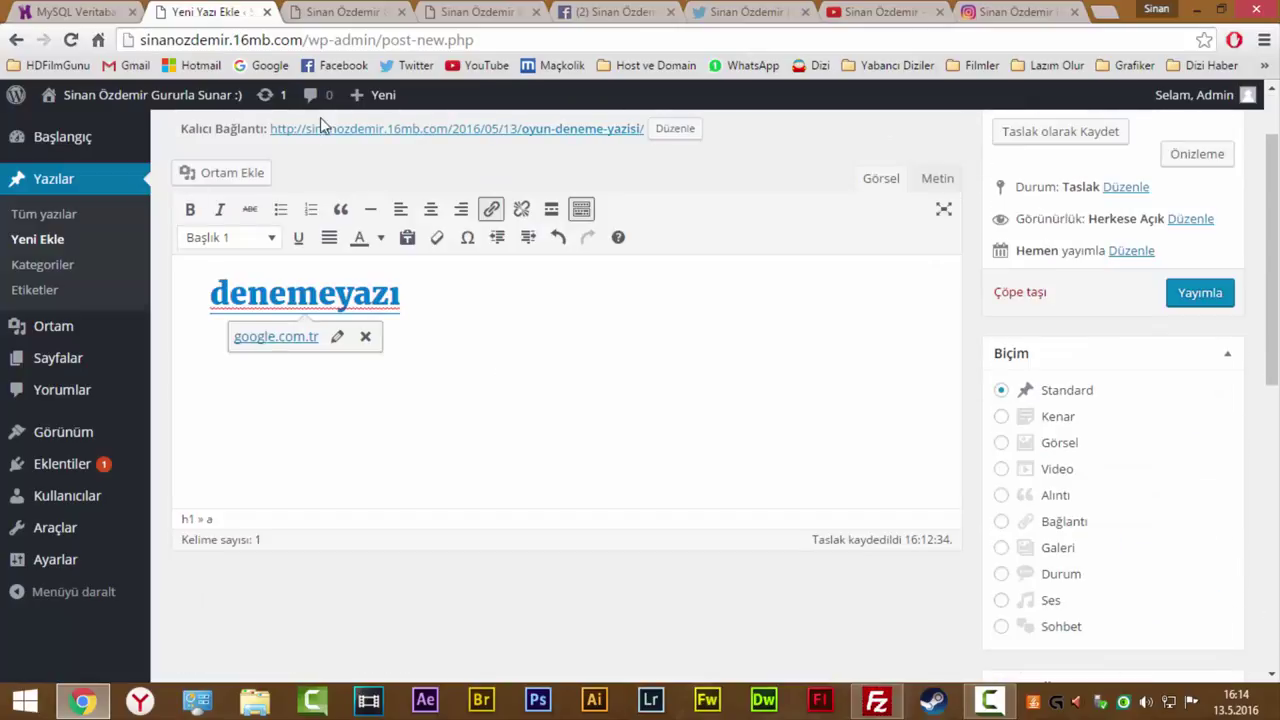
scroll(1265, 522, down, 3)
scroll(1155, 530, up, 3)
scroll(1214, 534, down, 2)
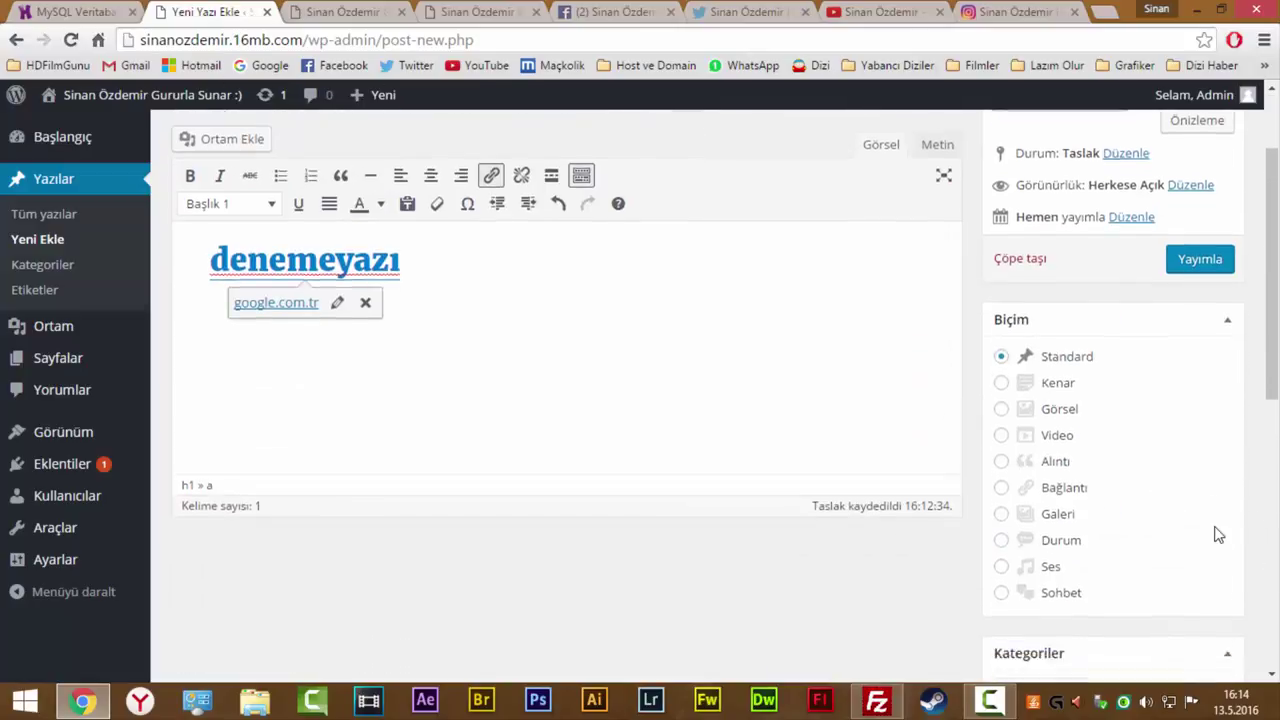
scroll(1233, 267, up, 1)
Collapse the Biçim and Kategoriler boxes in the sidebar.
click(1233, 267)
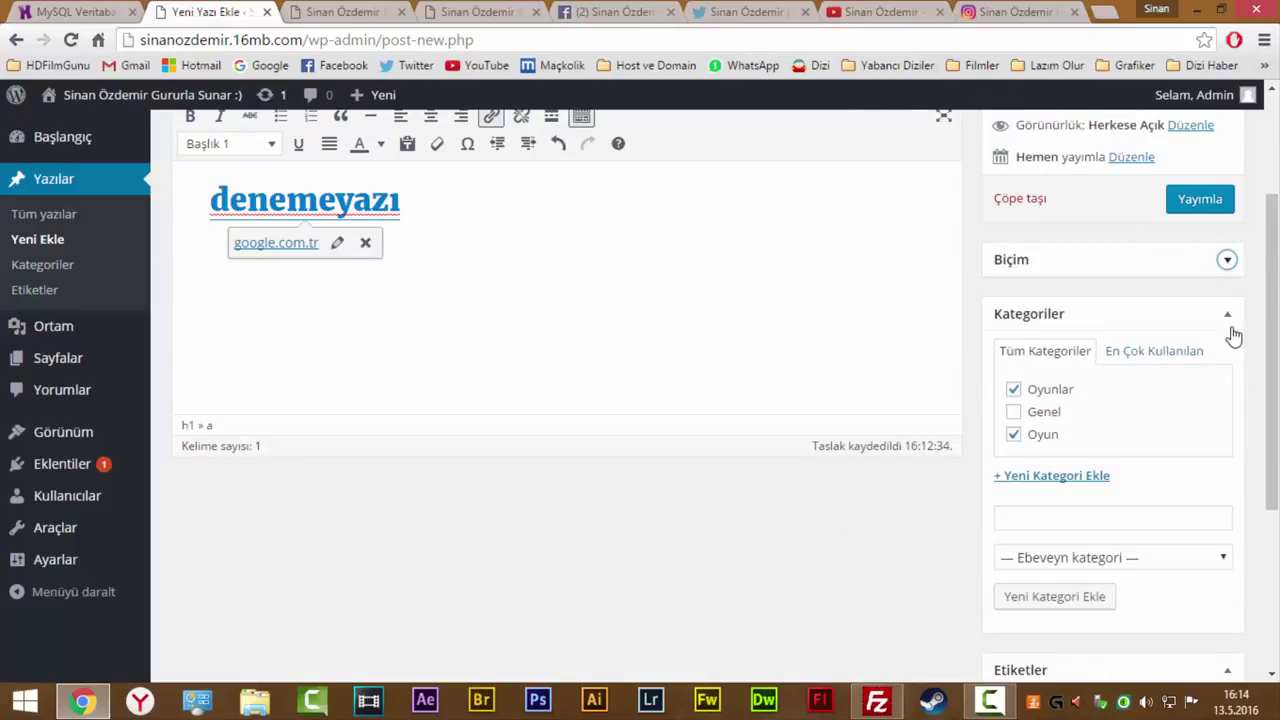
click(1229, 318)
scroll(826, 483, up, 3)
Add the tags oyun deneme, deneme oyunlar and deneme yazısı.
click(1078, 598)
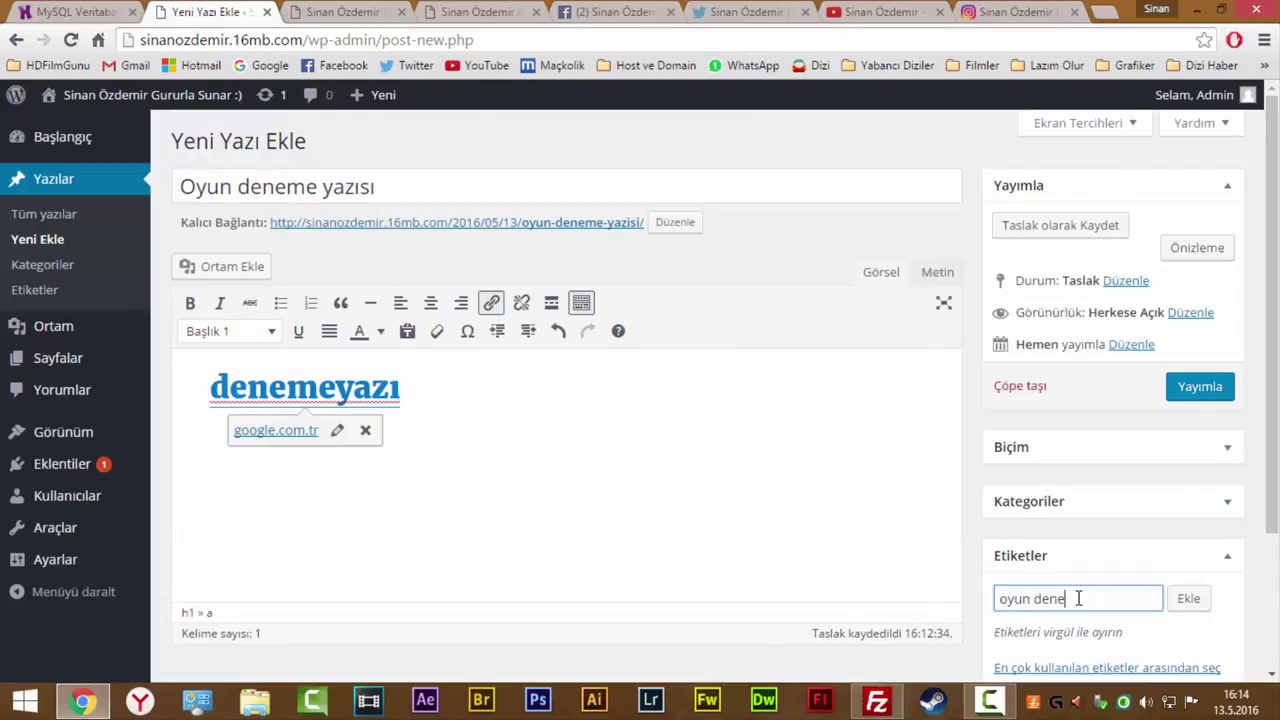
text(oyun deneme)
key(Return)
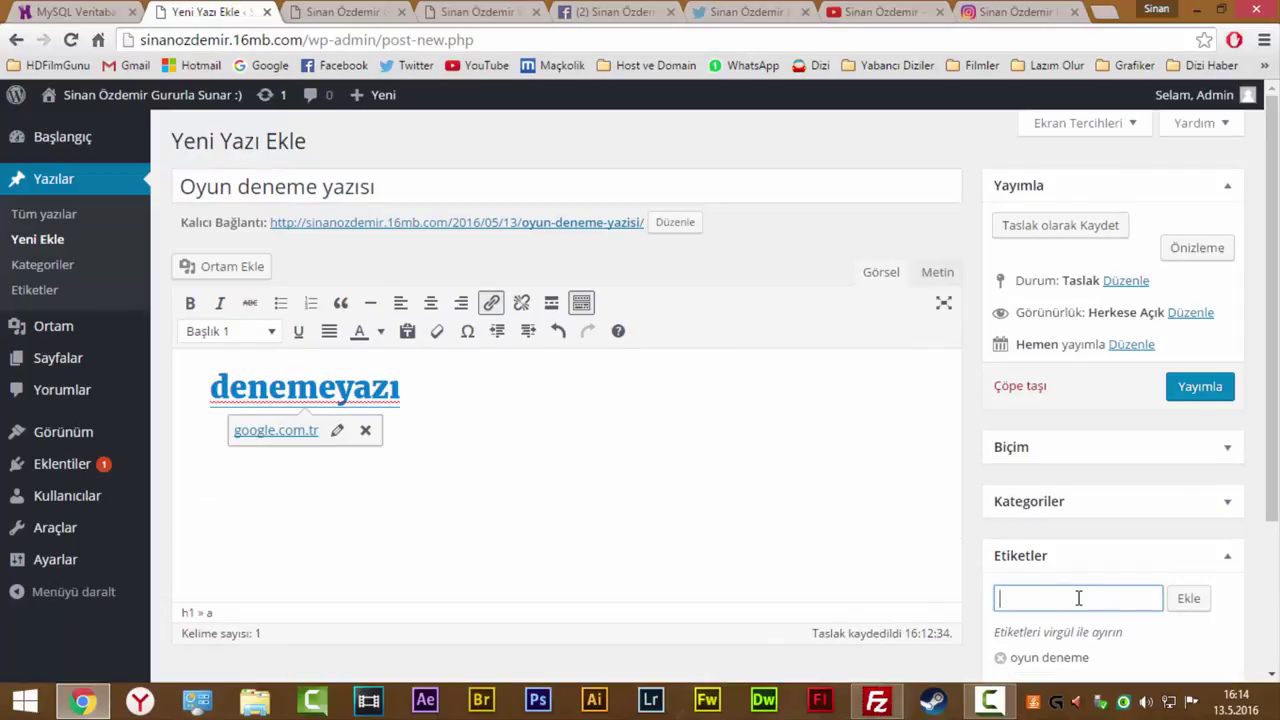
text(deneme oyunlar)
key(Return)
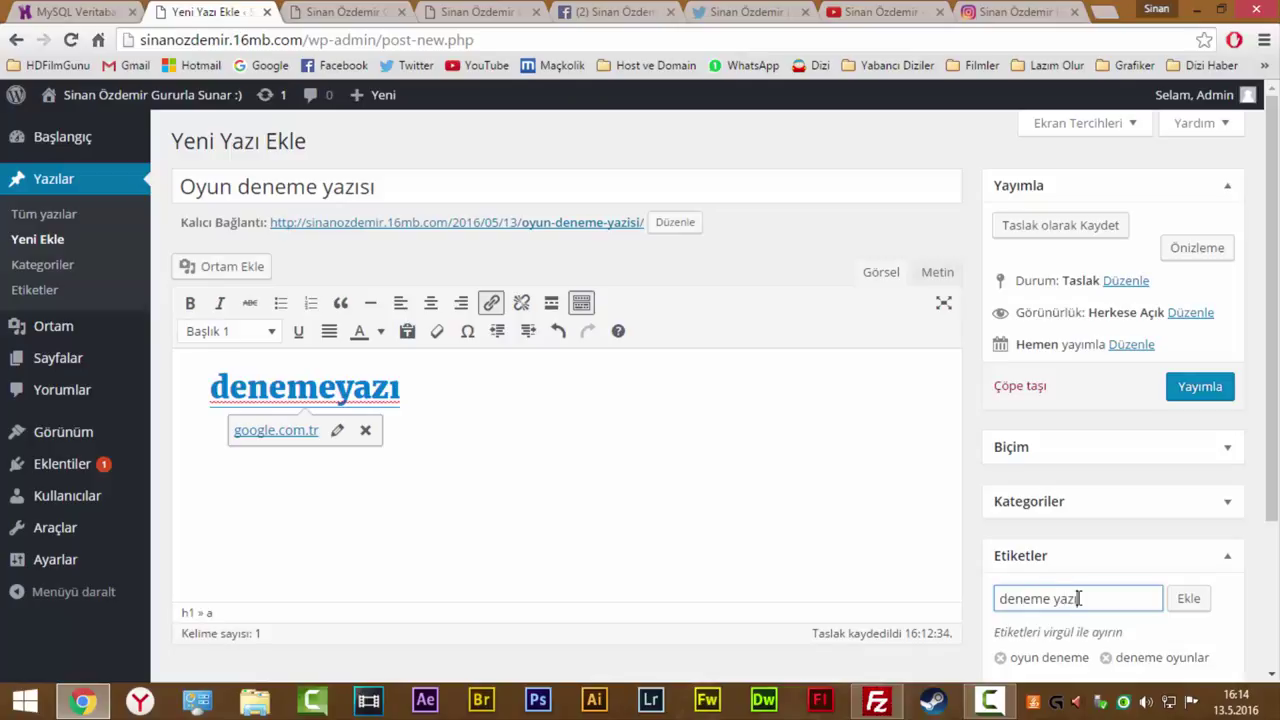
text(deneme yazısı)
key(Return)
scroll(865, 417, down, 2)
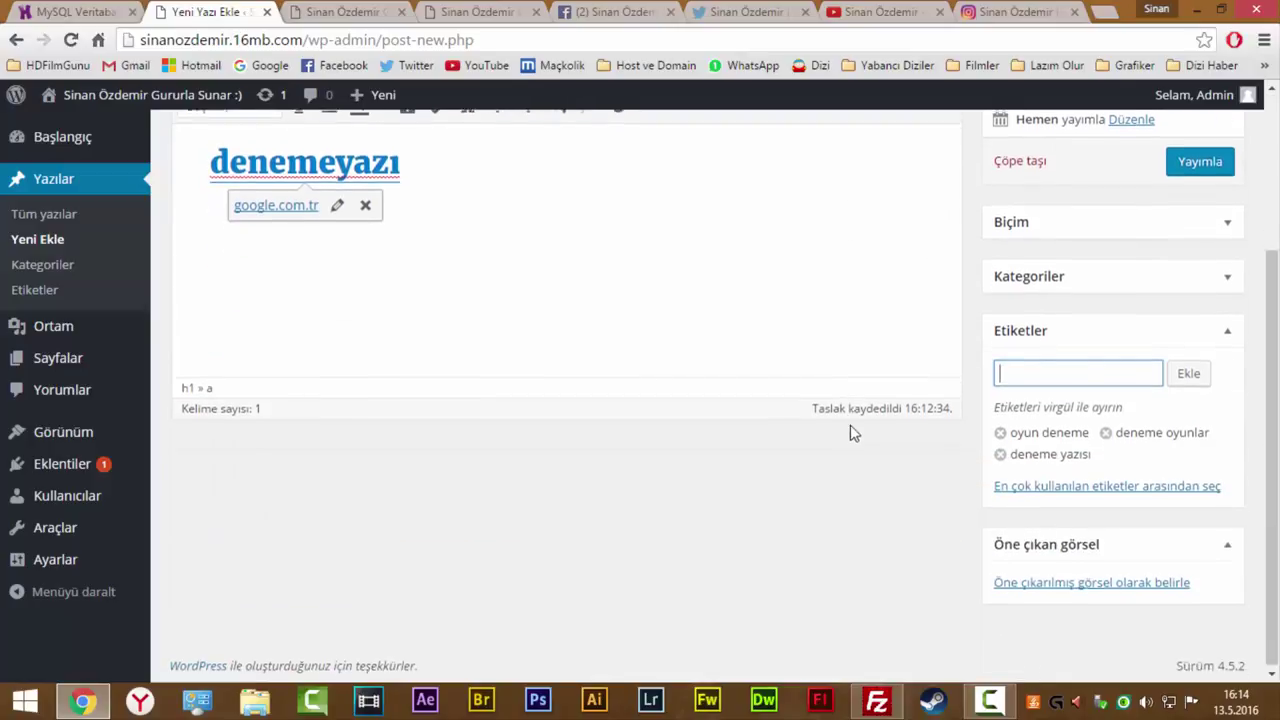
drag(1105, 455, 1026, 456)
click(811, 310)
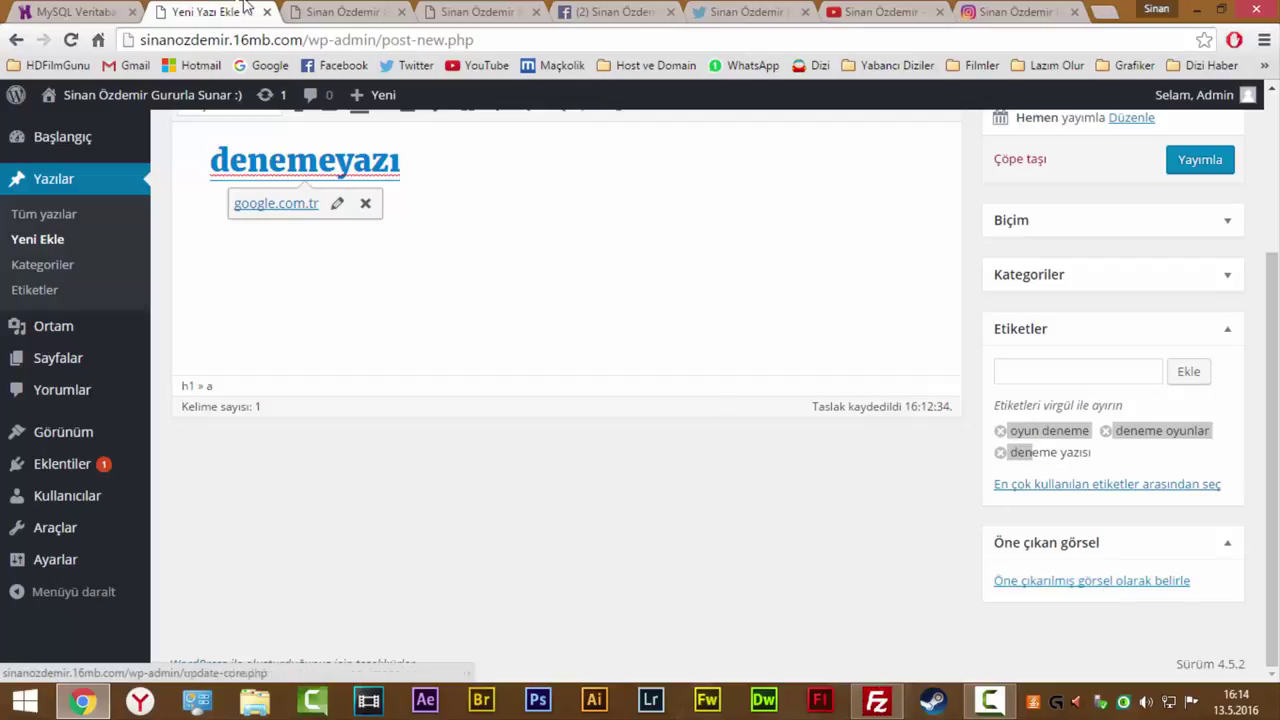
Glance at the live site tabs, then return to the post editor.
click(345, 12)
click(455, 10)
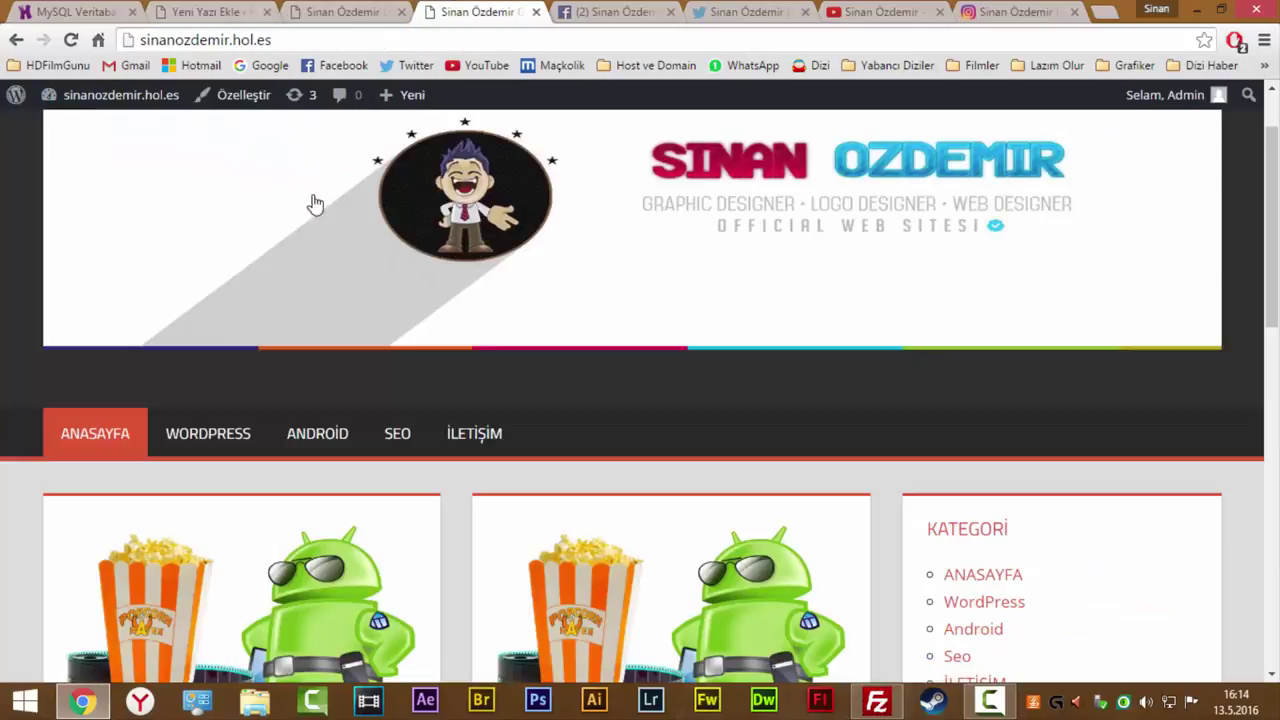
scroll(314, 206, down, 3)
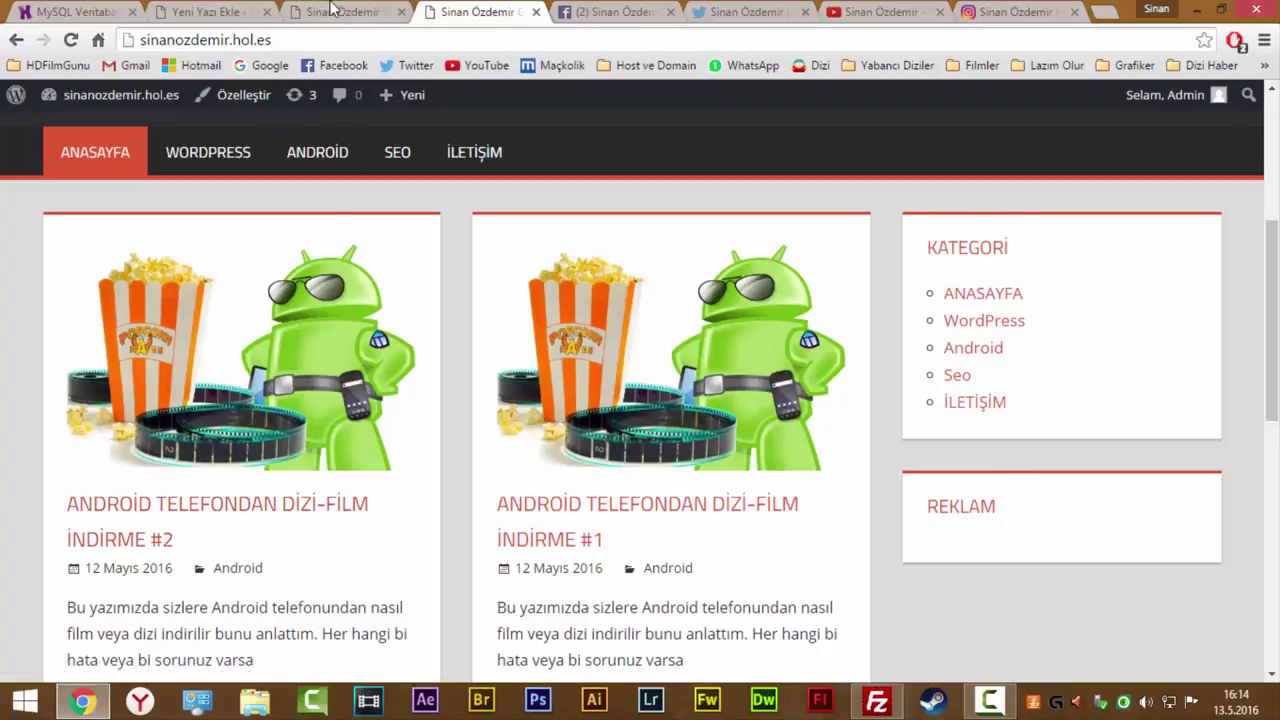
key(ctrl+shift+Tab)
key(ctrl+shift+Tab)
click(1091, 580)
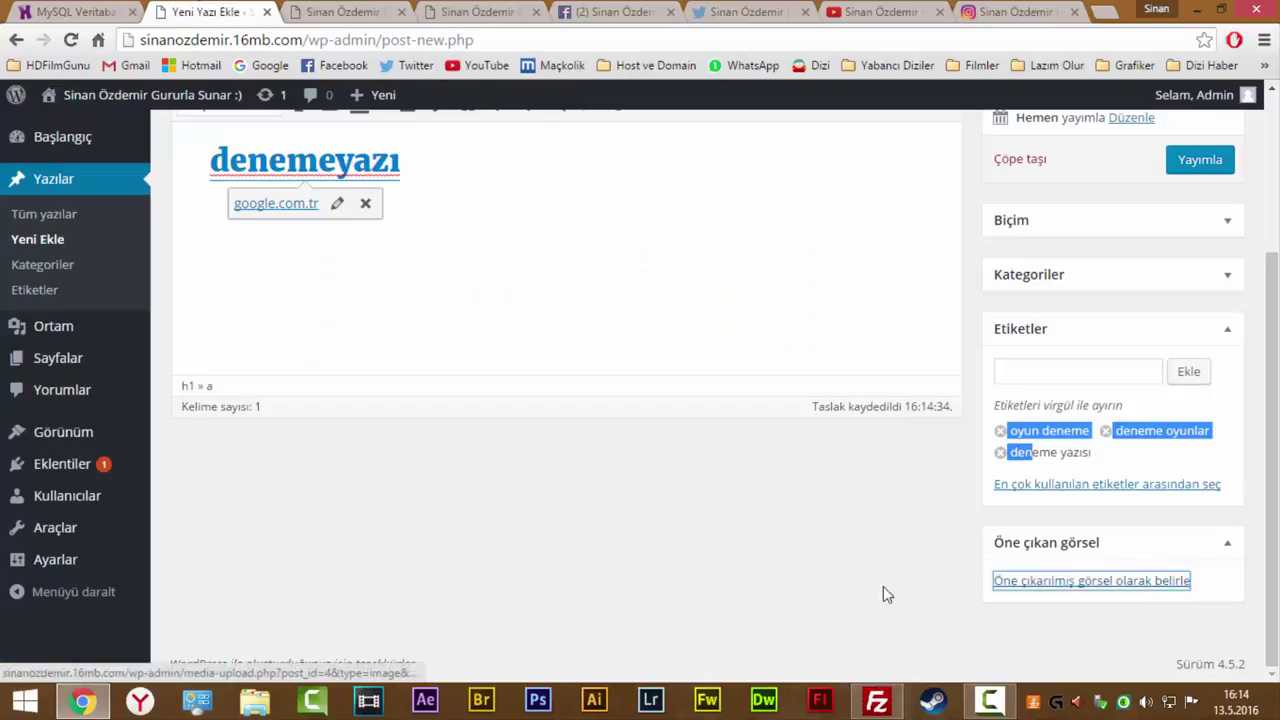
Upload Game-Of-Thrones-Ailesi.jpg and set it as the post's featured image.
click(197, 182)
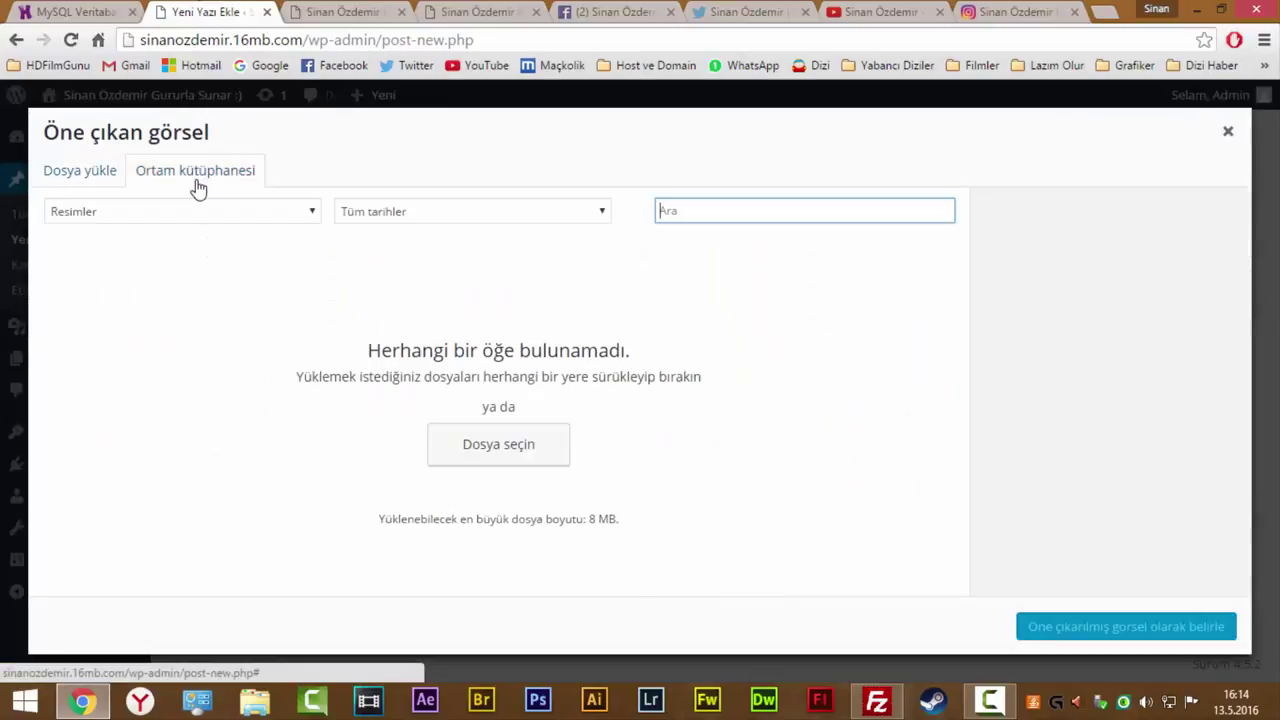
click(103, 175)
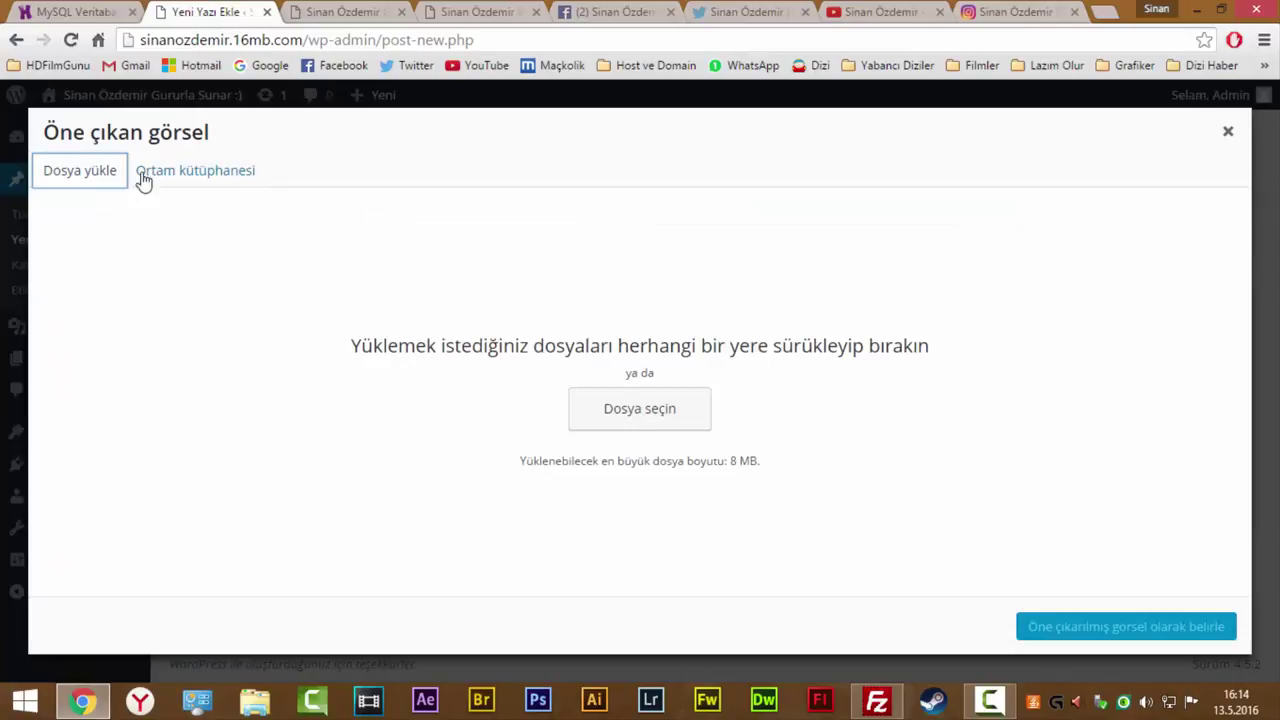
click(660, 412)
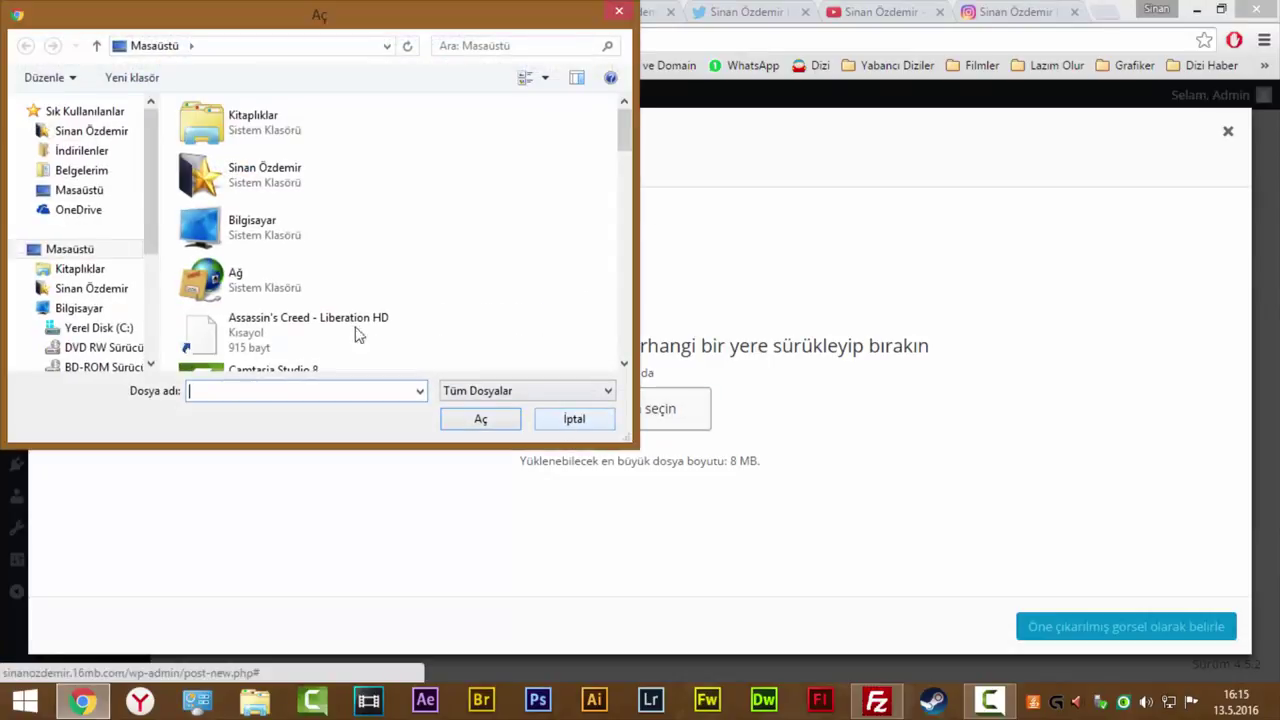
drag(620, 160, 512, 188)
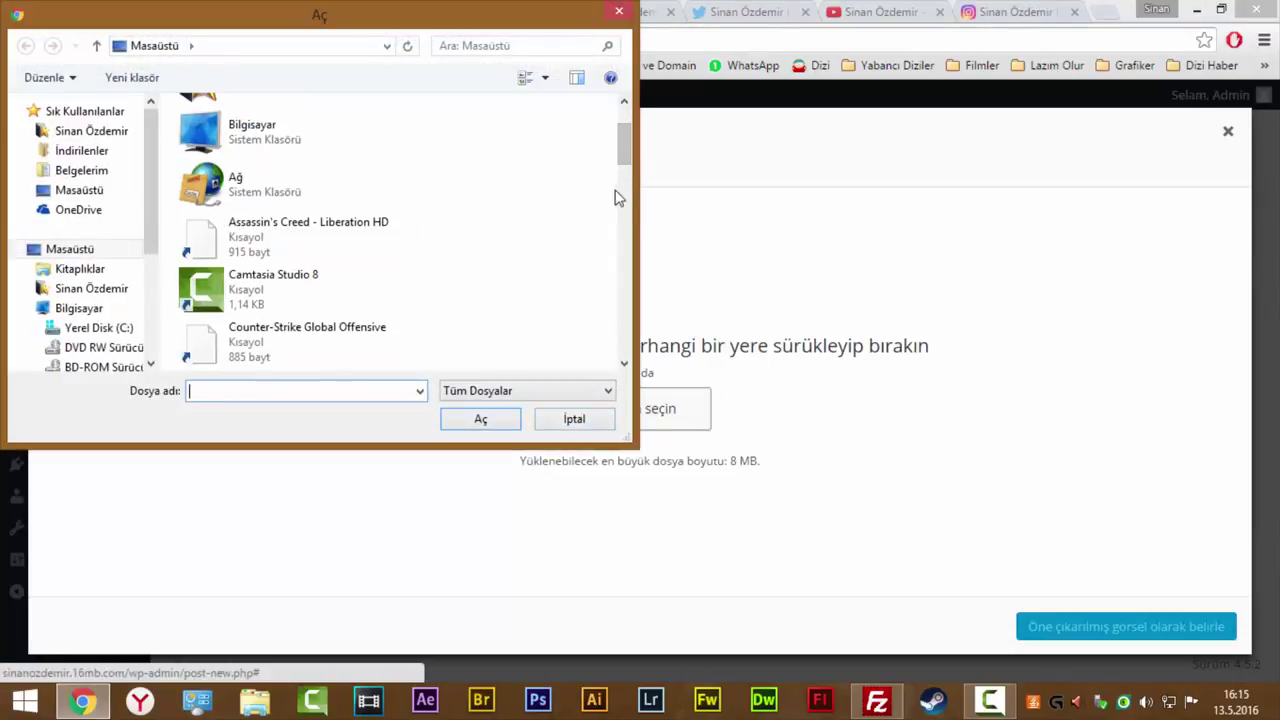
drag(620, 158, 622, 255)
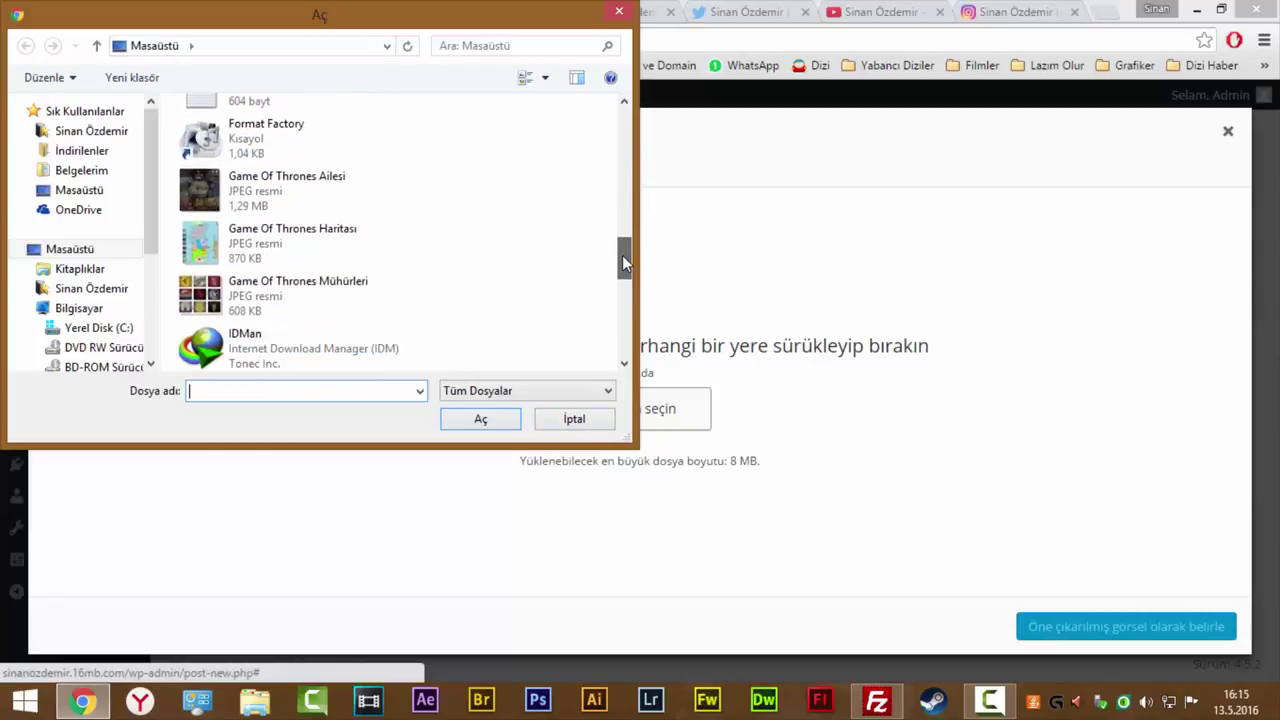
double_click(266, 200)
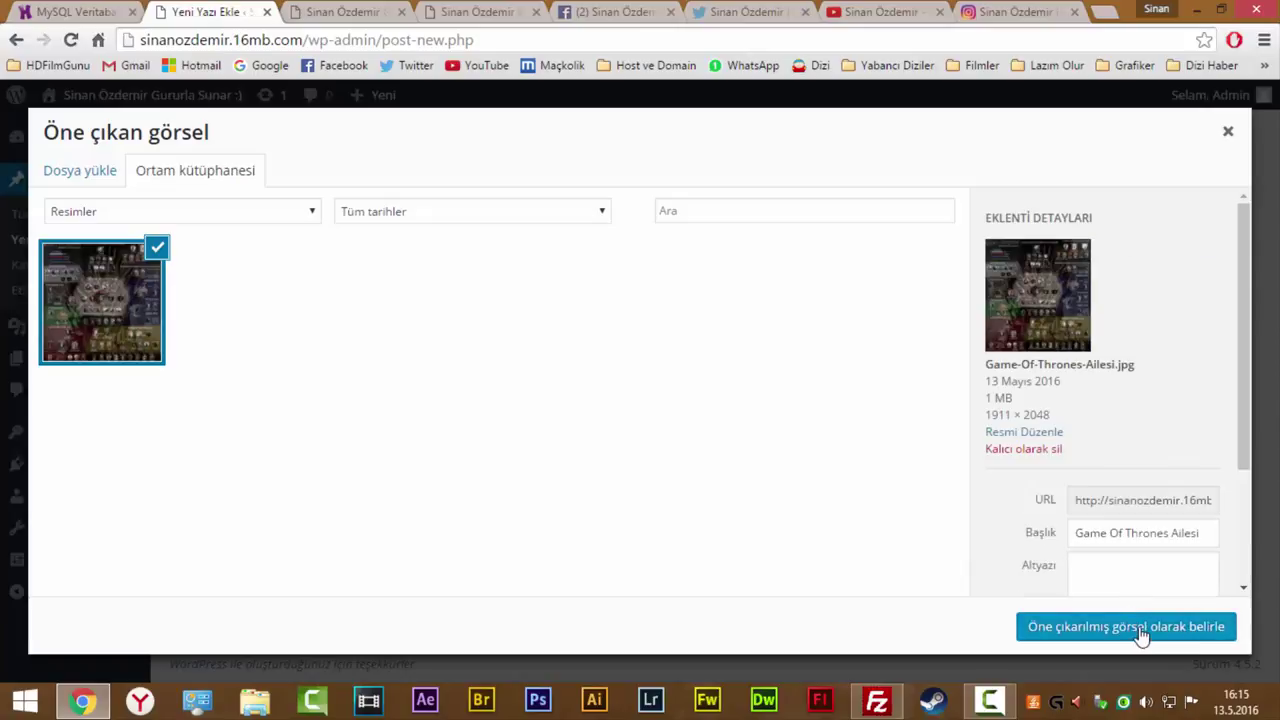
click(1143, 627)
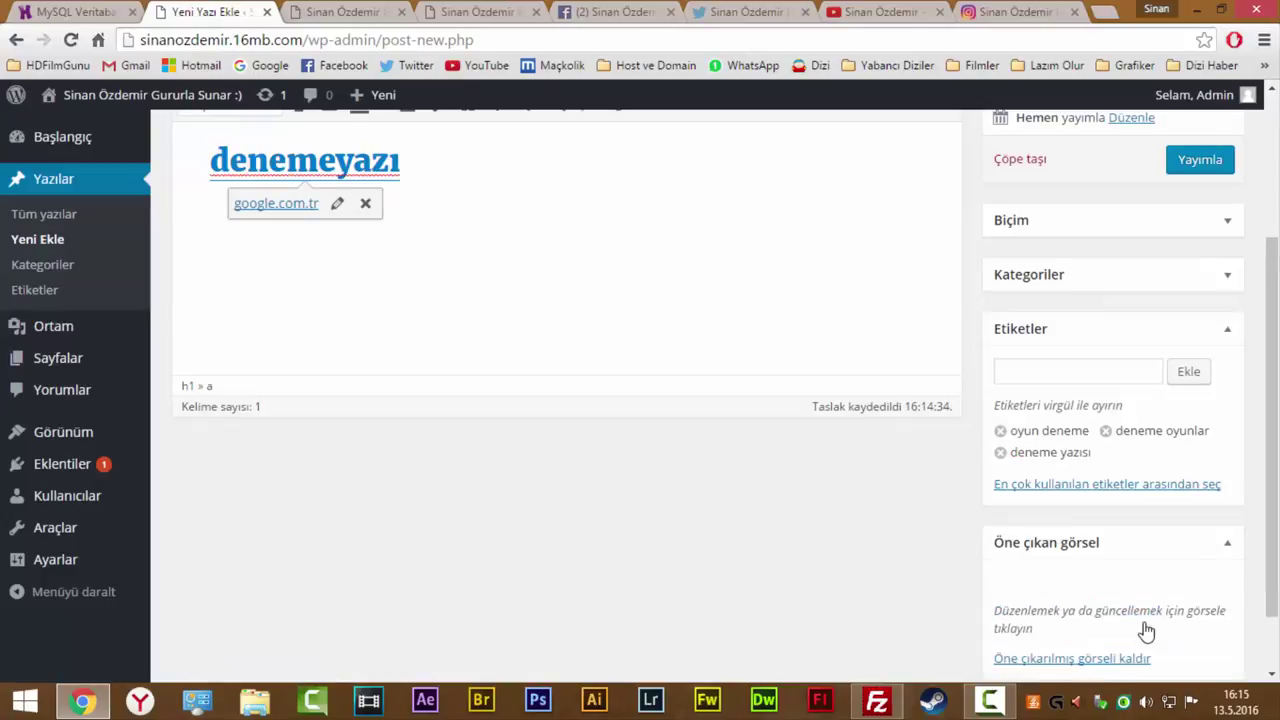
Publish the Oyun deneme yazısı post with Yayımla.
scroll(1035, 495, down, 3)
scroll(1022, 500, up, 5)
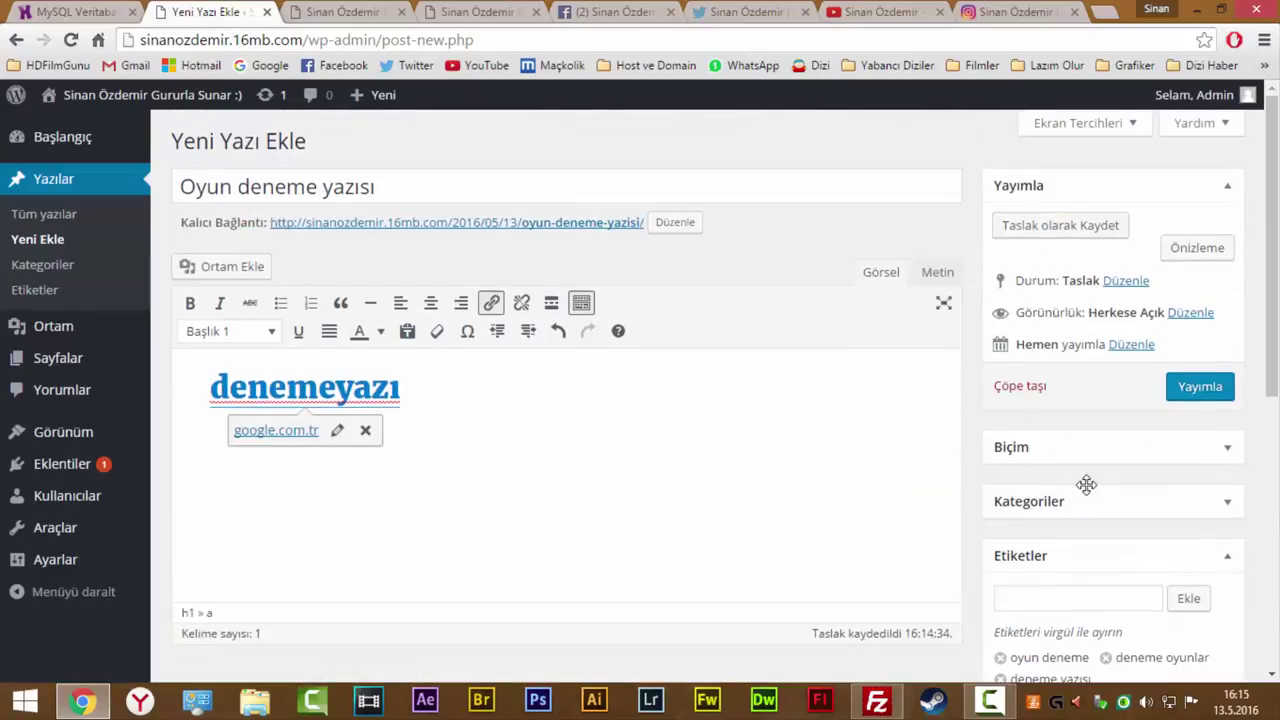
scroll(1100, 545, down, 2)
scroll(1069, 457, up, 2)
click(1200, 387)
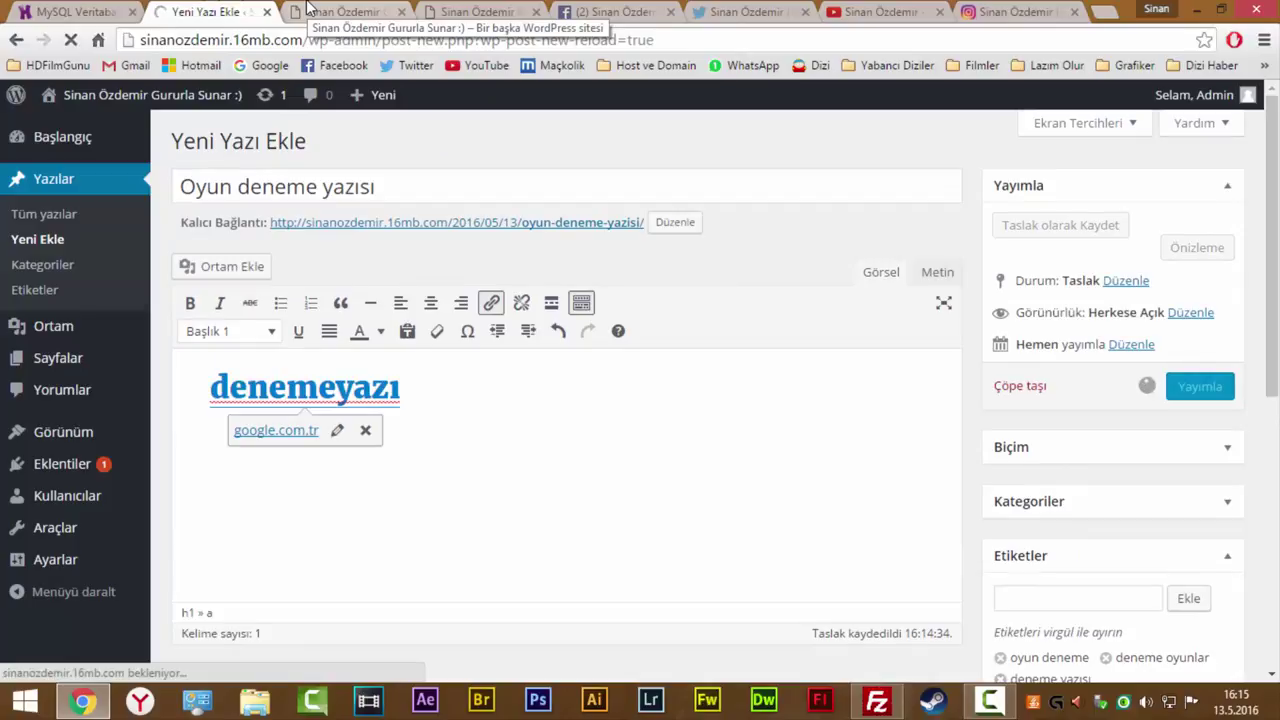
Reload the live site to check the post, then return to the editor.
click(309, 10)
scroll(116, 222, up, 10)
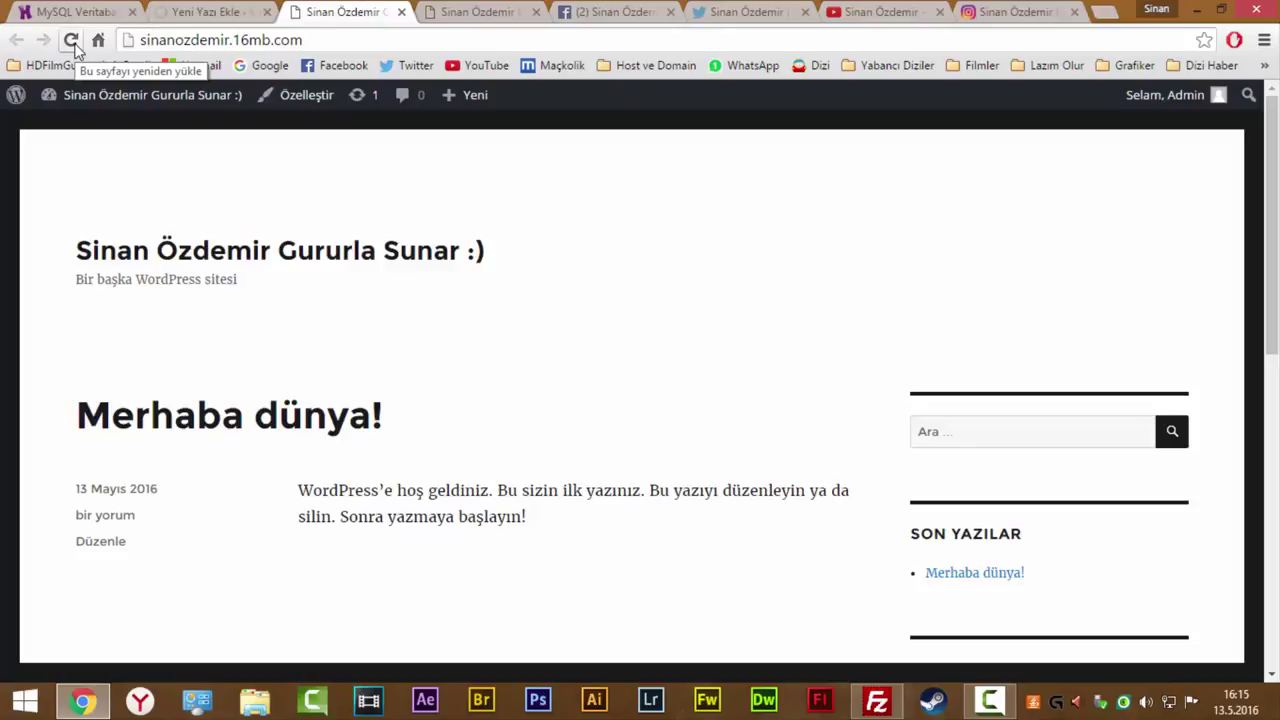
click(72, 42)
click(224, 10)
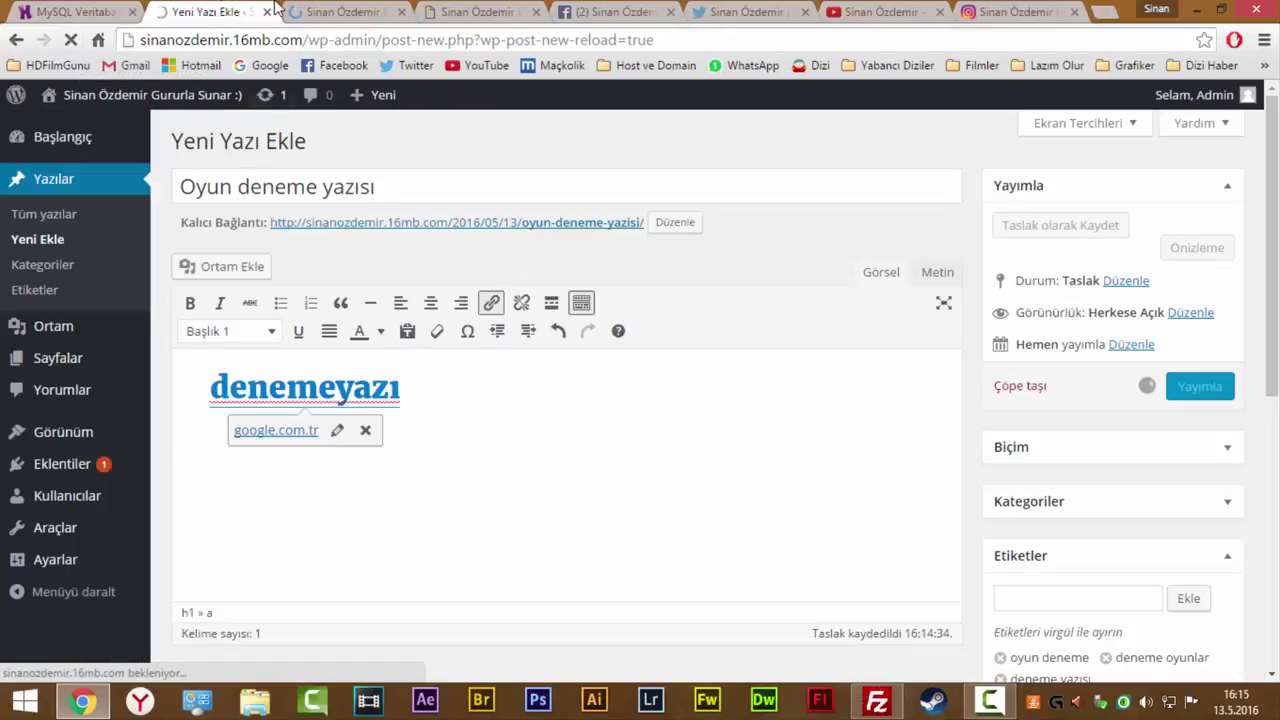
click(360, 10)
scroll(191, 249, down, 3)
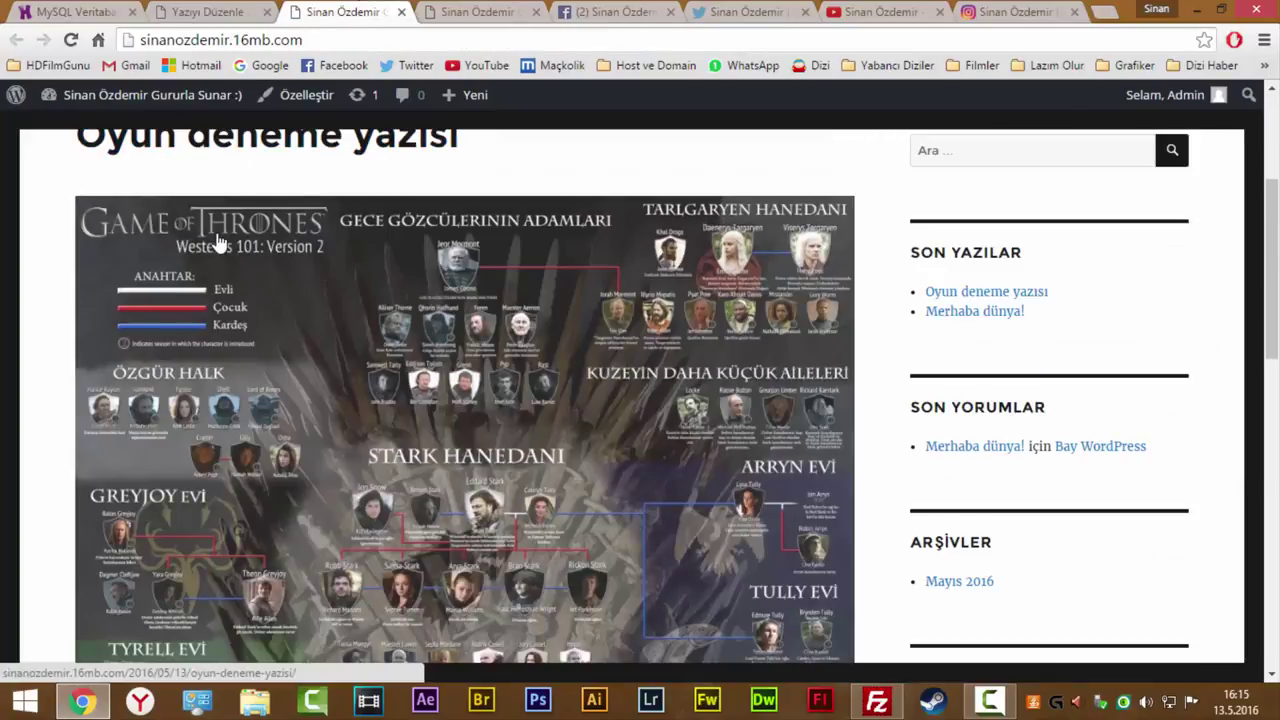
scroll(216, 245, up, 1)
scroll(216, 245, up, 1)
scroll(449, 337, down, 4)
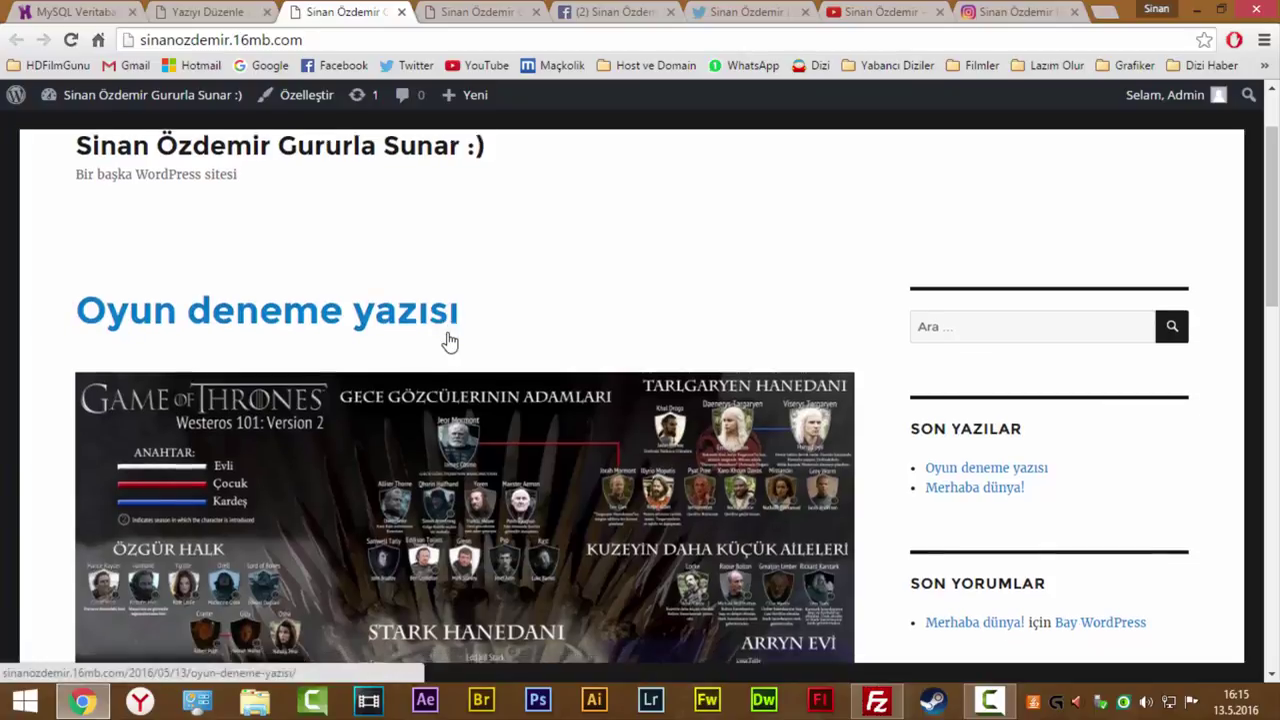
scroll(435, 333, up, 2)
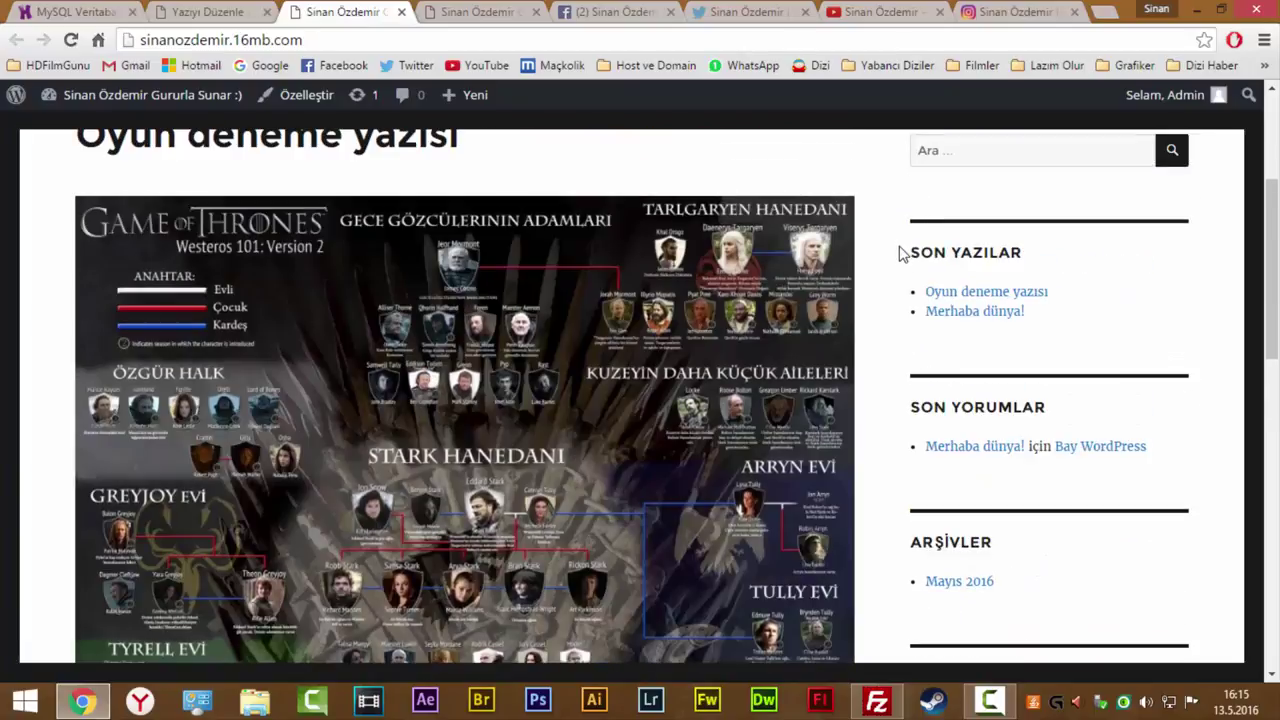
drag(905, 252, 1069, 286)
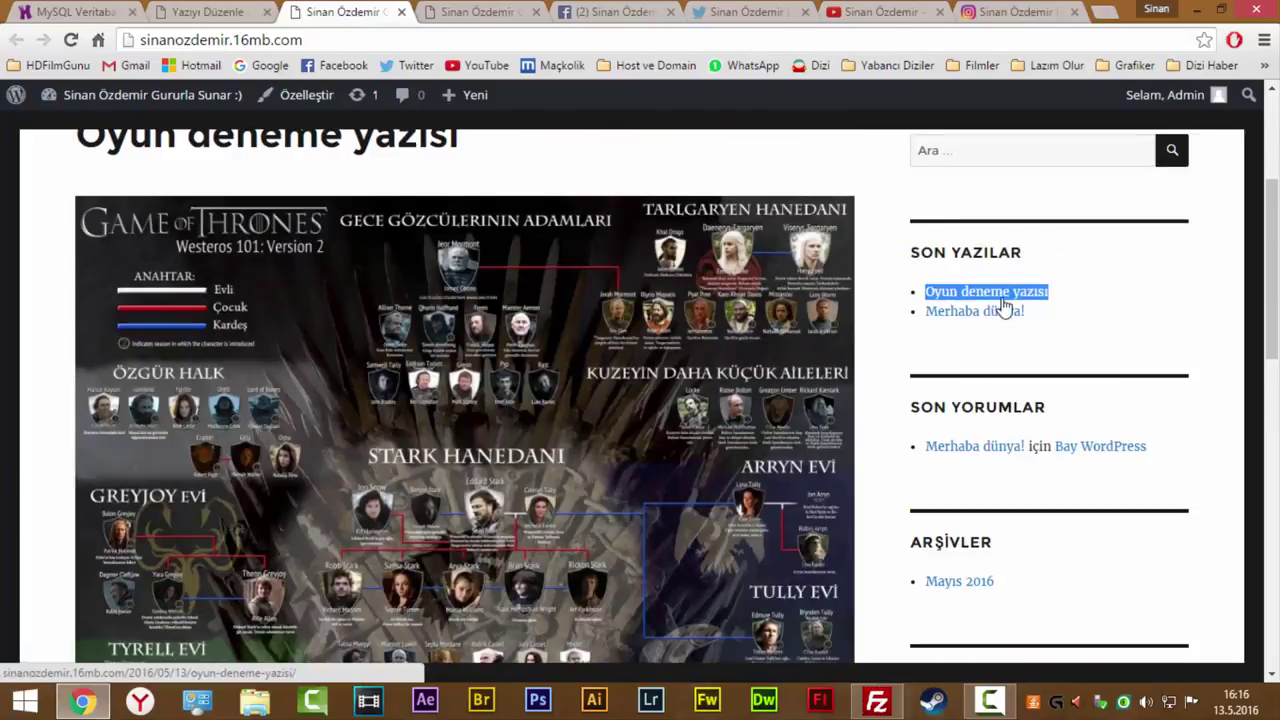
scroll(1055, 355, down, 3)
scroll(1055, 355, down, 2)
drag(986, 294, 953, 268)
scroll(997, 271, up, 2)
scroll(534, 277, down, 3)
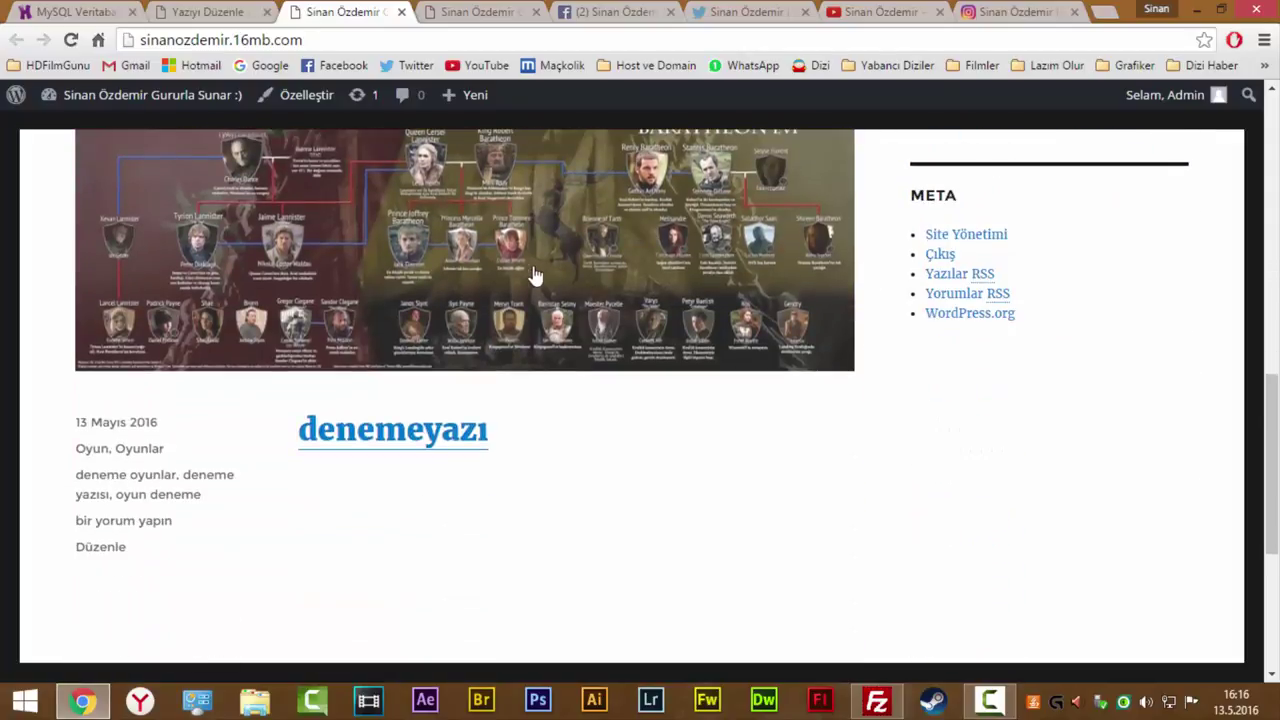
scroll(530, 272, up, 5)
scroll(530, 272, up, 5)
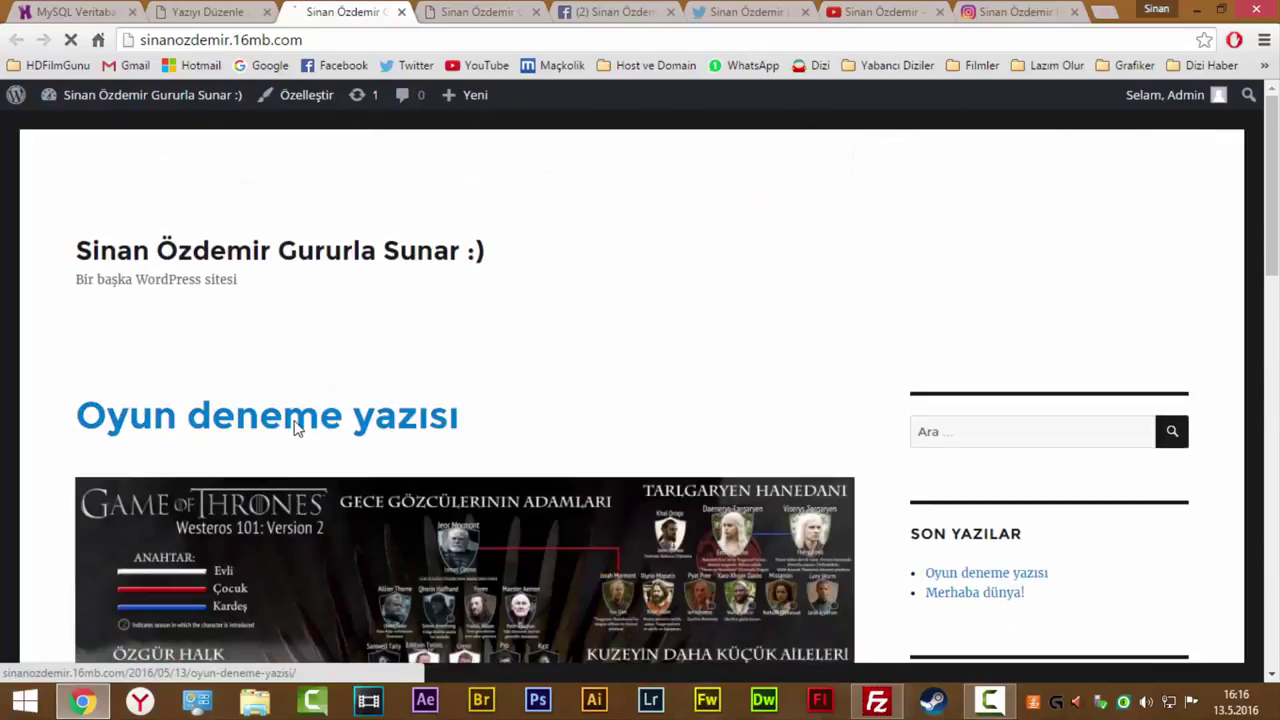
click(296, 425)
scroll(520, 435, down, 6)
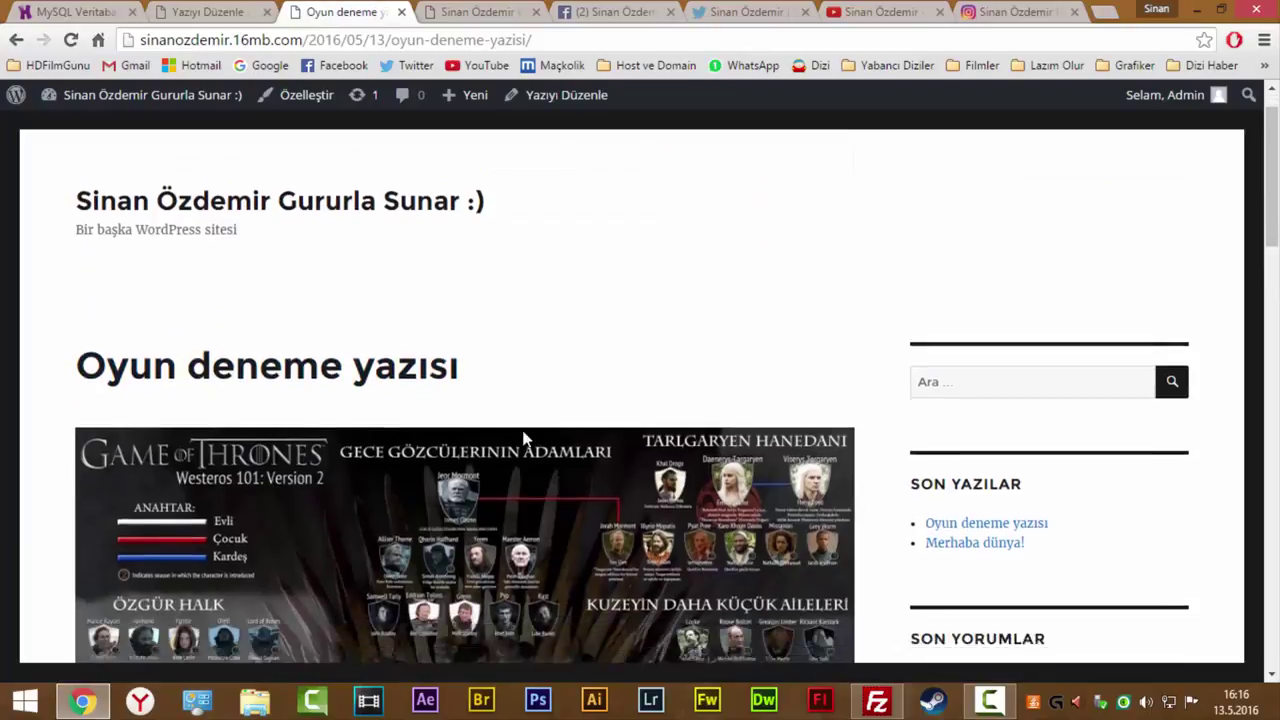
scroll(519, 435, down, 6)
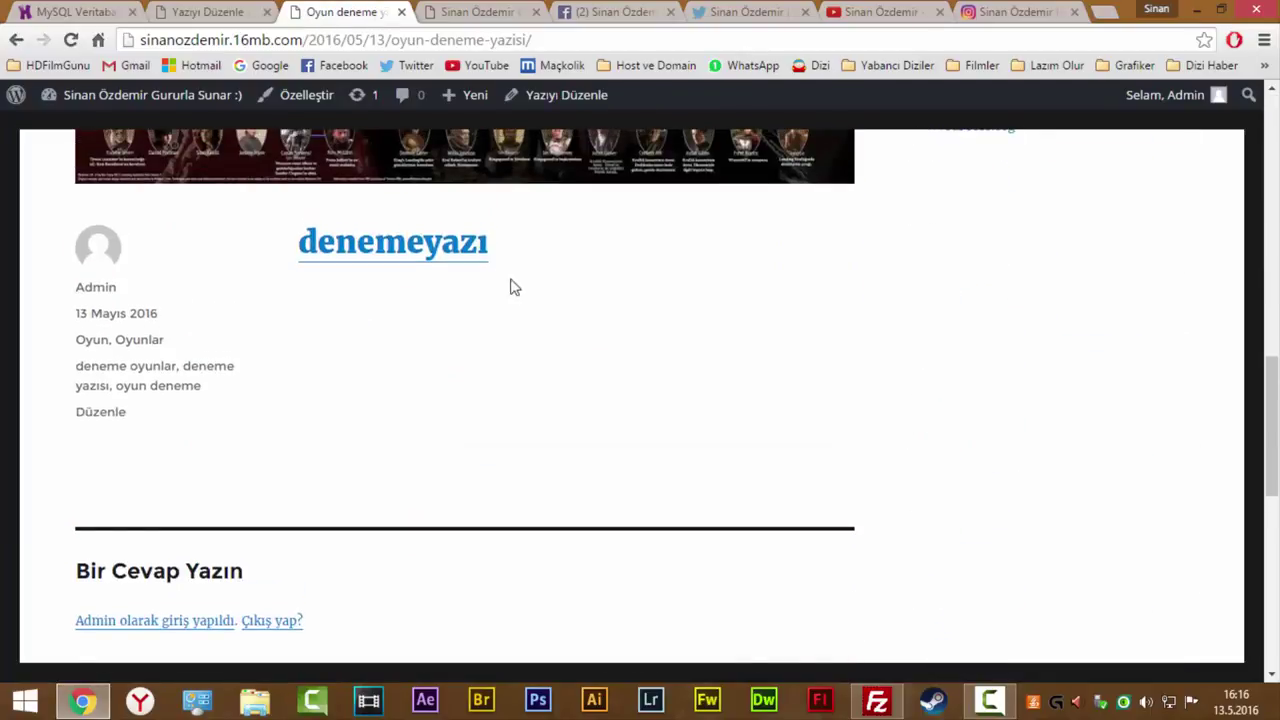
scroll(447, 309, up, 1)
scroll(447, 309, up, 9)
scroll(464, 343, down, 7)
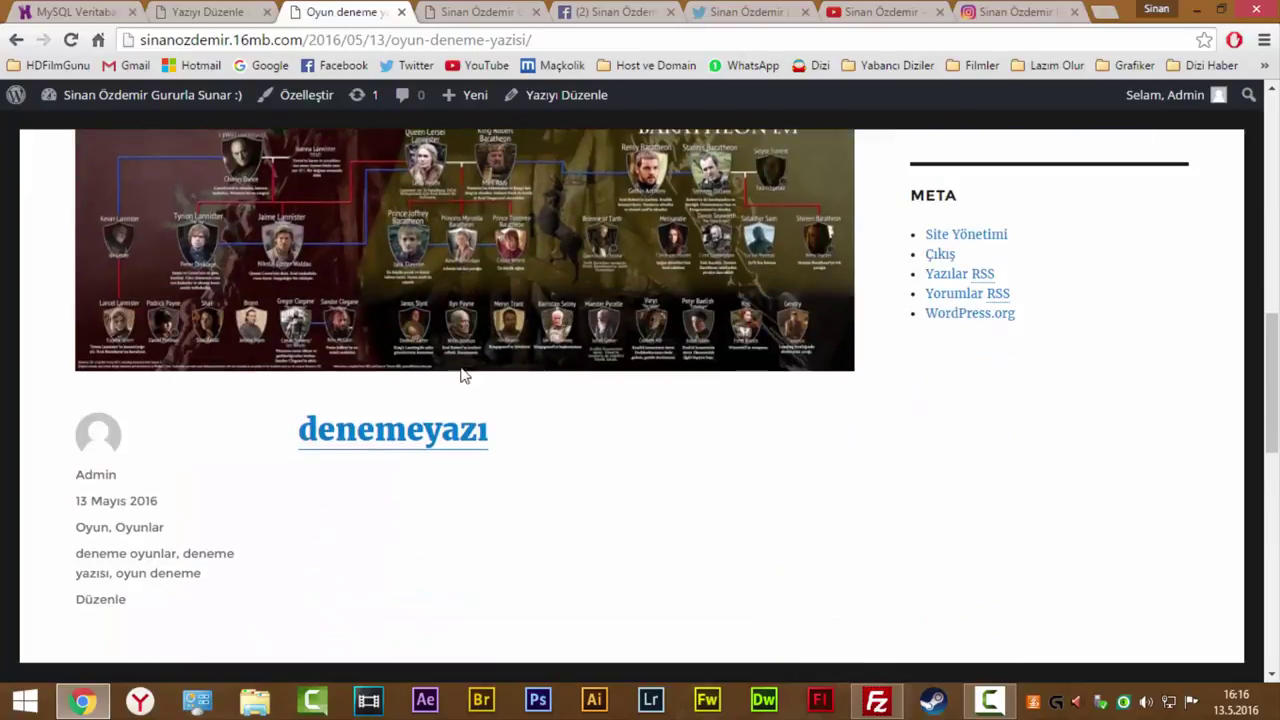
click(443, 441)
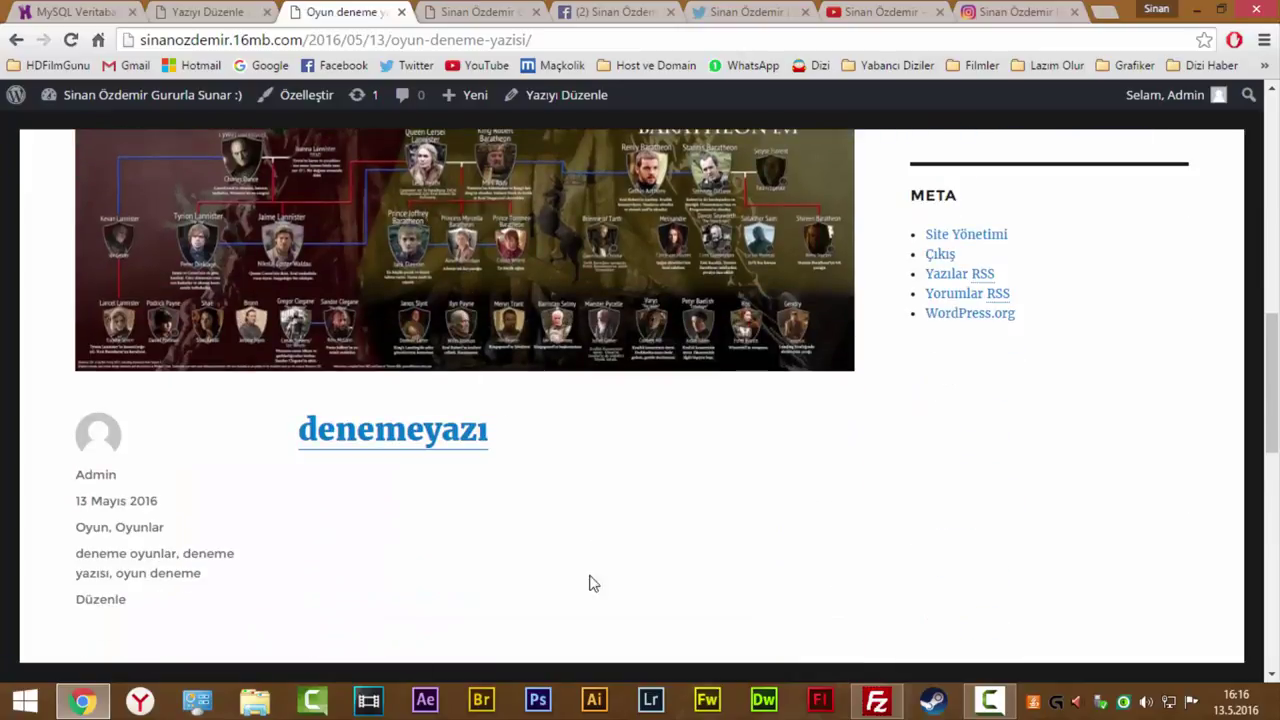
click(394, 452)
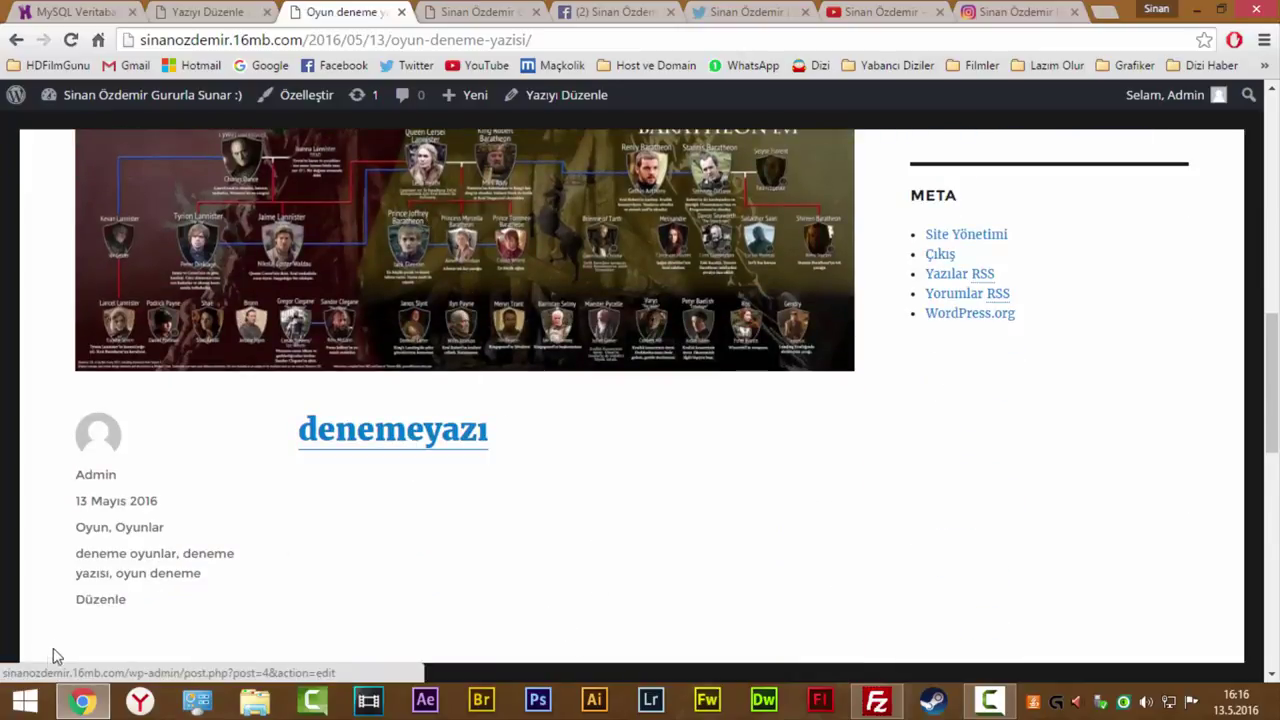
click(424, 431)
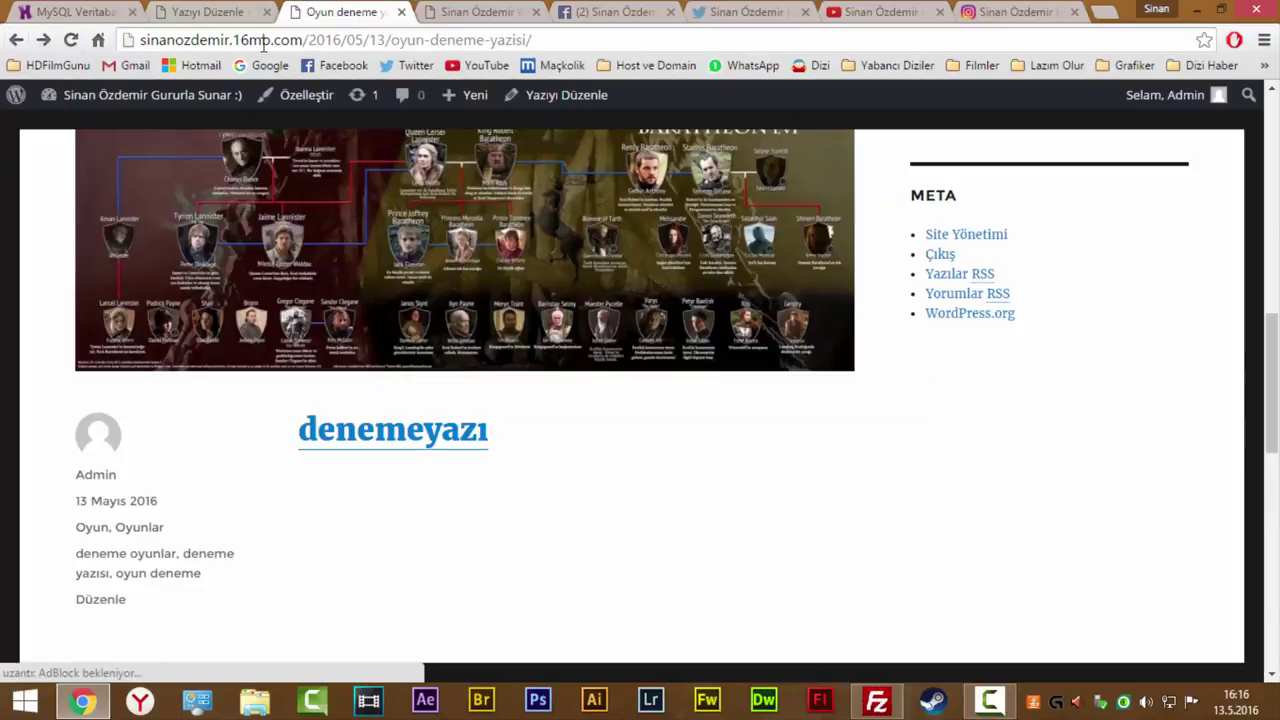
click(210, 12)
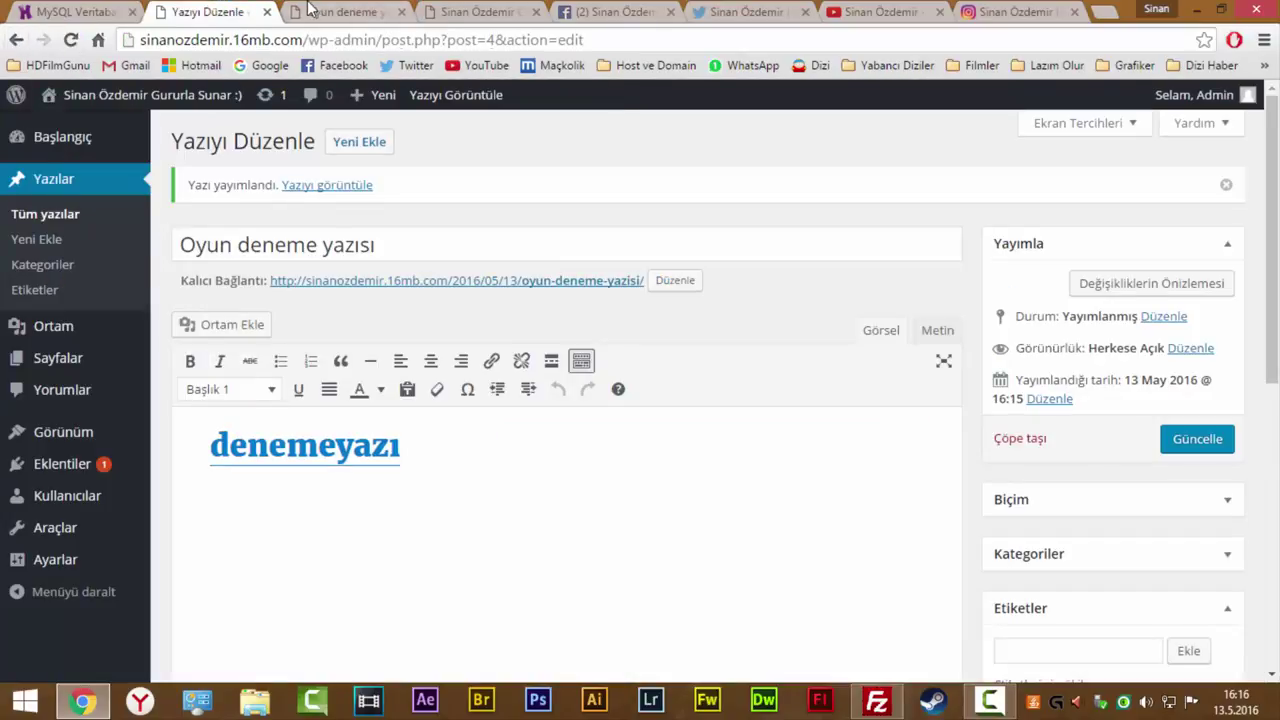
Glance at the published post, then open the Sayfalar pages list.
click(330, 12)
scroll(730, 333, up, 5)
scroll(730, 333, up, 4)
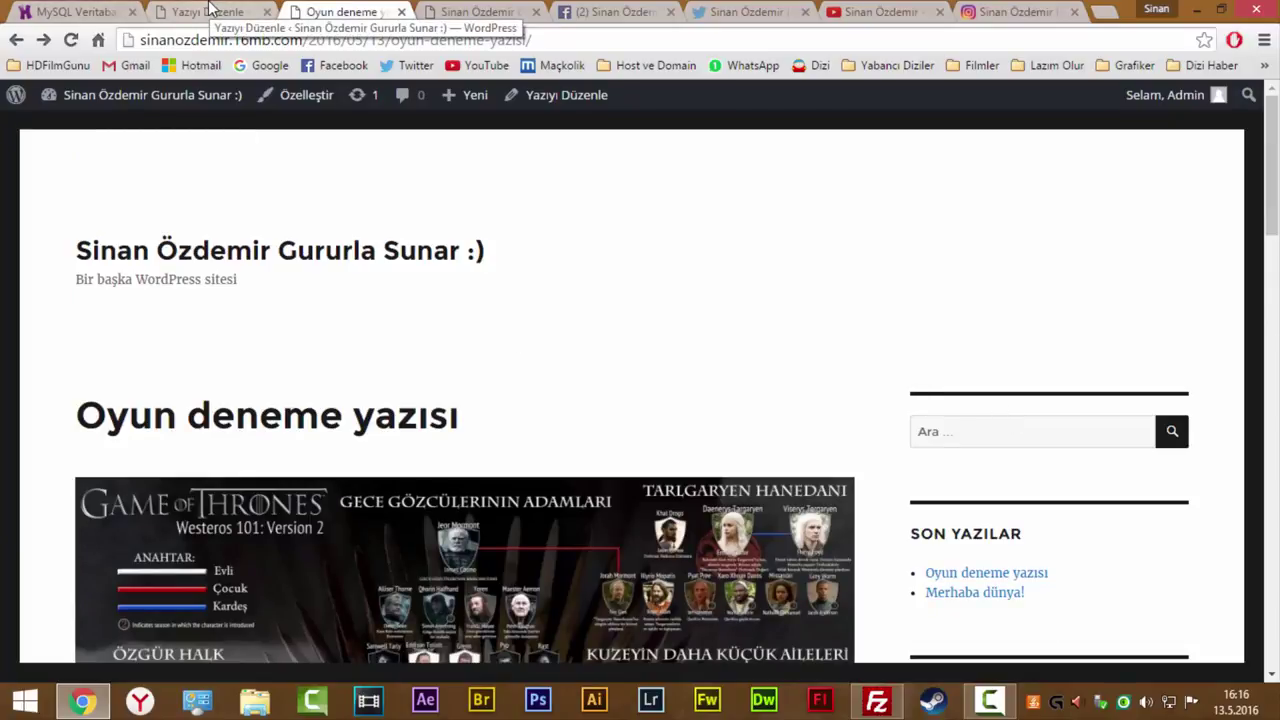
click(210, 10)
mouse_move(66, 448)
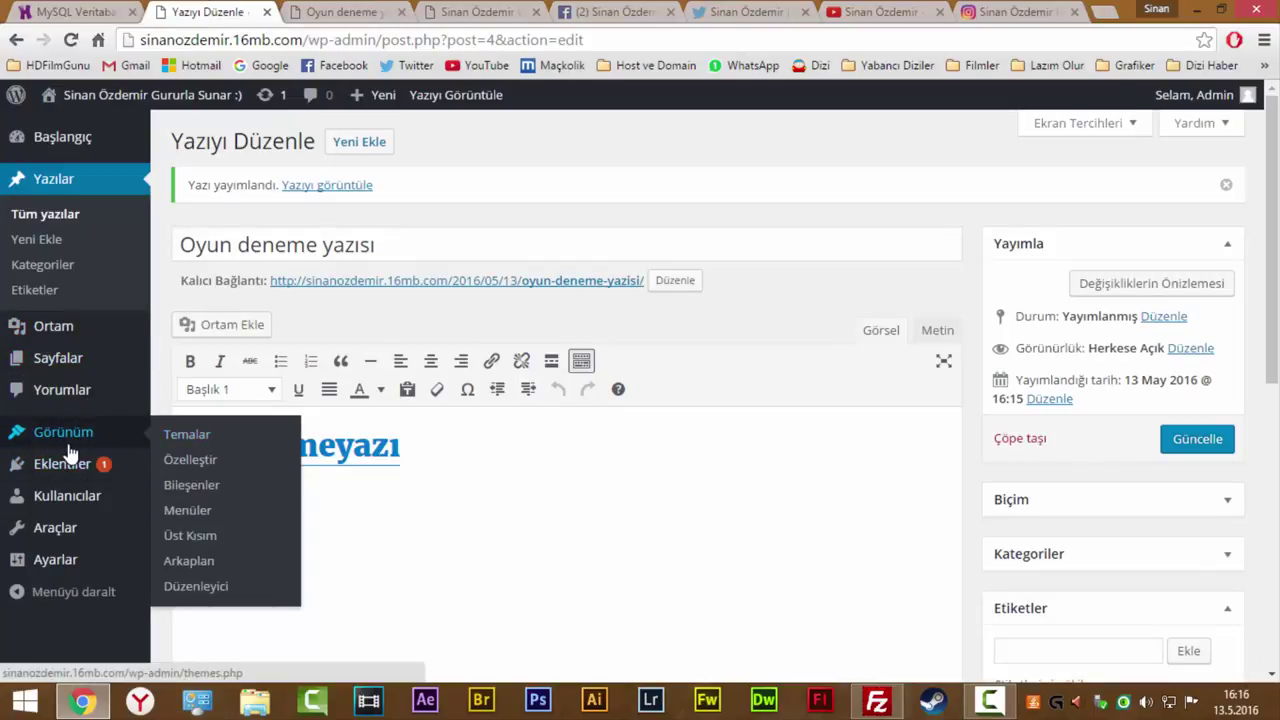
click(57, 368)
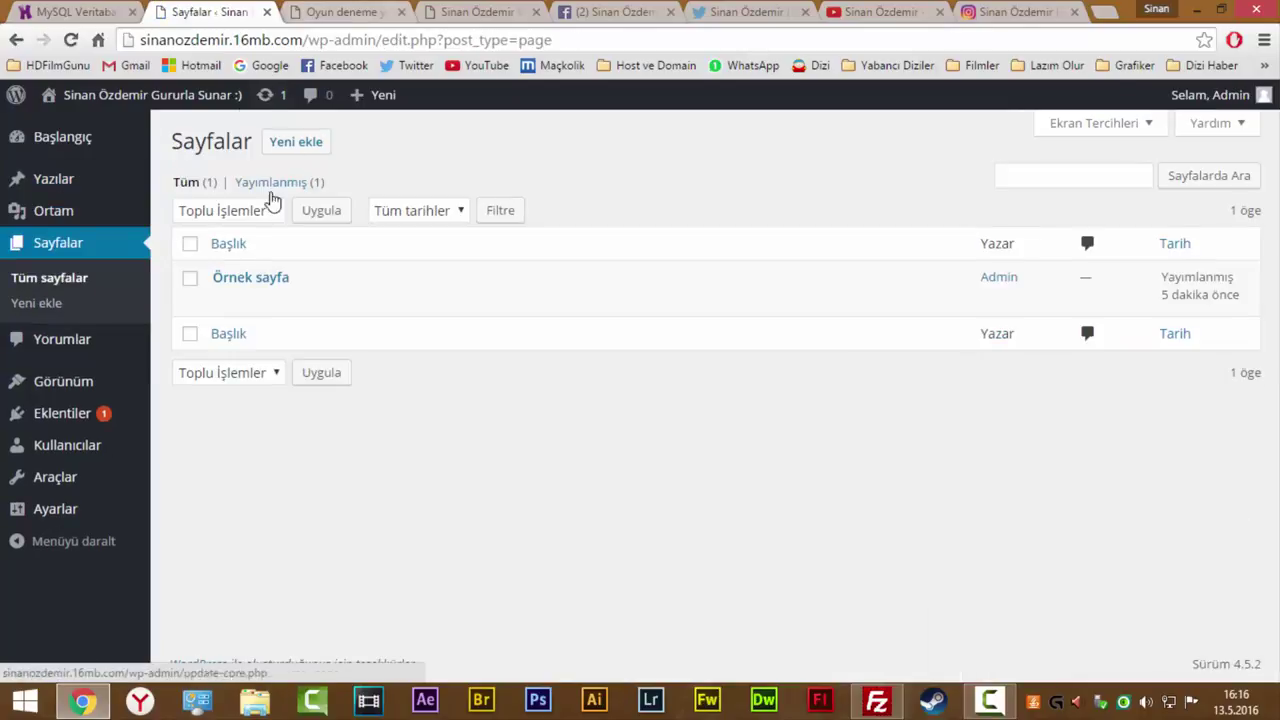
Review the published post tab and come back to the pages list.
key(ctrl+Tab)
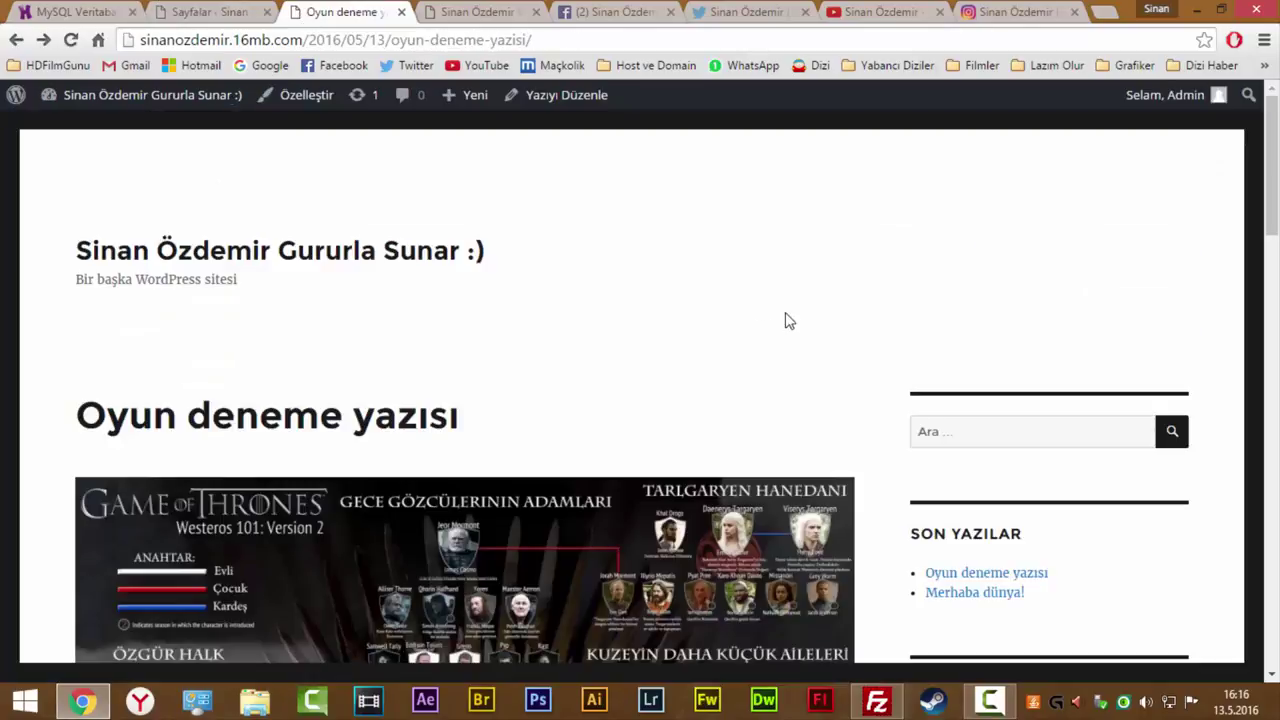
scroll(790, 322, down, 4)
scroll(793, 327, down, 4)
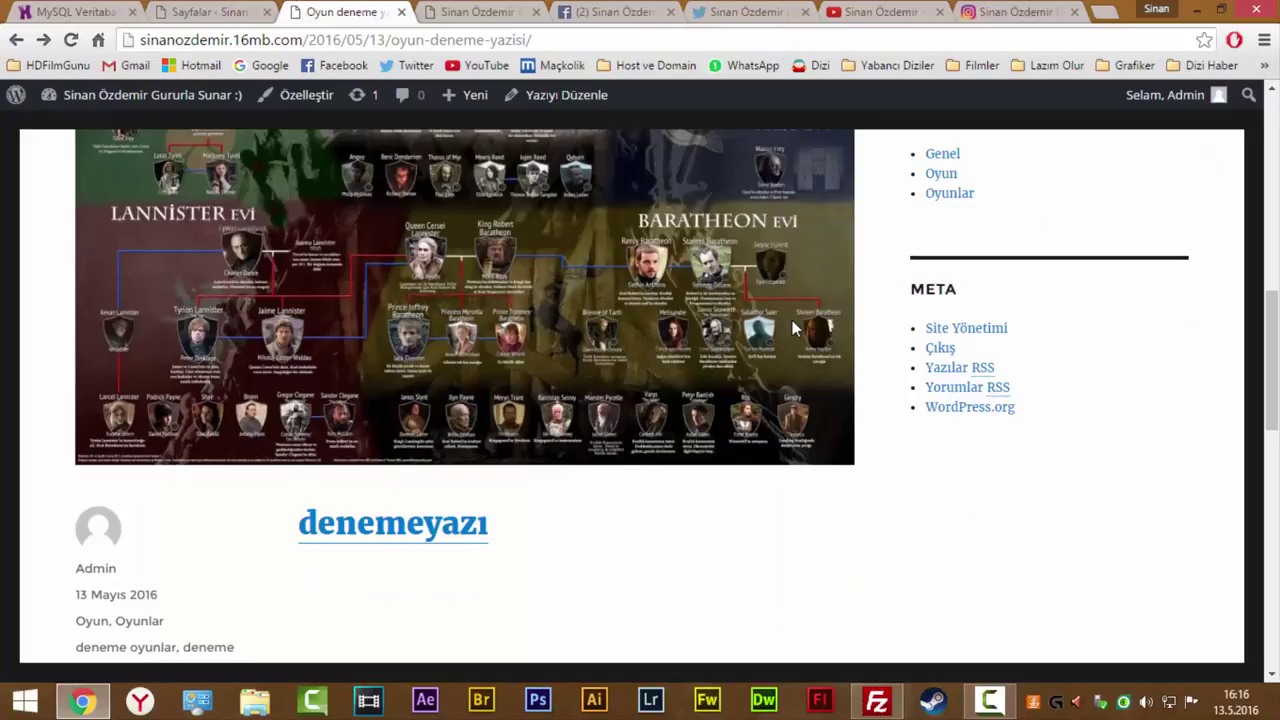
scroll(792, 322, up, 1)
scroll(792, 322, down, 3)
scroll(791, 326, up, 13)
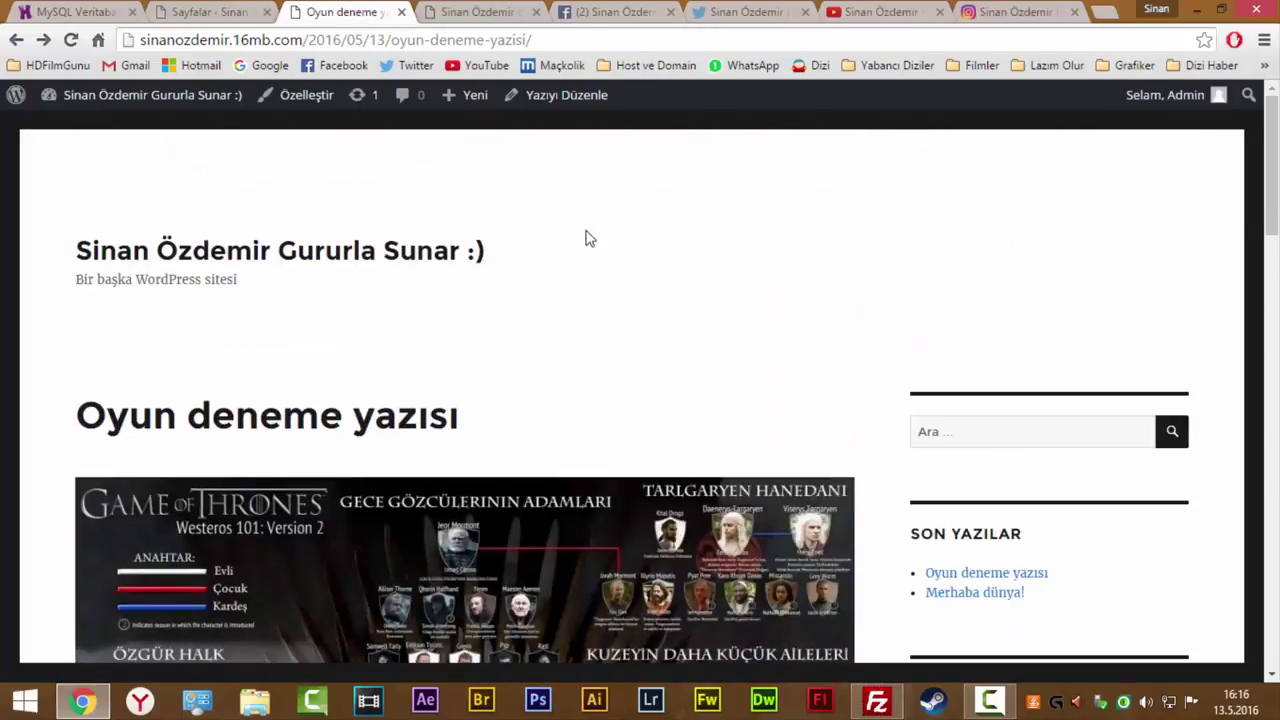
key(ctrl+shift+Tab)
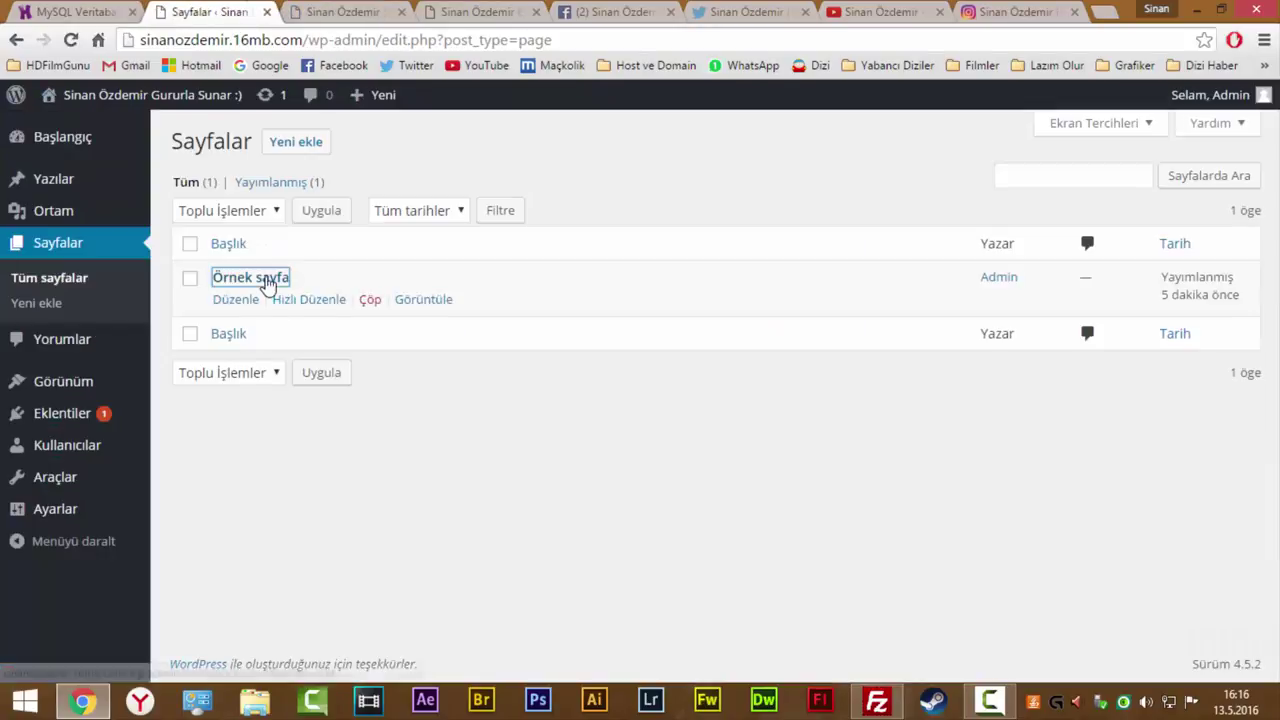
Open Örnek sayfa in the editor and select its opening lines.
click(268, 282)
scroll(323, 318, down, 1)
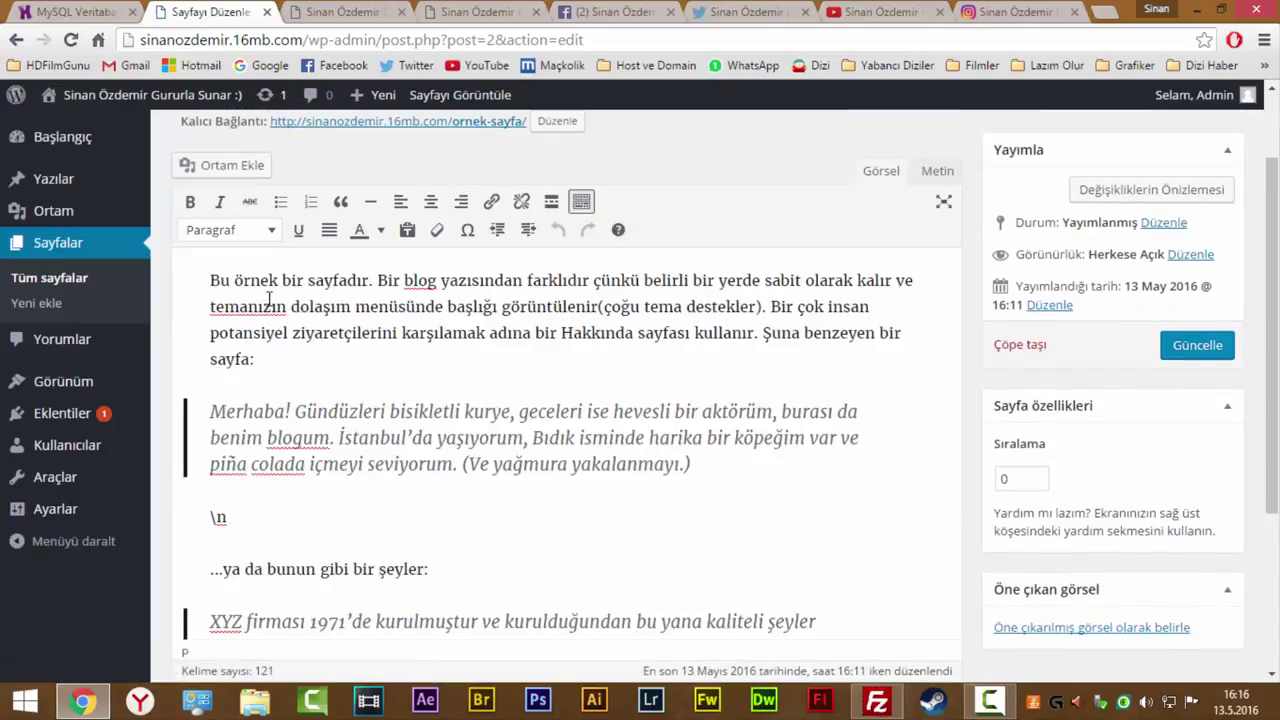
drag(244, 283, 488, 293)
scroll(502, 285, up, 1)
View the live Örnek sayfa page and scroll through its text.
click(480, 225)
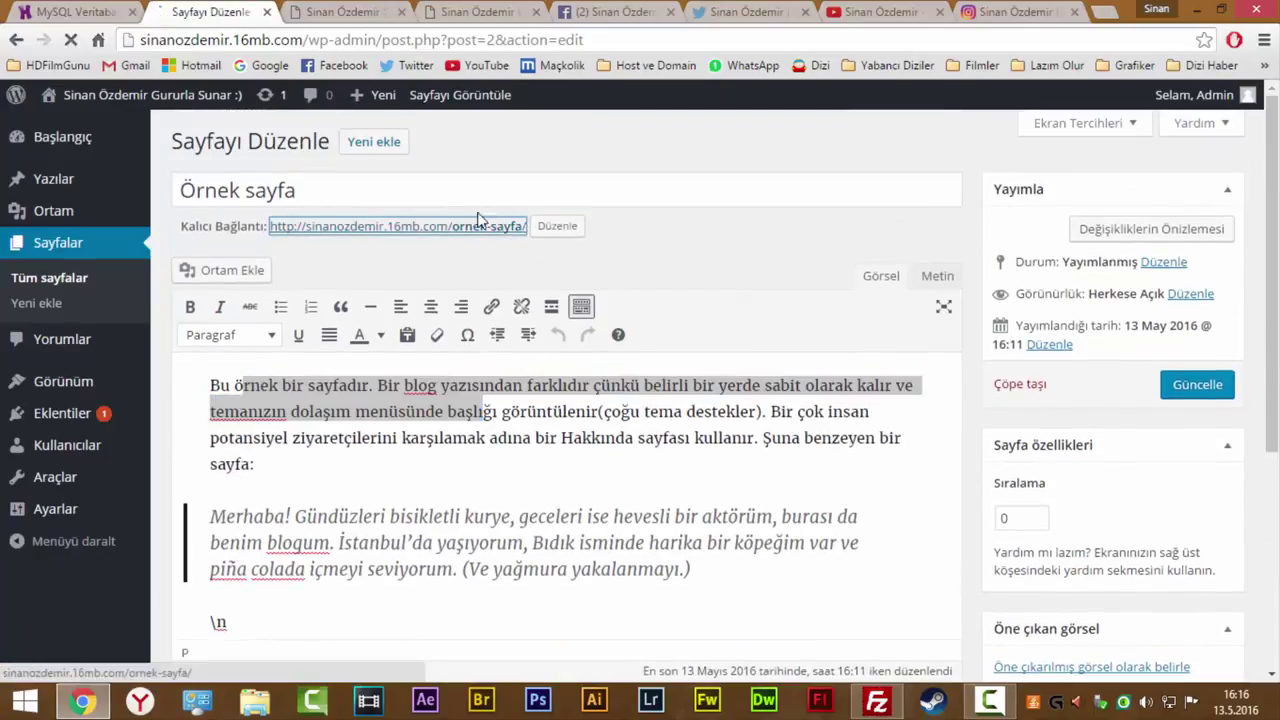
scroll(423, 337, down, 3)
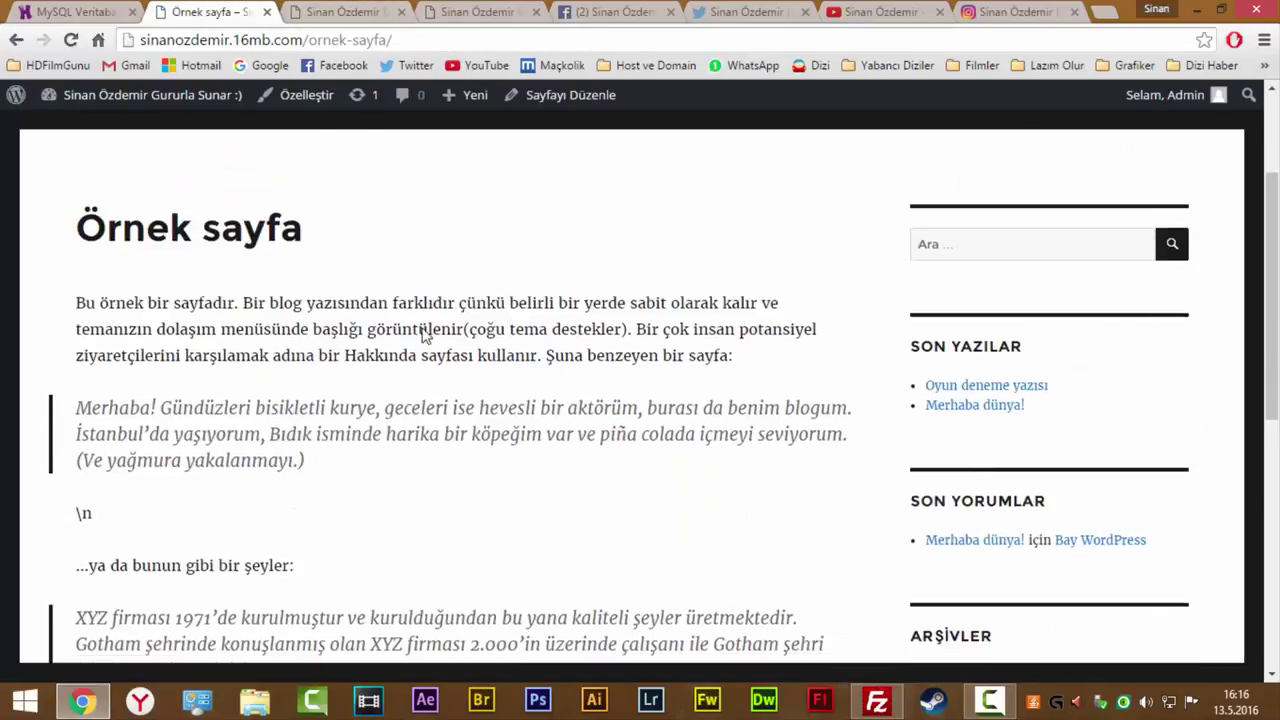
scroll(337, 220, up, 3)
scroll(320, 320, down, 2)
scroll(320, 322, down, 1)
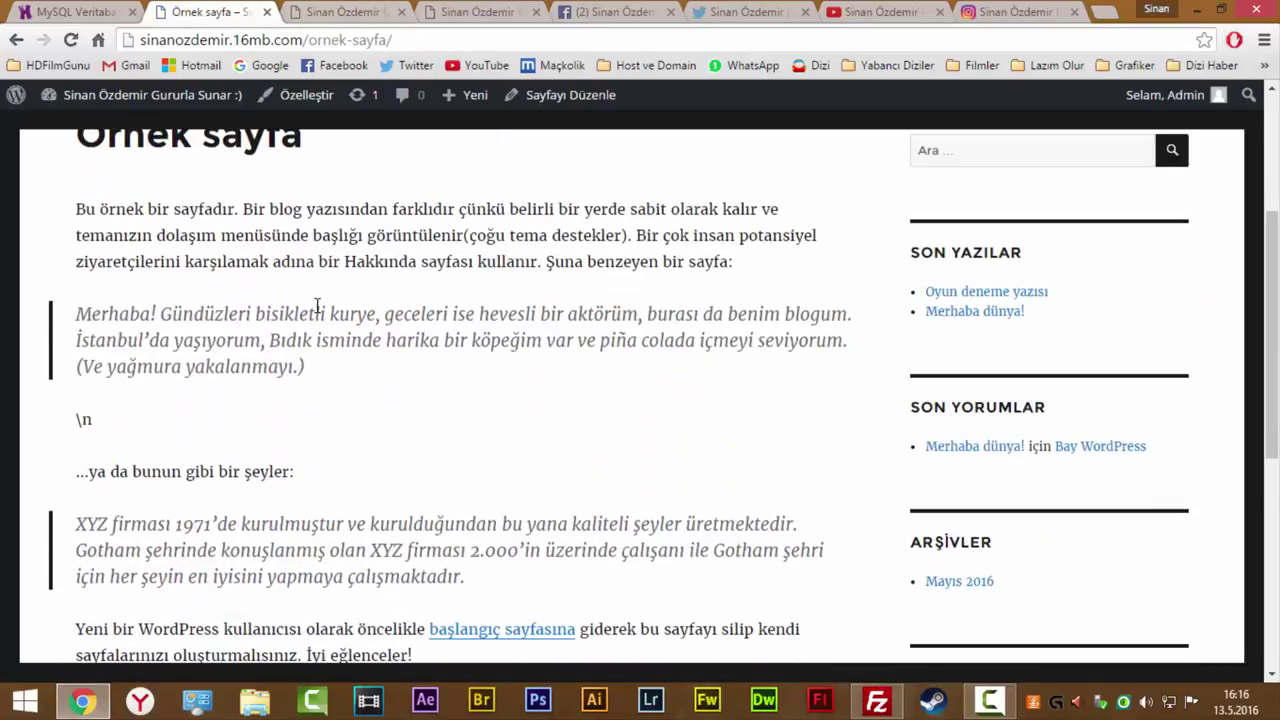
scroll(320, 310, down, 4)
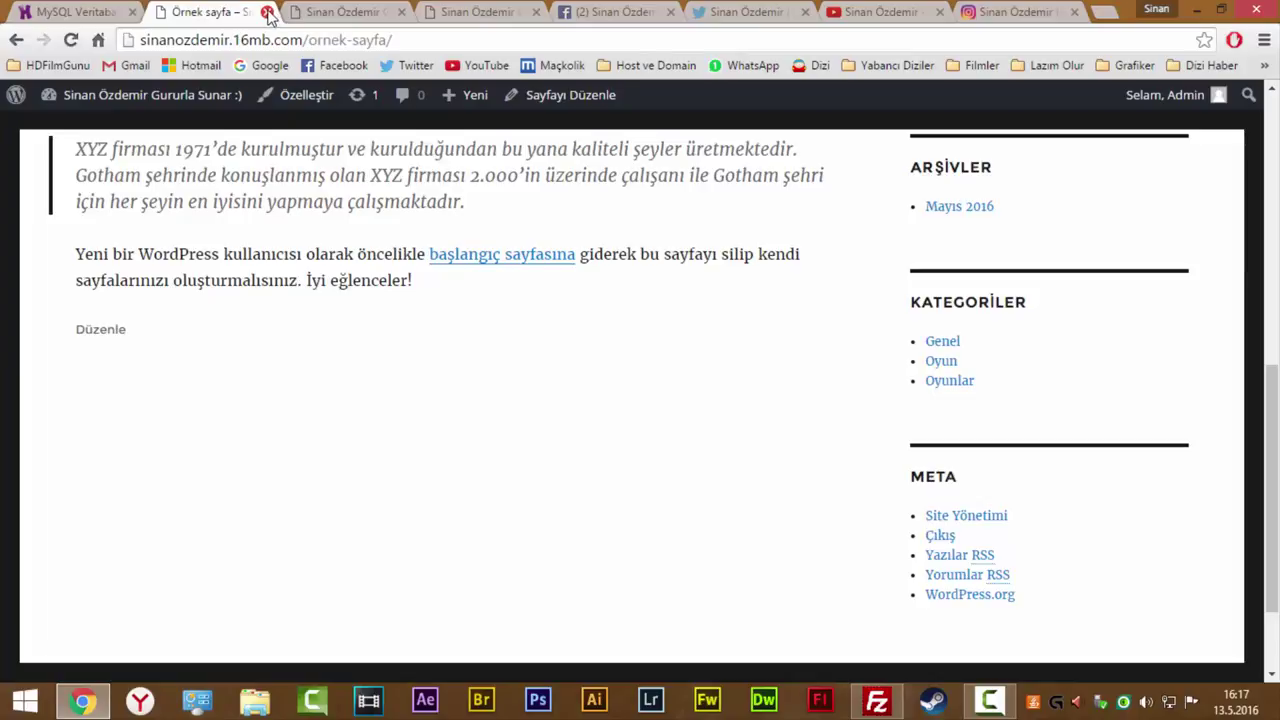
Close the Örnek sayfa browser tab to return to MySQL Veritabanları.
click(267, 12)
click(80, 10)
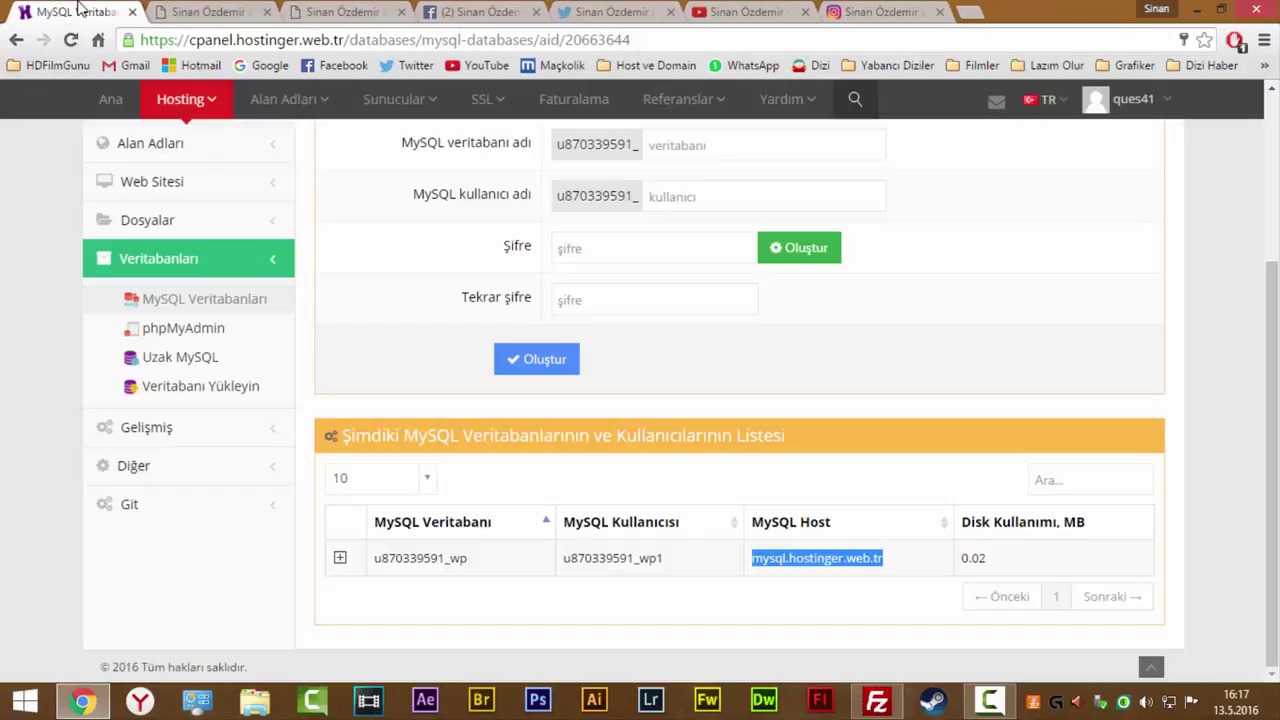